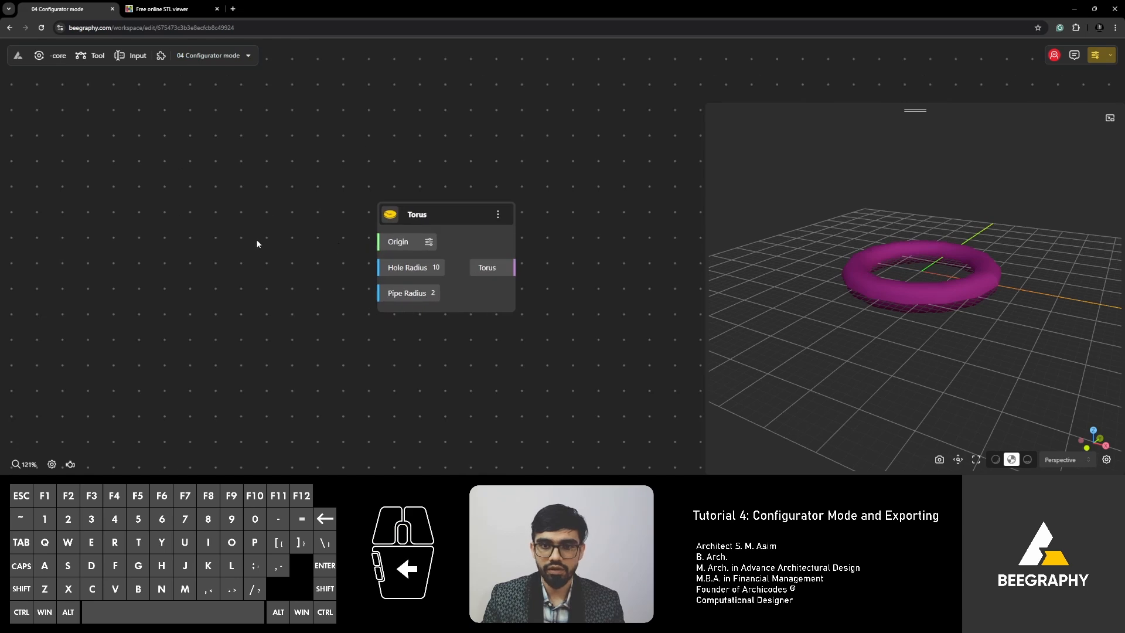
Reposition the Torus node slightly lower and to the left on the canvas.
double_click(257, 241)
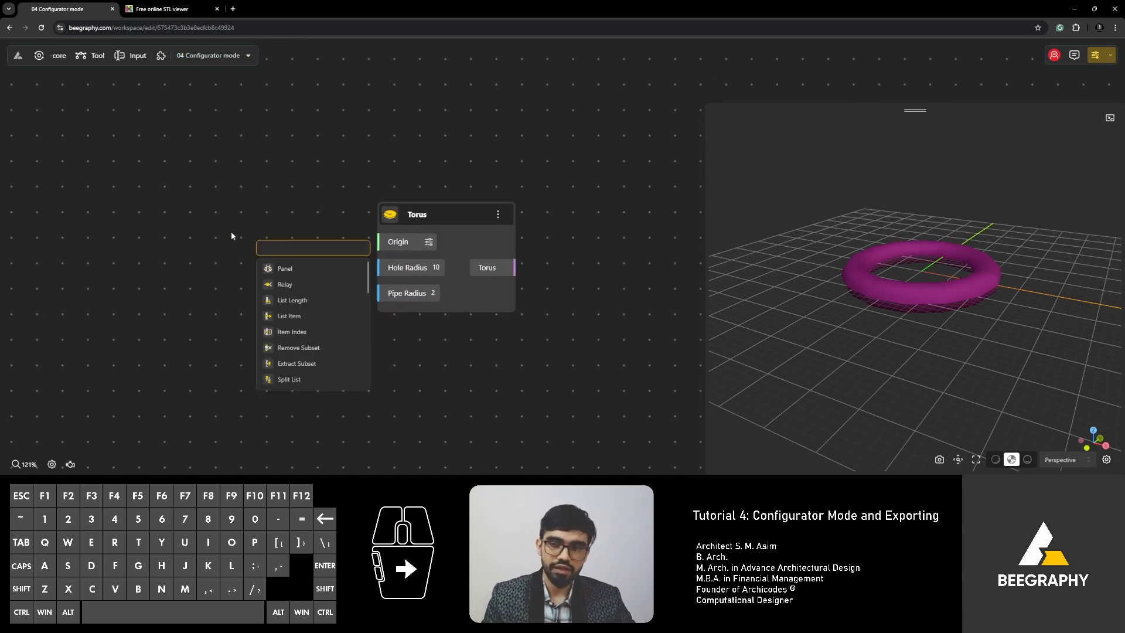
click(232, 232)
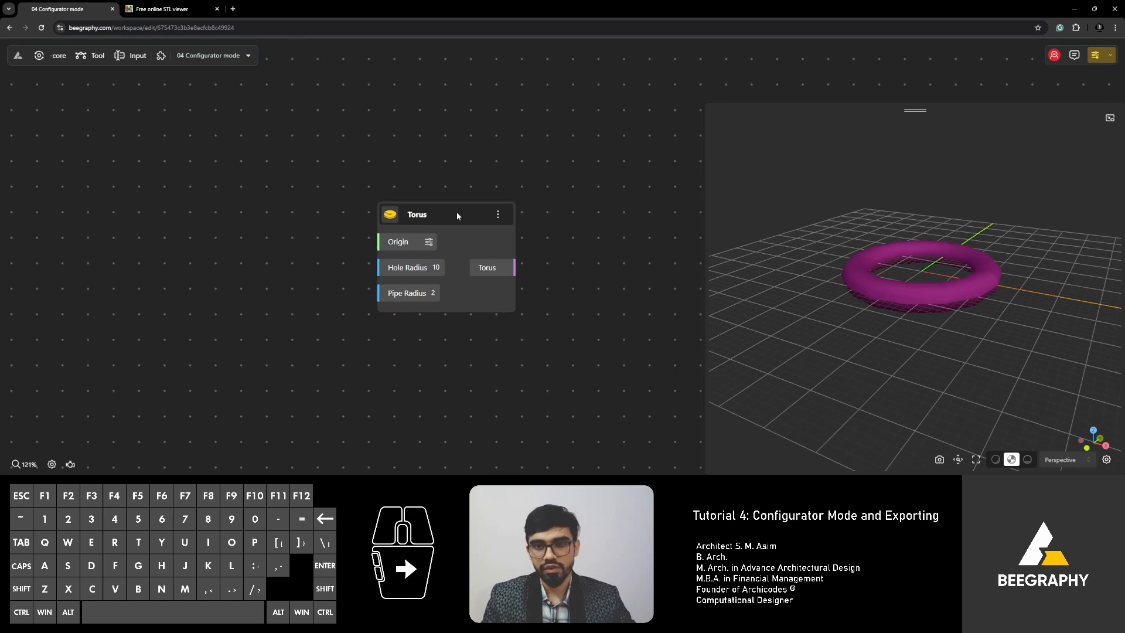
drag(457, 215, 431, 228)
click(457, 188)
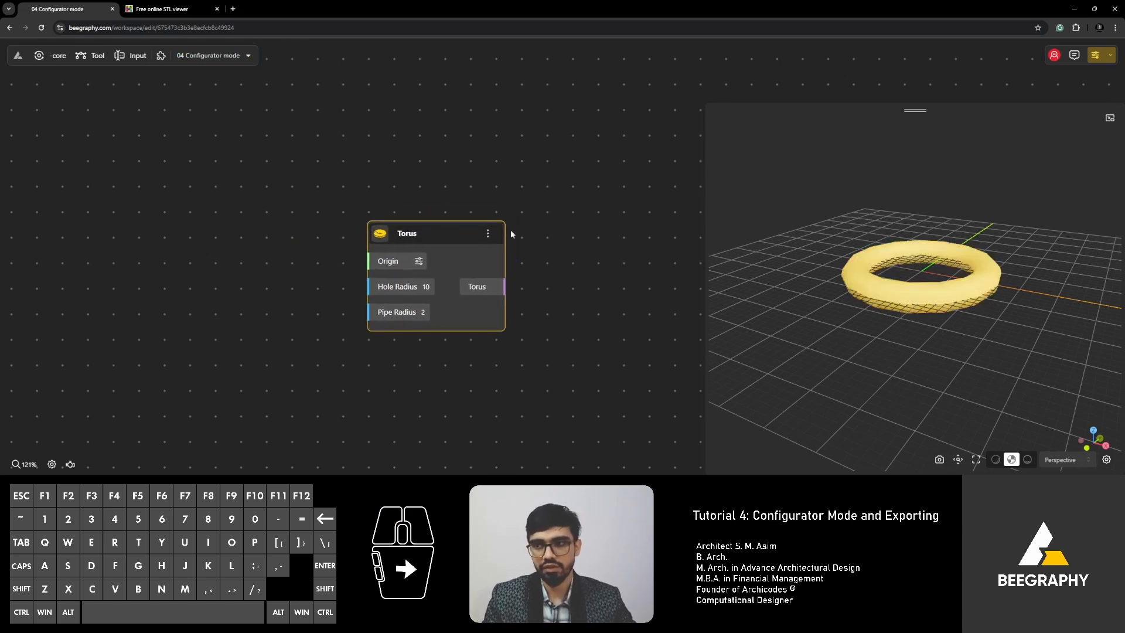
click(551, 236)
Orbit and zoom to inspect the torus ring and the Torus node up close.
right_drag(823, 283, 825, 294)
drag(825, 291, 822, 317)
scroll(918, 314, up, 3)
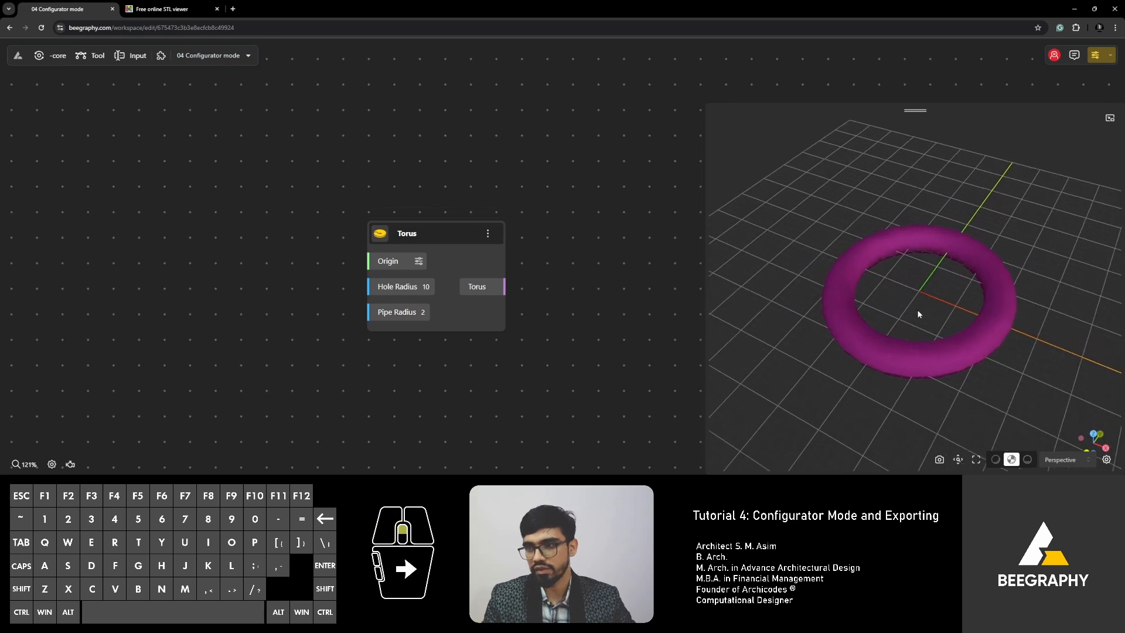
drag(918, 314, 738, 328)
scroll(402, 296, up, 2)
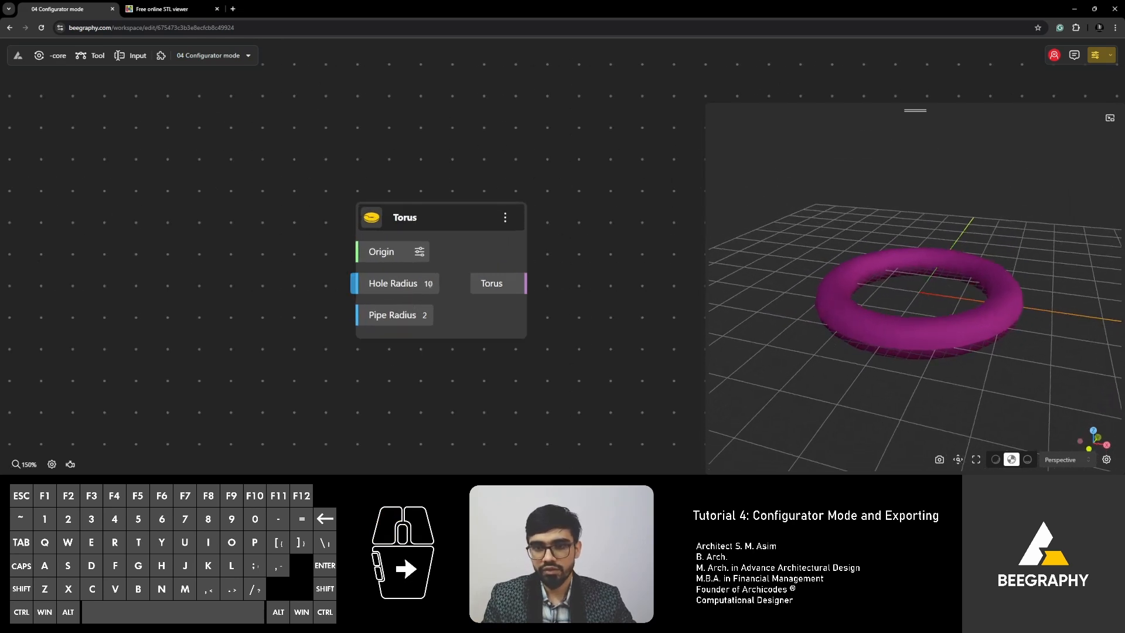
click(439, 284)
Set the Torus Hole Radius to 15.
click(422, 289)
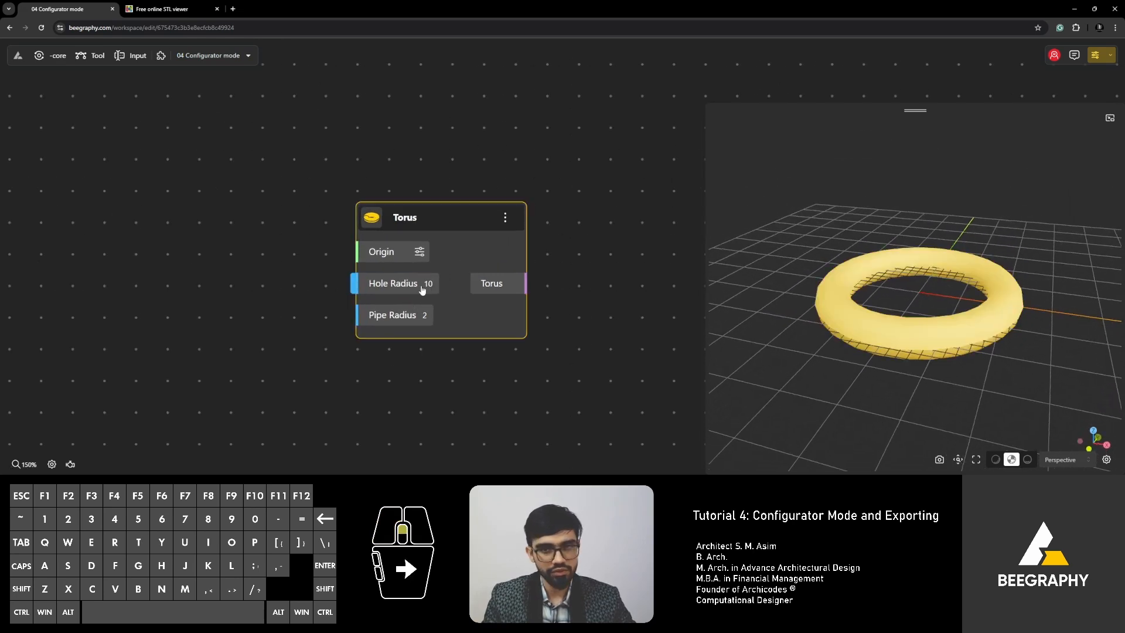
click(439, 285)
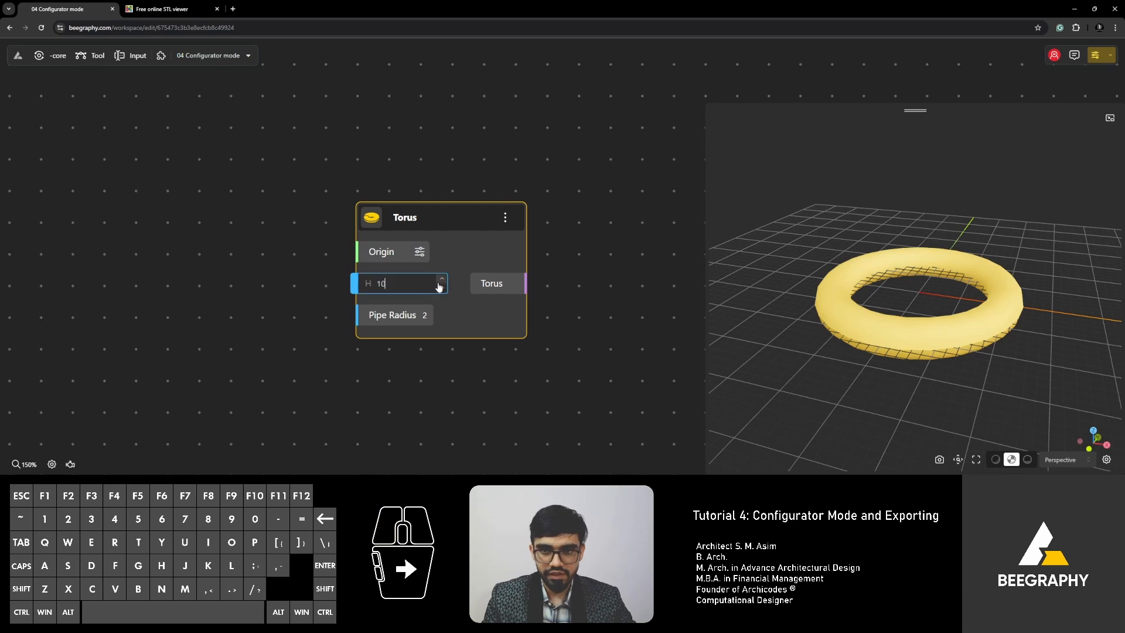
click(440, 285)
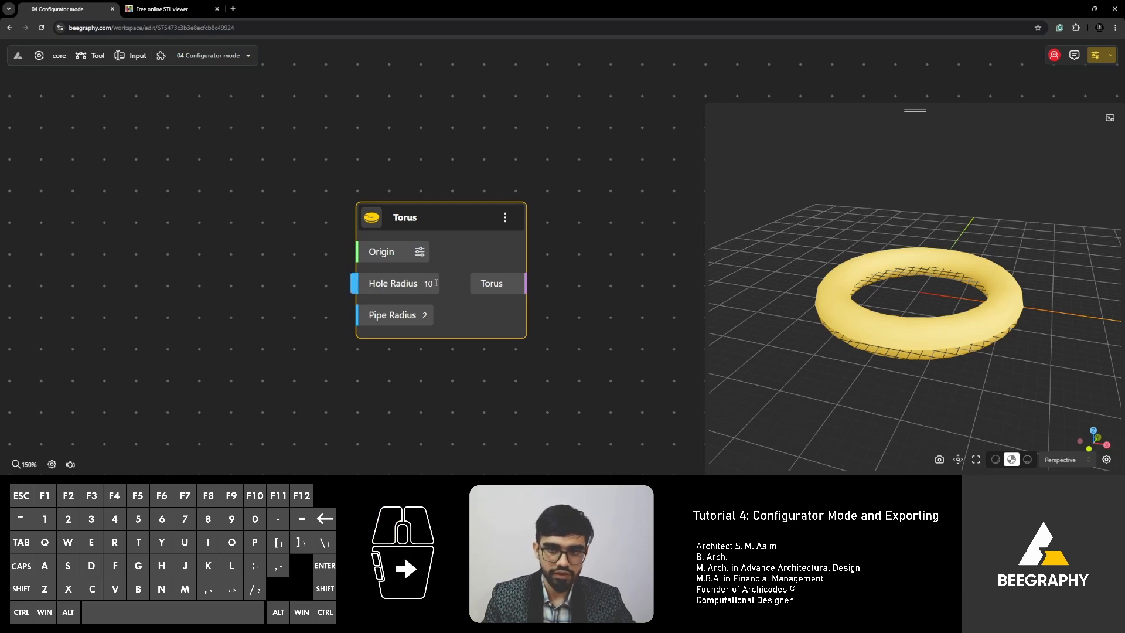
click(437, 284)
click(442, 280)
click(442, 280)
click(442, 280)
click(442, 280)
click(441, 289)
click(442, 289)
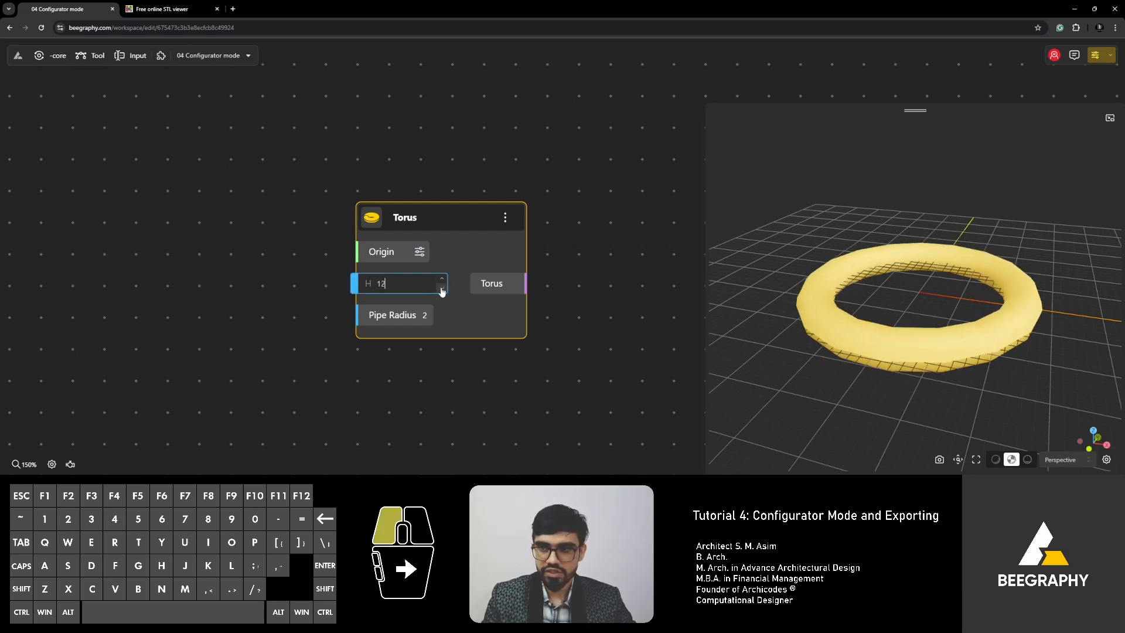
click(442, 290)
click(442, 290)
click(442, 290)
drag(401, 285, 367, 278)
text(15)
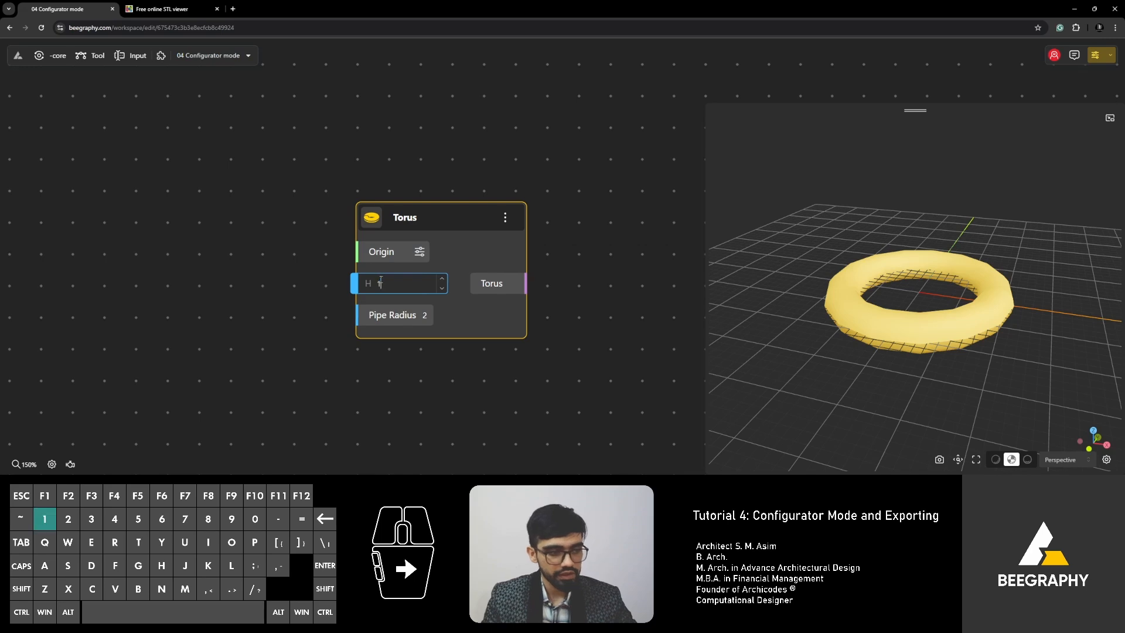
click(529, 268)
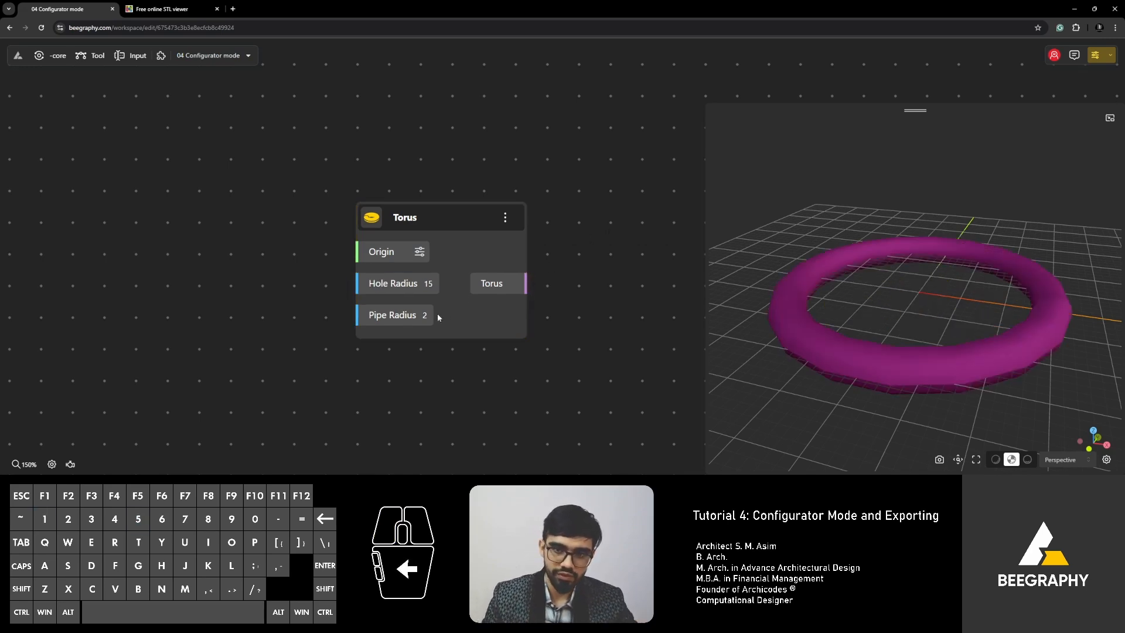
Set the Torus Pipe Radius to 3 using the spin arrows.
click(438, 314)
click(443, 312)
click(443, 312)
click(443, 312)
click(443, 313)
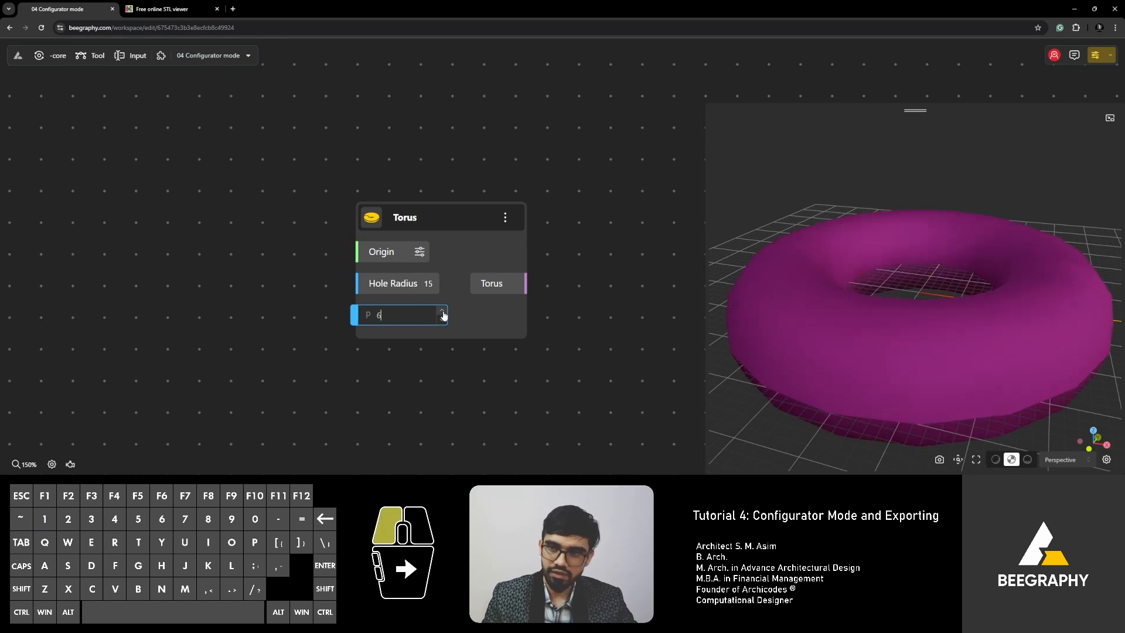
click(445, 327)
click(431, 317)
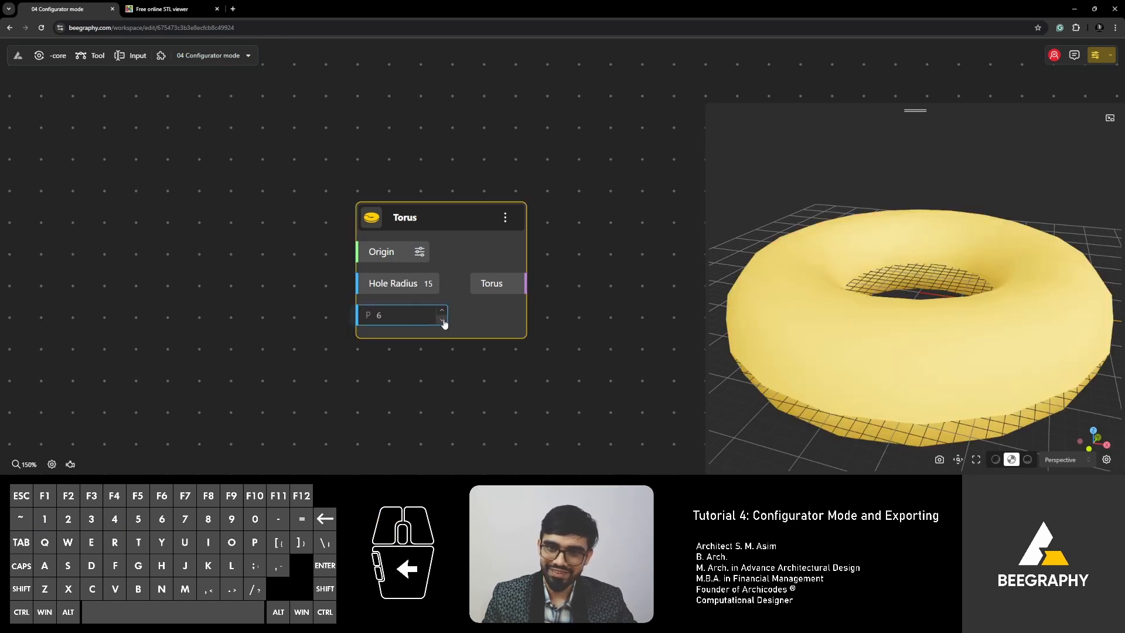
click(442, 320)
click(442, 320)
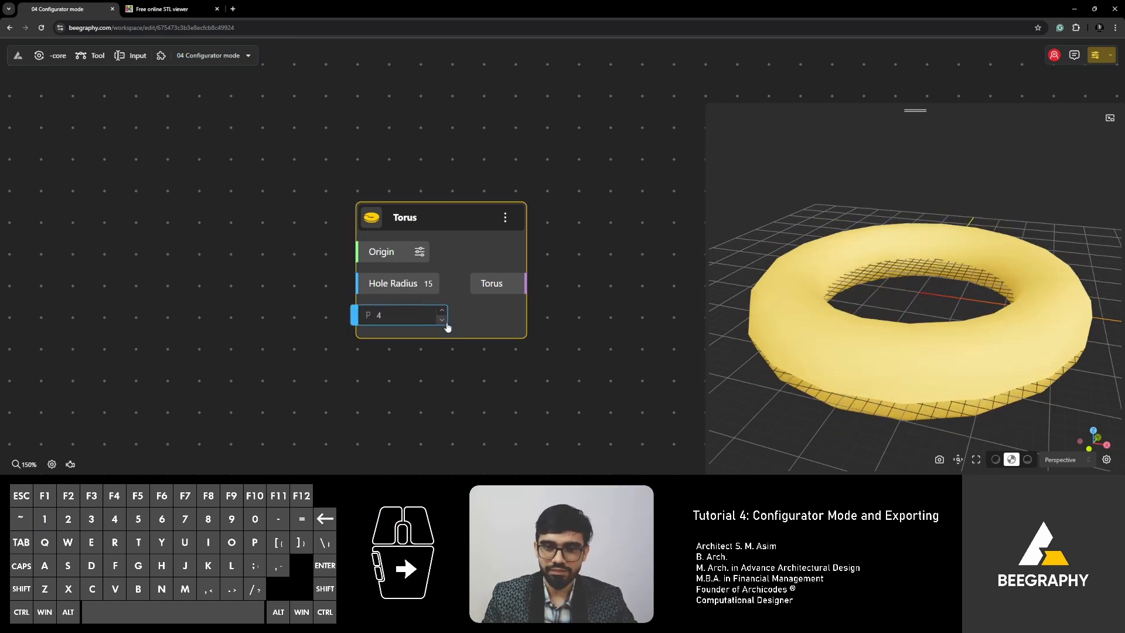
click(441, 320)
click(614, 253)
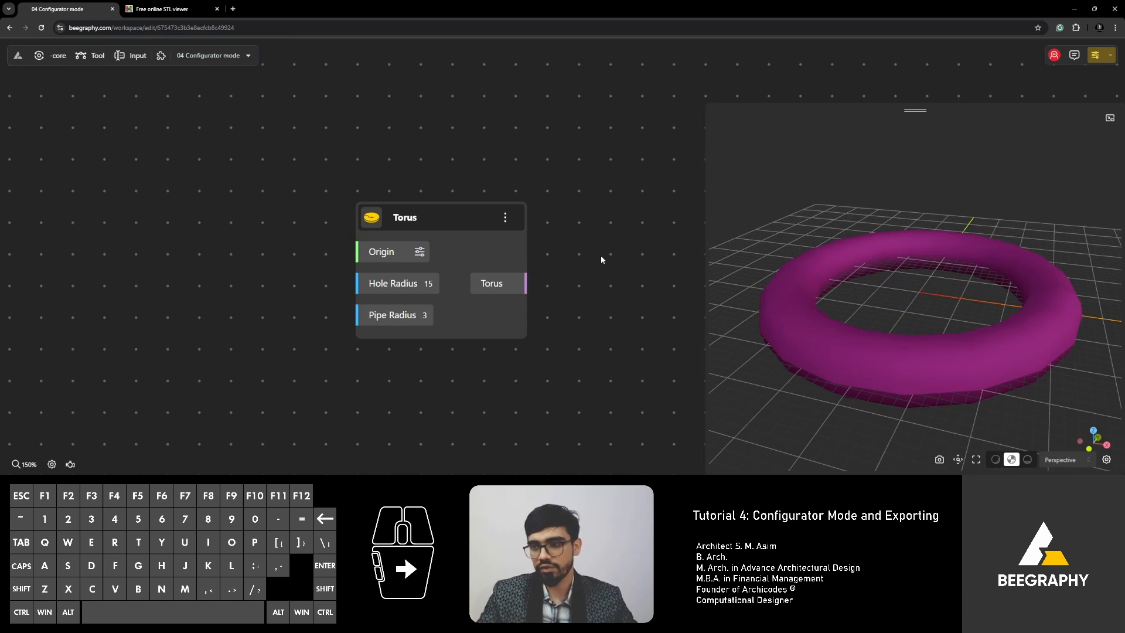
click(600, 256)
scroll(308, 339, down, 4)
Shift the Torus node up-right and open the graph in Configurator mode in a new tab.
scroll(384, 286, up, 4)
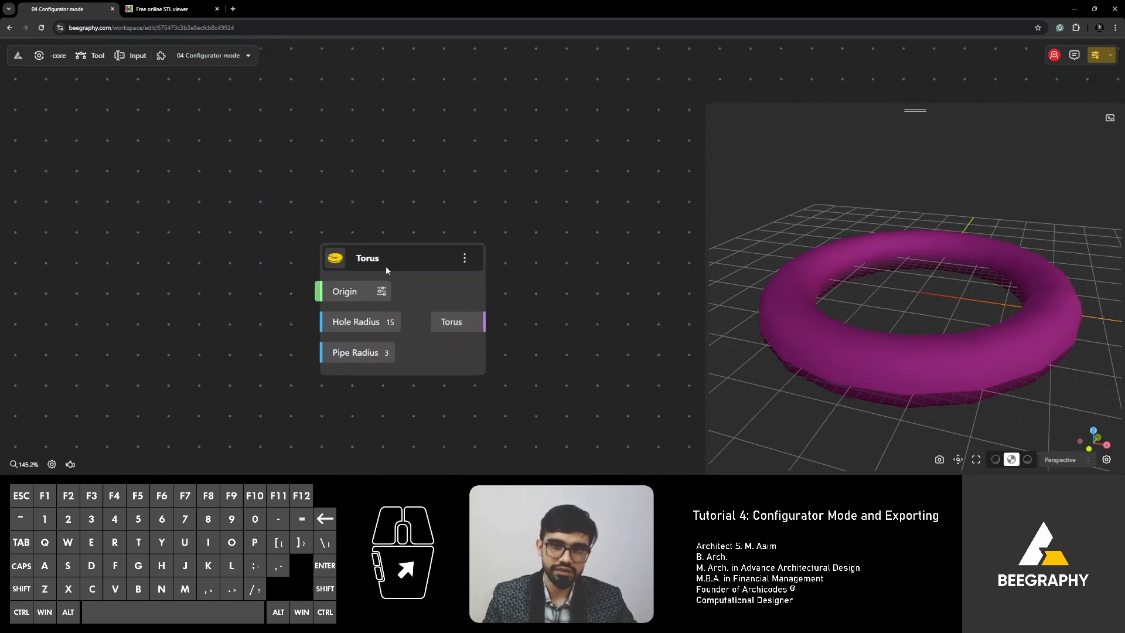
drag(385, 269, 402, 237)
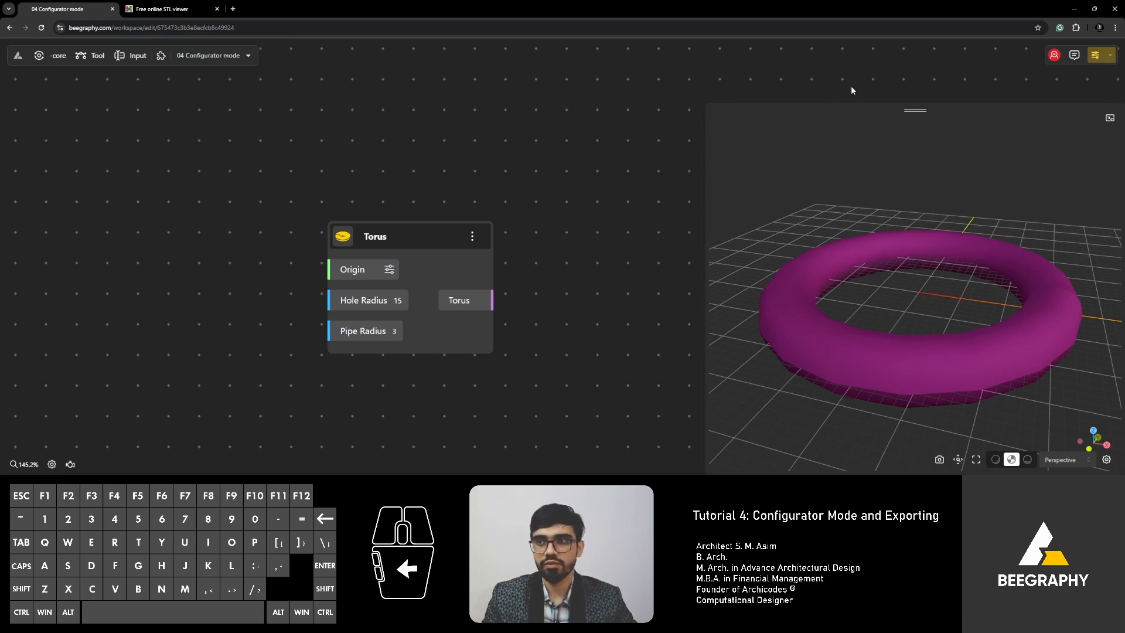
click(1111, 57)
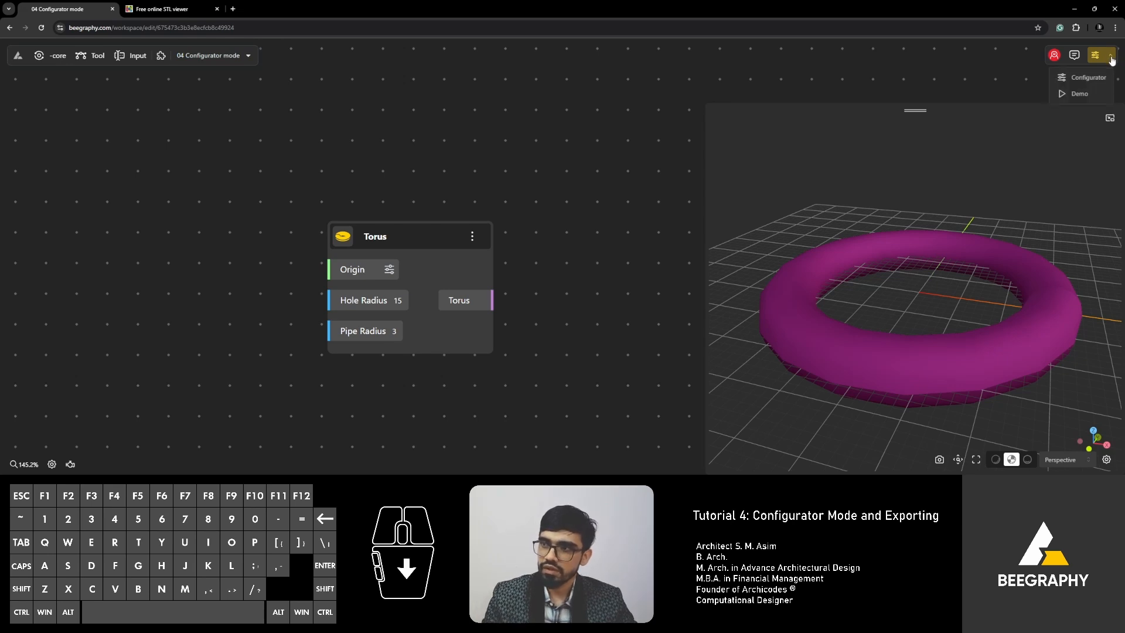
click(1089, 79)
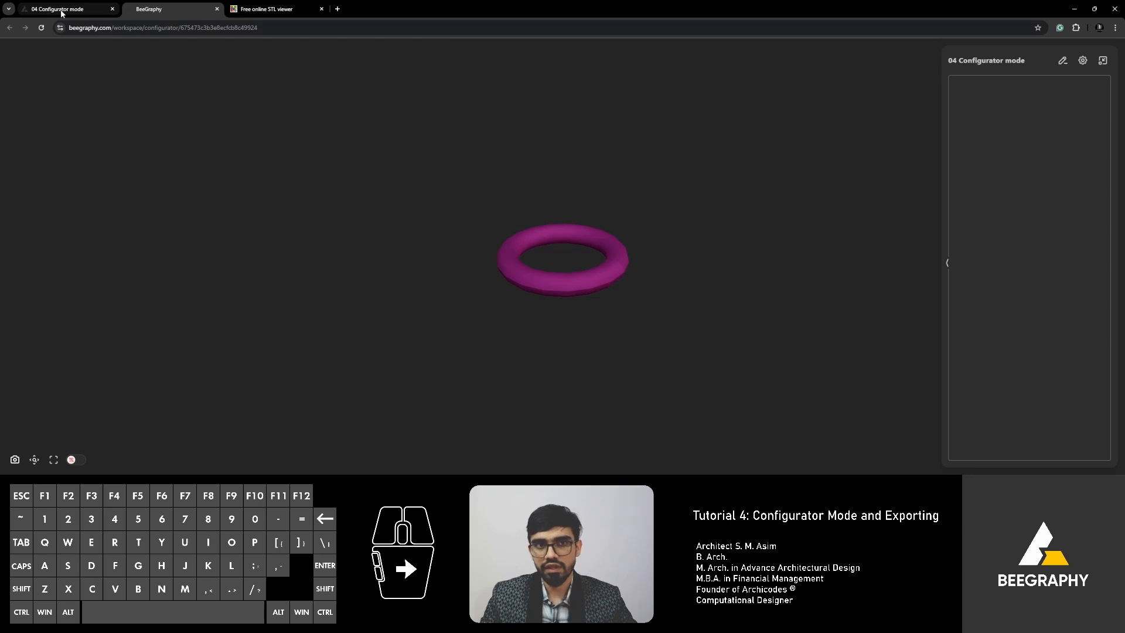
Back in the editor, add a Range Input node beside the Torus.
click(217, 9)
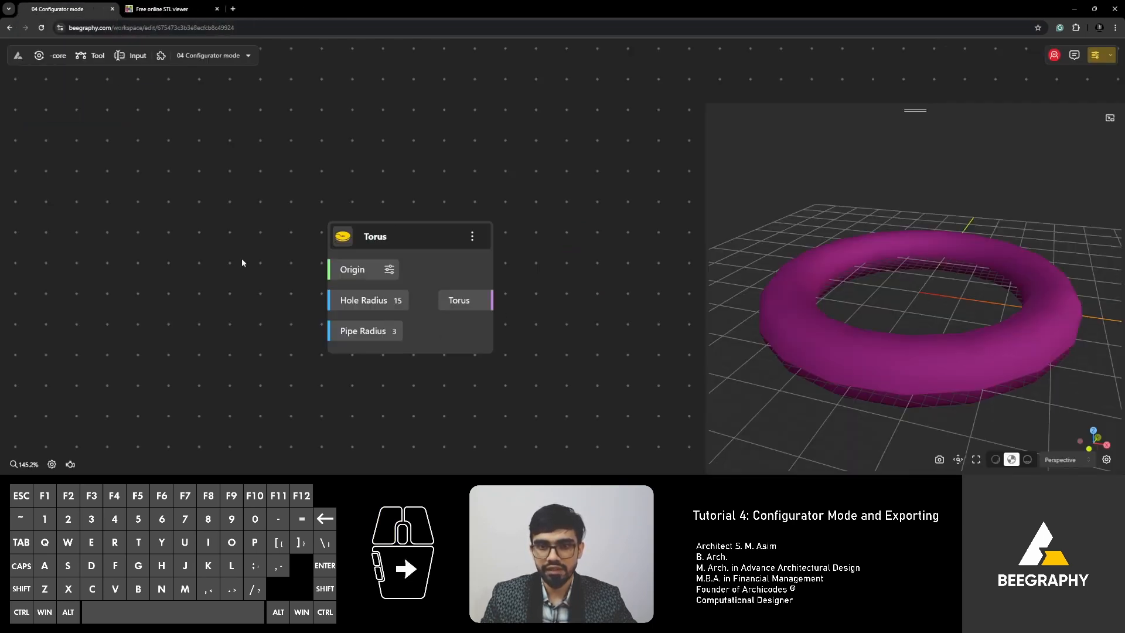
double_click(212, 295)
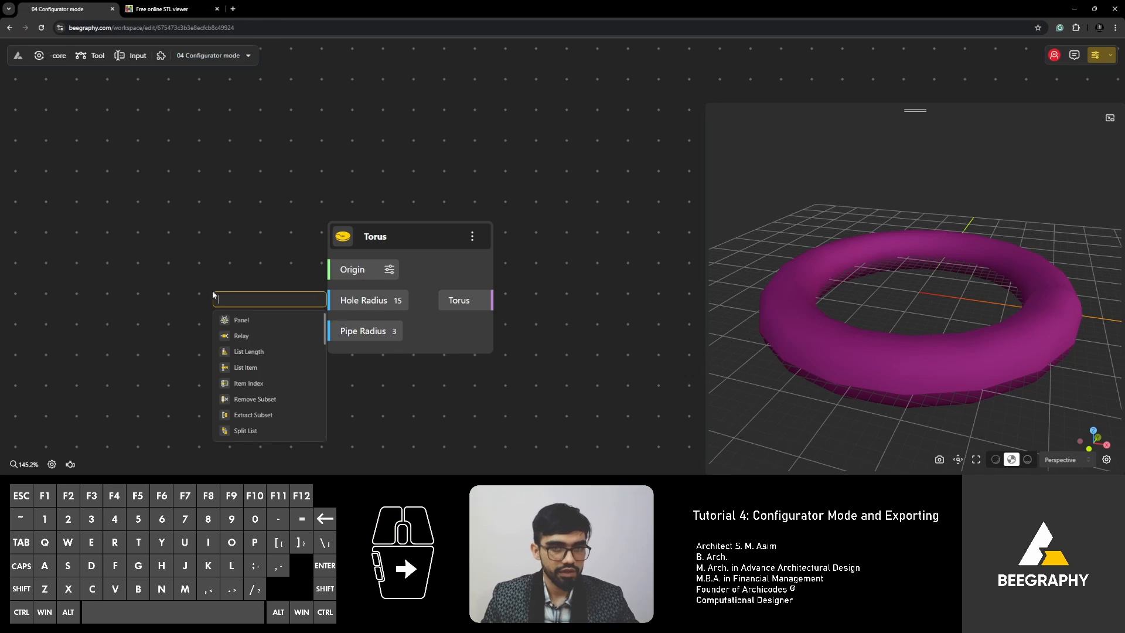
text(range)
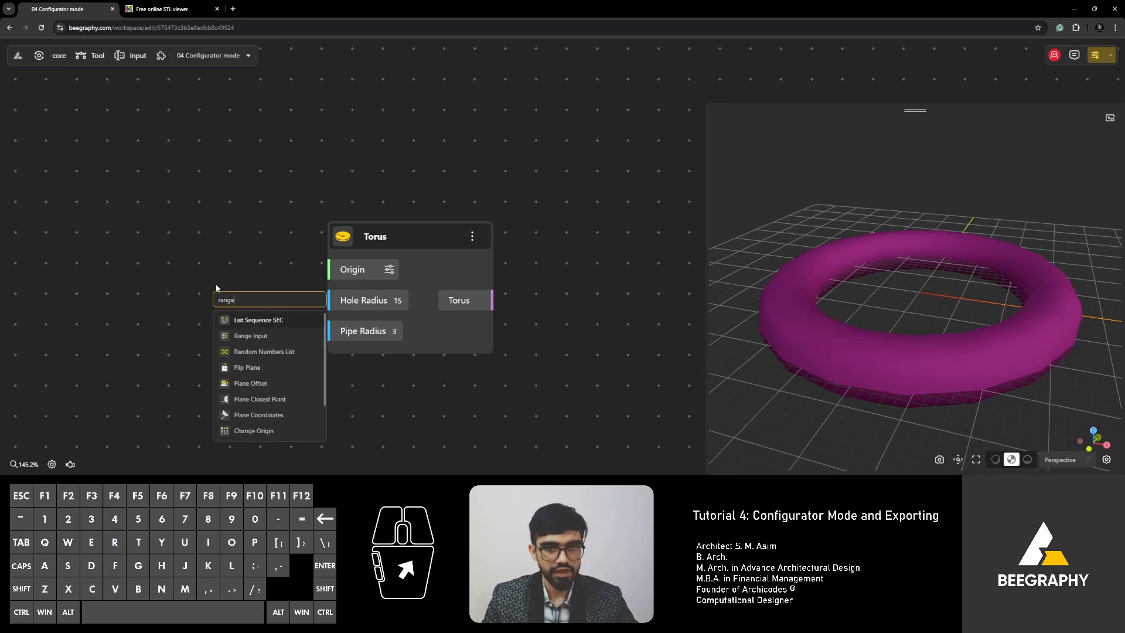
click(252, 336)
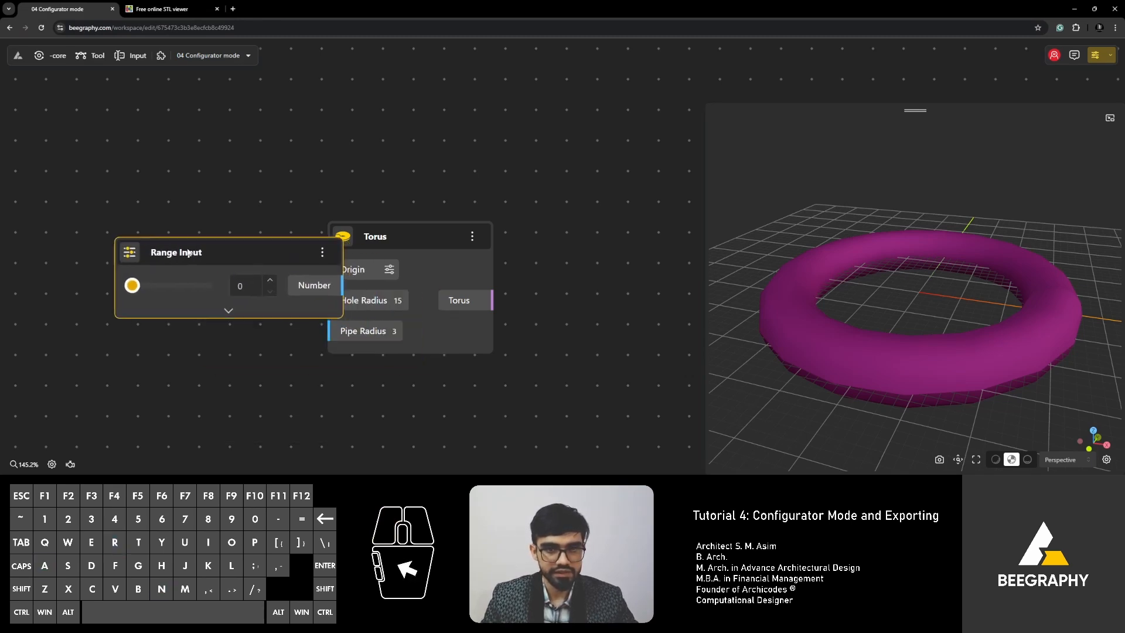
click(126, 283)
drag(126, 283, 194, 283)
drag(194, 282, 123, 283)
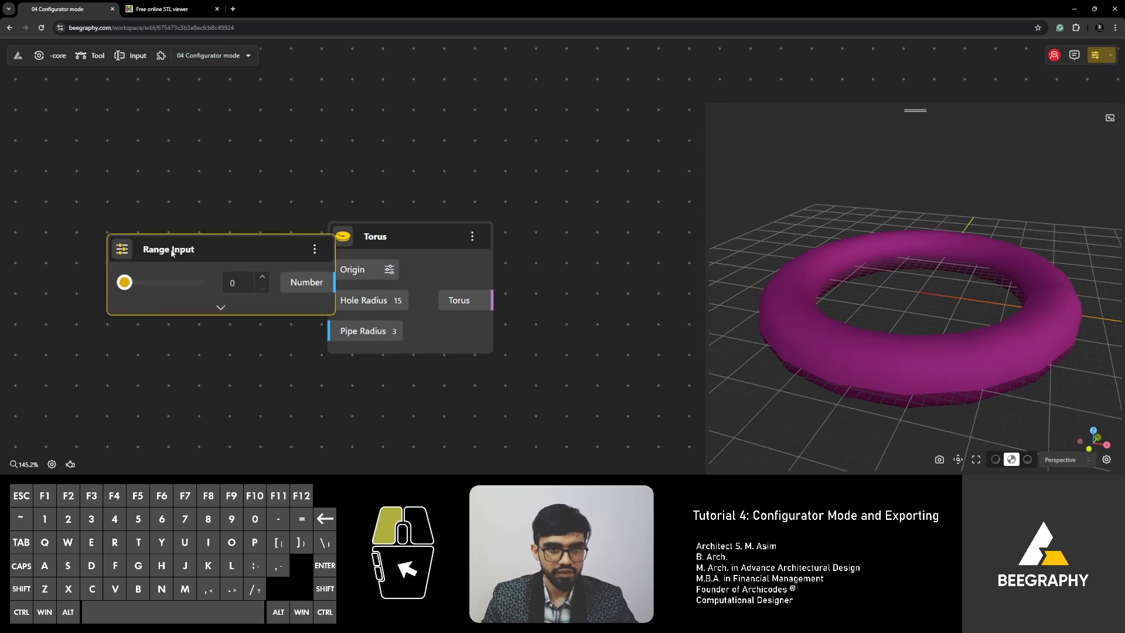
drag(174, 251, 102, 218)
Wire the Range Input Number to Pipe Radius, set it to 3.7, and reopen configurator mode.
drag(56, 259, 98, 250)
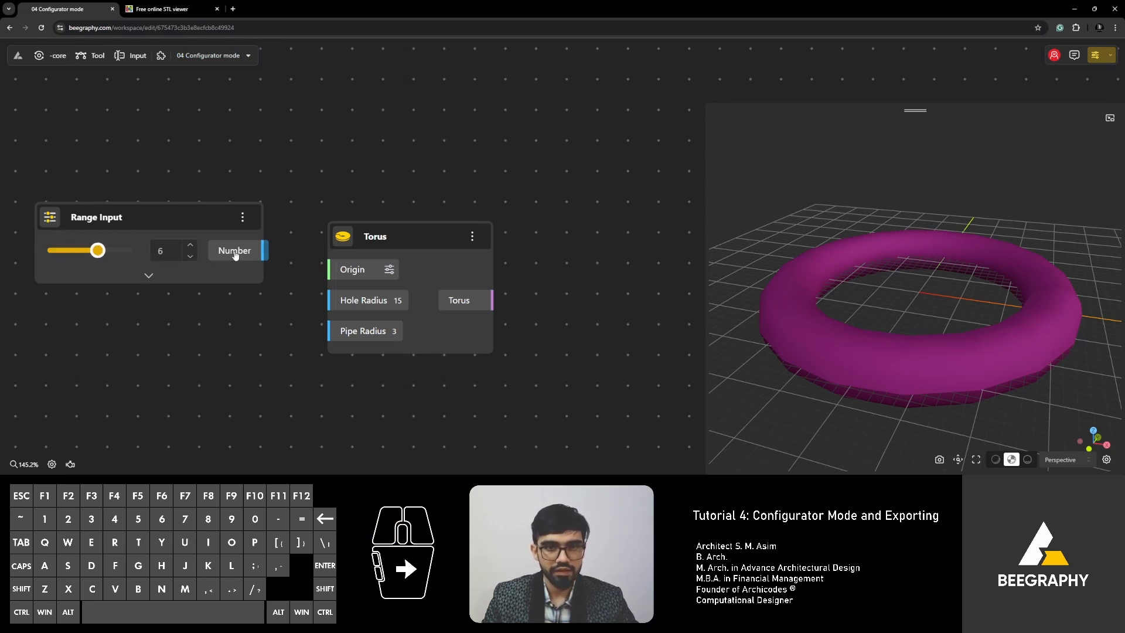
drag(263, 251, 327, 330)
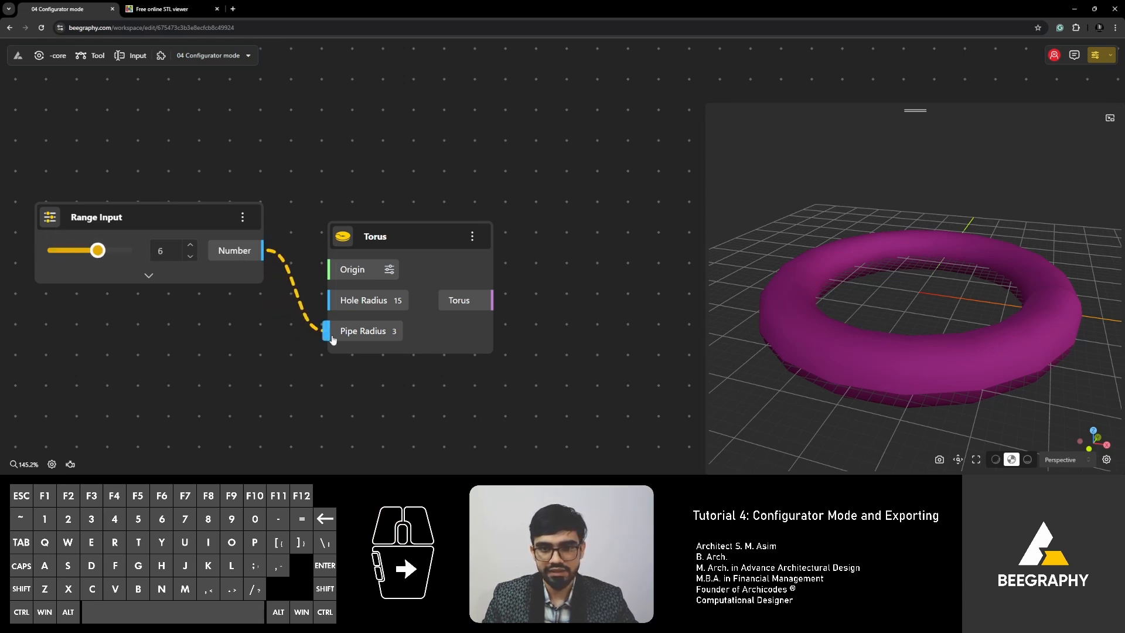
drag(188, 219, 188, 294)
drag(98, 326, 78, 332)
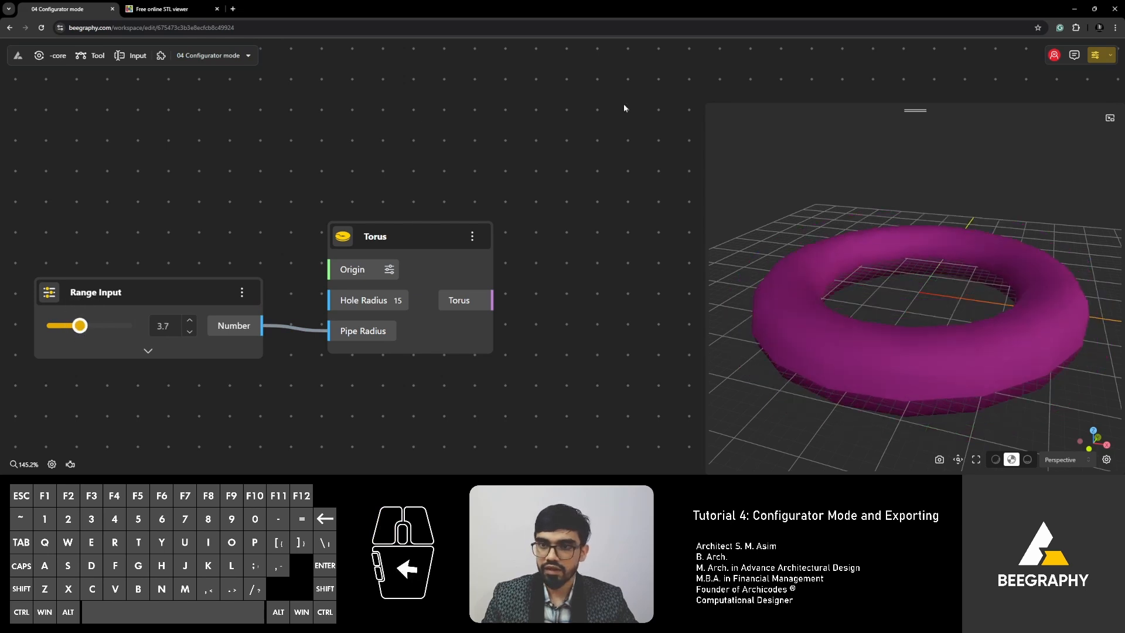
click(1095, 57)
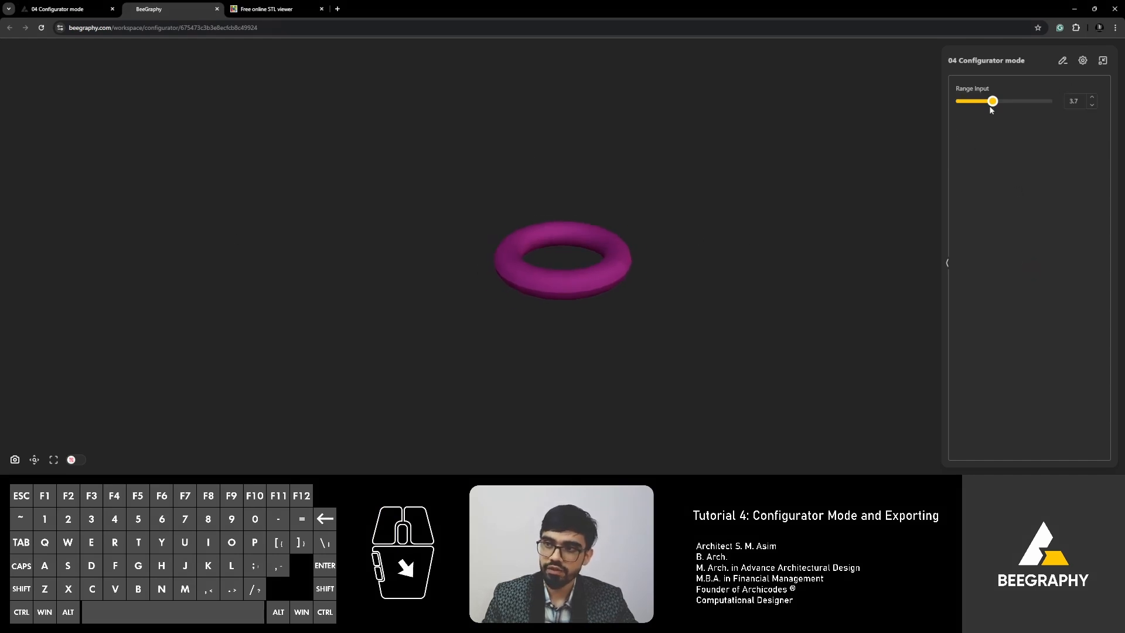
Move the configurator's Range Input slider to 2.5, thinning the torus, and return to the editor.
mouse_move(992, 101)
mouse_down()
mouse_move(976, 103)
mouse_move(1033, 108)
mouse_move(990, 103)
mouse_move(1002, 104)
mouse_up()
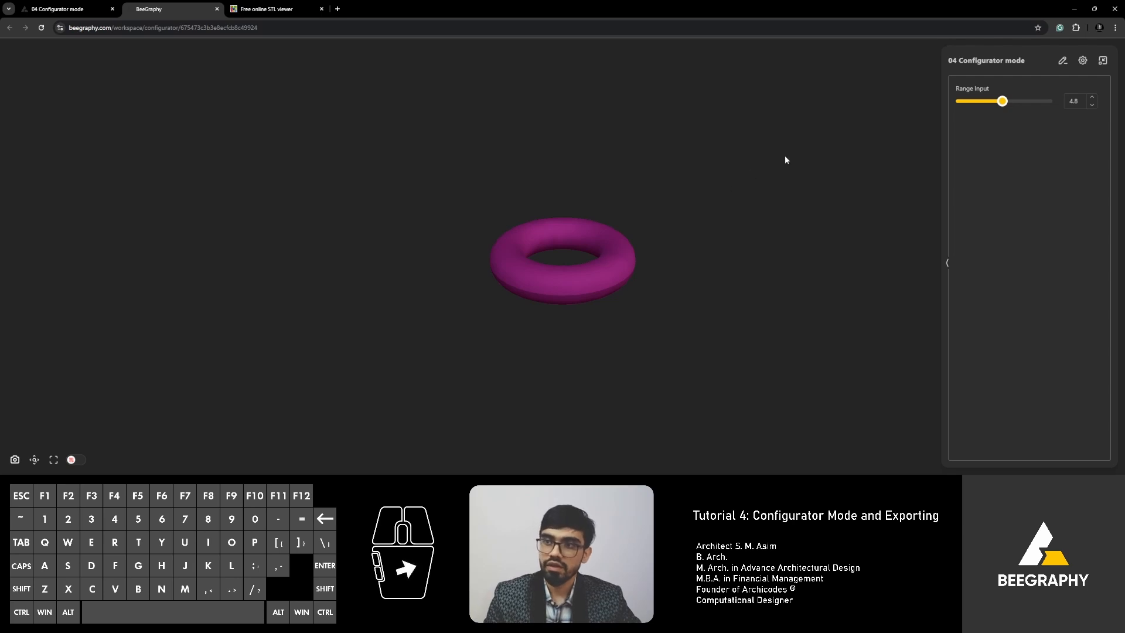
drag(1004, 103, 1001, 103)
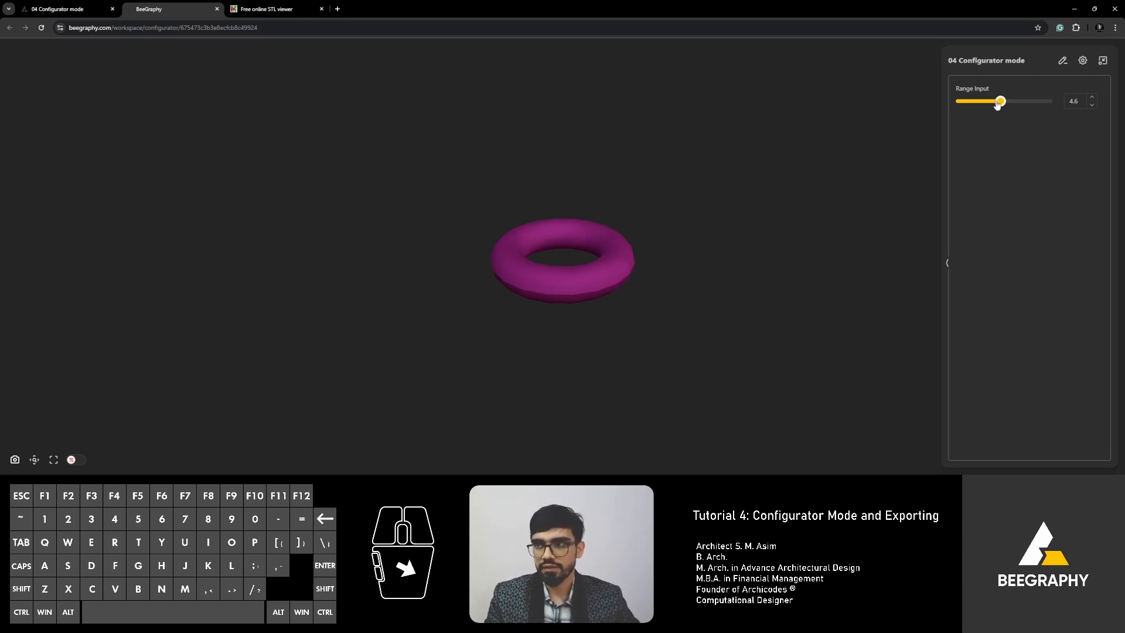
drag(999, 102, 982, 102)
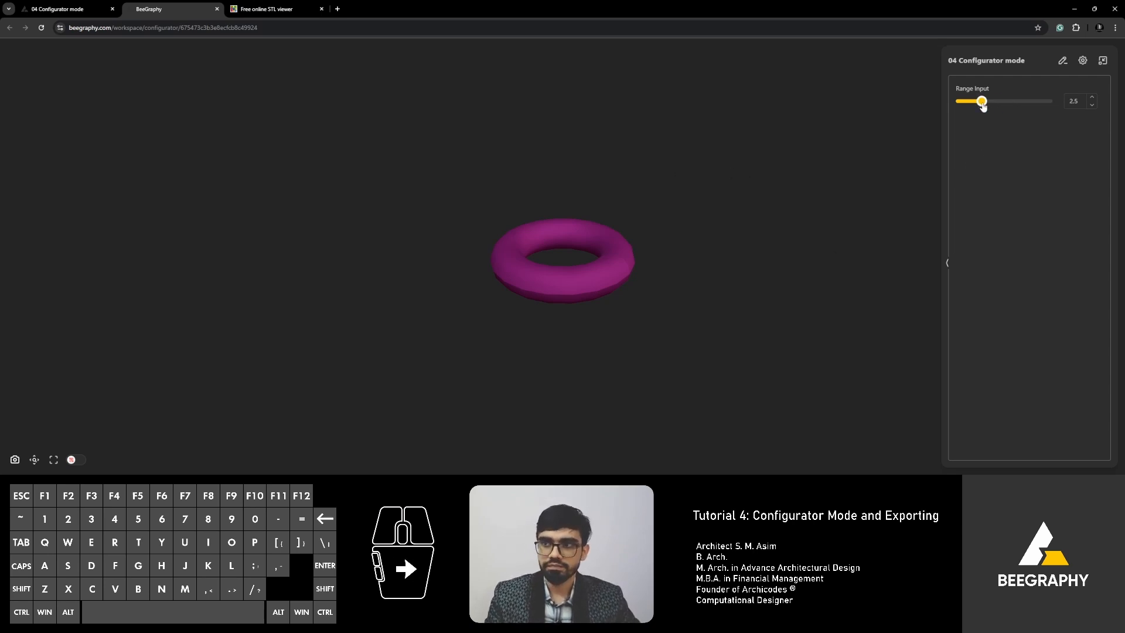
click(66, 11)
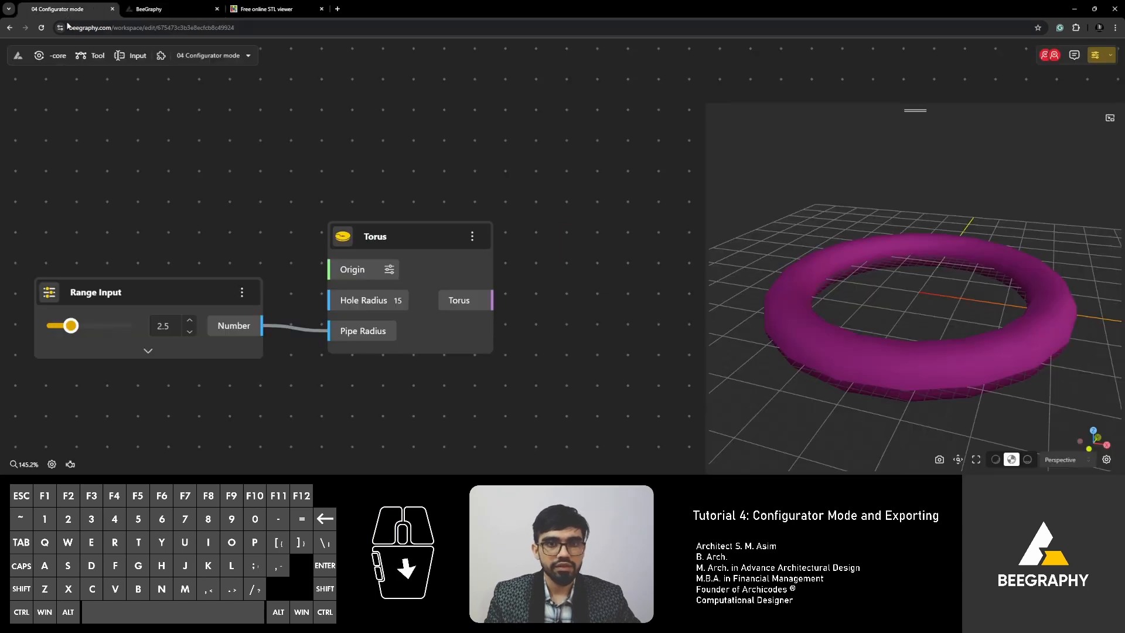
Rename the Range Input node to 'Torus Thickness', correcting an interim 'Torus Radius' title.
scroll(430, 143, down, 2)
scroll(123, 286, up, 3)
right_drag(82, 227, 229, 154)
click(346, 245)
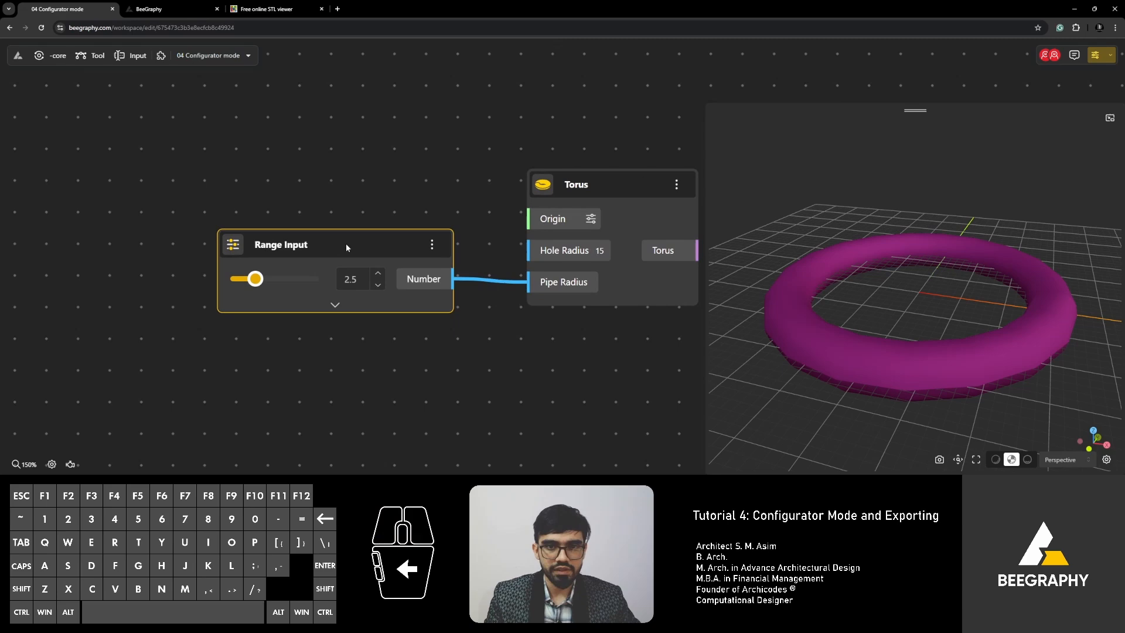
double_click(280, 247)
click(288, 190)
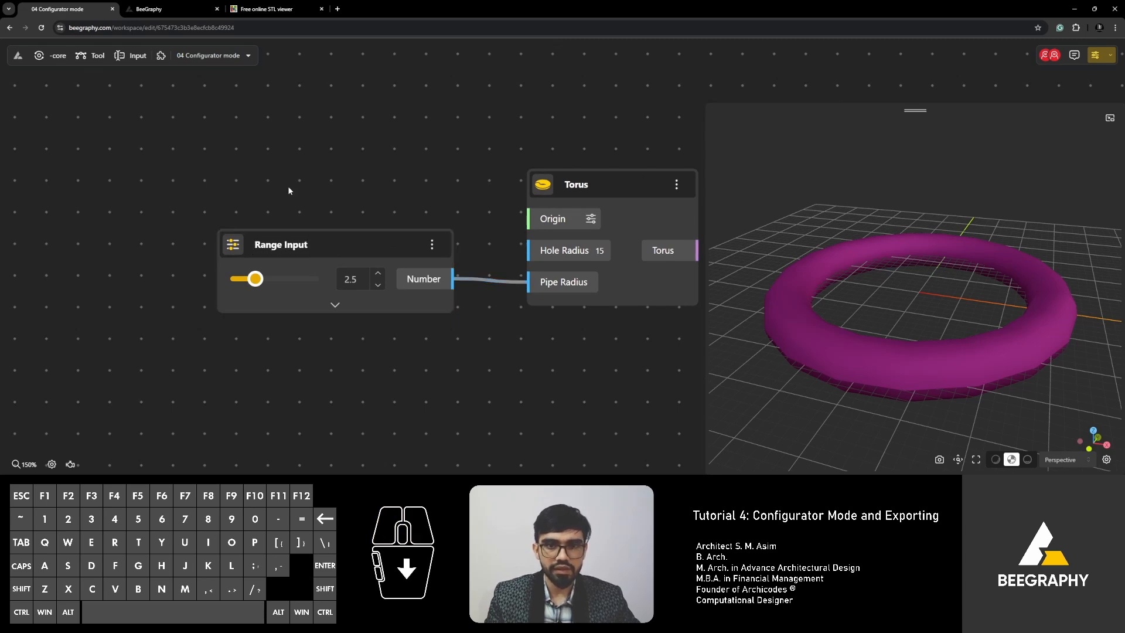
double_click(279, 246)
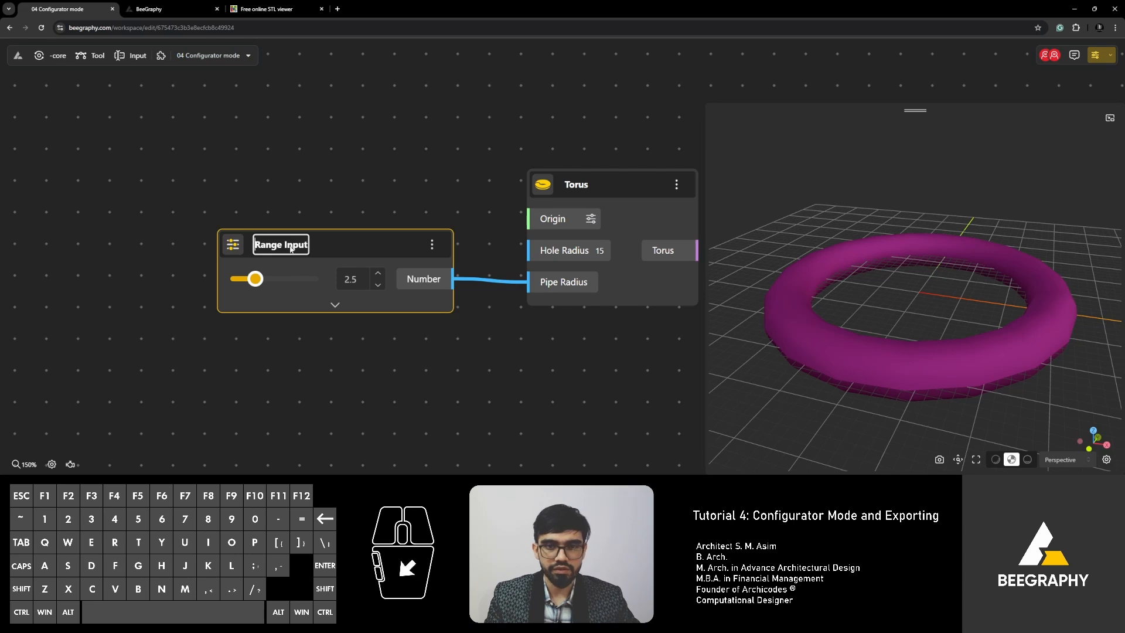
triple_click(288, 246)
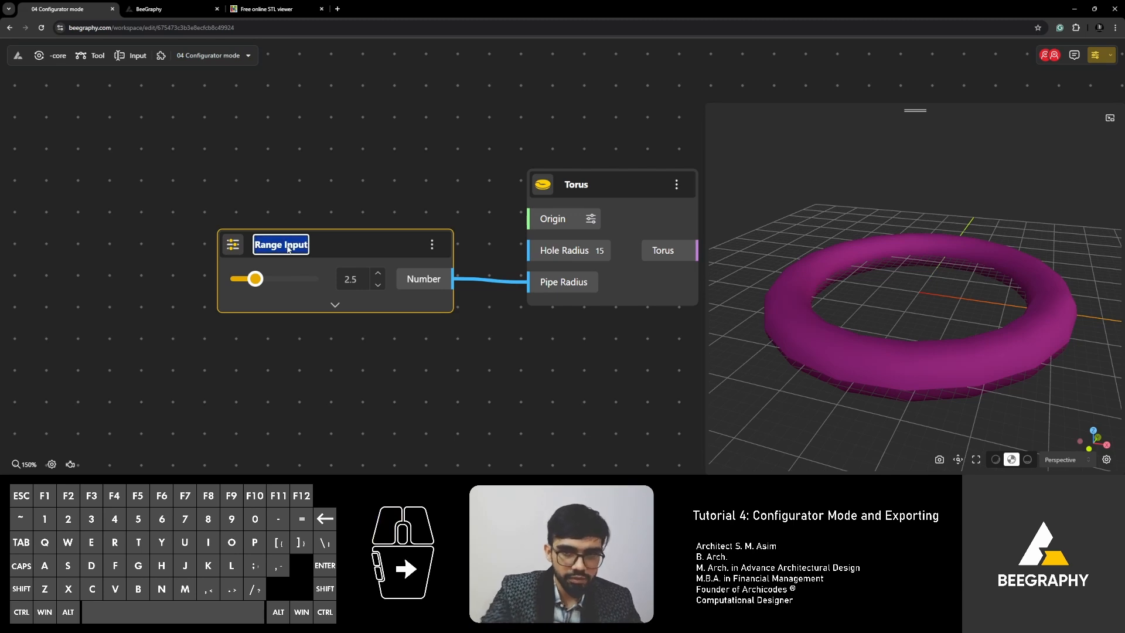
text(Torus)
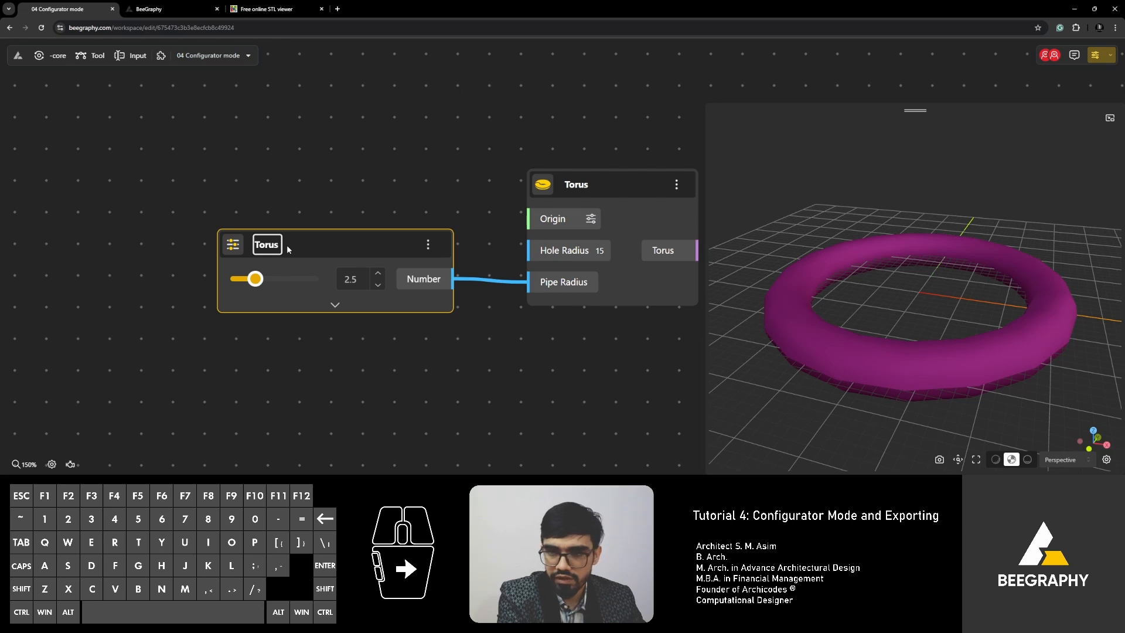
text( Radi)
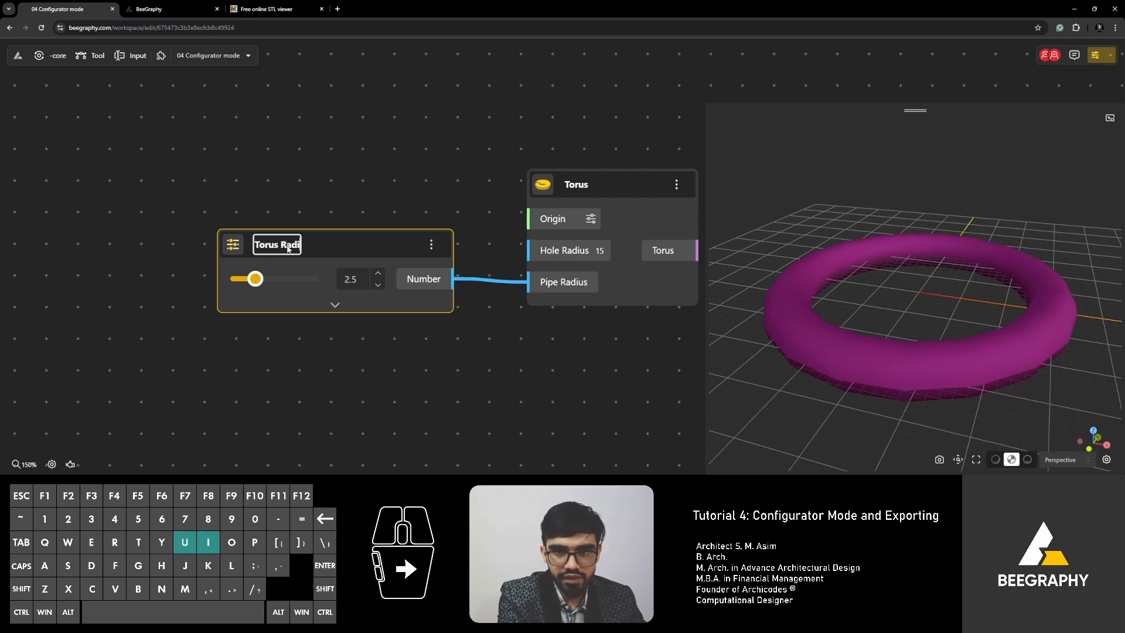
text(us)
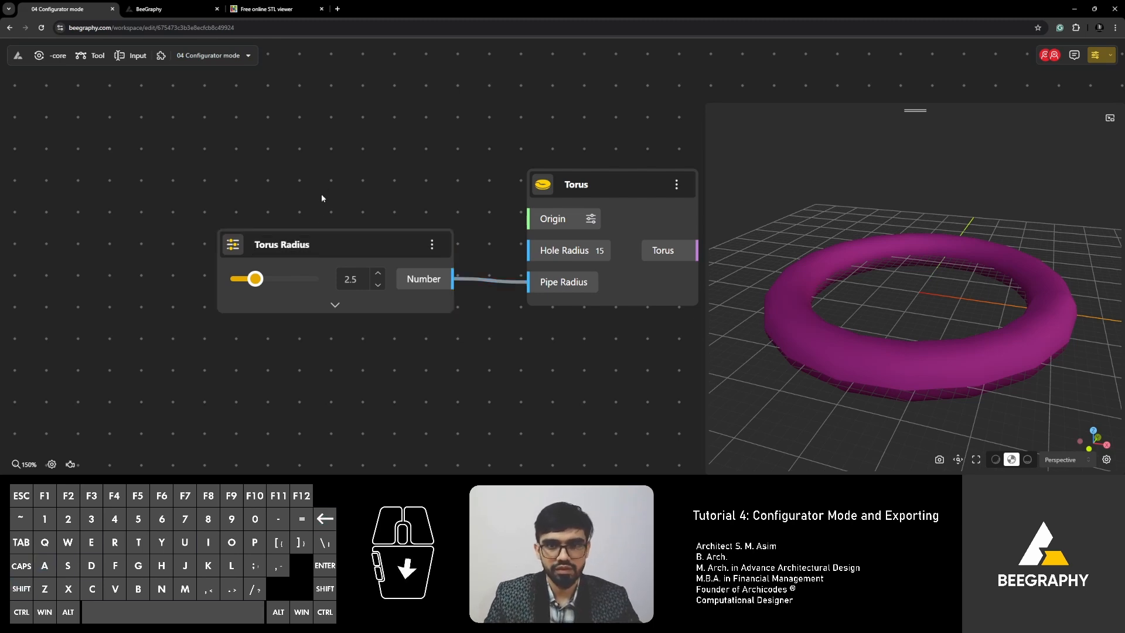
click(287, 248)
double_click(293, 250)
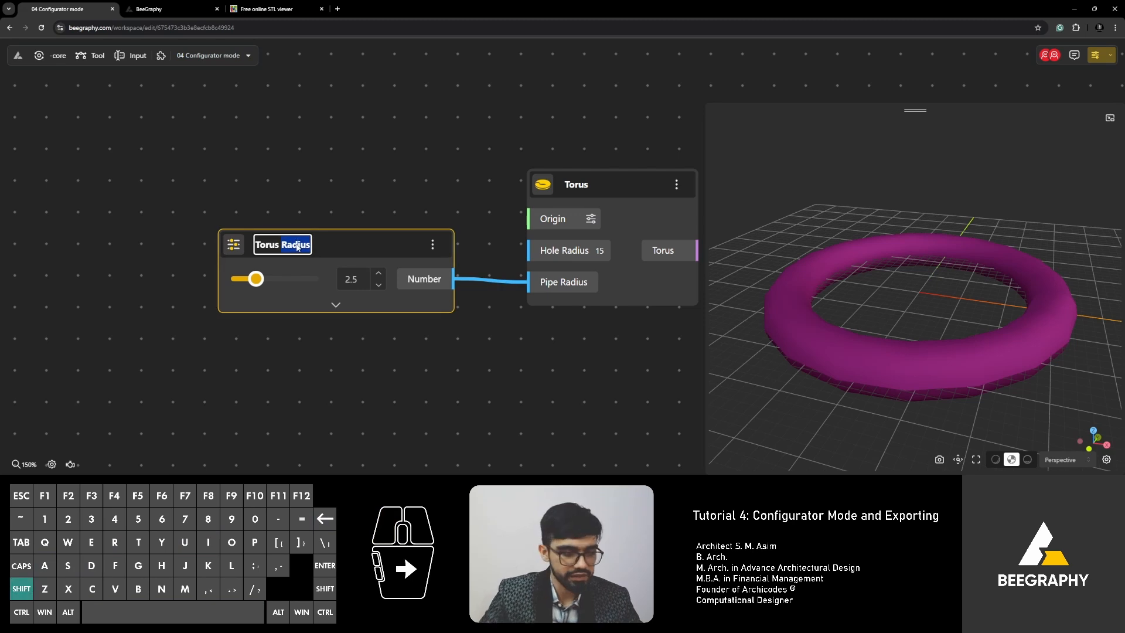
text(Thickness)
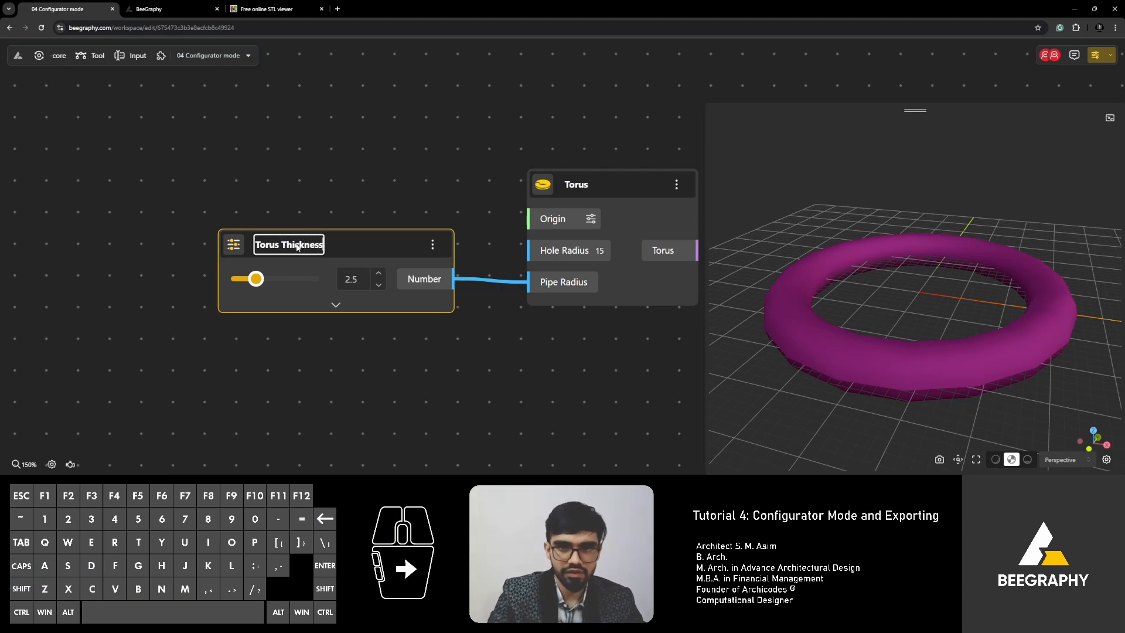
Paste a duplicate of the Torus Thickness slider and rename it 'Torus Hole Radius'.
click(316, 211)
drag(319, 247, 291, 139)
key(ctrl+v)
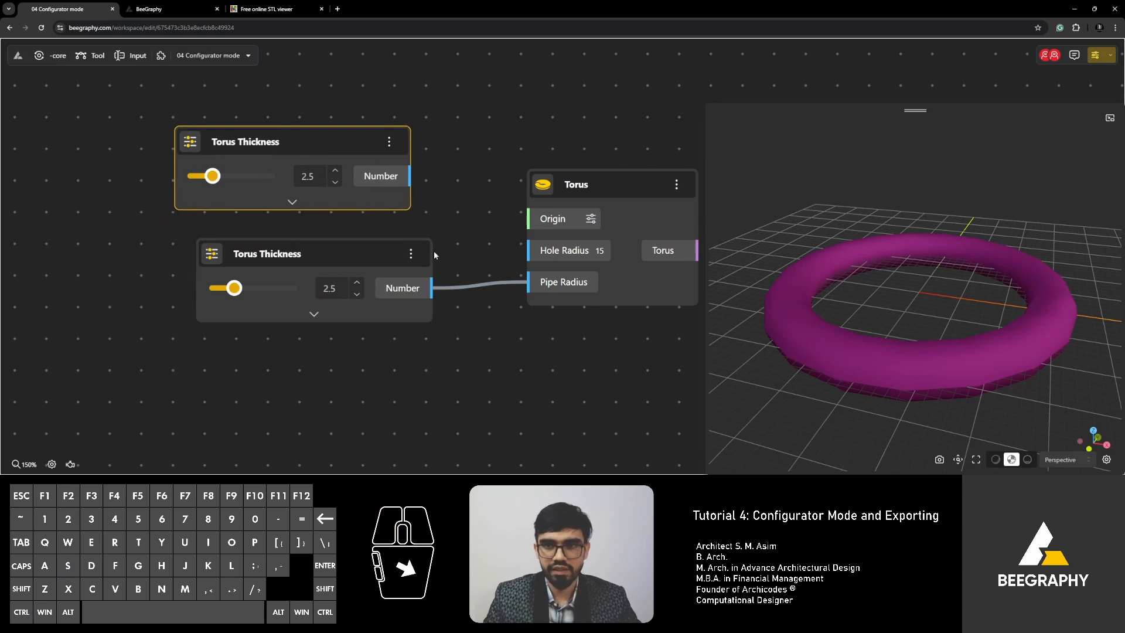
double_click(263, 144)
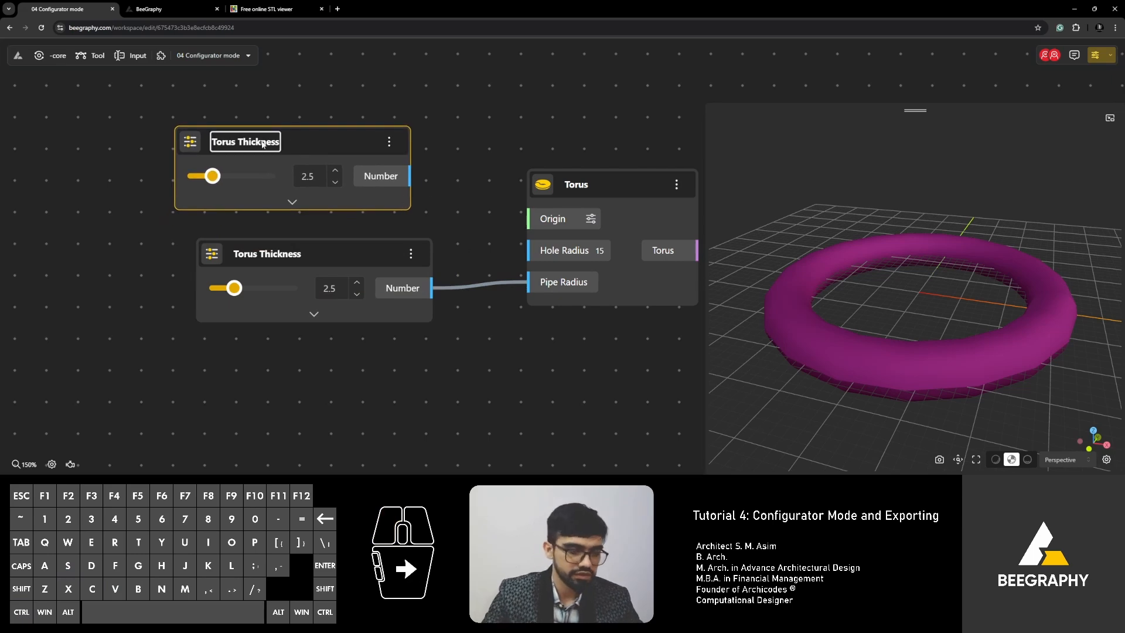
double_click(263, 144)
text(Hole Ra)
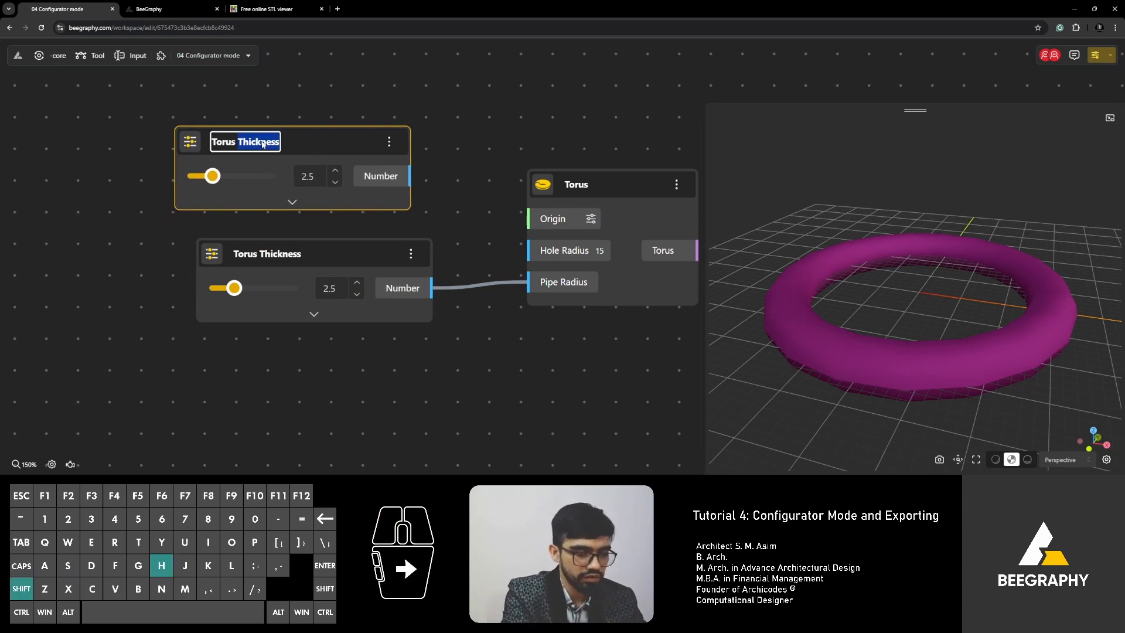
text(dius)
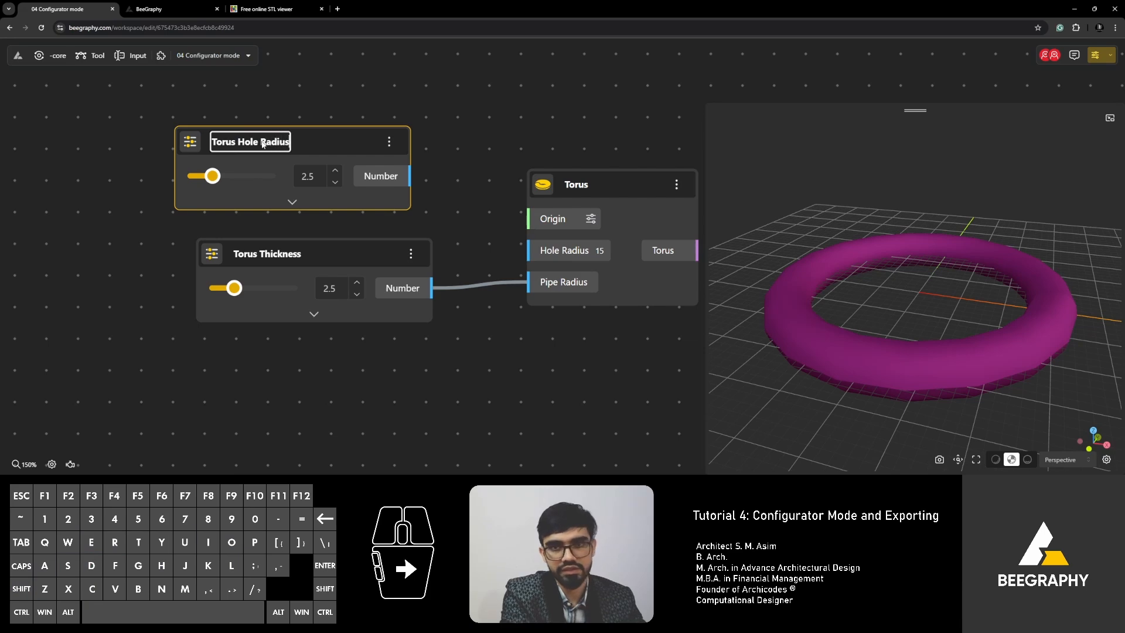
click(441, 136)
Wire Torus Hole Radius to the torus Hole Radius input and raise it to 9.
drag(410, 176, 527, 251)
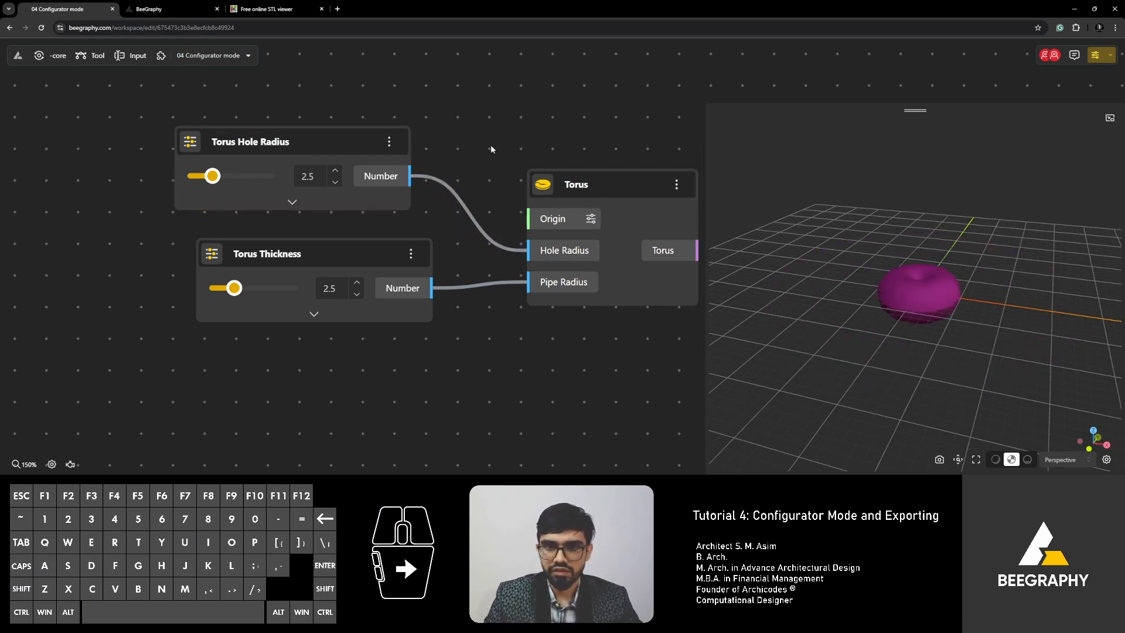
drag(213, 176, 240, 179)
drag(238, 178, 264, 183)
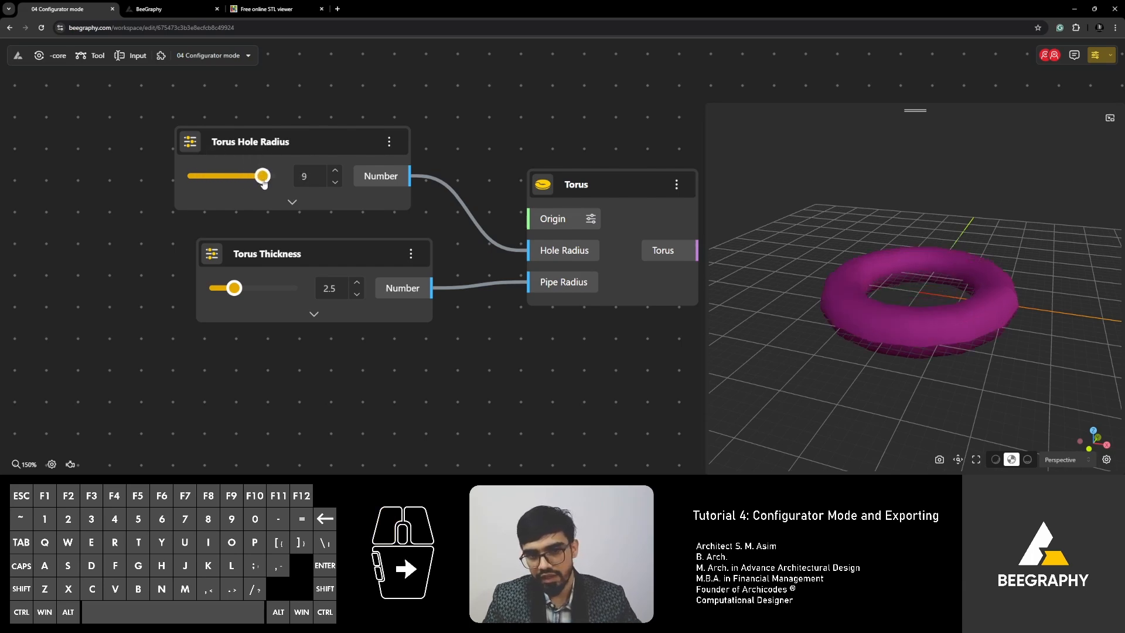
Enable Live calculation in the canvas options and lower Torus Hole Radius to 7.8.
click(52, 464)
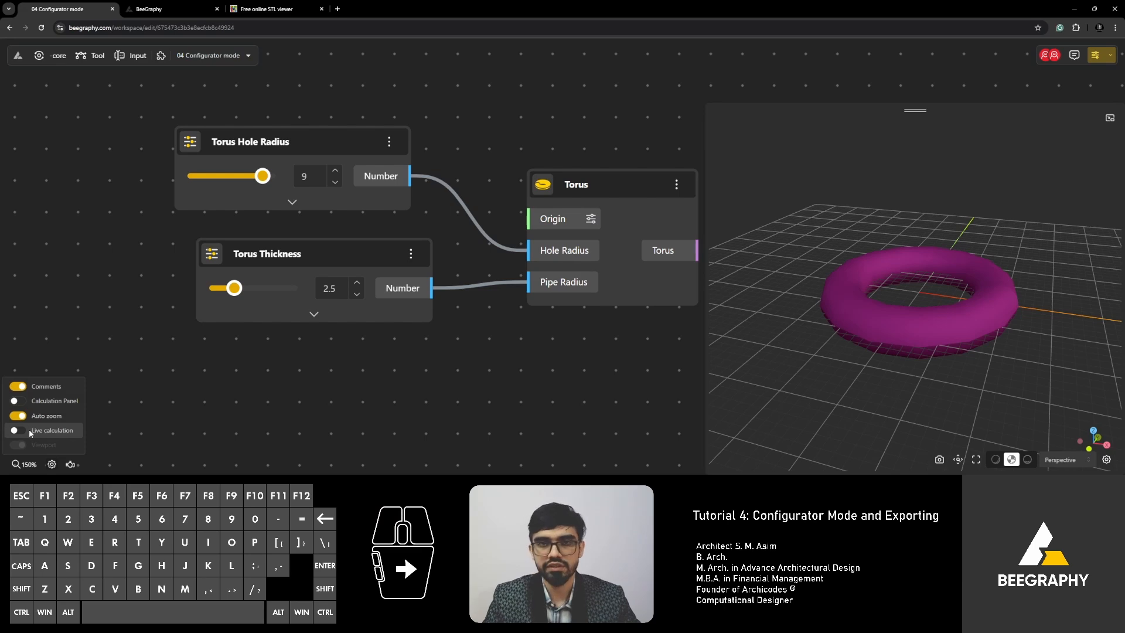
click(52, 464)
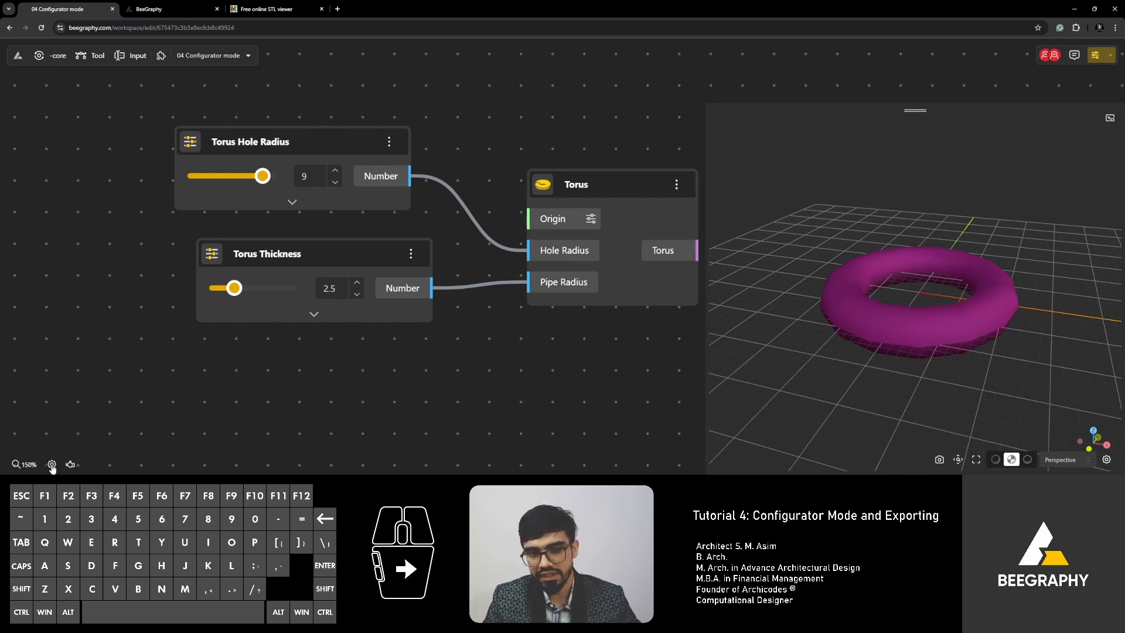
click(51, 465)
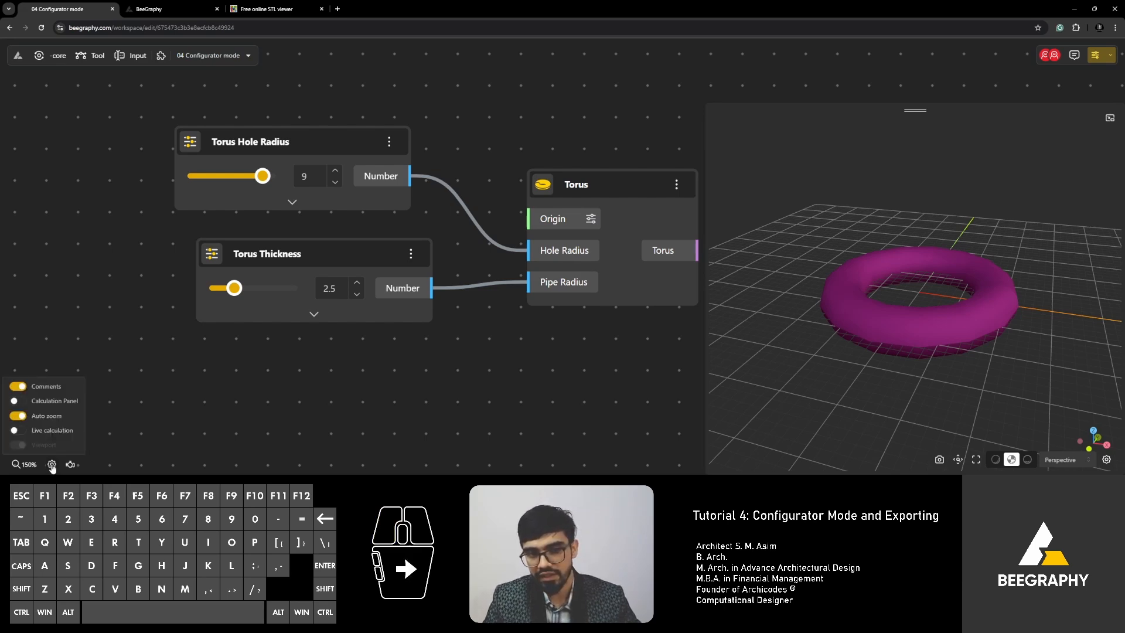
click(17, 432)
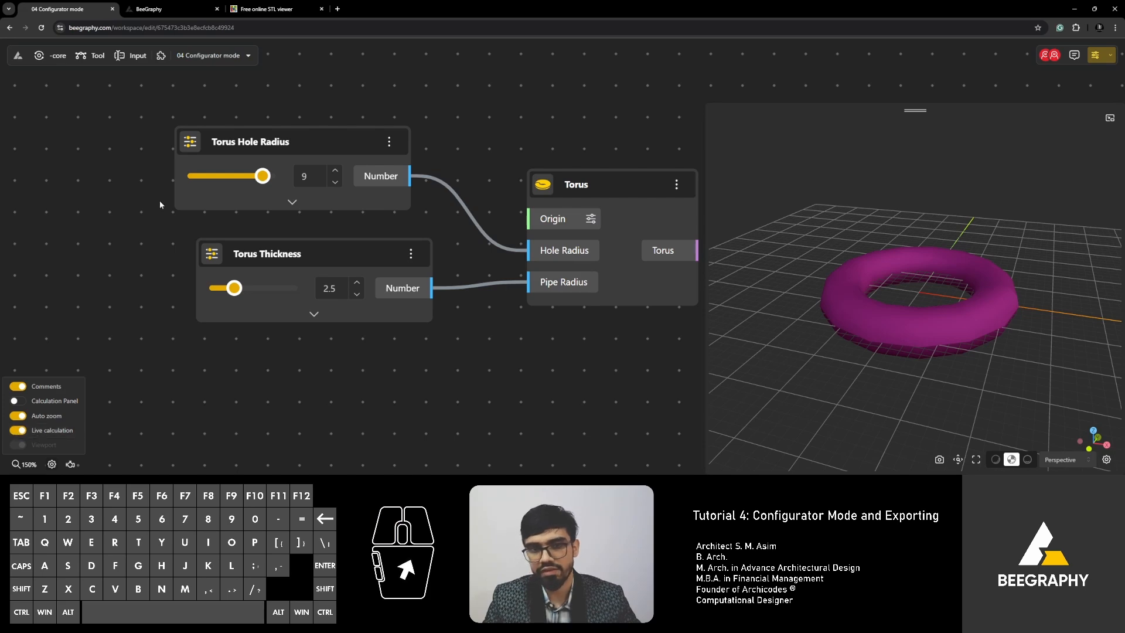
mouse_move(263, 176)
mouse_down()
mouse_move(244, 177)
mouse_move(266, 185)
mouse_move(201, 187)
mouse_move(310, 211)
mouse_move(221, 213)
mouse_move(262, 219)
mouse_move(212, 191)
mouse_move(254, 179)
mouse_up()
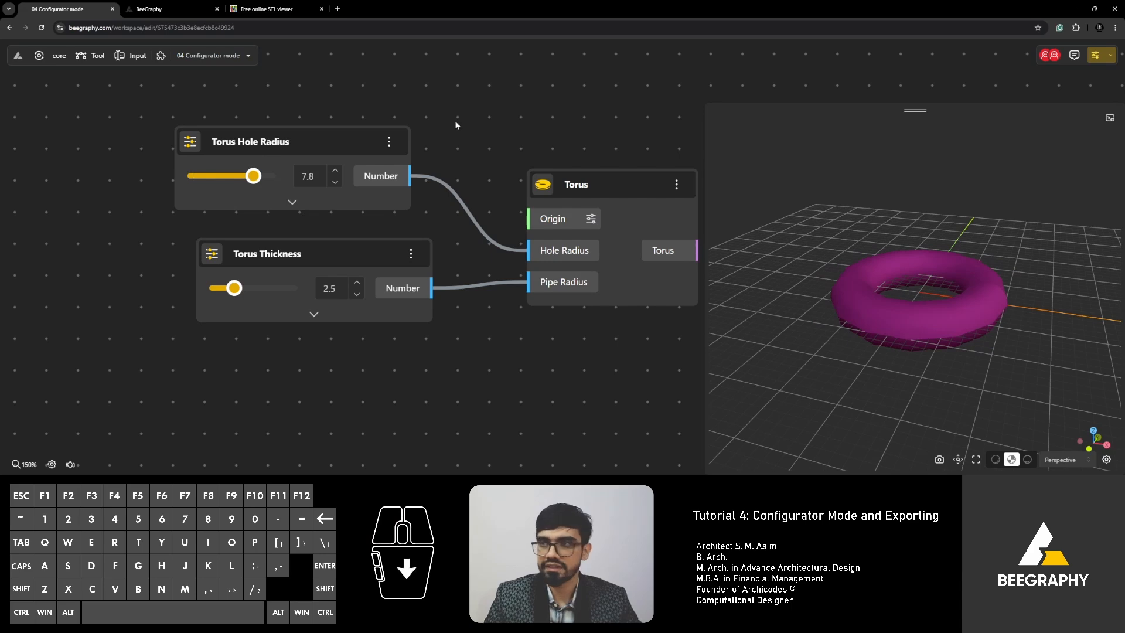
click(176, 10)
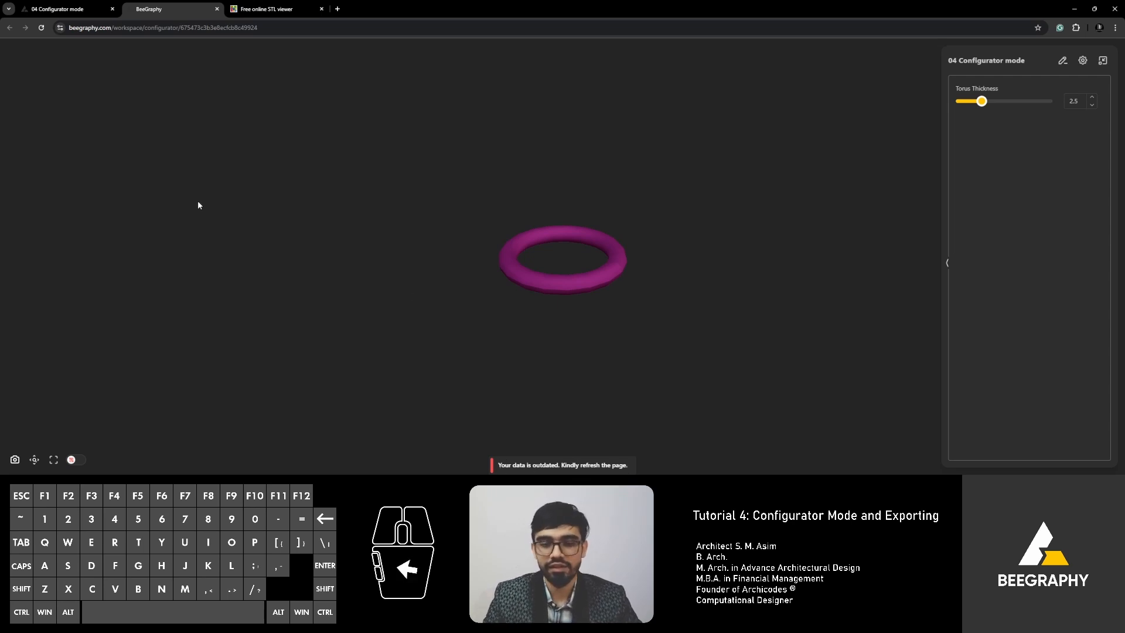
click(41, 28)
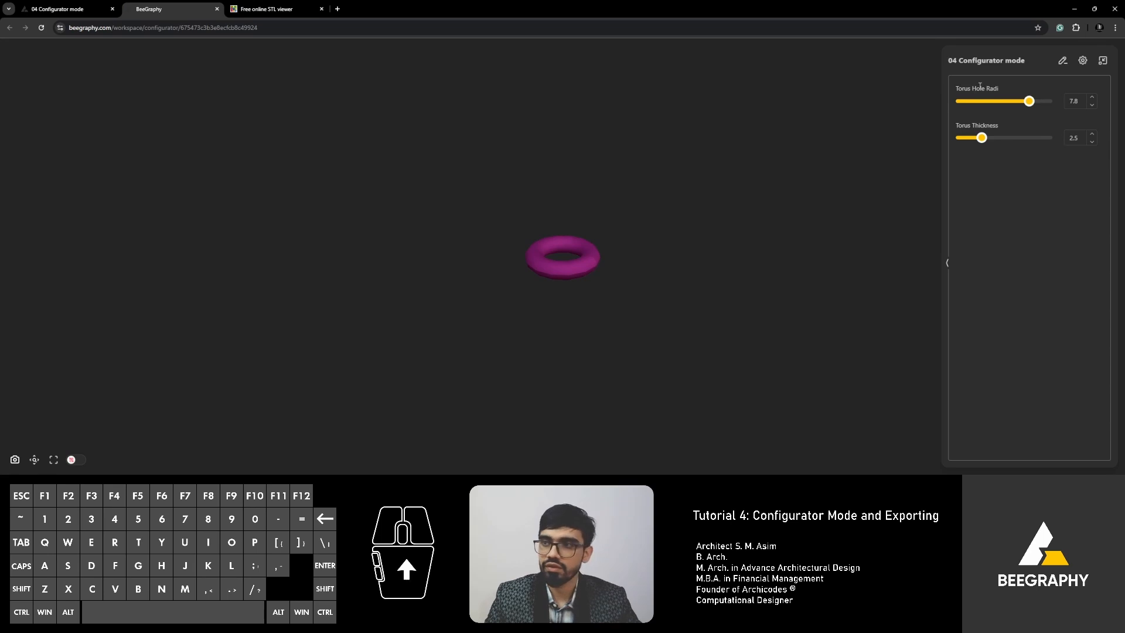
ctrl+scroll(892, 109, up, 2)
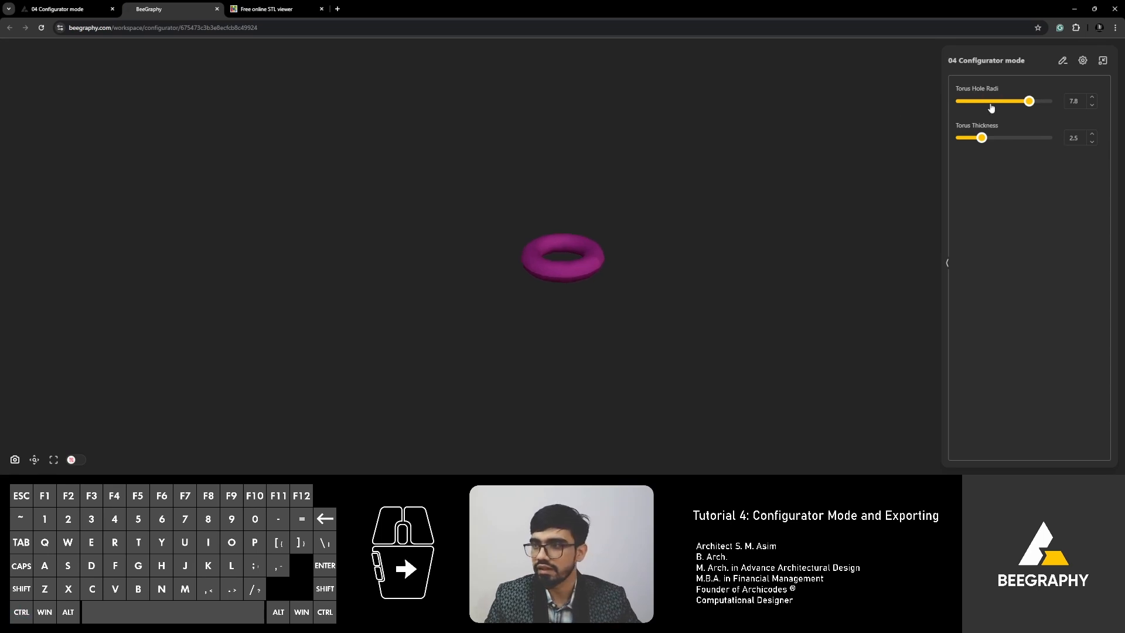
click(57, 9)
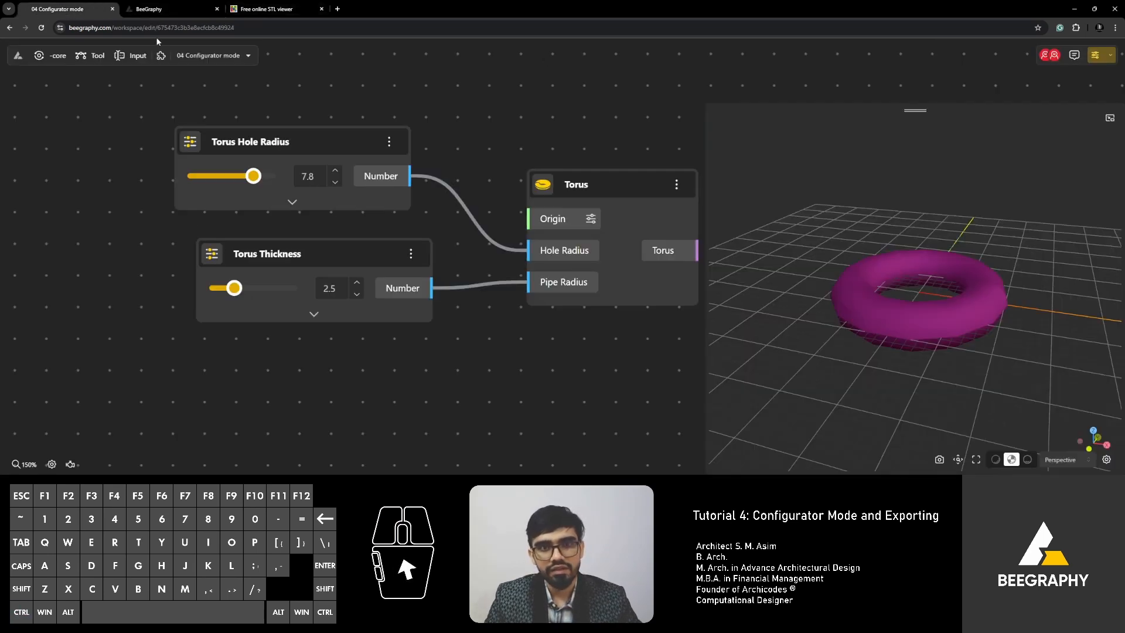
click(171, 8)
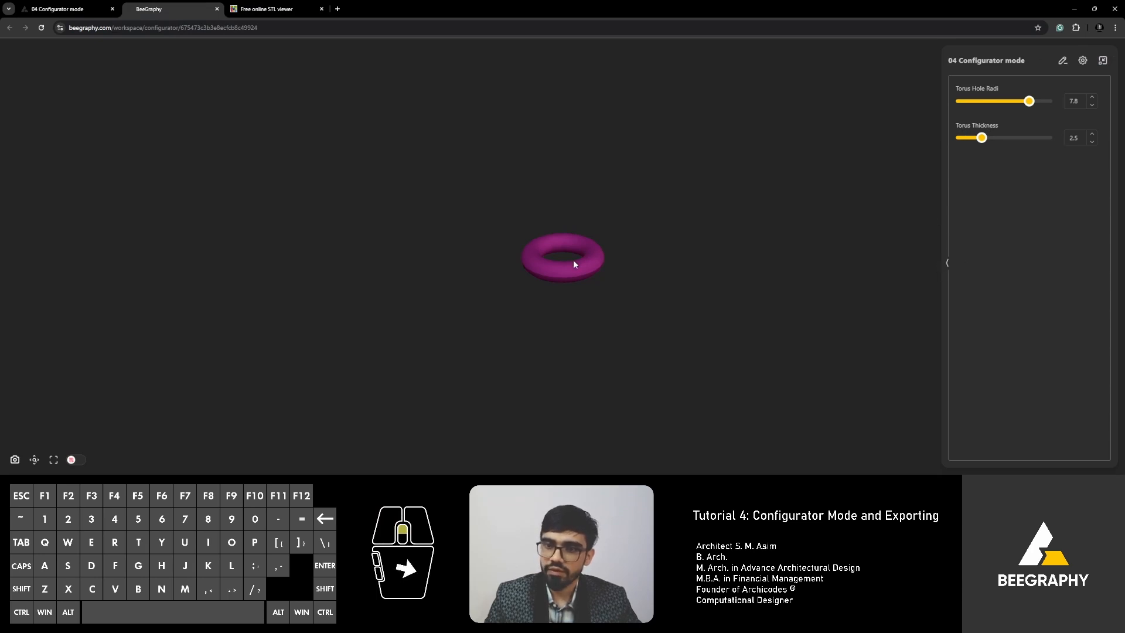
scroll(574, 264, up, 5)
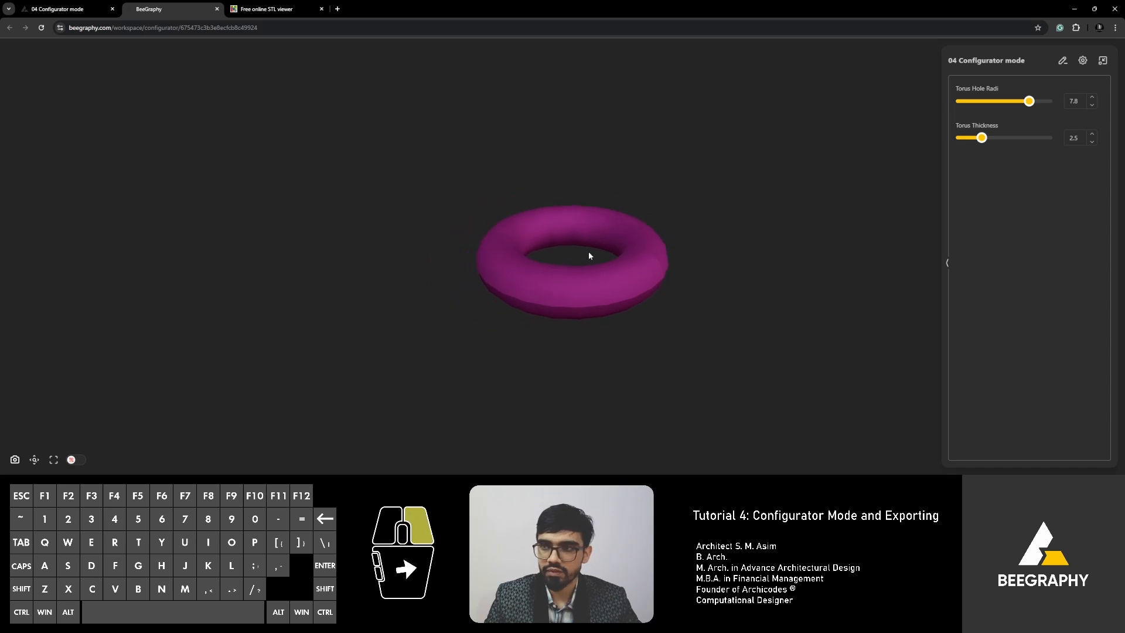
drag(590, 256, 527, 261)
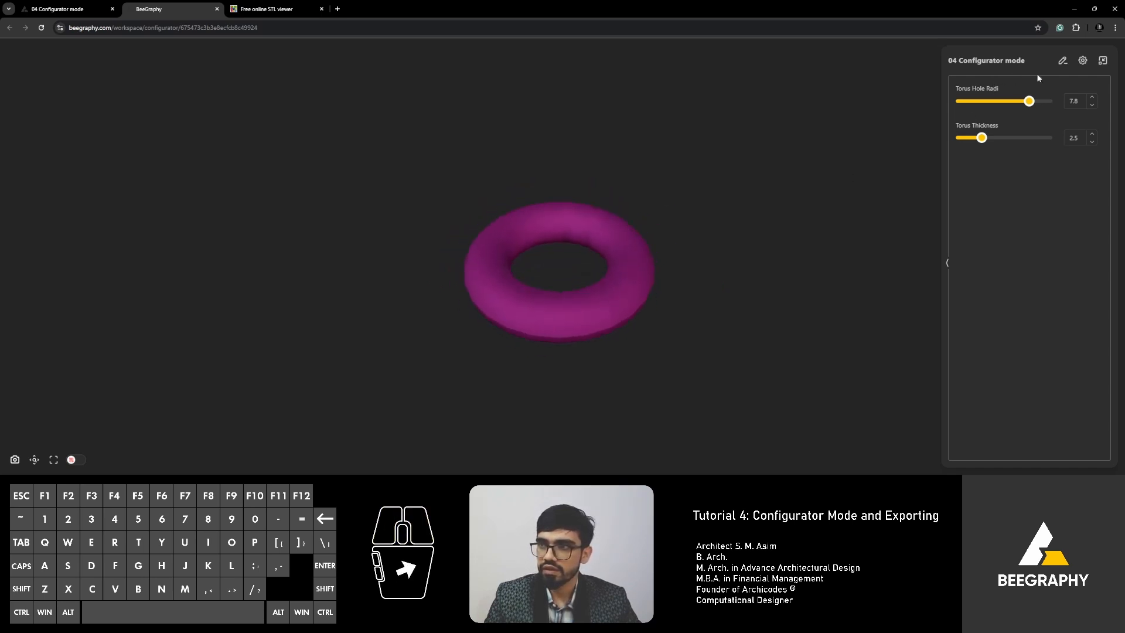
right_click(560, 300)
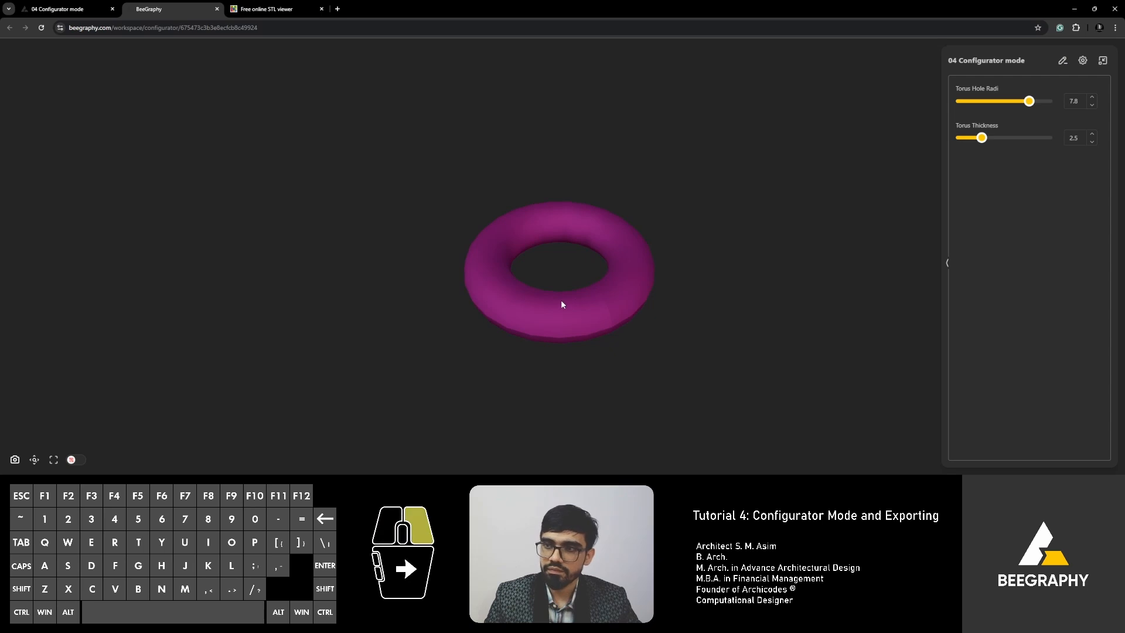
mouse_move(983, 135)
mouse_down()
mouse_move(1007, 137)
mouse_move(986, 140)
mouse_up()
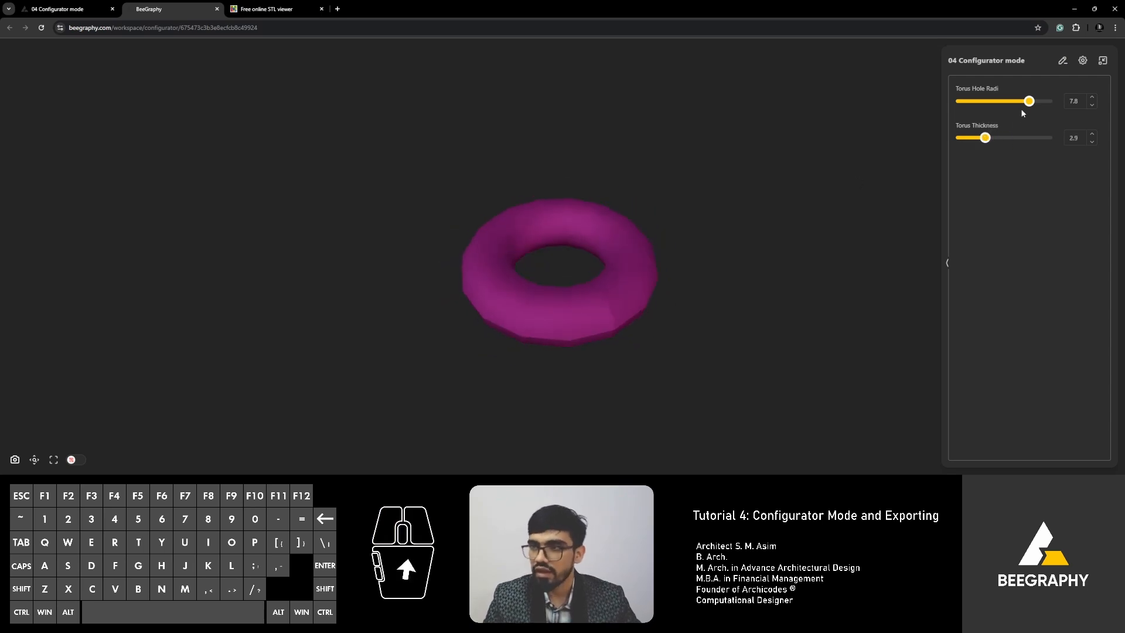
drag(1027, 101, 1048, 113)
click(749, 195)
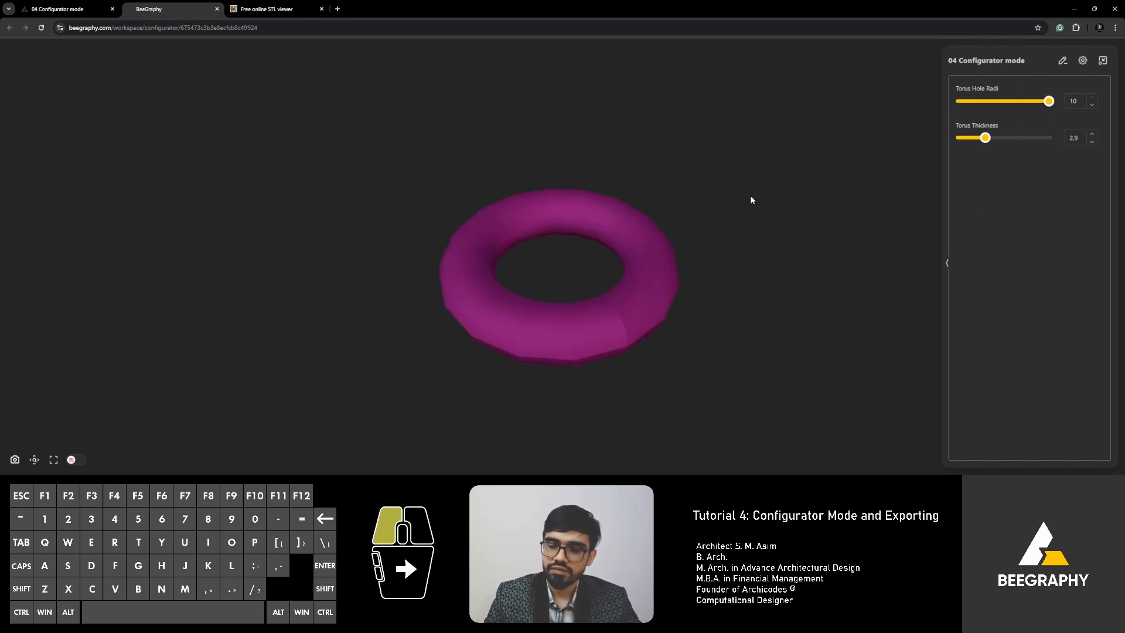
mouse_move(588, 278)
mouse_down()
mouse_move(600, 258)
mouse_move(577, 287)
mouse_move(593, 269)
mouse_up()
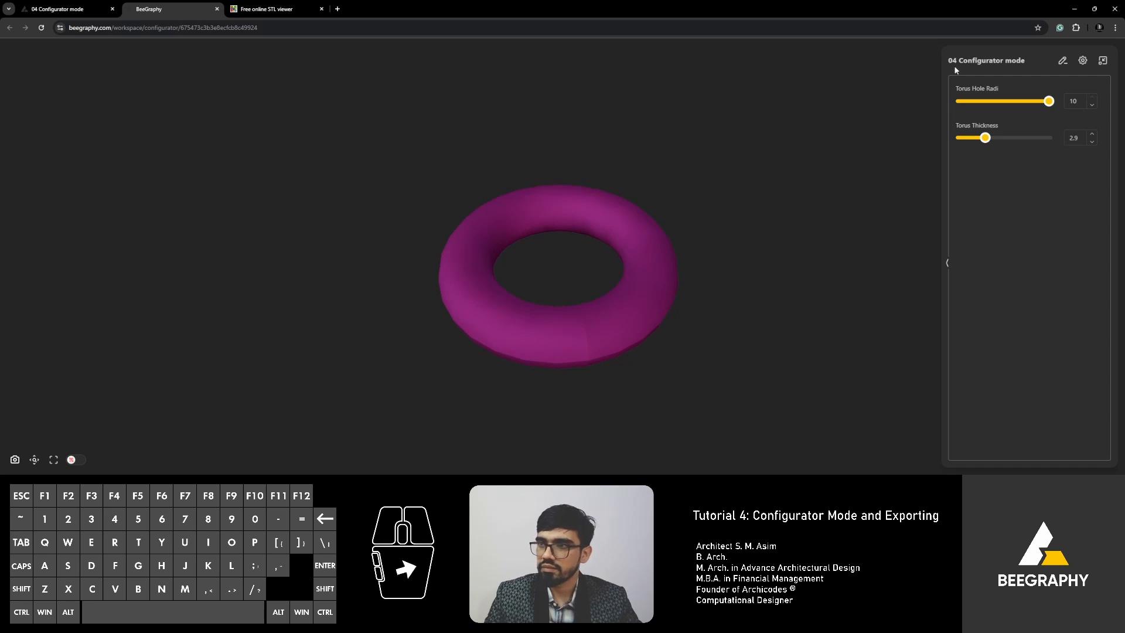
Hide then restore the Torus Thickness configurator input, and return to the node editor.
click(1064, 63)
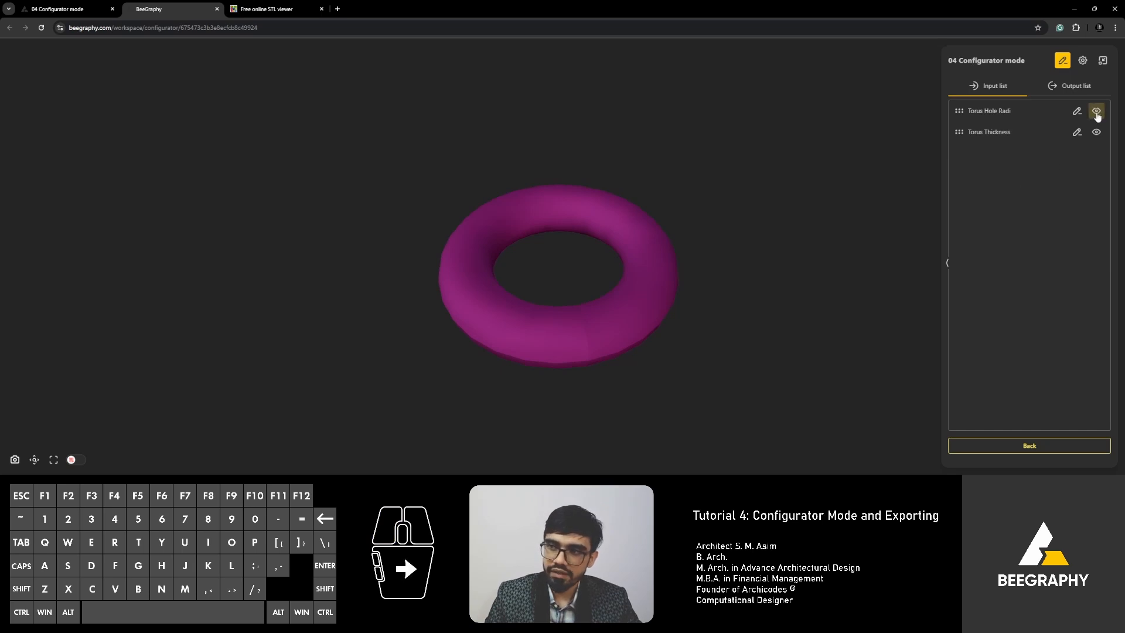
click(1097, 132)
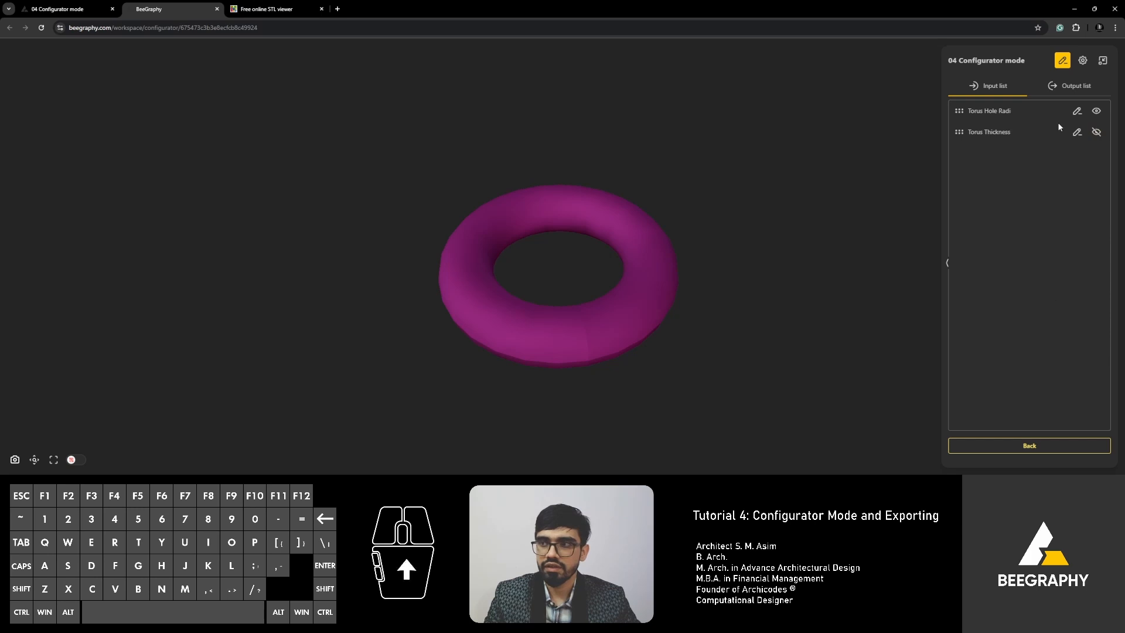
click(1025, 446)
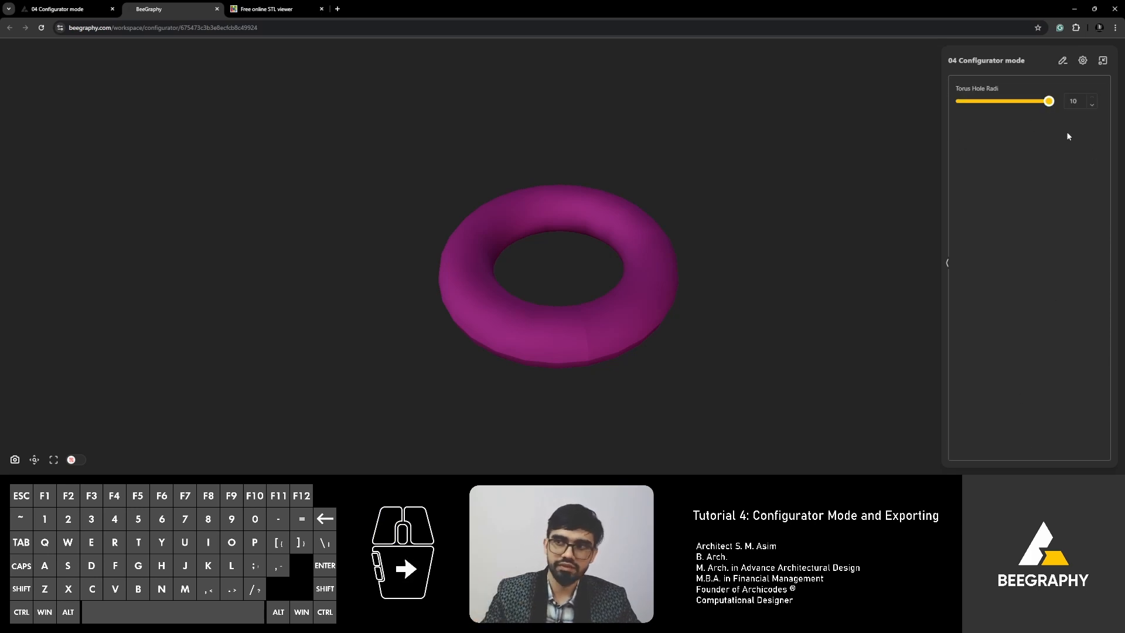
click(1063, 61)
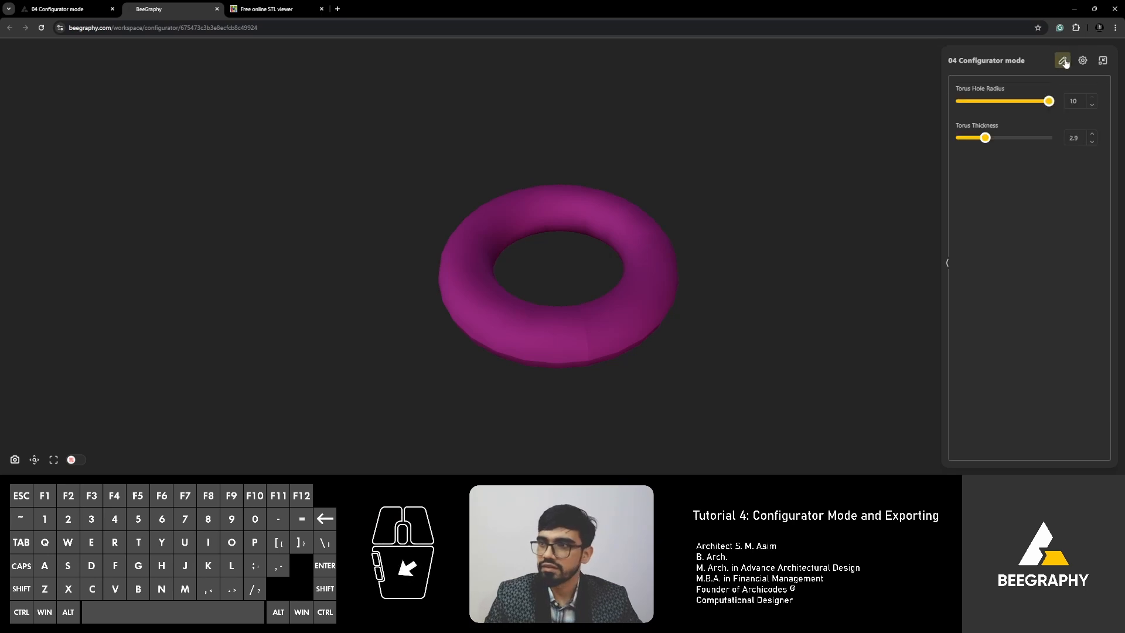
click(1064, 62)
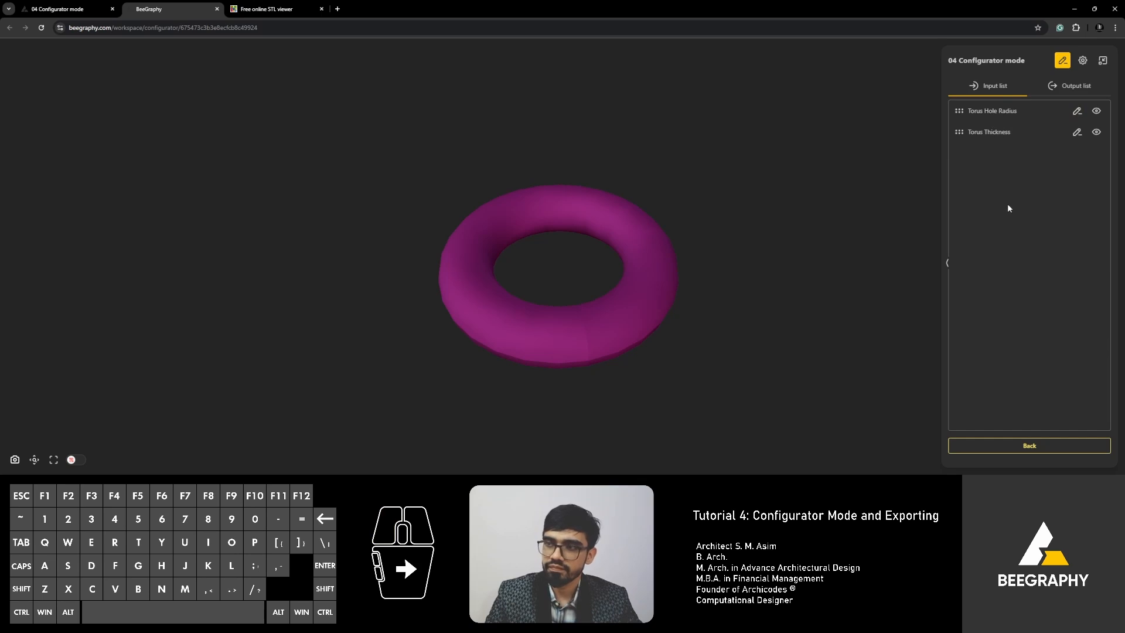
click(72, 13)
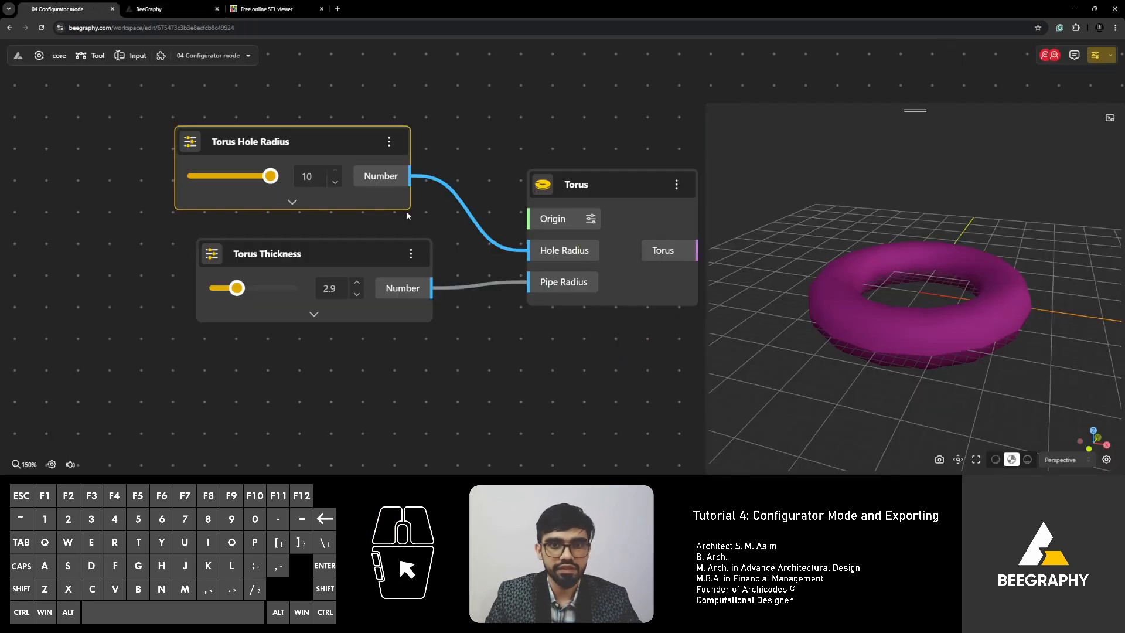
Test the configurator sliders, leaving Torus Hole Radius at 8 and Torus Thickness at 1.5.
drag(278, 143, 274, 138)
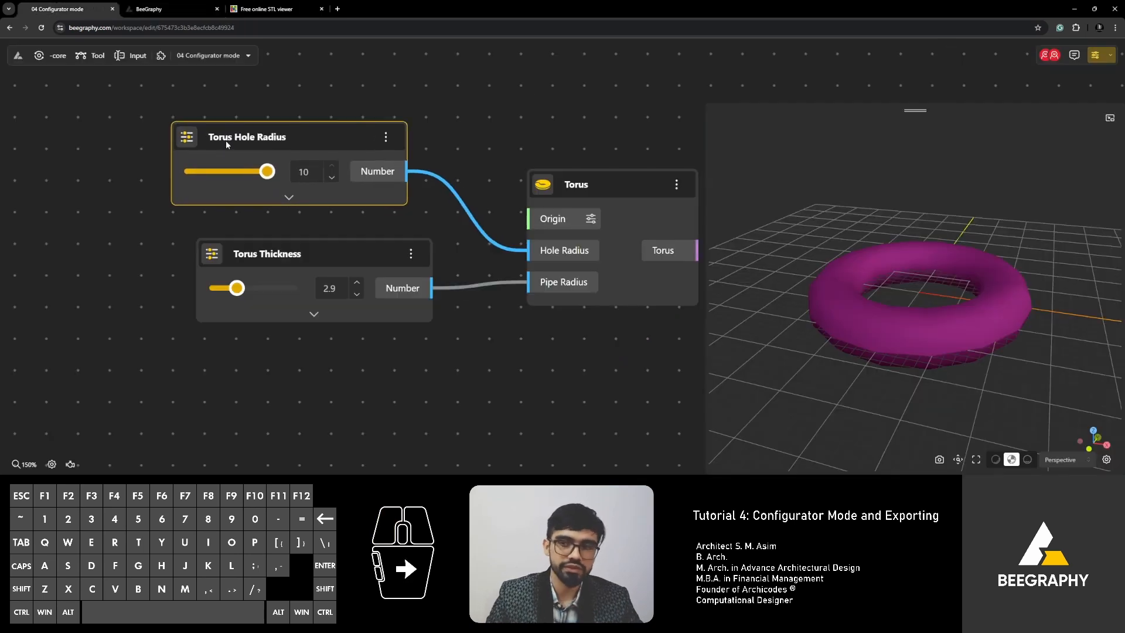
click(174, 12)
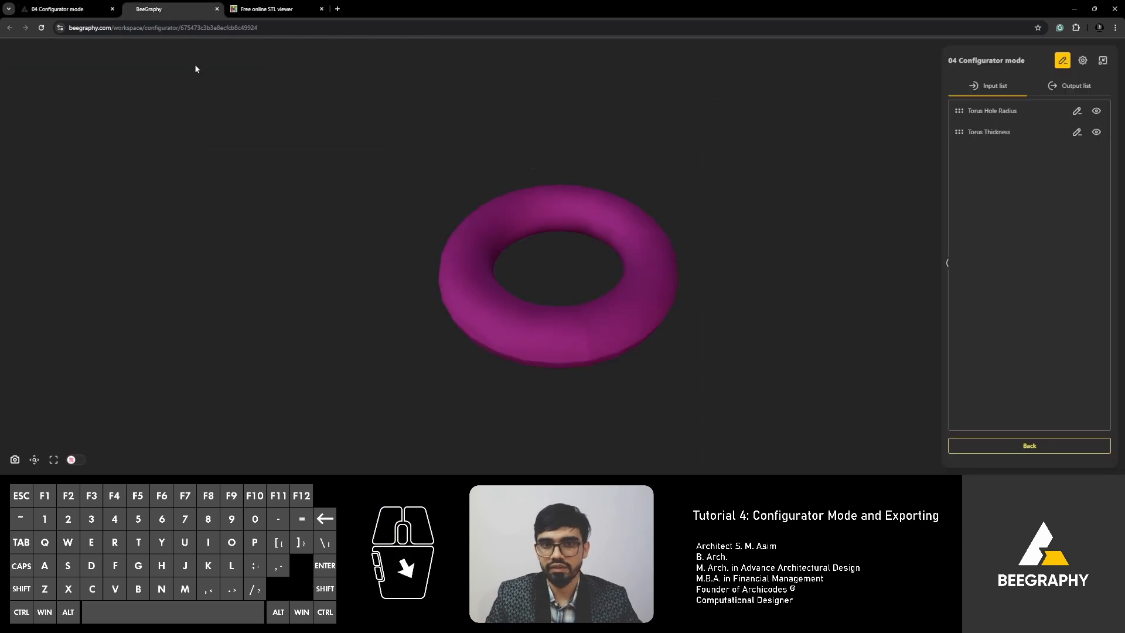
click(1062, 60)
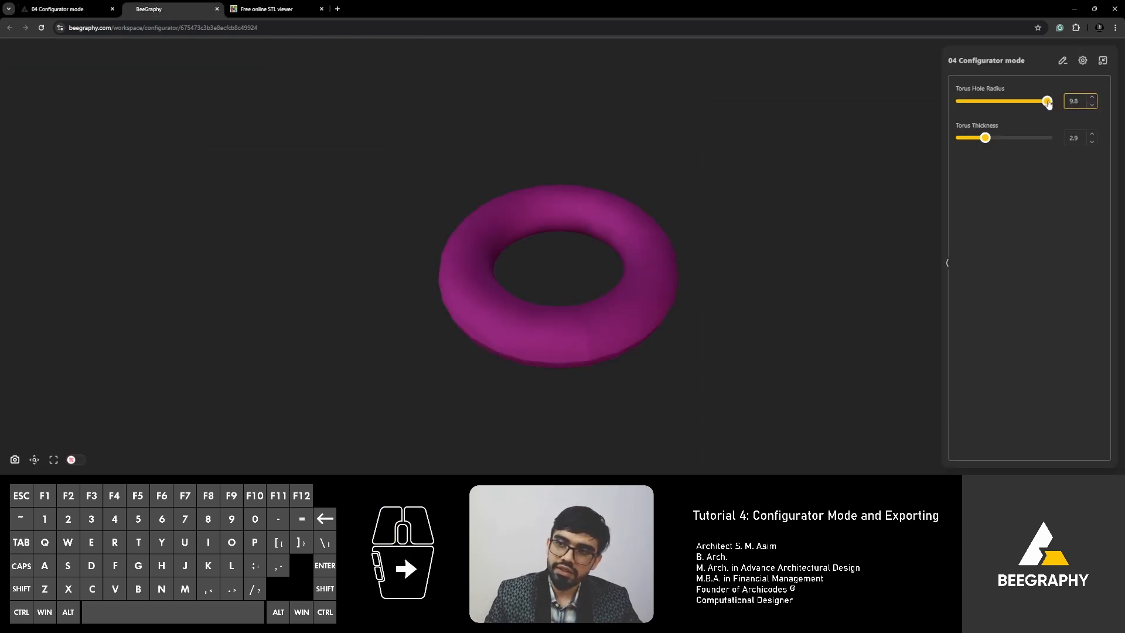
mouse_move(1047, 101)
mouse_down()
mouse_move(936, 99)
mouse_move(973, 102)
mouse_move(959, 102)
mouse_up()
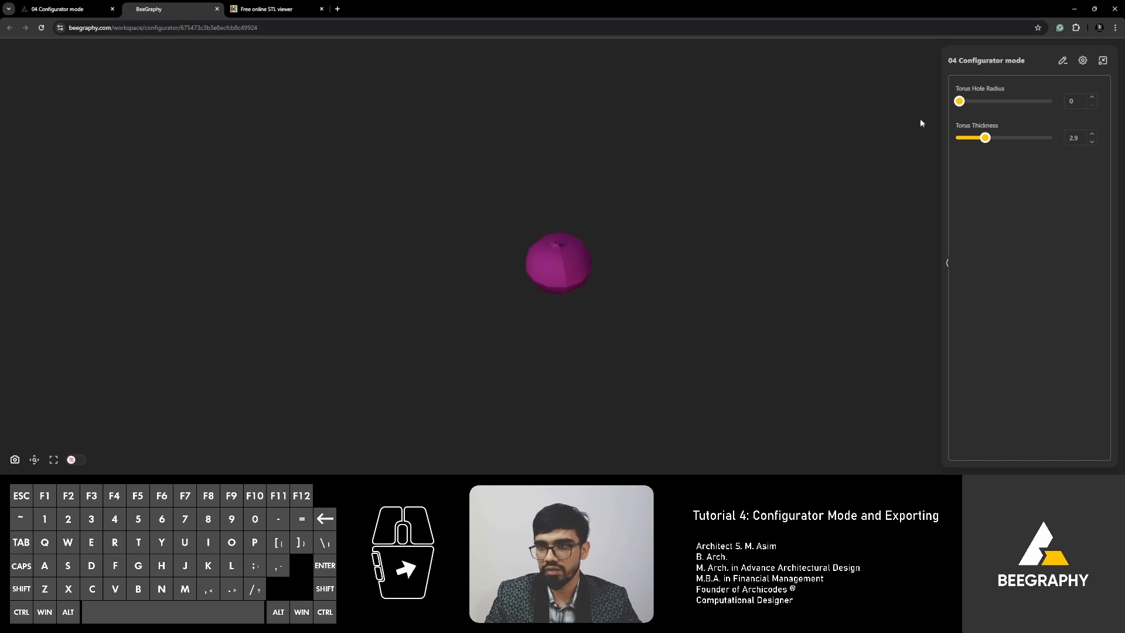
drag(959, 101, 1030, 101)
mouse_move(985, 138)
mouse_down()
mouse_move(959, 139)
mouse_move(1033, 142)
mouse_move(1003, 139)
mouse_up()
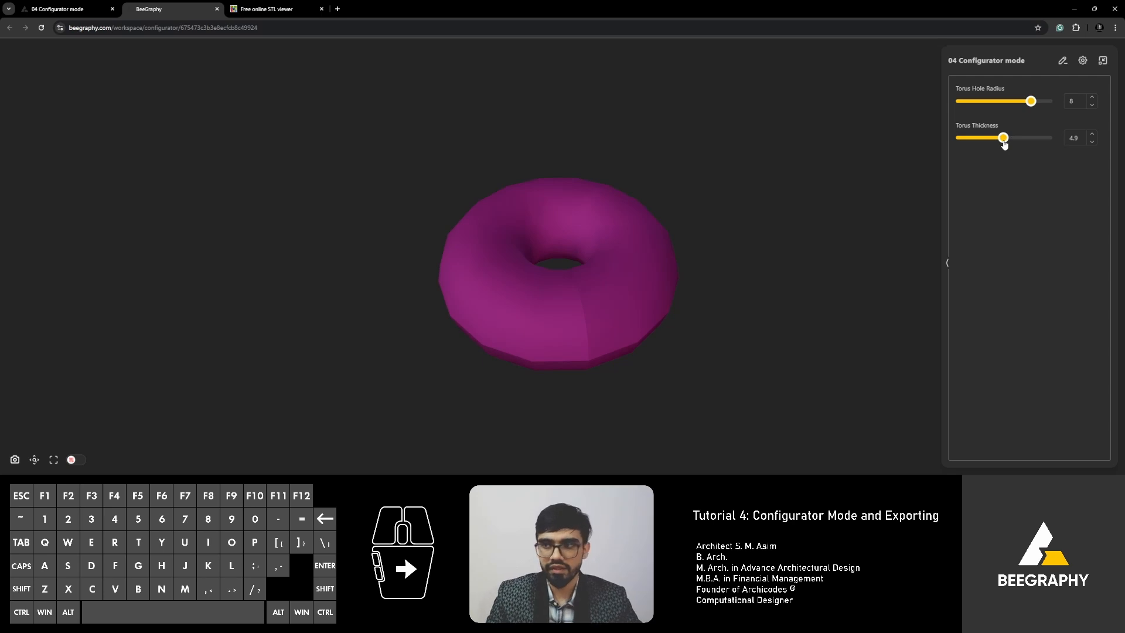
mouse_move(1003, 138)
mouse_down()
mouse_move(958, 138)
mouse_move(991, 141)
mouse_up()
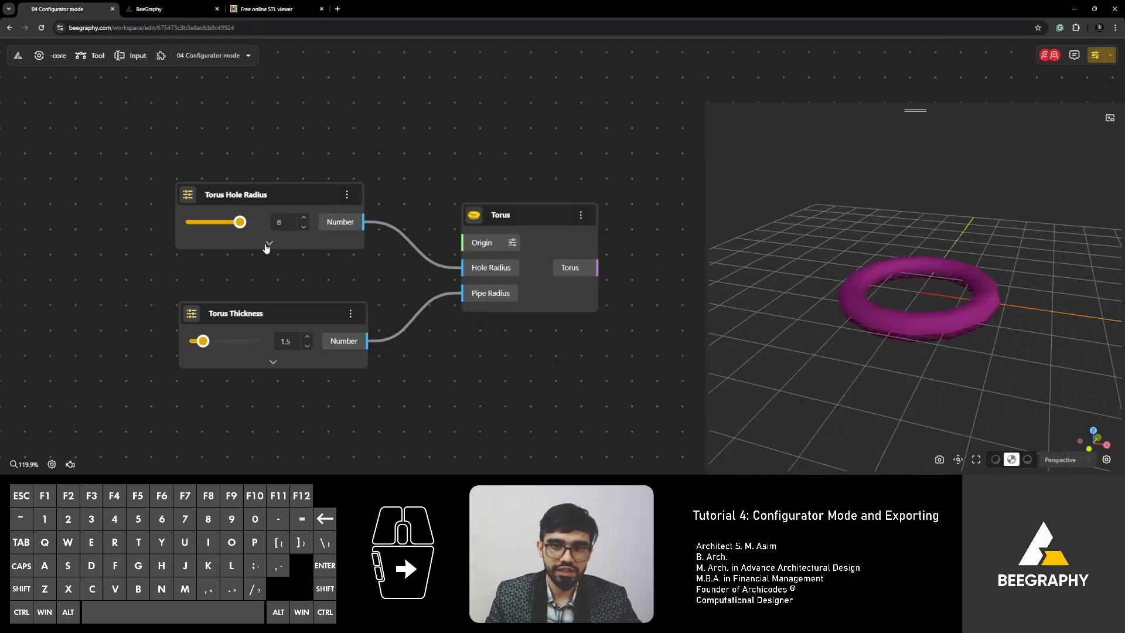
Limit the Torus Hole Radius slider's range to a minimum of 5 and a maximum of 15.
click(268, 240)
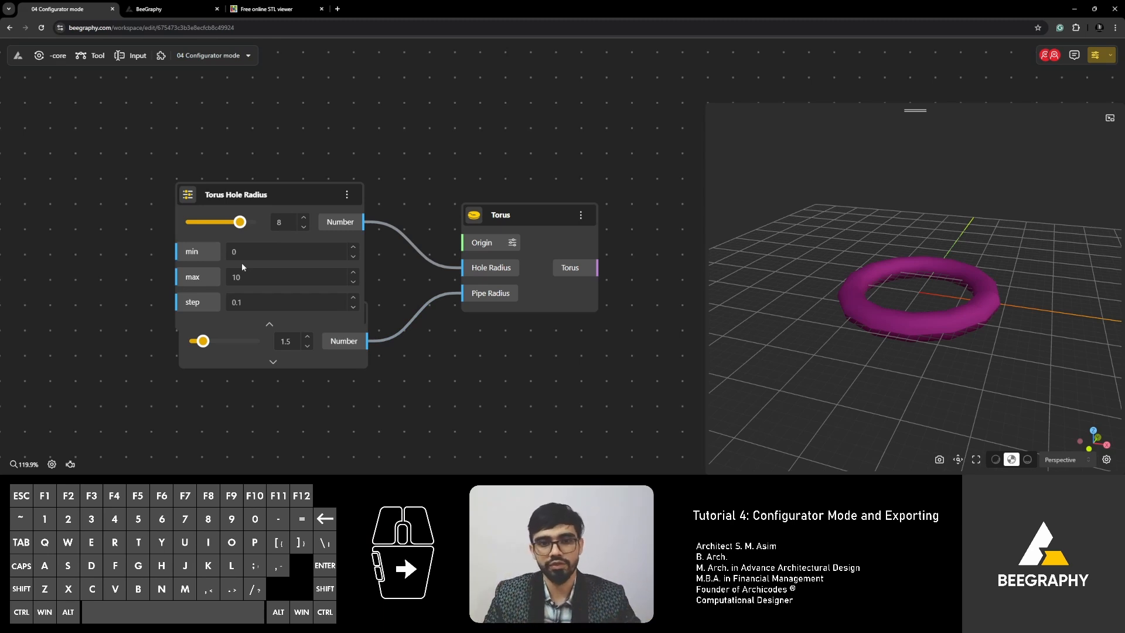
click(255, 251)
text(5)
click(240, 275)
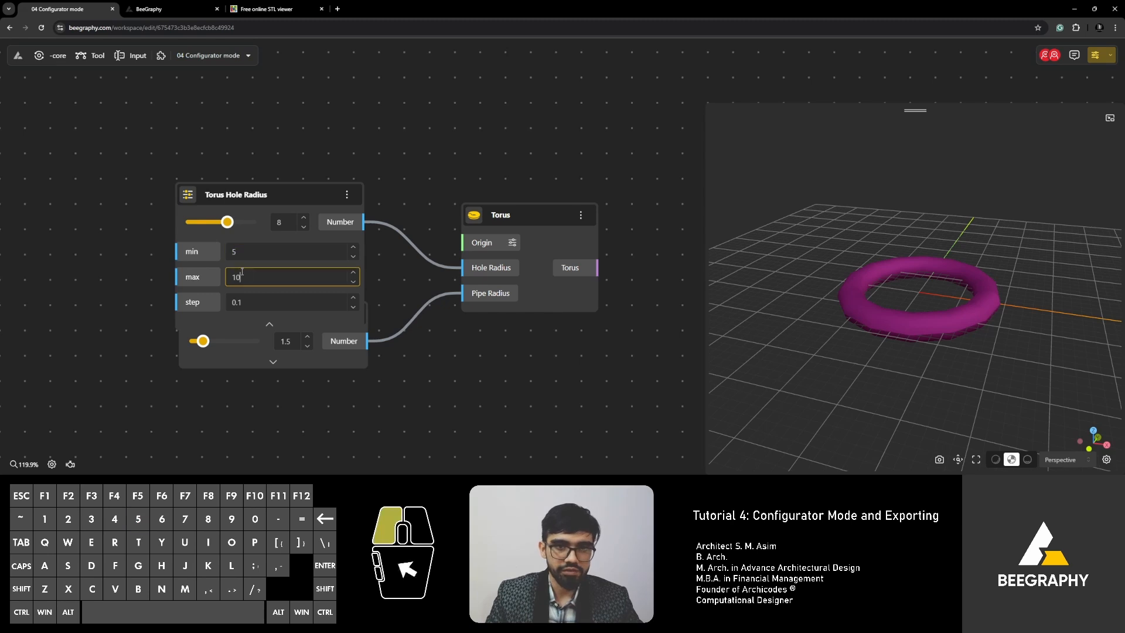
text(115)
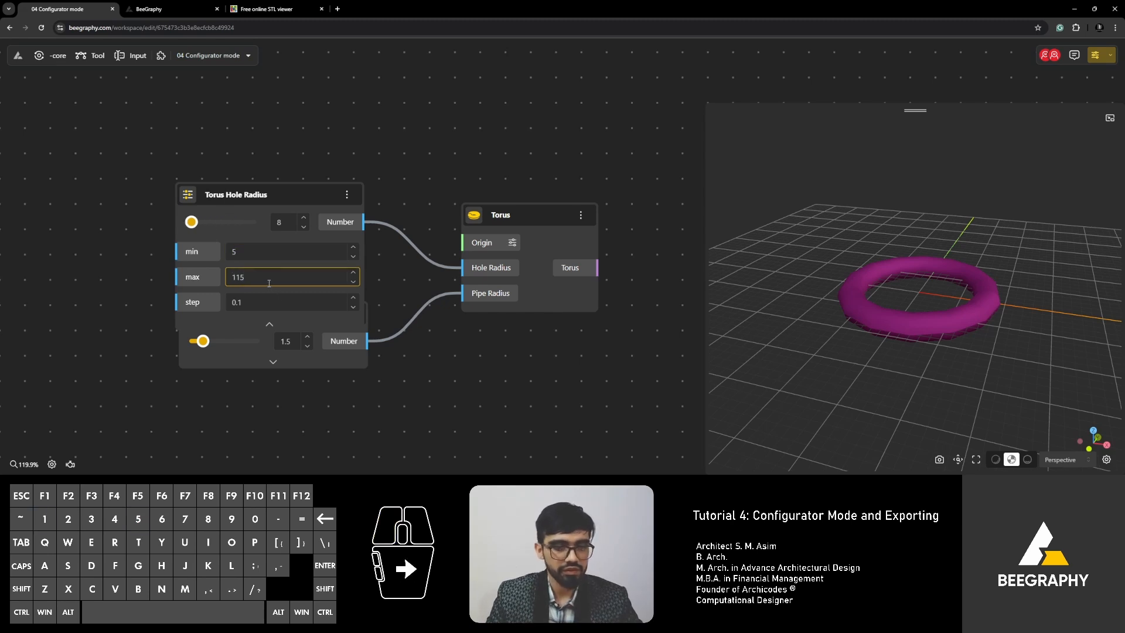
key(BackSpace)
key(BackSpace)
text(5)
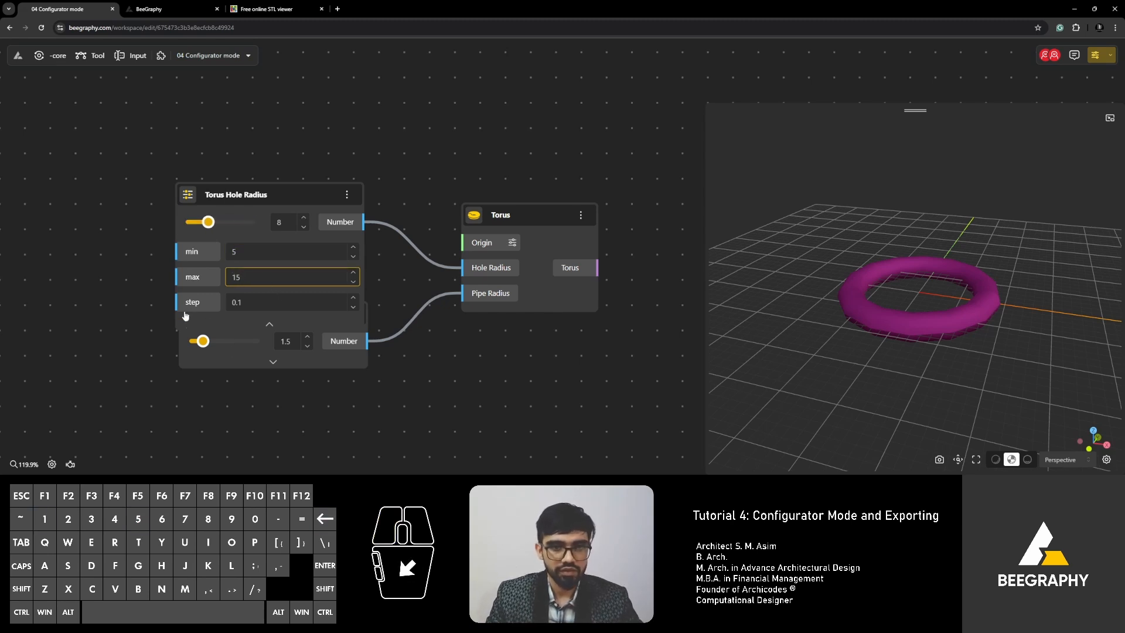
click(120, 327)
click(273, 325)
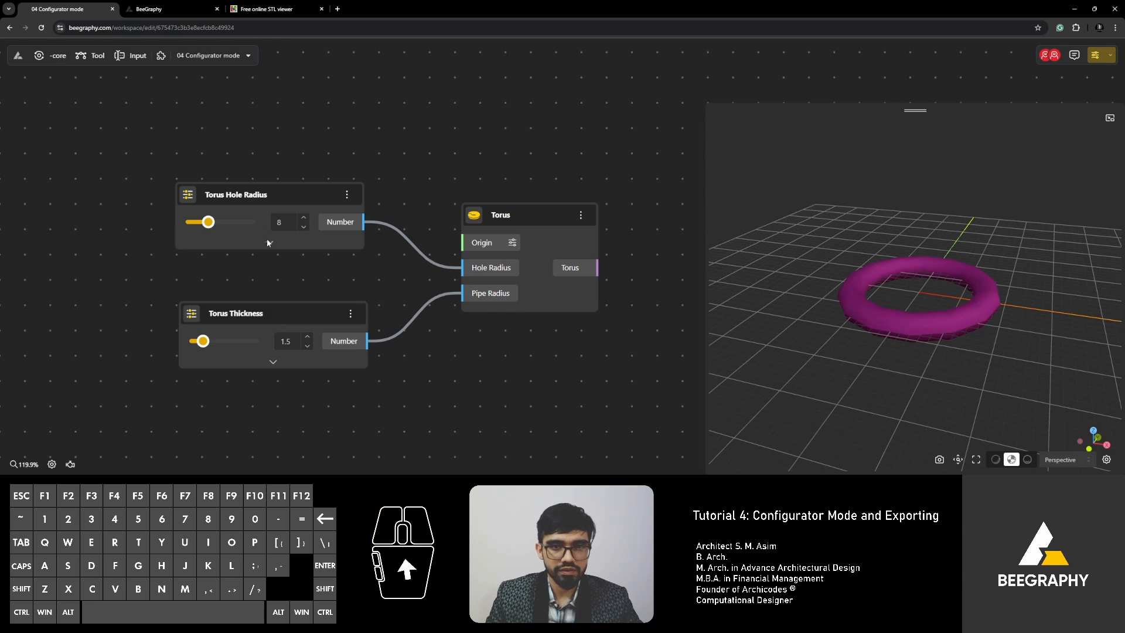
Move the Torus Hole Radius node up, confirm its max of 15, and drag the slider to 14.9.
drag(266, 196, 266, 146)
click(130, 170)
scroll(180, 161, up, 2)
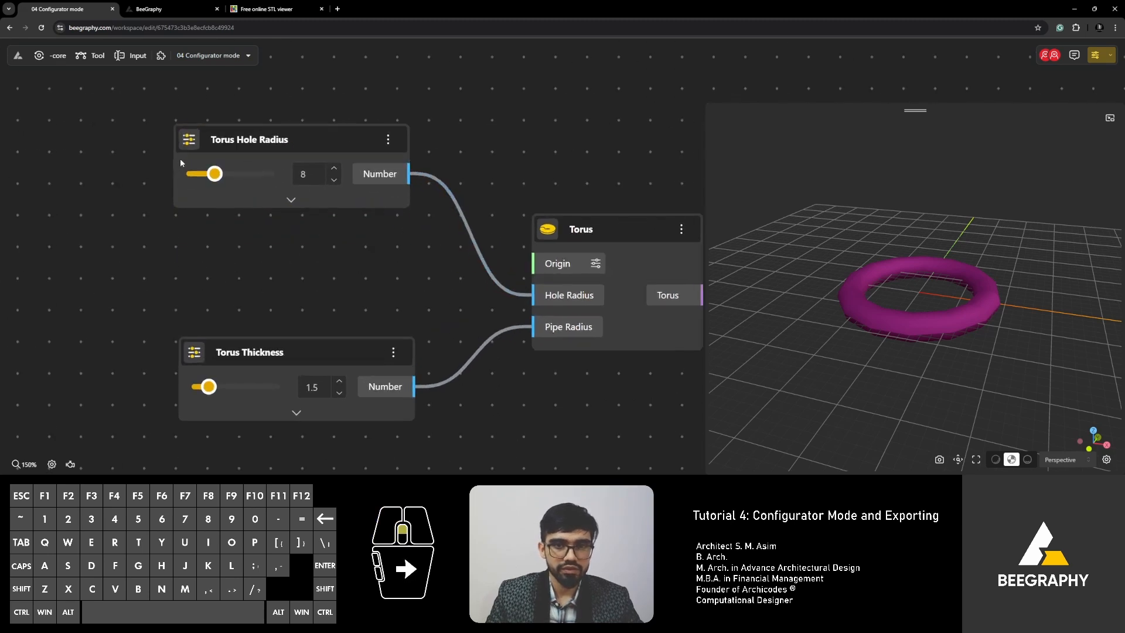
click(291, 201)
click(291, 202)
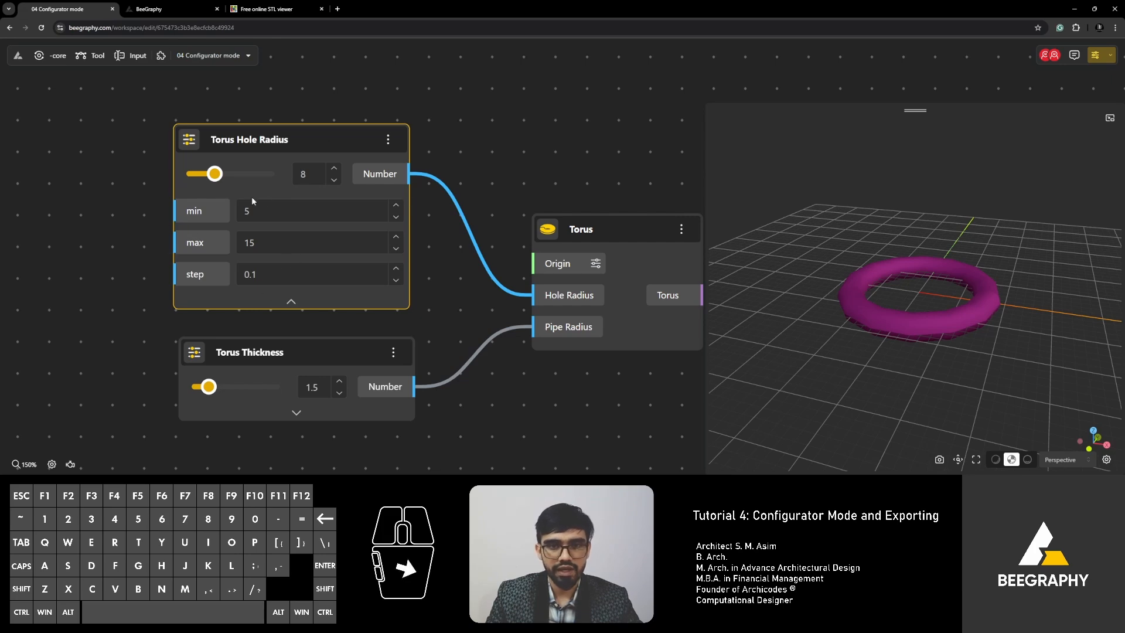
scroll(361, 132, down, 1)
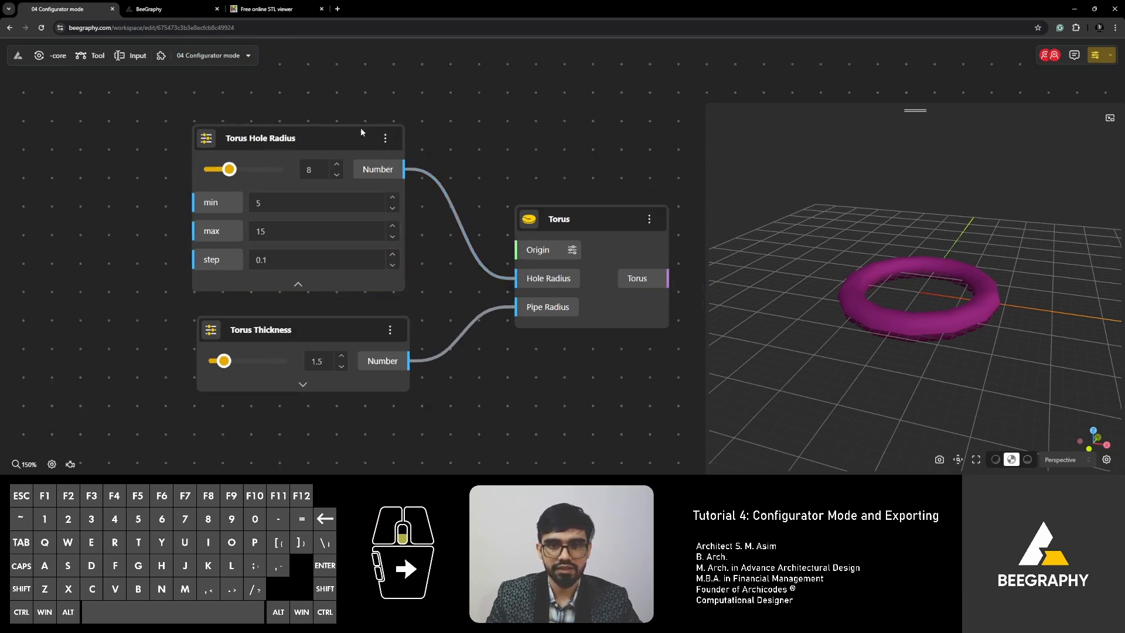
scroll(361, 127, down, 2)
click(315, 212)
click(310, 255)
scroll(248, 151, up, 2)
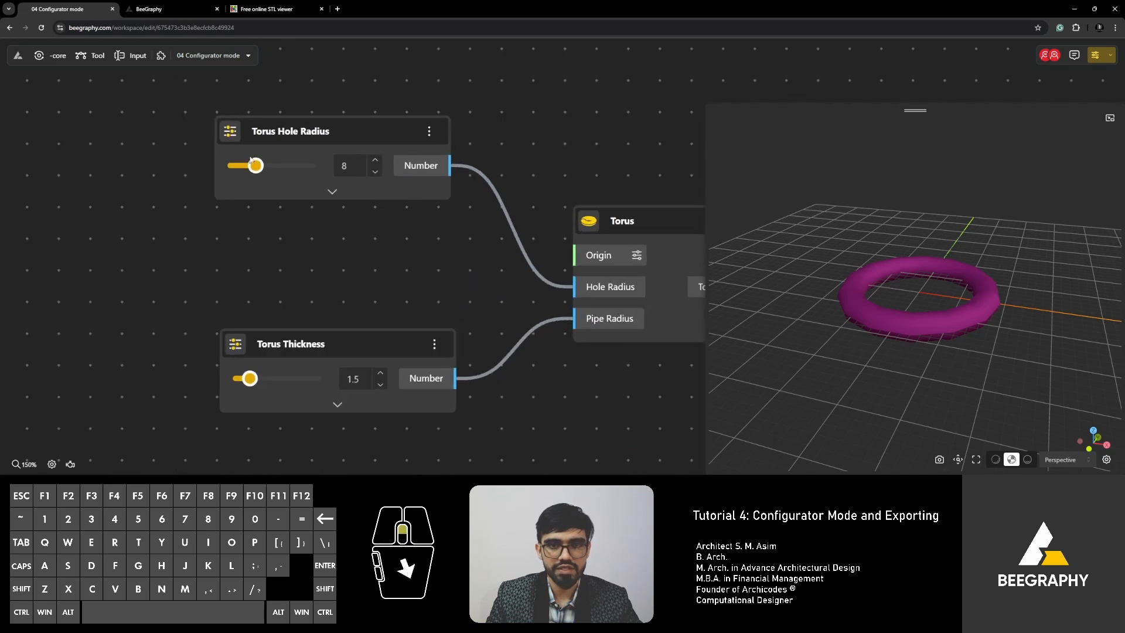
drag(258, 167, 332, 186)
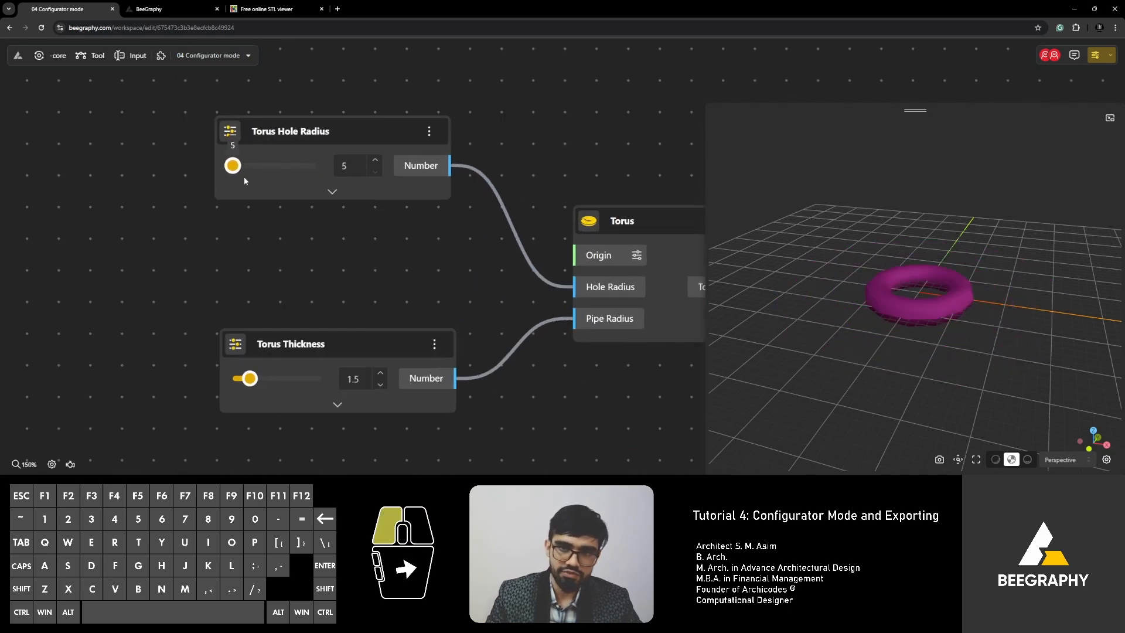
drag(244, 177, 314, 168)
scroll(335, 248, down, 2)
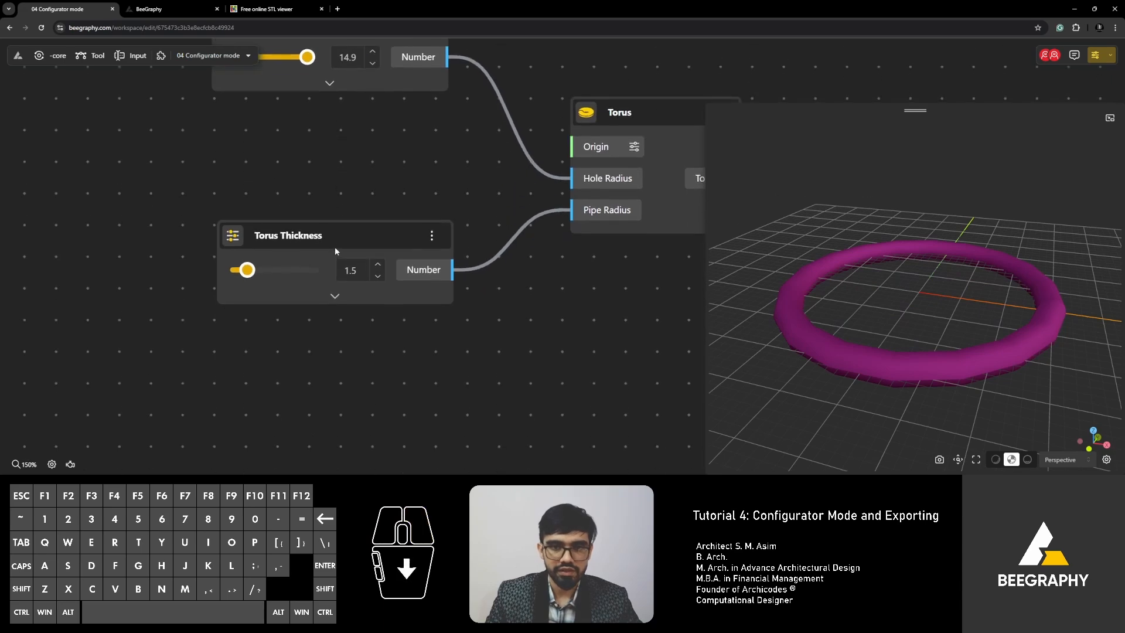
Set the Torus Thickness slider range to a minimum of 3.5 and a maximum of 8.
click(335, 296)
click(305, 316)
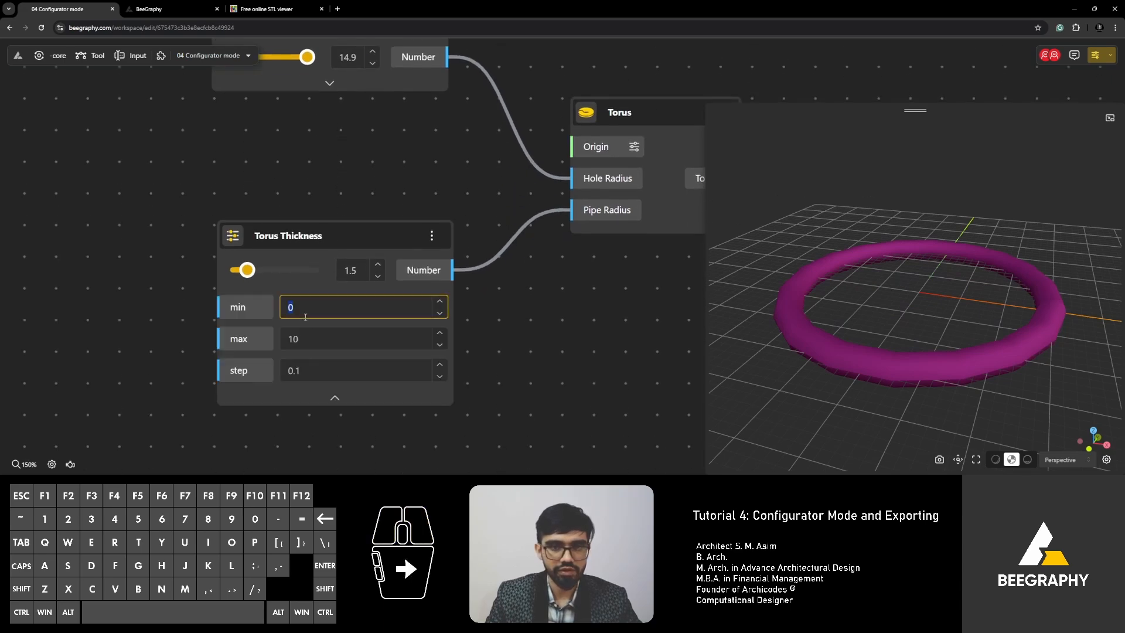
text(3.5)
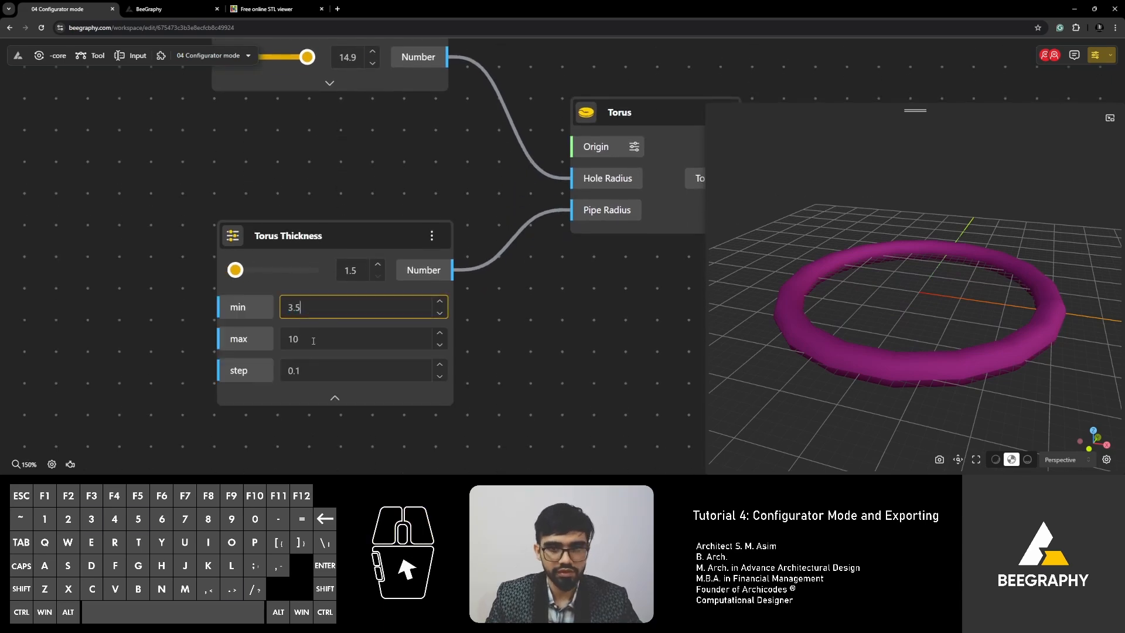
click(314, 340)
text(8)
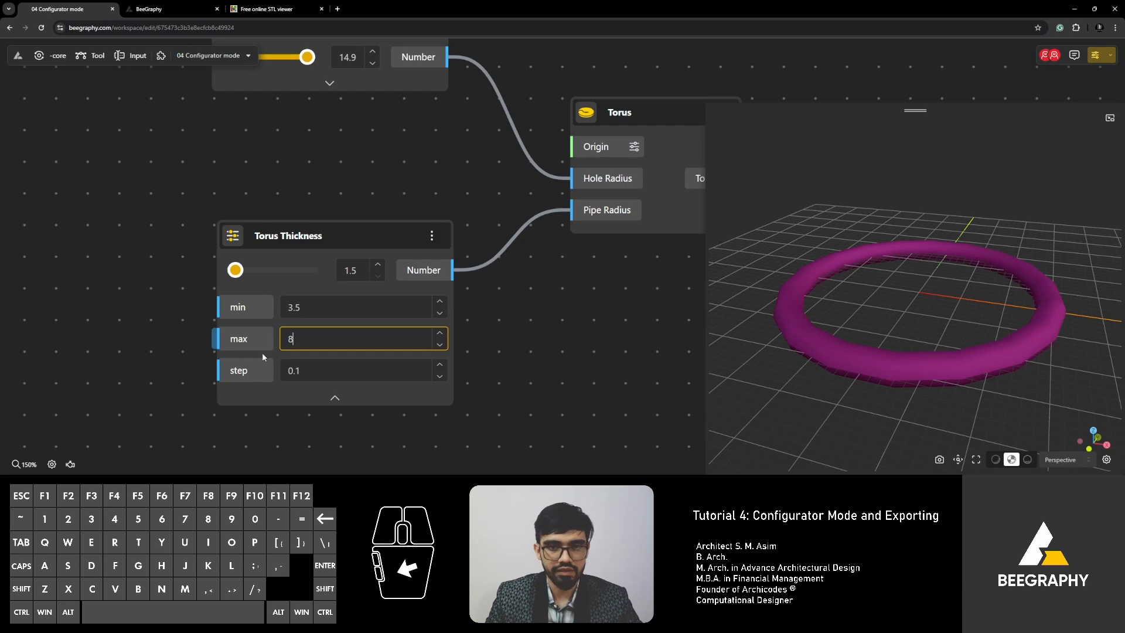
click(132, 329)
click(335, 398)
Drag Torus Thickness to 3.5 and move its node up and left.
mouse_move(238, 272)
mouse_down()
mouse_move(214, 280)
mouse_move(314, 269)
mouse_move(227, 274)
mouse_up()
drag(320, 233, 304, 155)
click(320, 285)
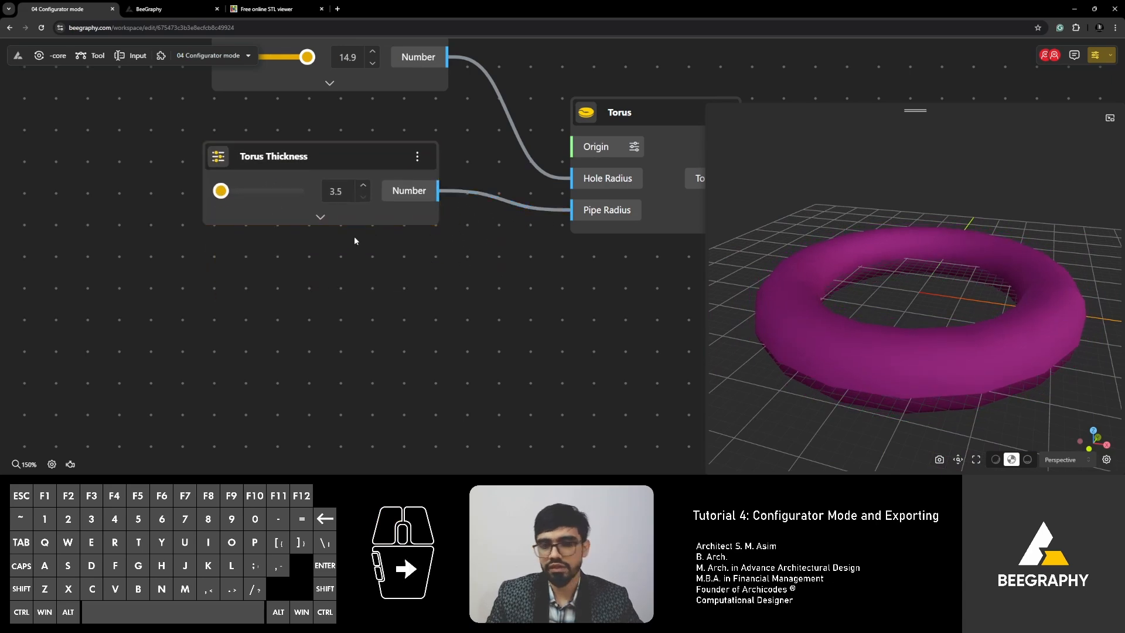
scroll(355, 242, down, 4)
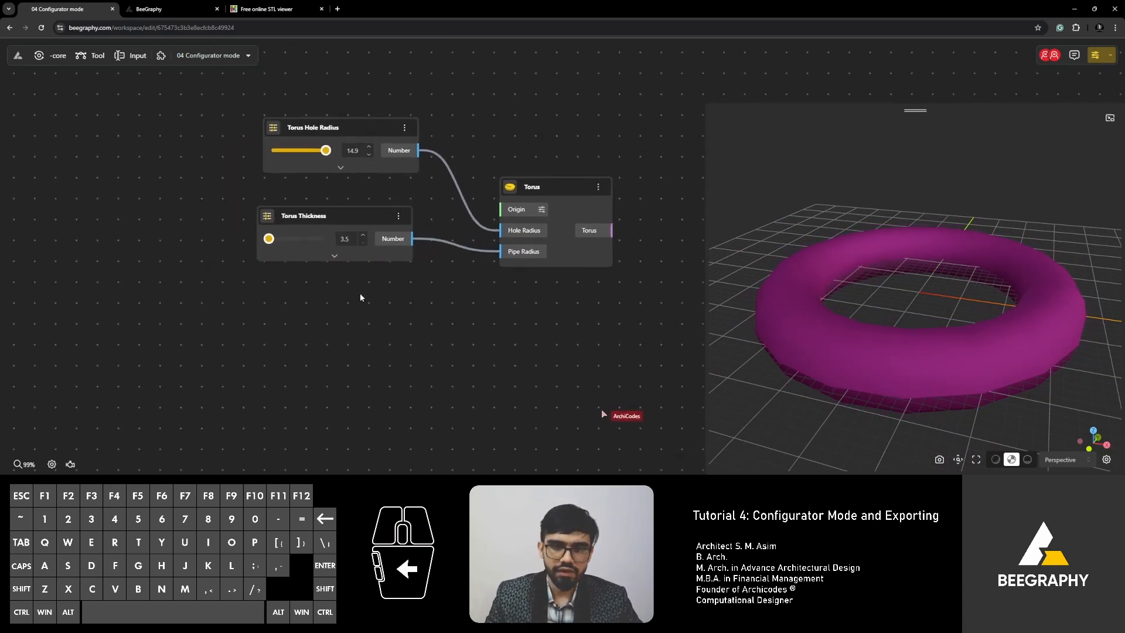
Create a 5 to 15 Range Input slider by typing 5<15 in node search.
double_click(330, 322)
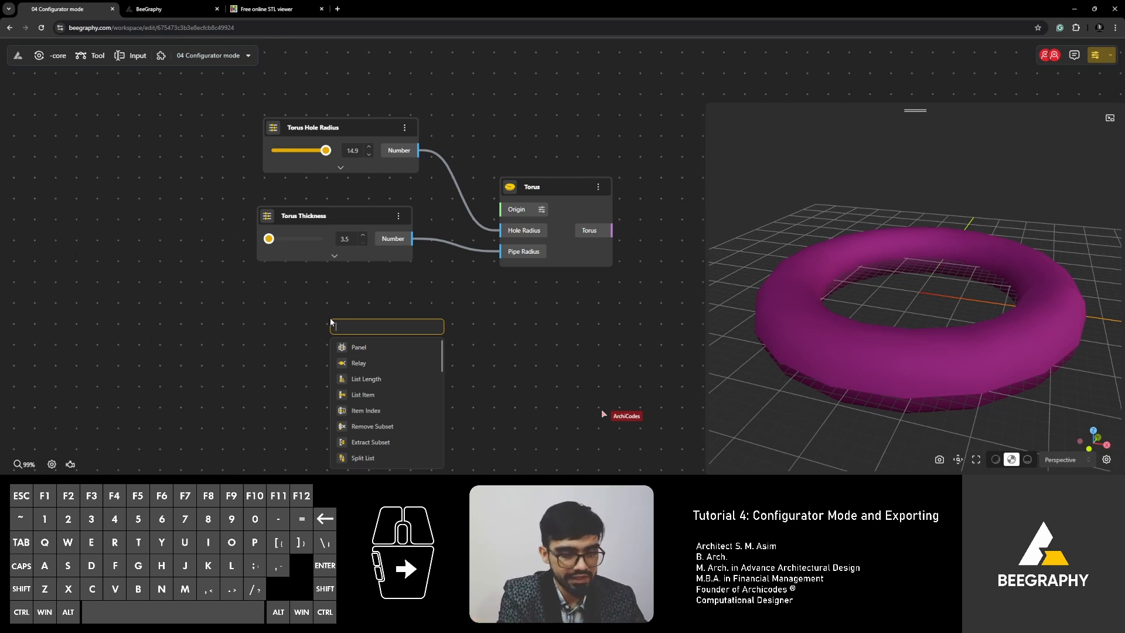
text(5)
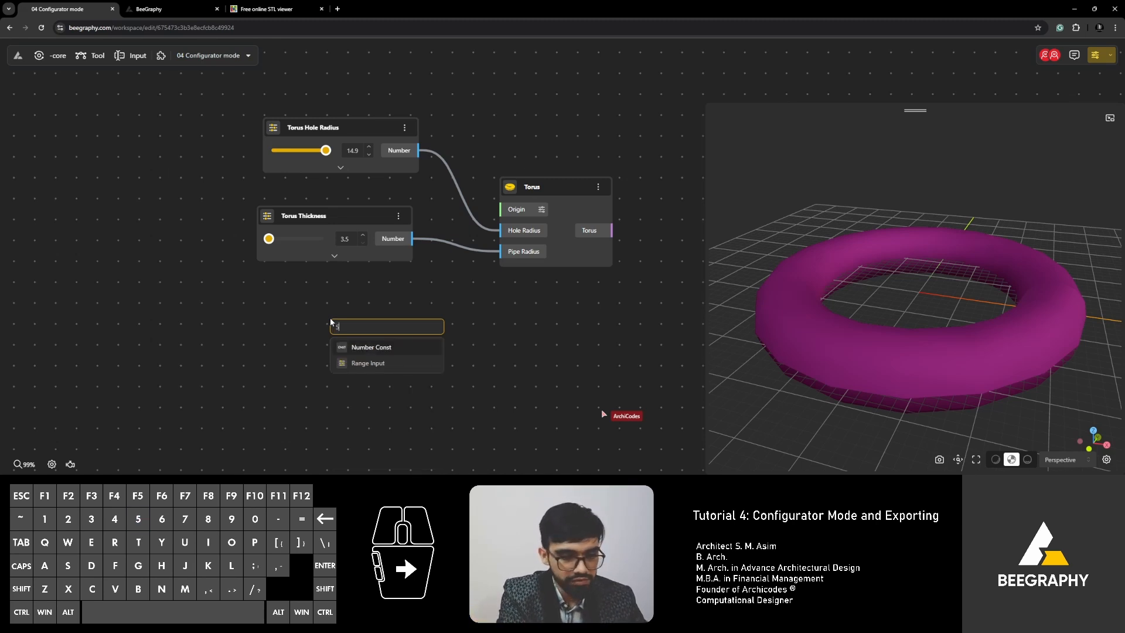
text(<15)
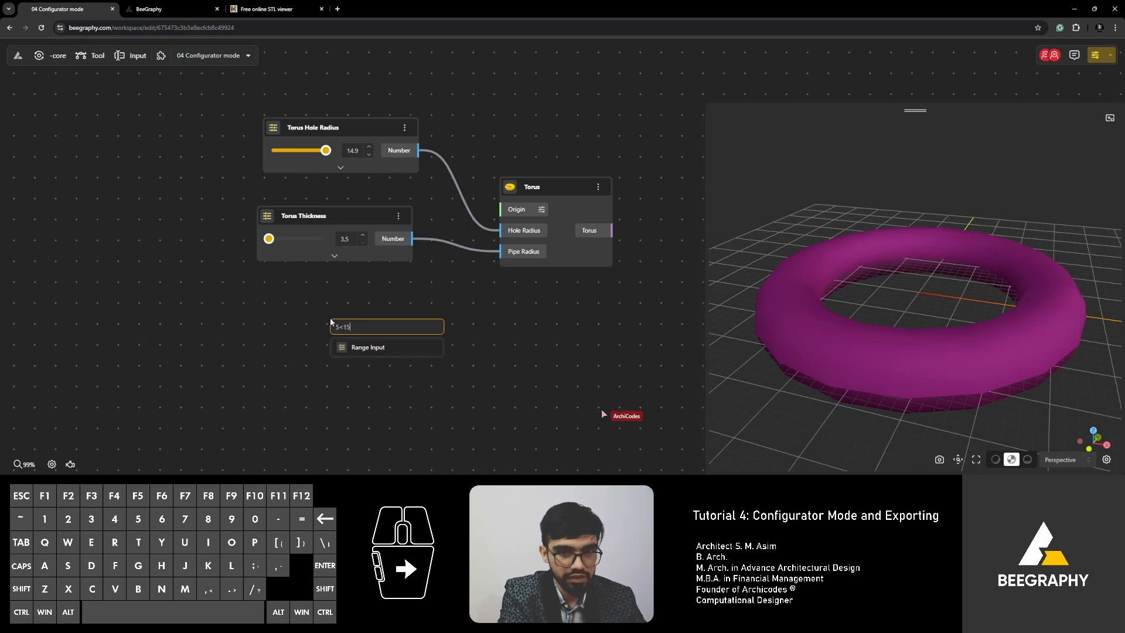
key(Return)
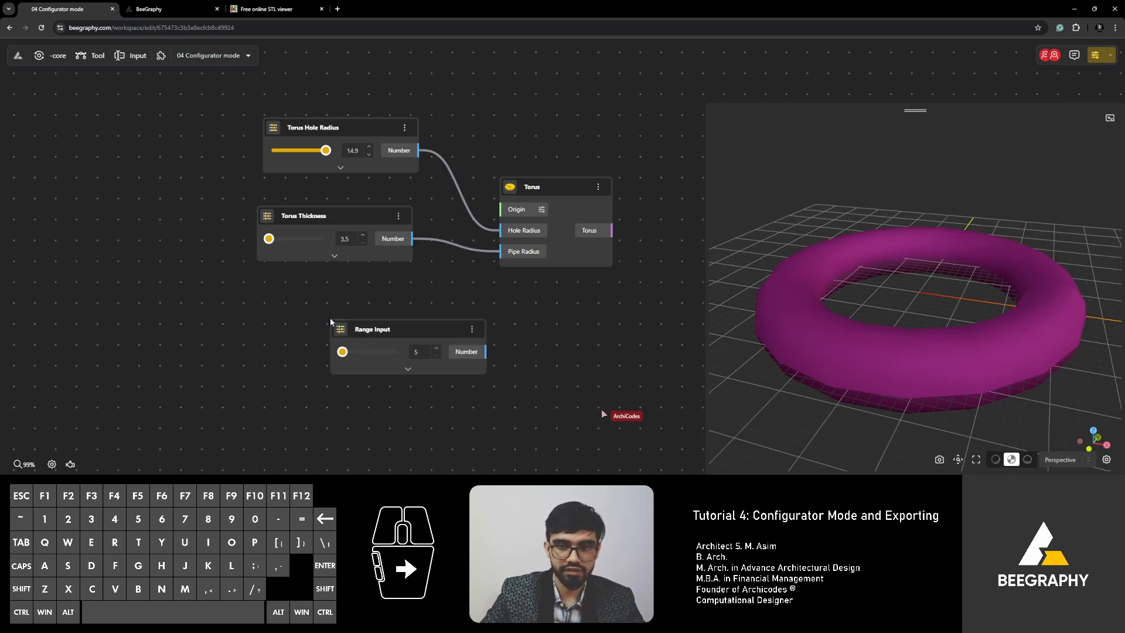
mouse_move(342, 352)
mouse_down()
mouse_move(398, 359)
mouse_move(339, 353)
mouse_move(393, 354)
mouse_move(332, 337)
mouse_move(350, 343)
mouse_up()
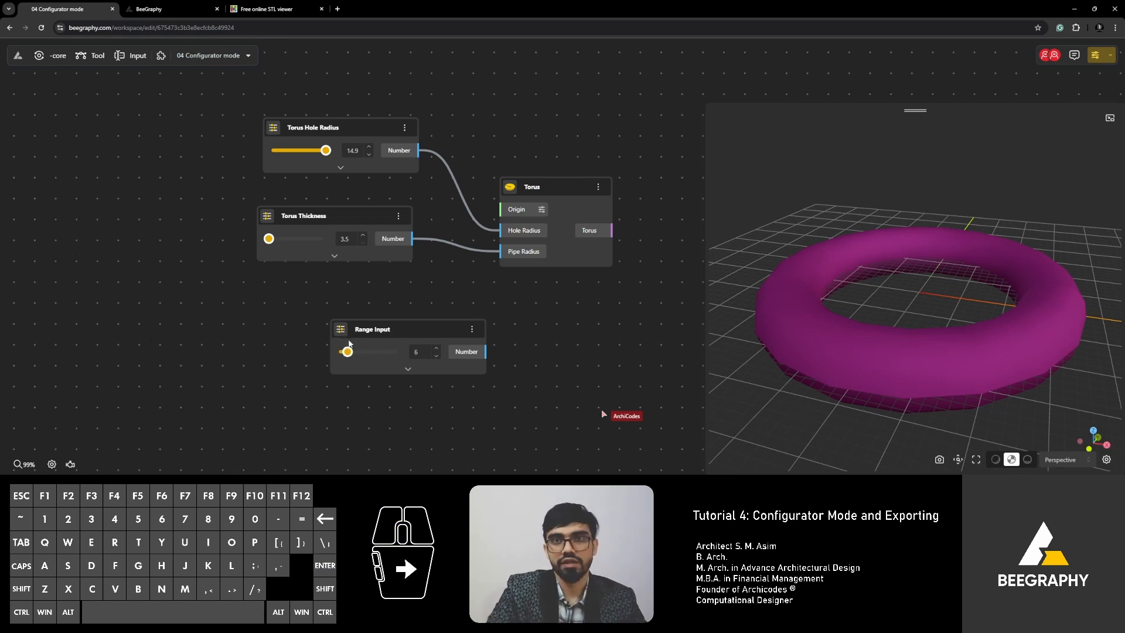
drag(349, 352, 391, 358)
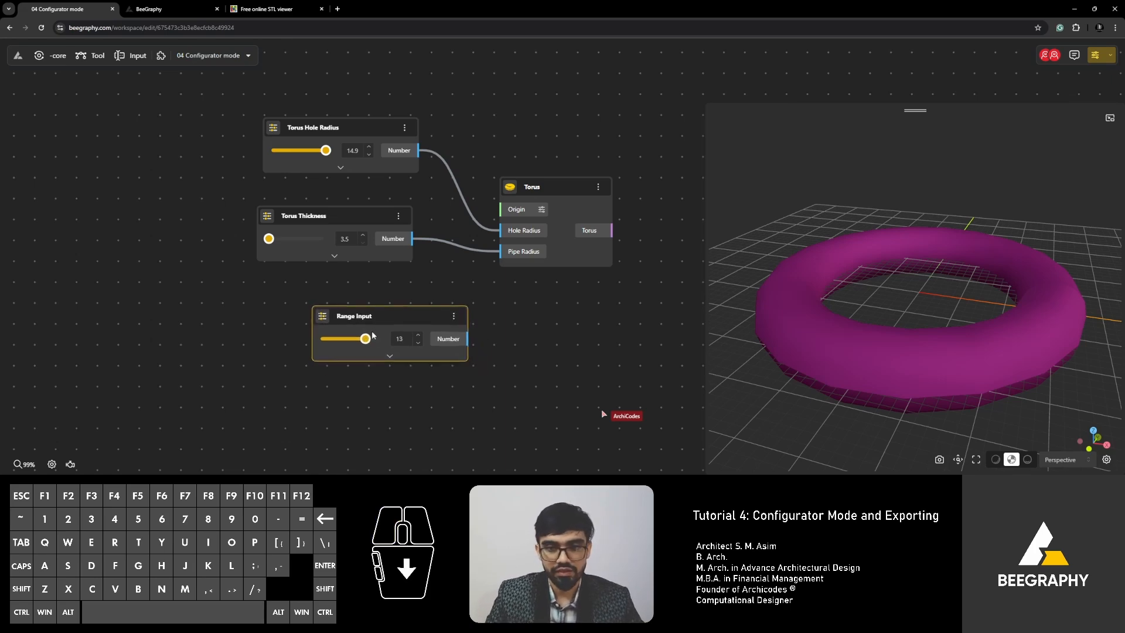
Give the 5–15 slider a step of 0.1 and lower its value slightly.
click(390, 357)
scroll(551, 376, up, 2)
click(382, 383)
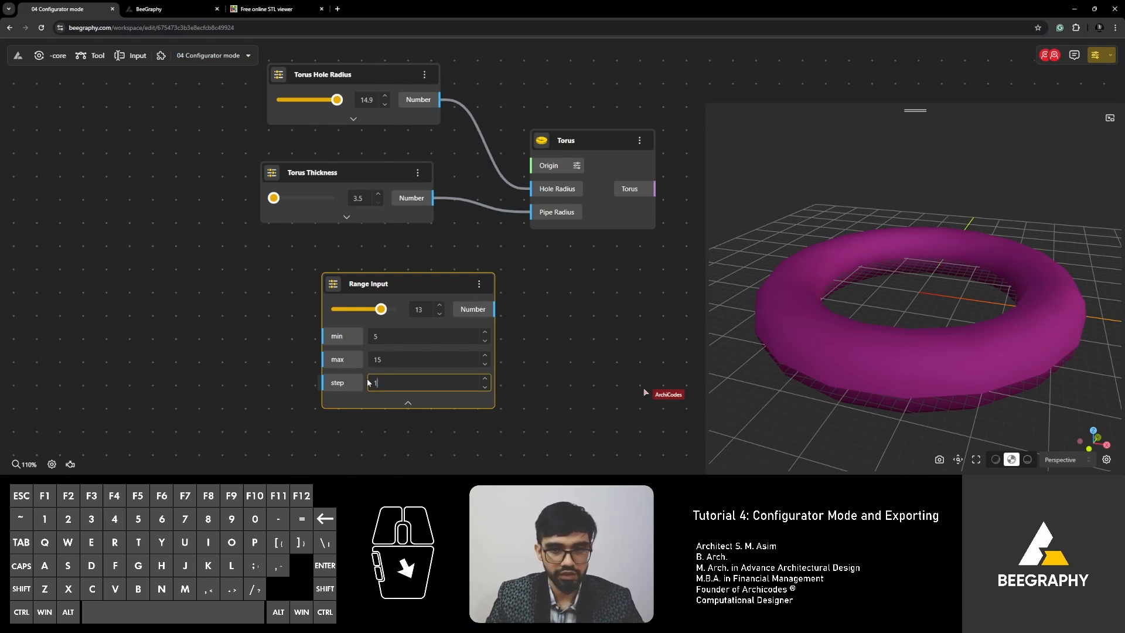
key(BackSpace)
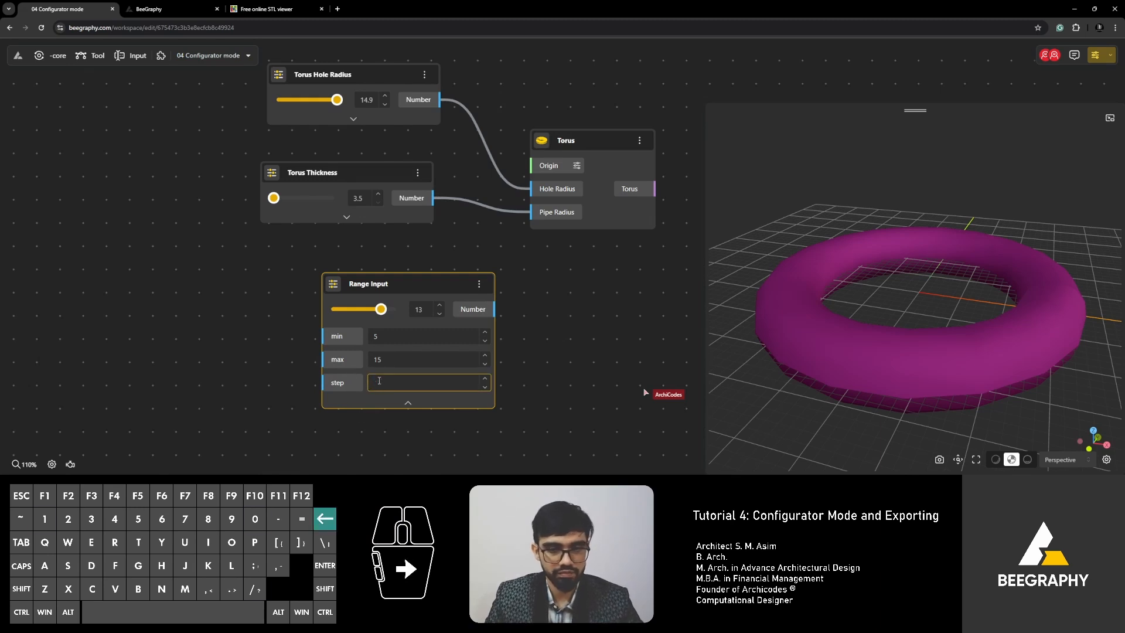
text(0.1)
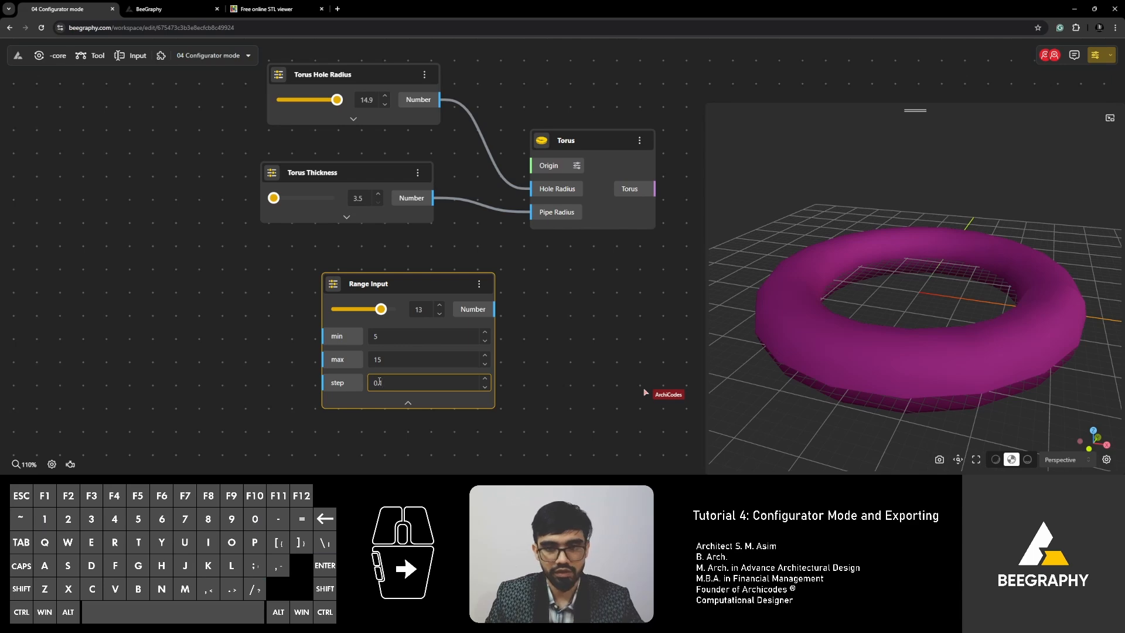
click(409, 403)
drag(381, 309, 385, 279)
Set the 5–15 slider to 7.9 and add a 0–2000 Range Input via 0<2000.
scroll(299, 351, down, 3)
right_drag(297, 378, 296, 360)
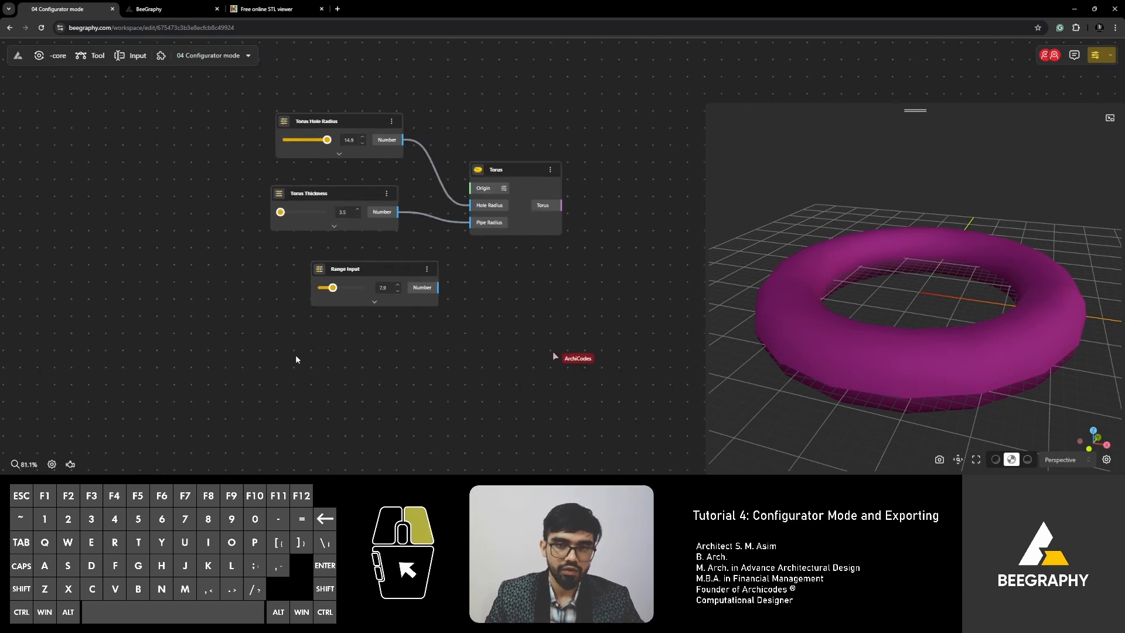
scroll(319, 326, up, 3)
double_click(317, 326)
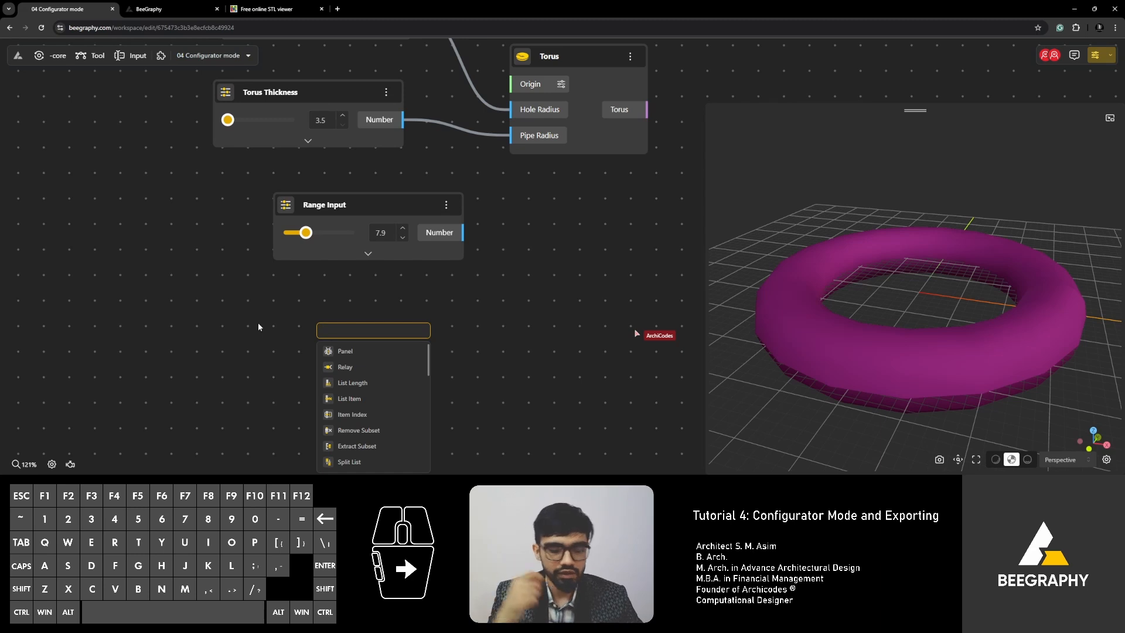
text(0<)
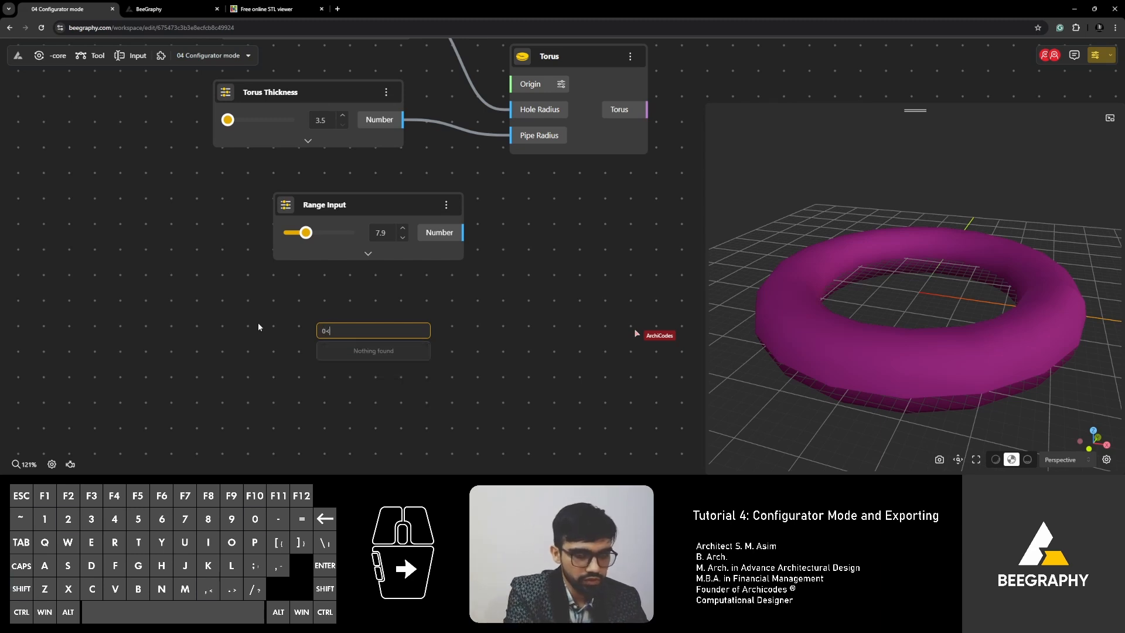
text(2000)
key(Return)
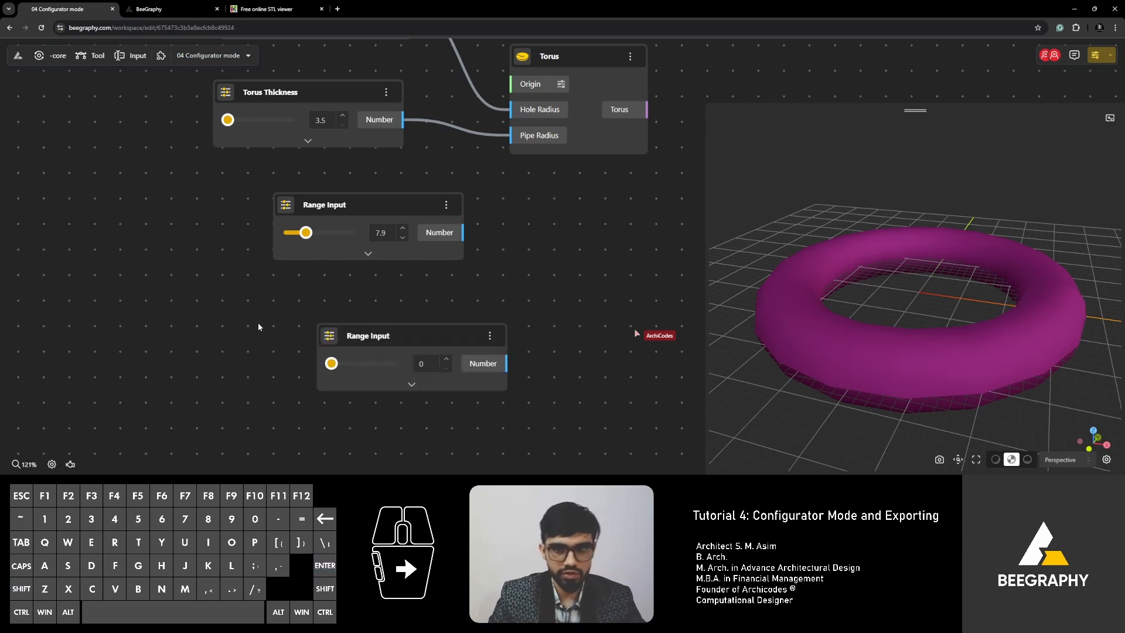
Enter 1300 as the new slider's value, then nudge it down to 1116.
drag(331, 363, 366, 364)
double_click(427, 363)
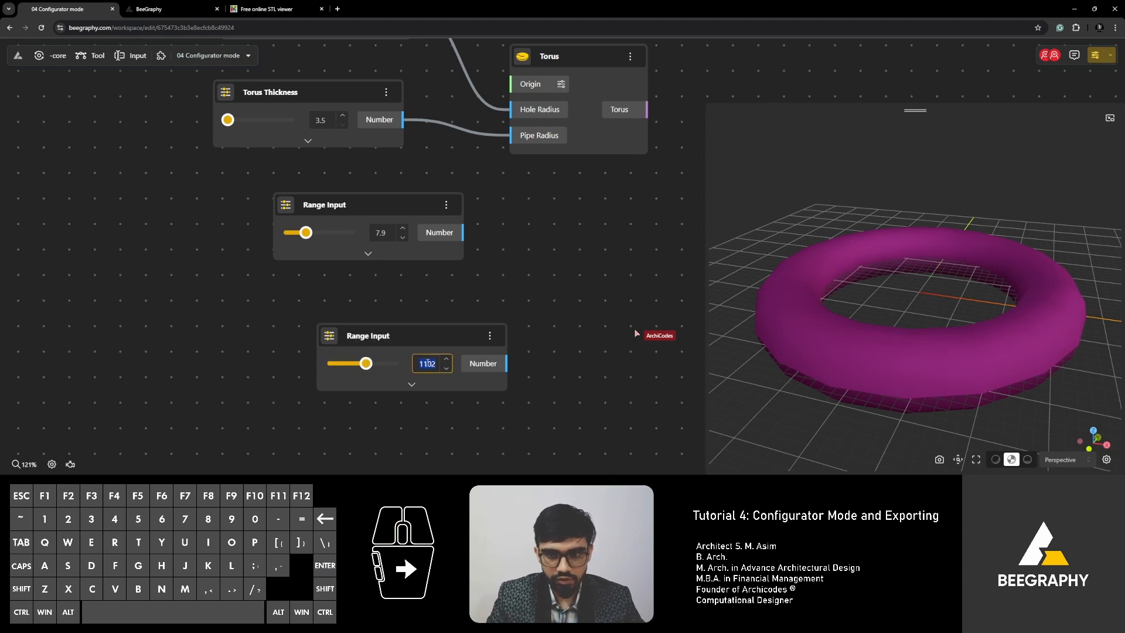
text(1300)
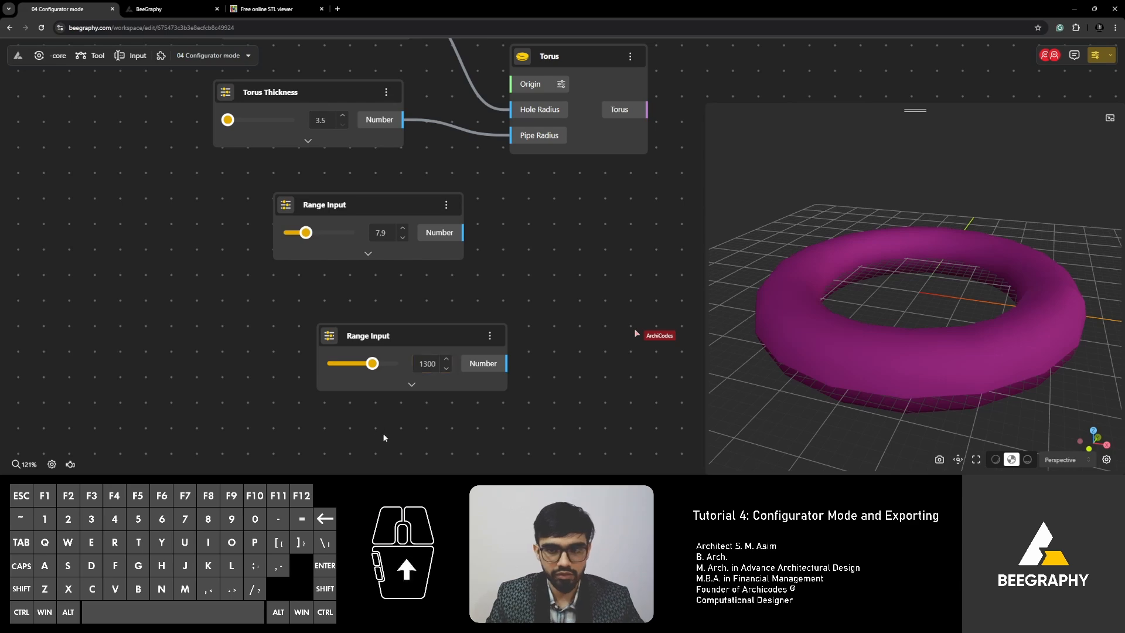
drag(372, 364, 368, 364)
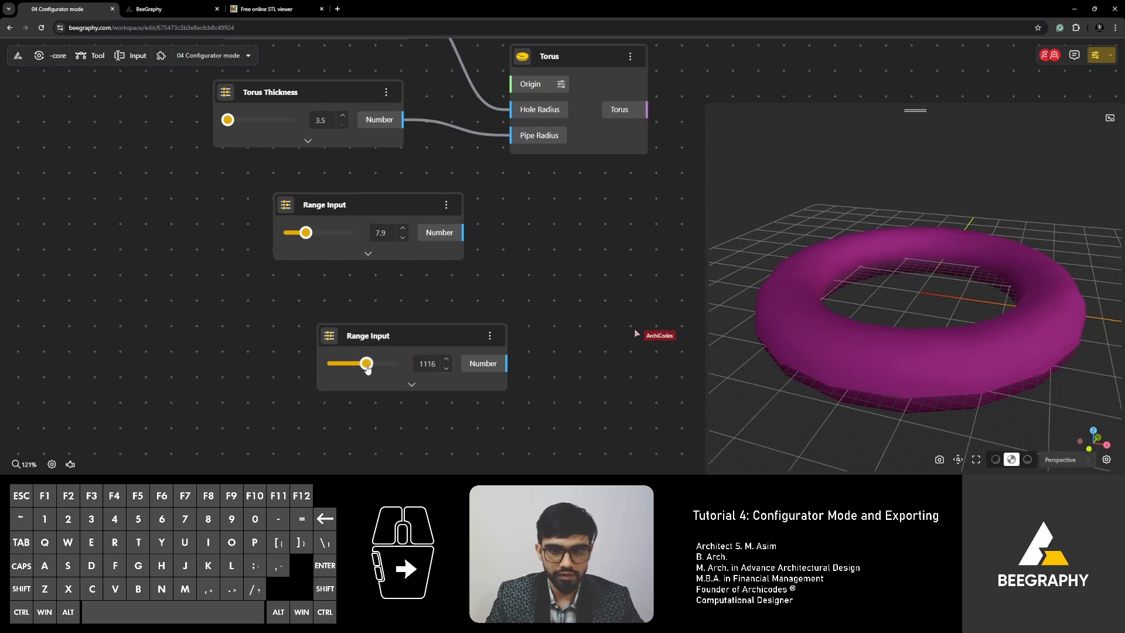
click(413, 382)
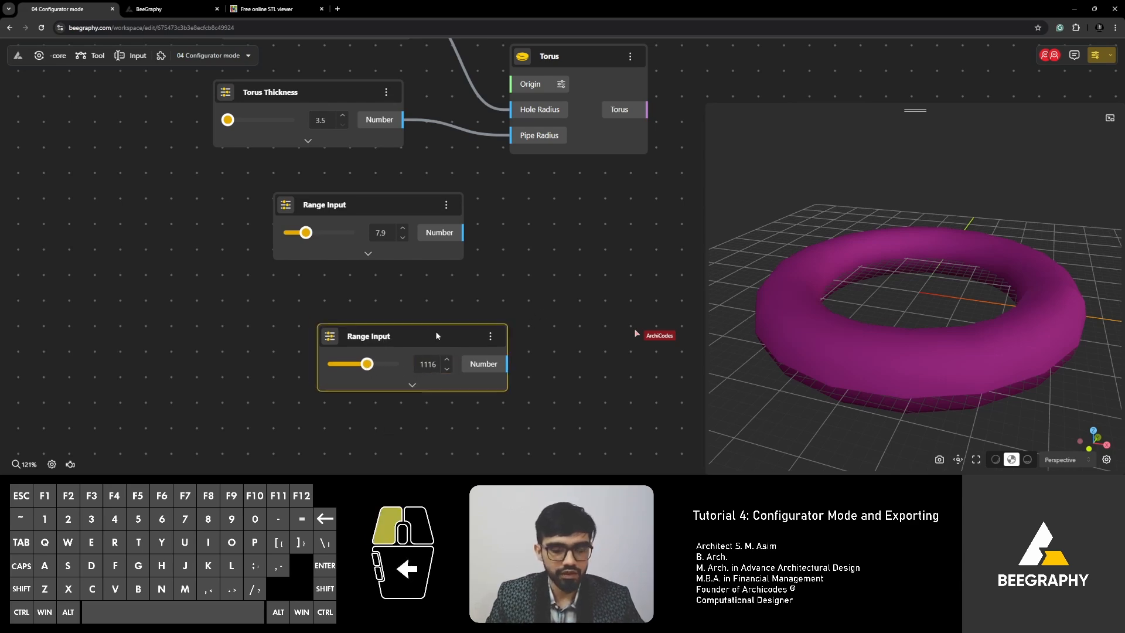
scroll(339, 273, down, 3)
scroll(338, 274, up, 3)
Add a 0–2000 Range Input set to 1300 by searching 0<1300<2000.
double_click(348, 311)
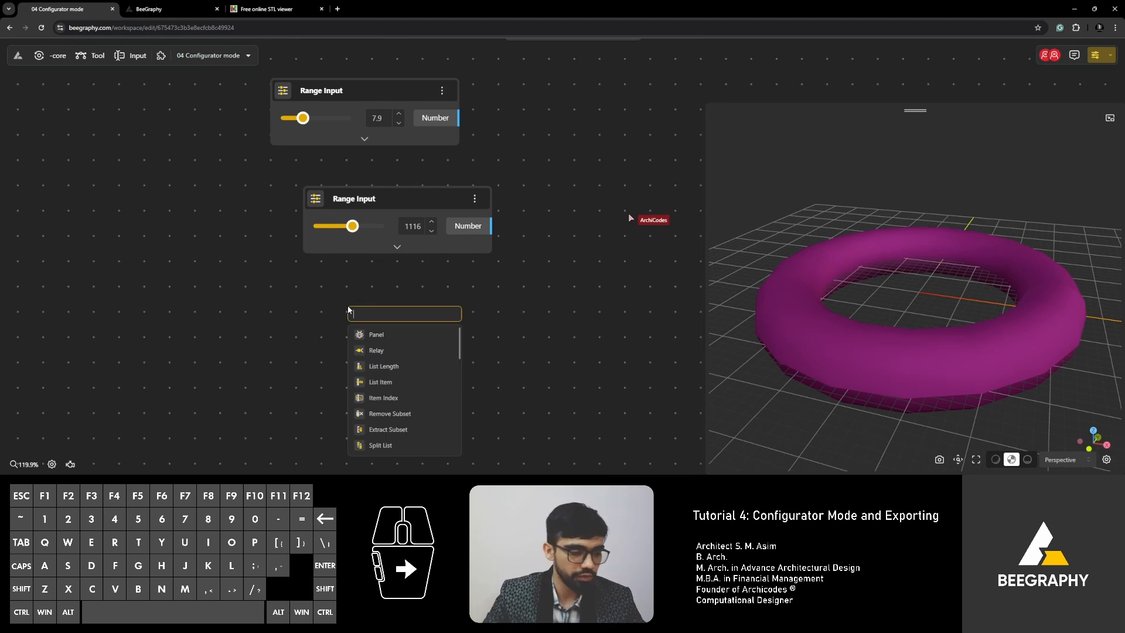
text(0)
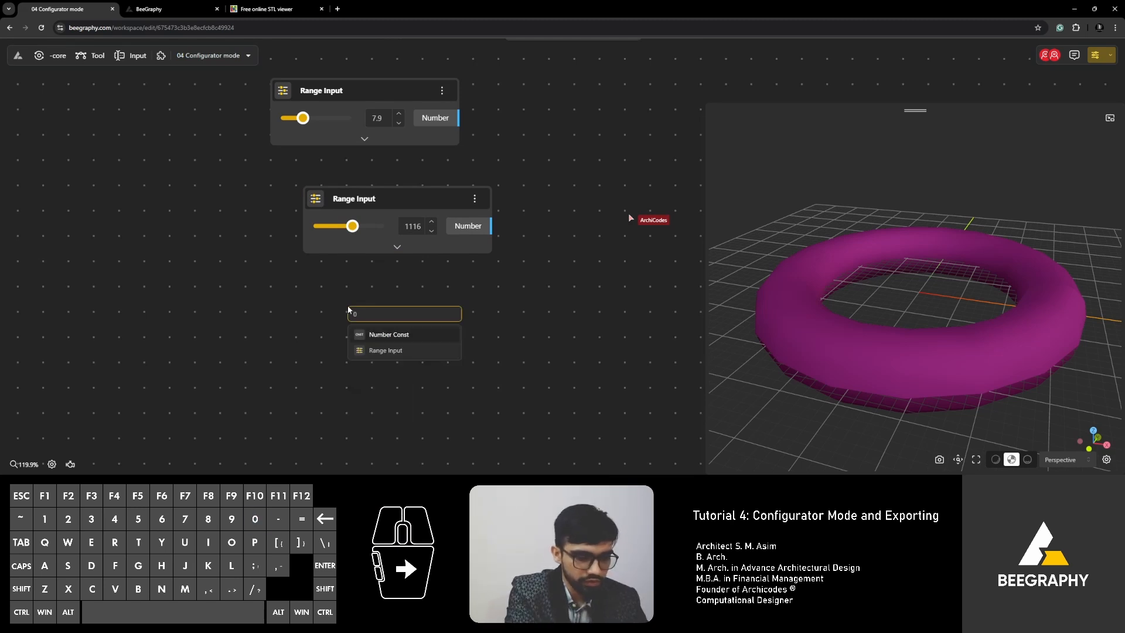
text(<1300)
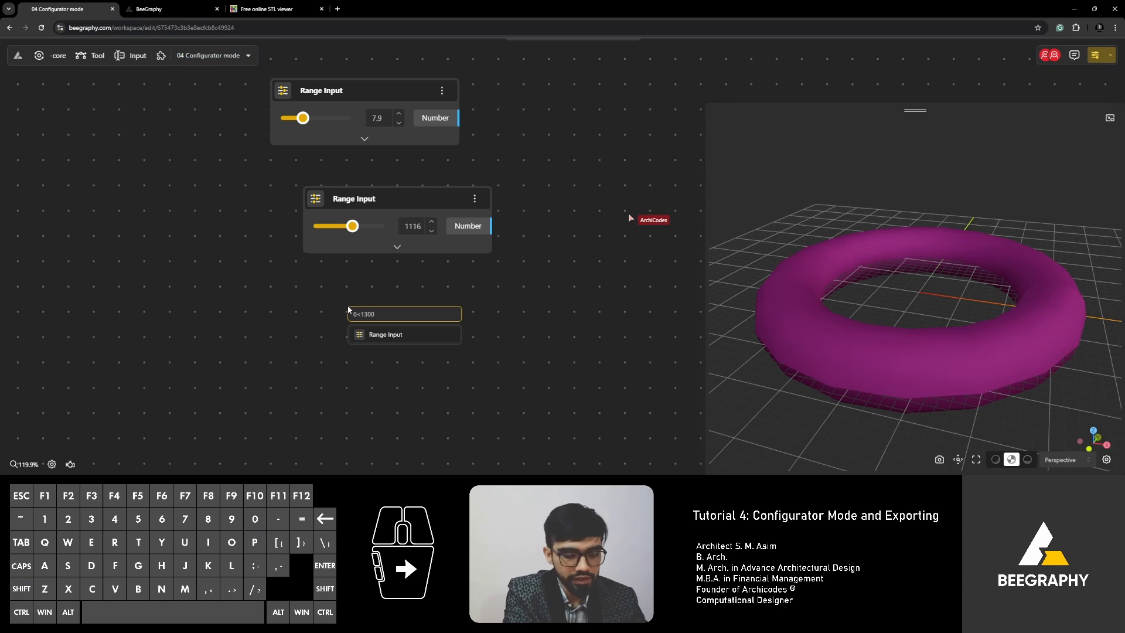
text(<)
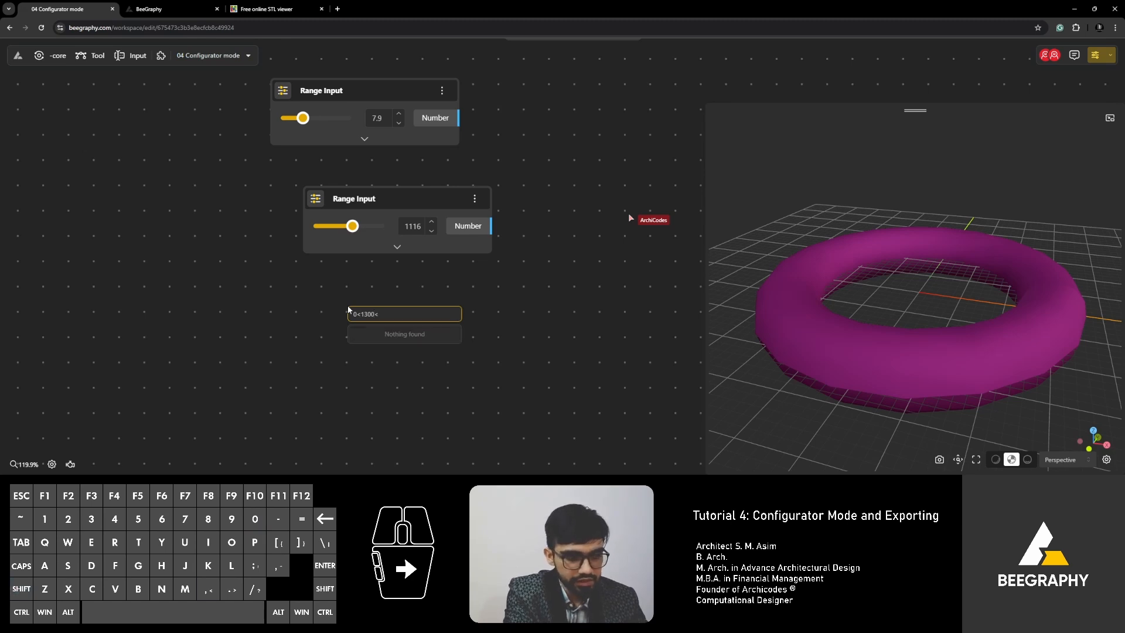
text(2000)
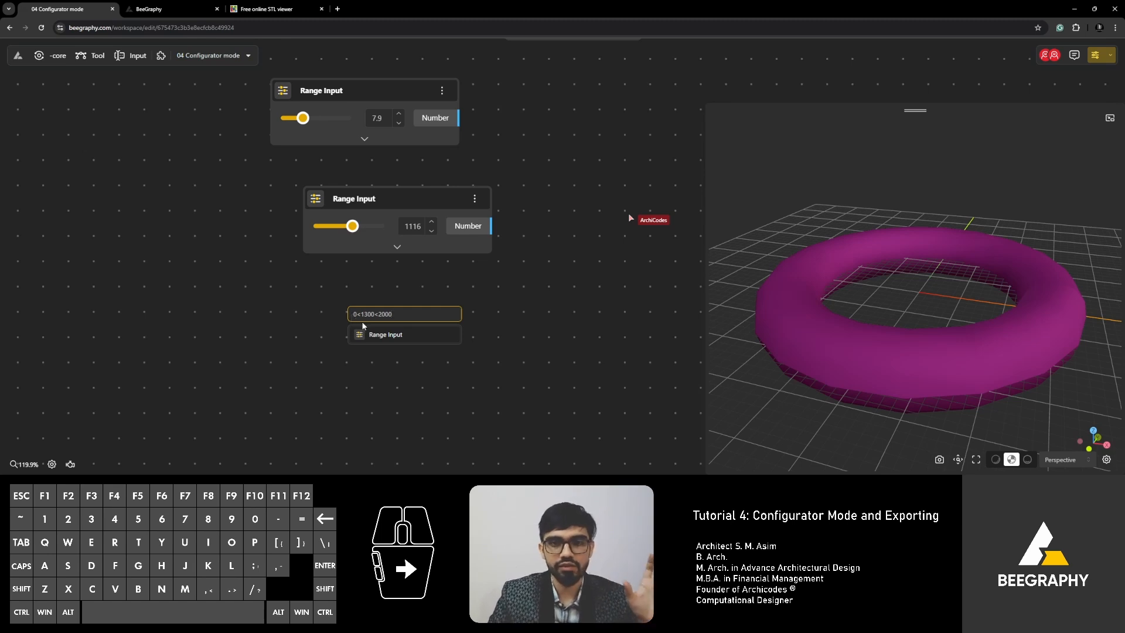
click(391, 330)
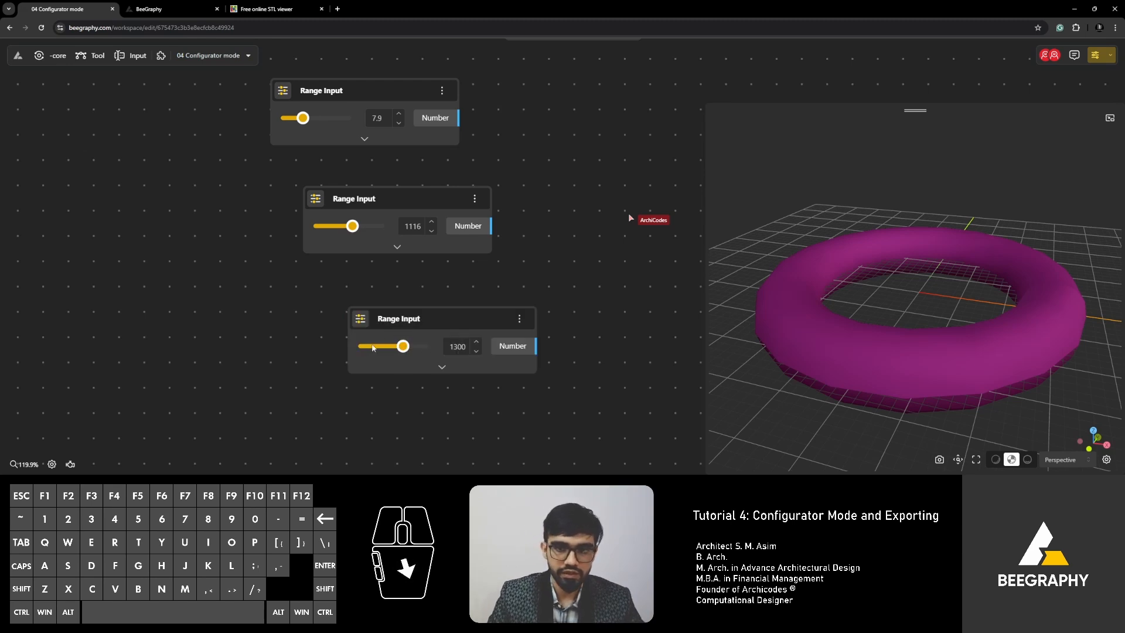
right_drag(601, 341, 546, 356)
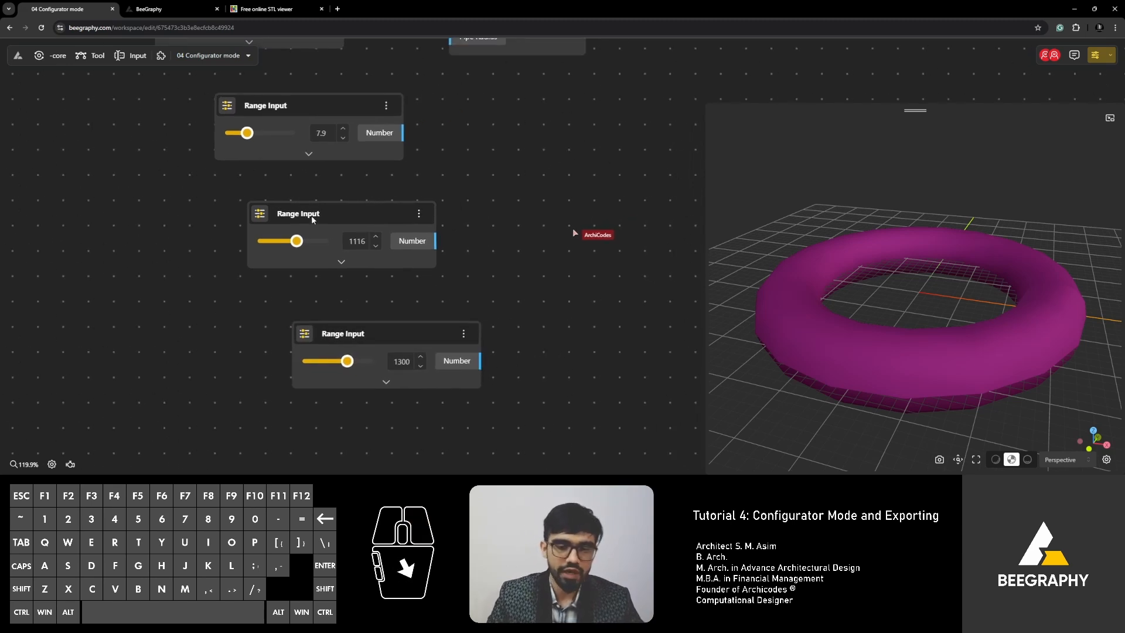
Change the middle slider's value to 1300.
double_click(361, 241)
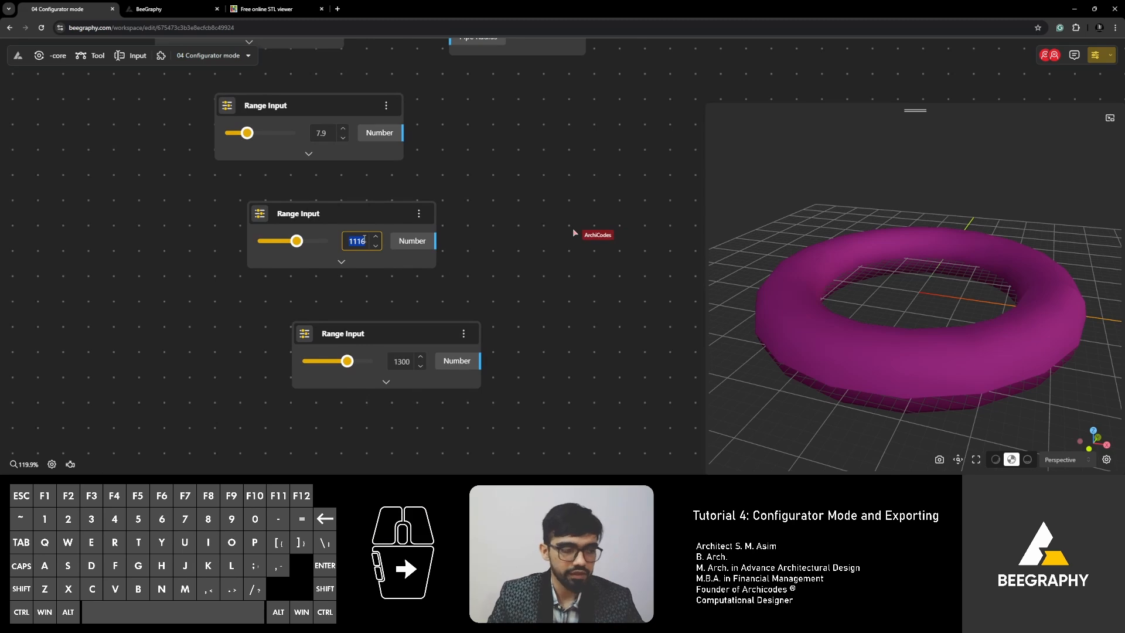
text(1300)
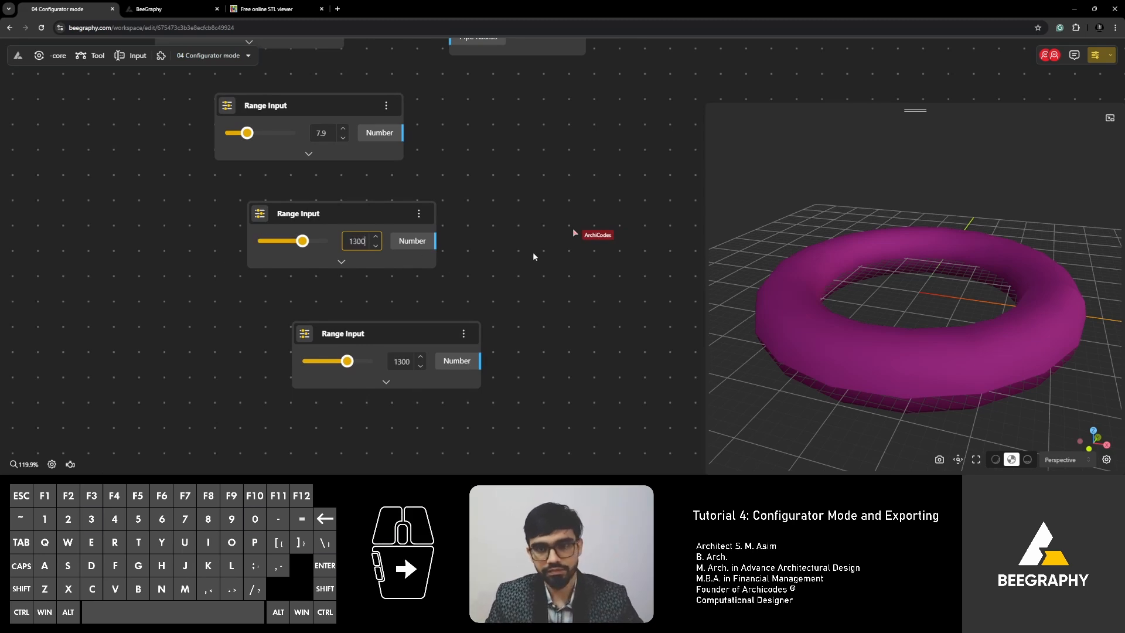
click(533, 253)
drag(435, 241, 573, 182)
click(500, 242)
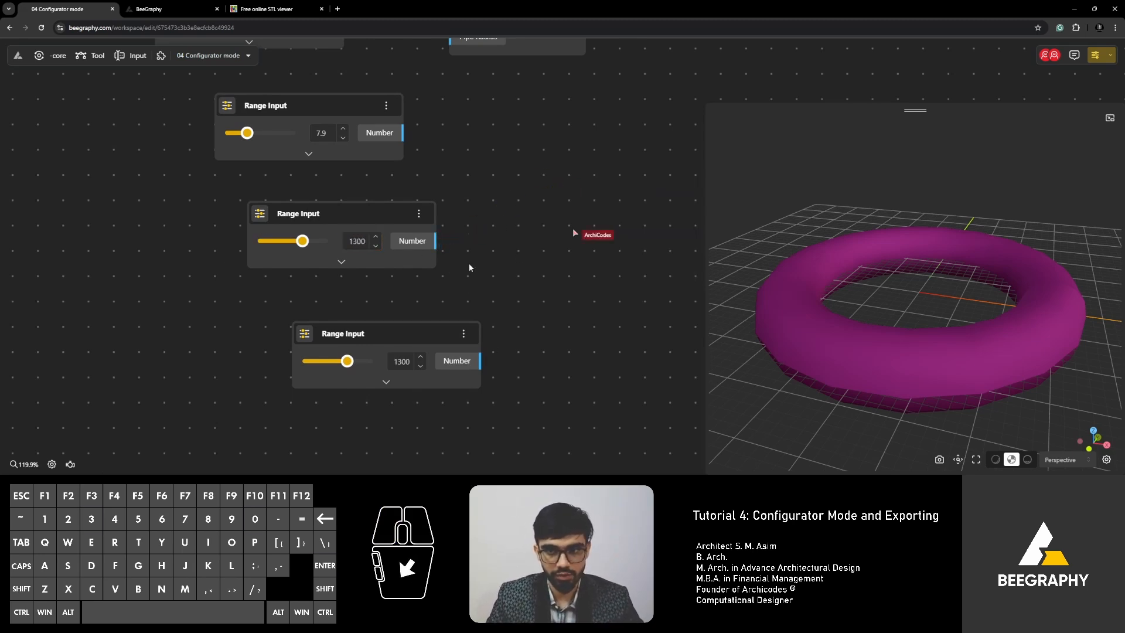
Place the newest Range Input node directly below the middle one.
drag(399, 346, 369, 340)
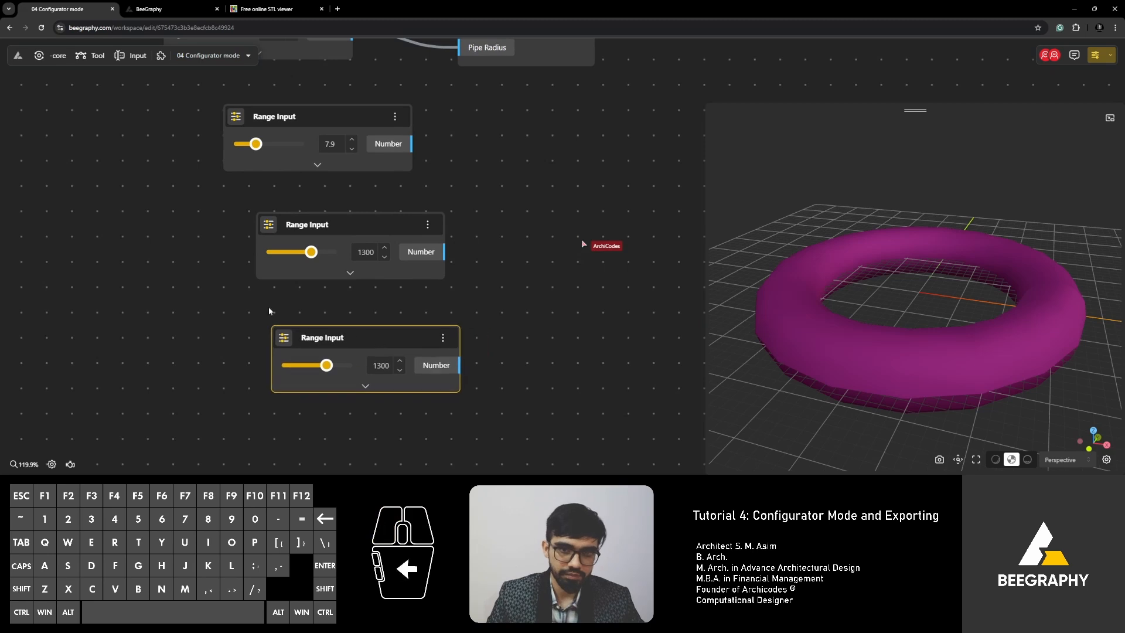
right_drag(397, 325, 385, 285)
drag(364, 295, 347, 264)
right_drag(289, 106, 286, 163)
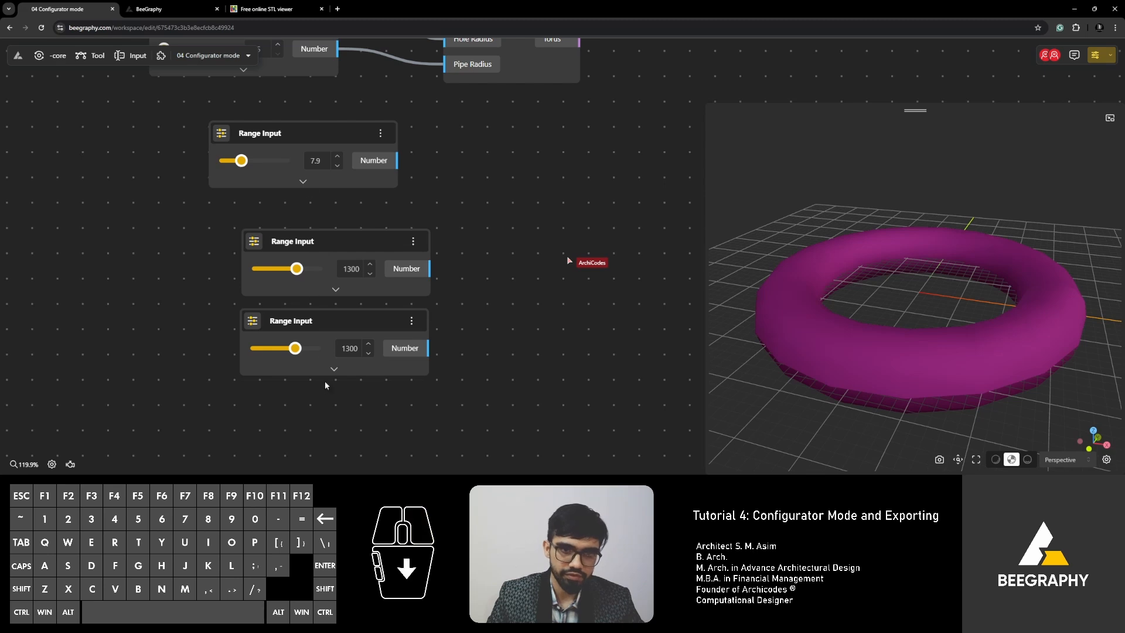
right_drag(326, 385, 329, 320)
Expand the bottom node's min, max and step settings and select the step field.
click(334, 308)
click(333, 307)
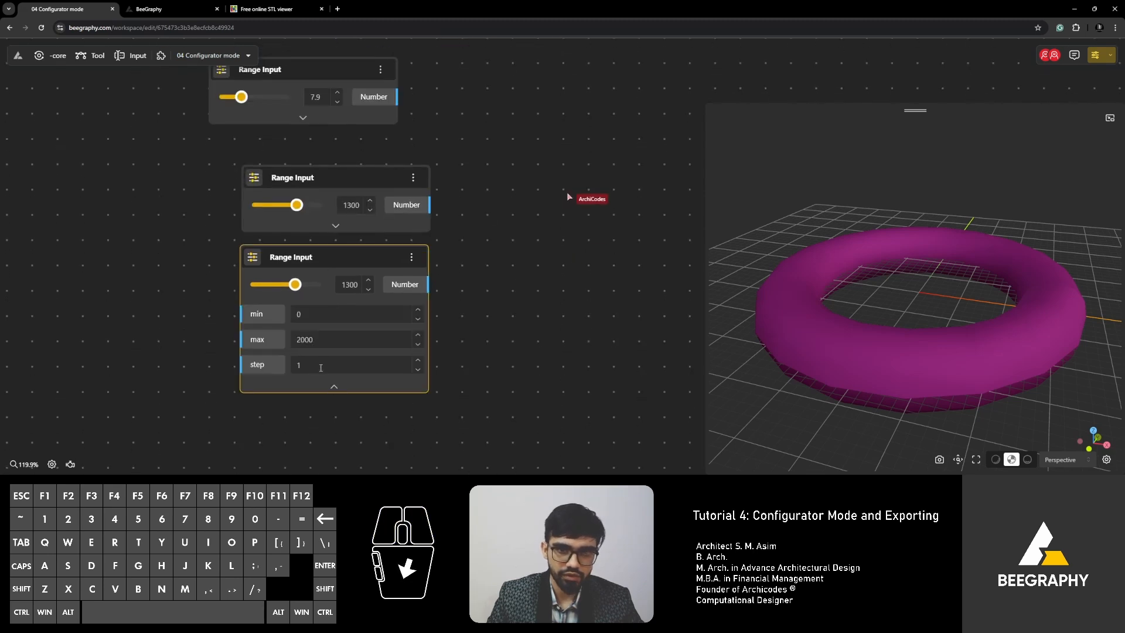
click(403, 438)
right_drag(346, 393, 319, 307)
click(323, 287)
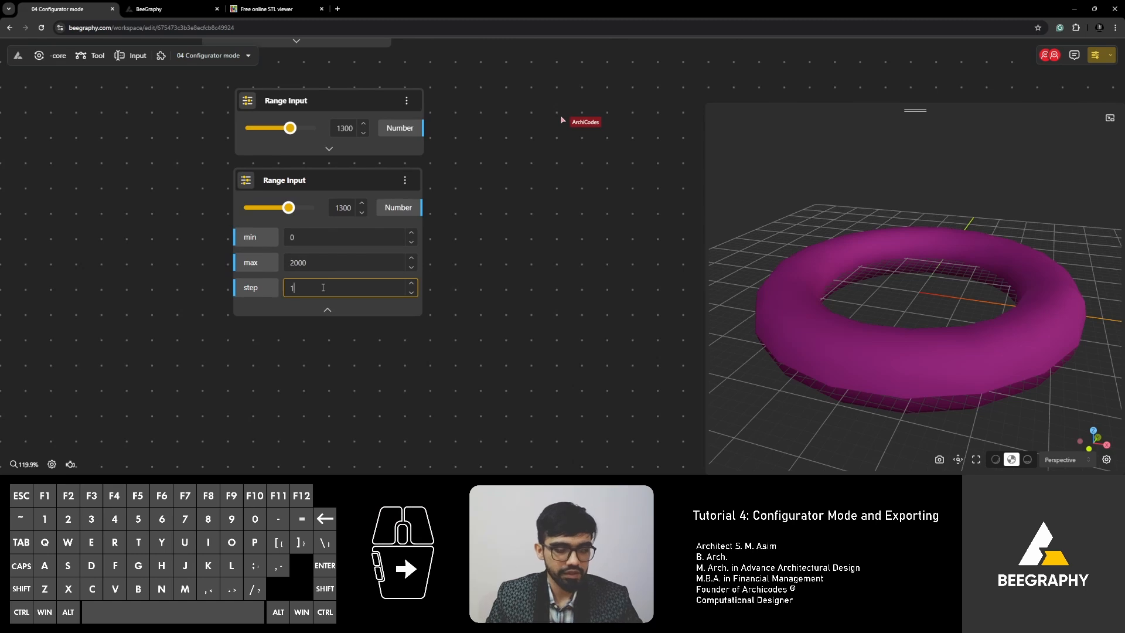
Set the bottom Range Input's step to 0.1.
text(0.1)
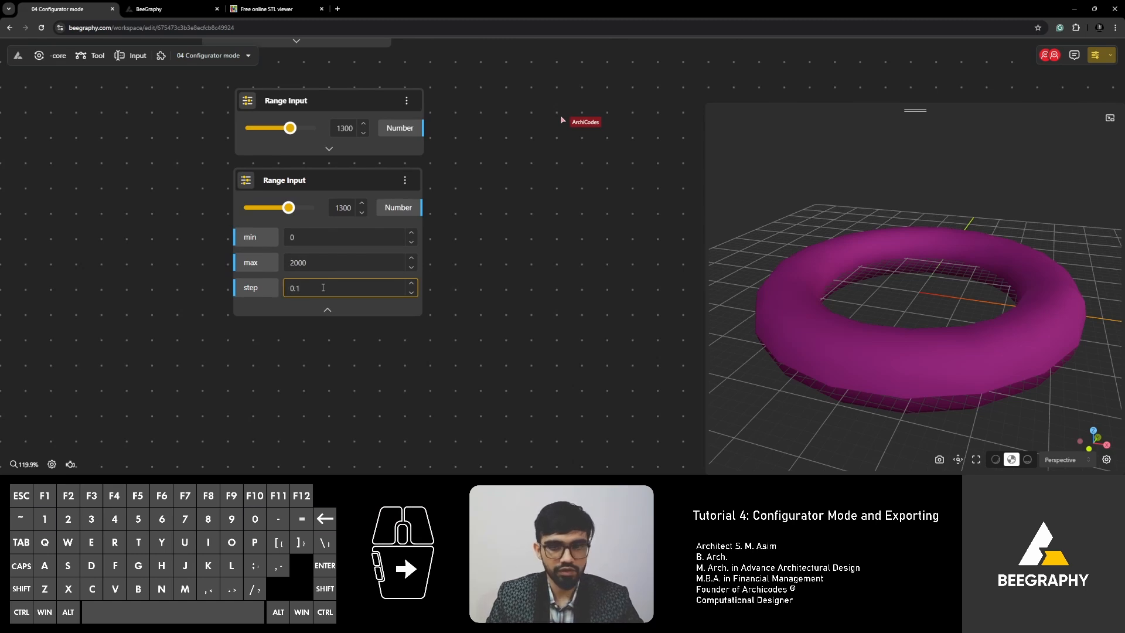
click(361, 358)
right_drag(361, 357, 369, 273)
Add another Range Input from 0<1300.0<2000 and drag its value down to 1080.
double_click(365, 329)
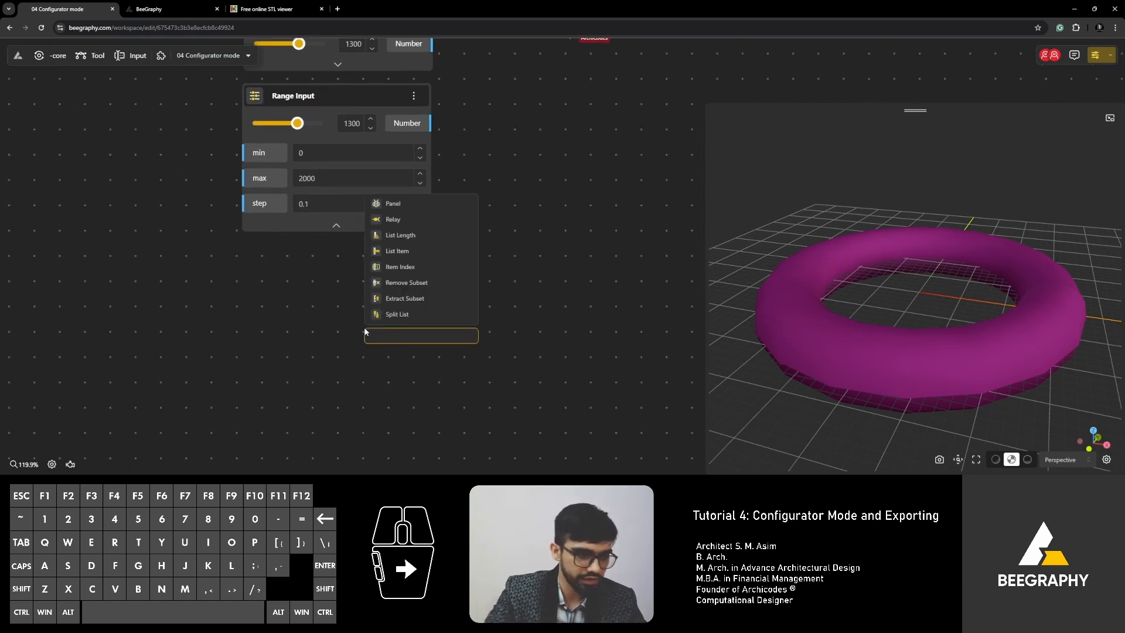
text(0)
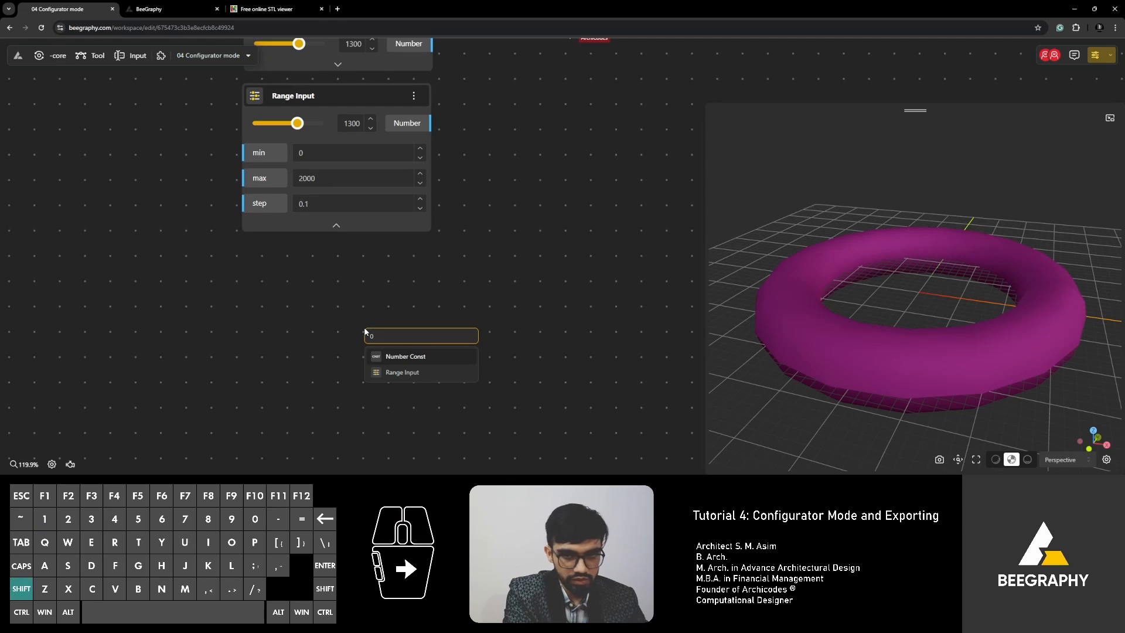
text(<1300)
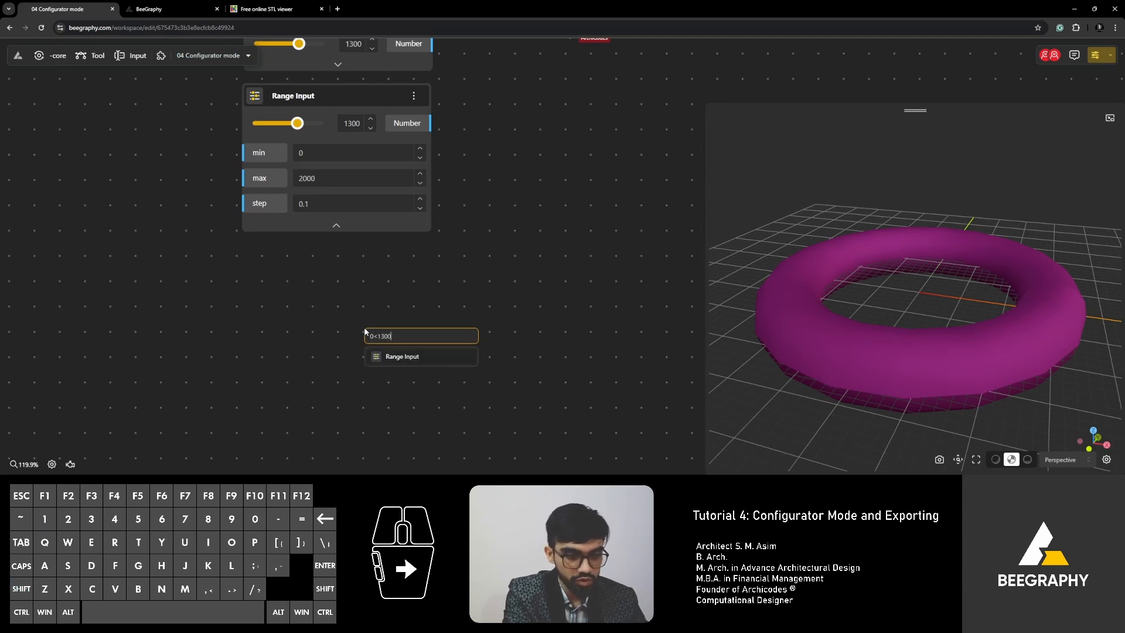
text(.0)
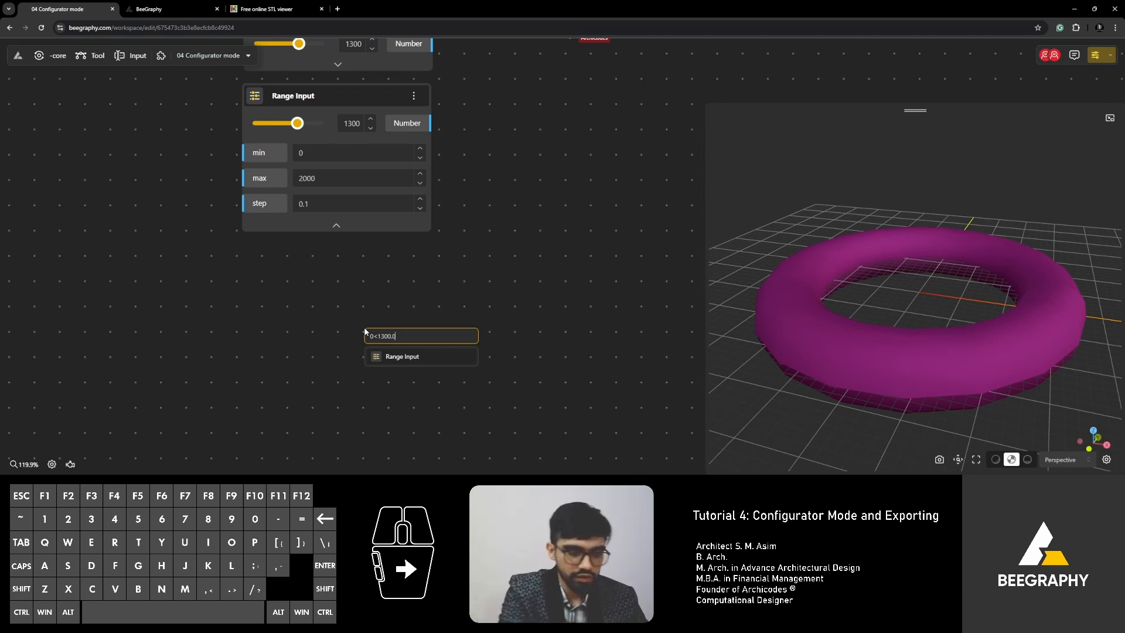
text(<2000)
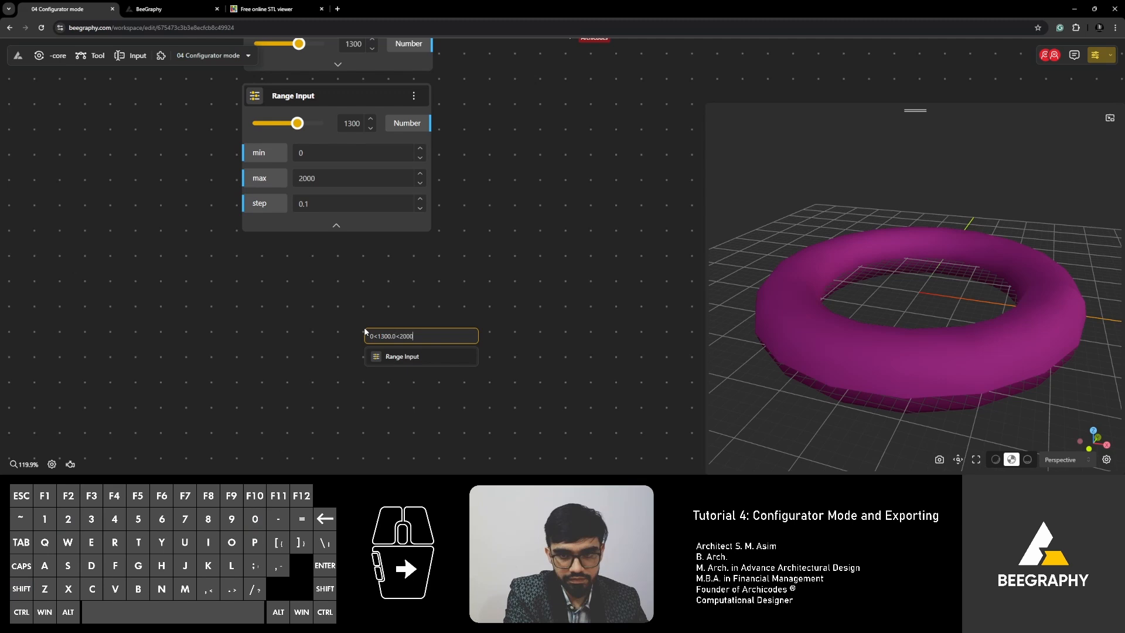
key(Return)
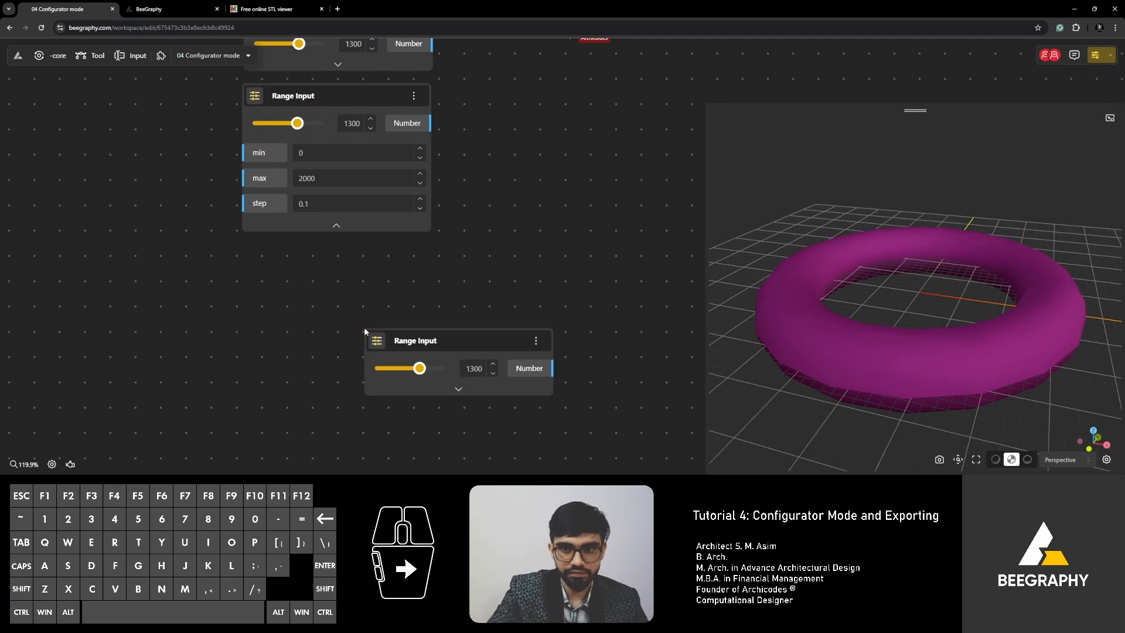
drag(421, 368, 414, 368)
Expand the new slider's settings and add a Number Const node holding 1300.
click(459, 389)
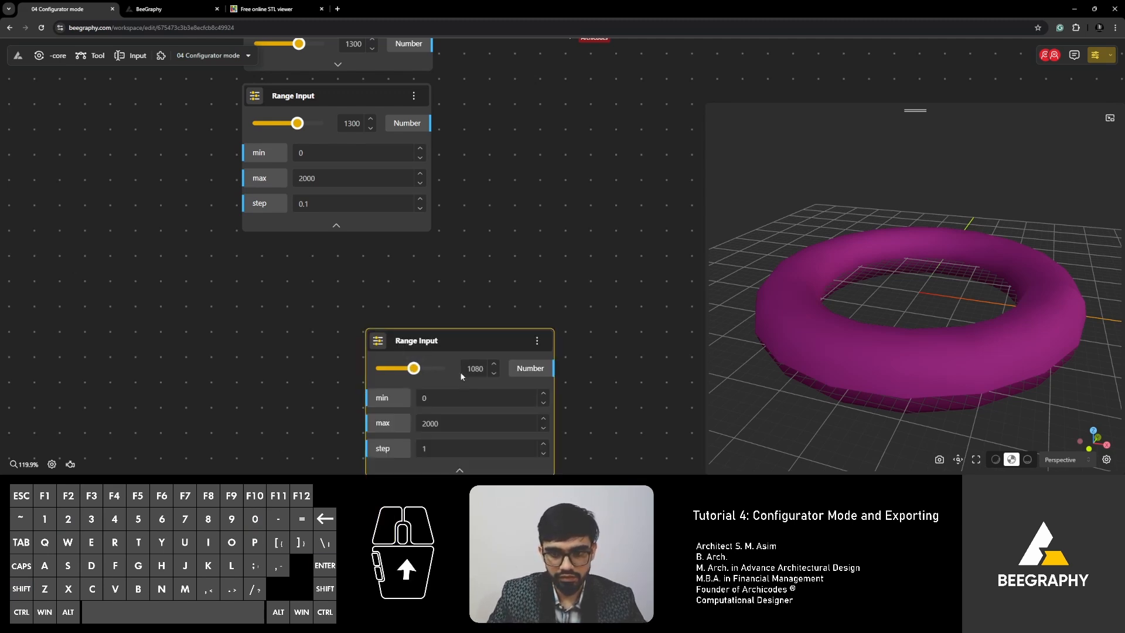
double_click(521, 234)
text(1300.0)
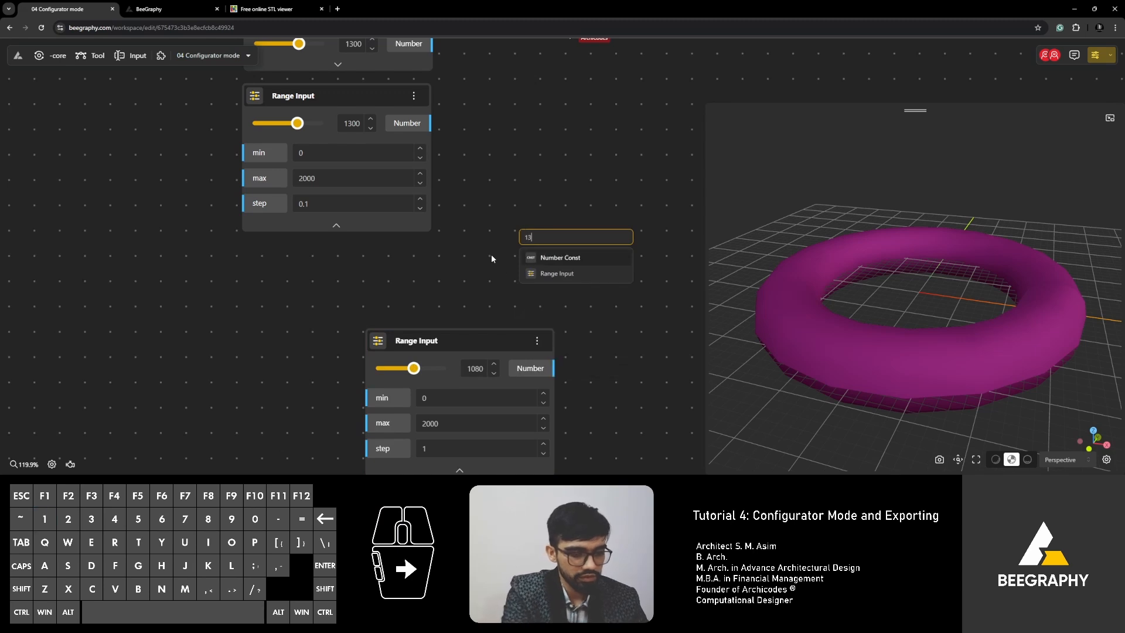
key(Return)
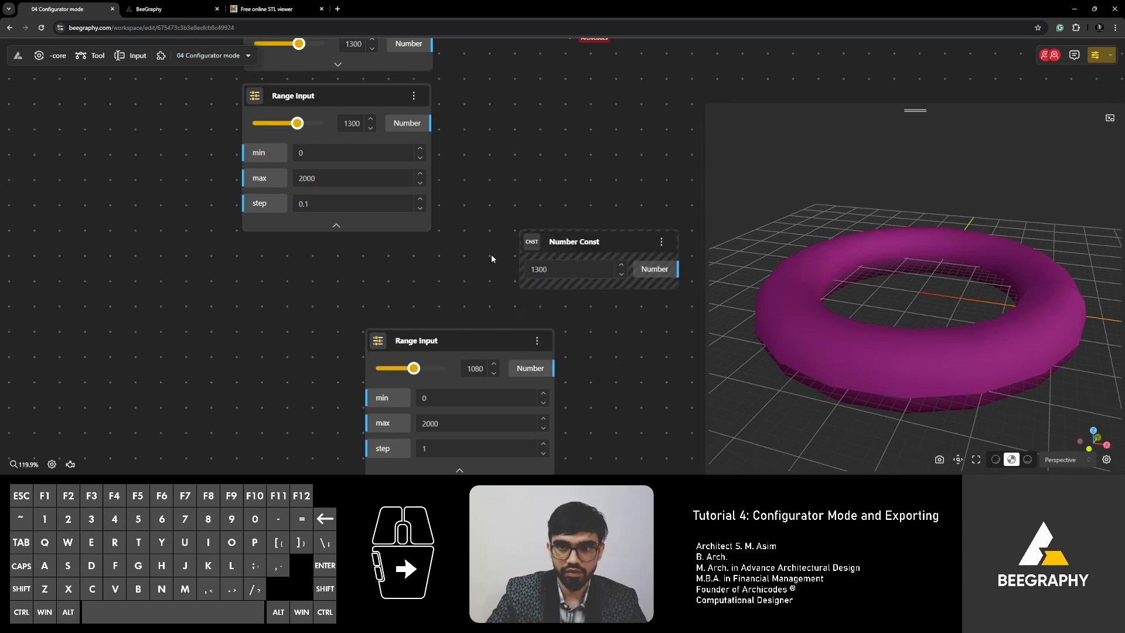
right_click(491, 255)
click(439, 276)
Add another Range Input at 1300 from node search and adjust its slider value.
double_click(440, 279)
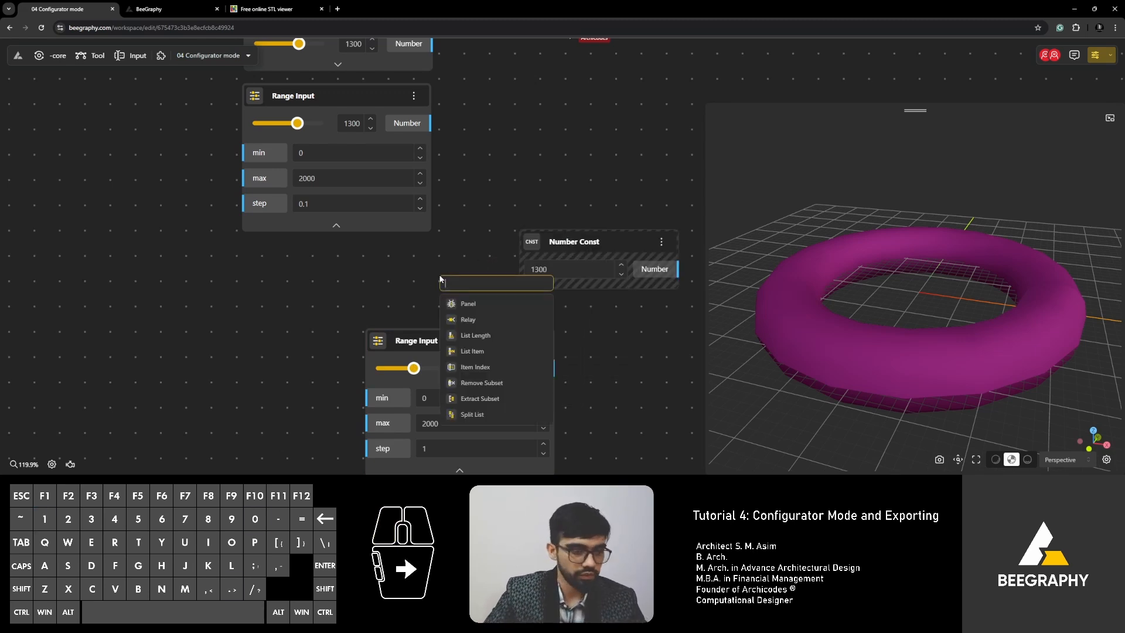
text(1300.0)
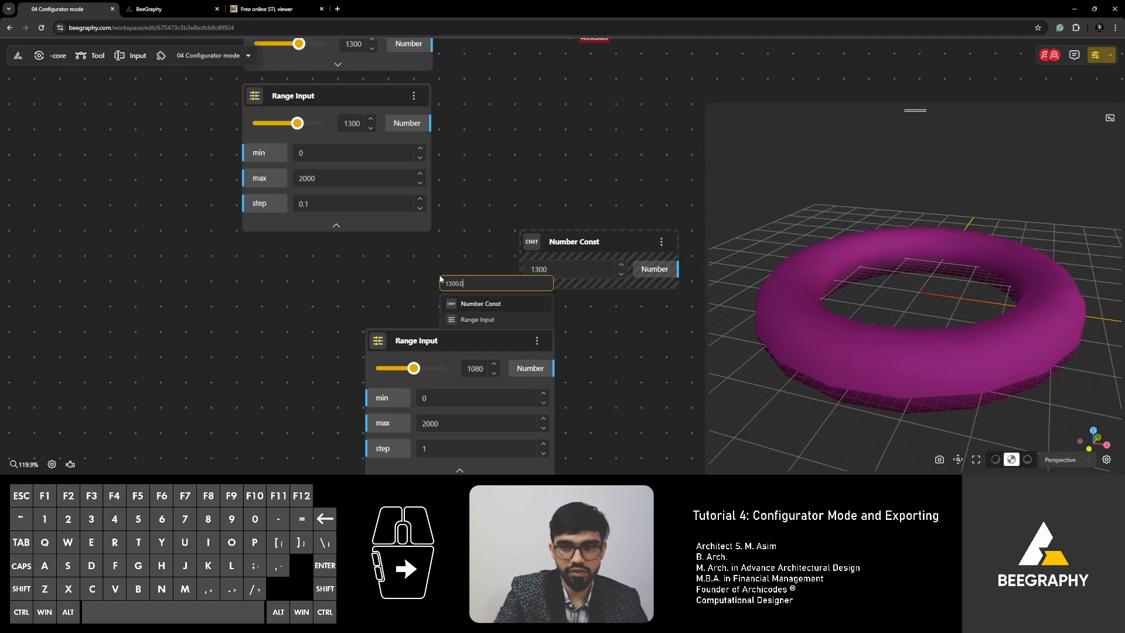
click(471, 319)
drag(455, 317, 329, 296)
right_drag(328, 302, 306, 236)
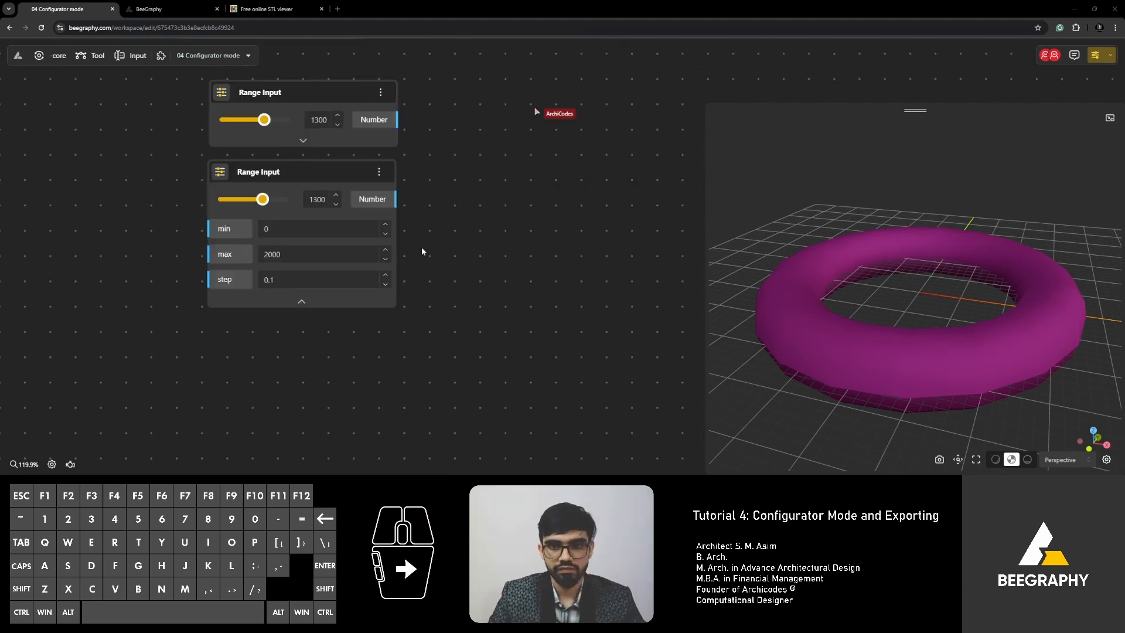
right_drag(422, 257, 409, 341)
right_drag(434, 274, 447, 328)
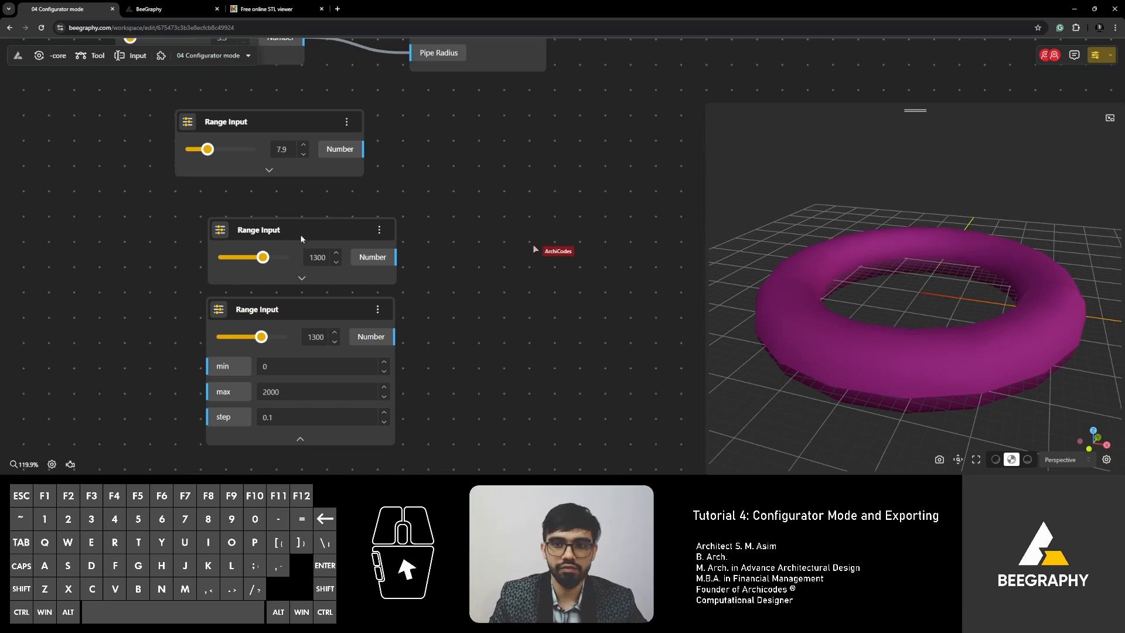
right_drag(419, 199, 402, 269)
right_drag(459, 244, 397, 366)
right_drag(355, 329, 453, 401)
right_drag(477, 191, 512, 175)
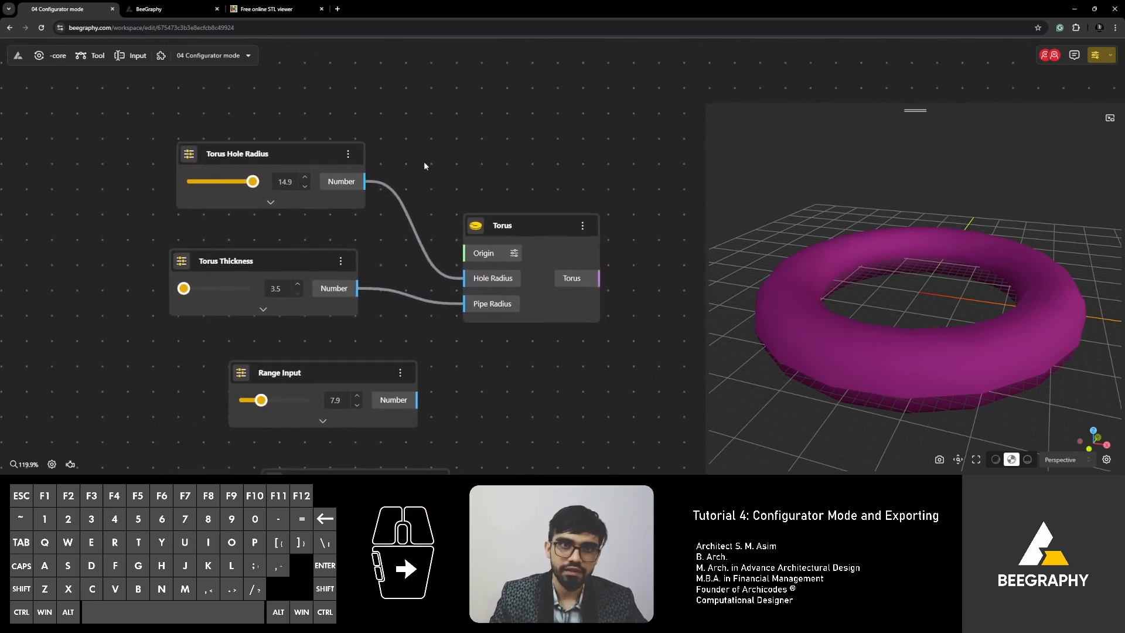
Show the configurator page with Torus Hole Radius at 14.9 and Torus Thickness at 3.5.
click(171, 7)
click(94, 9)
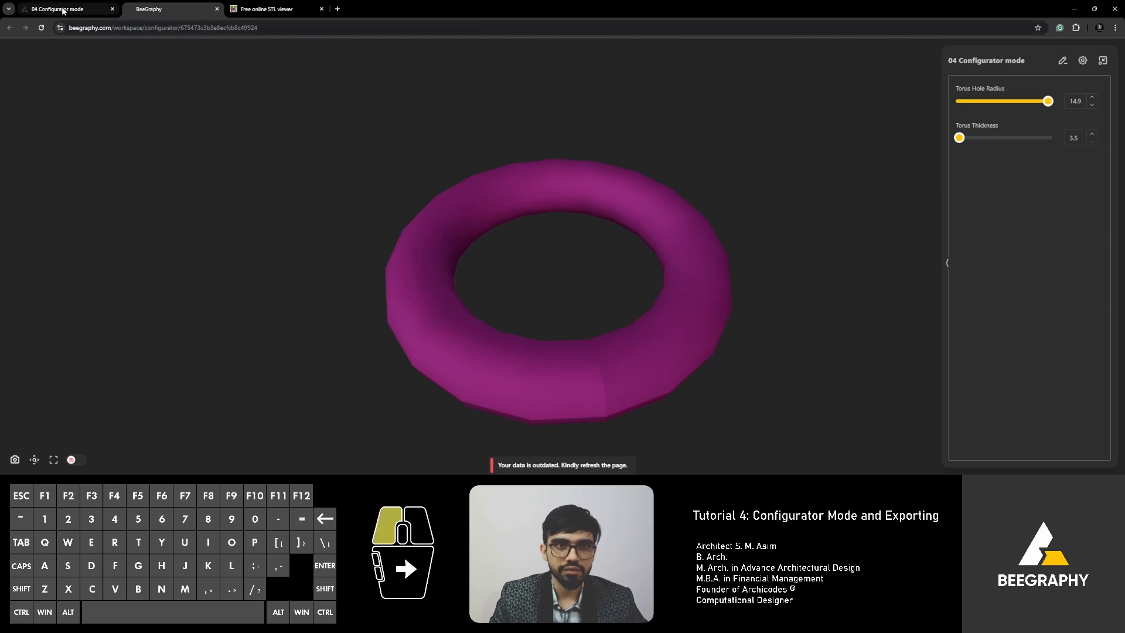
right_drag(385, 205, 381, 183)
click(175, 10)
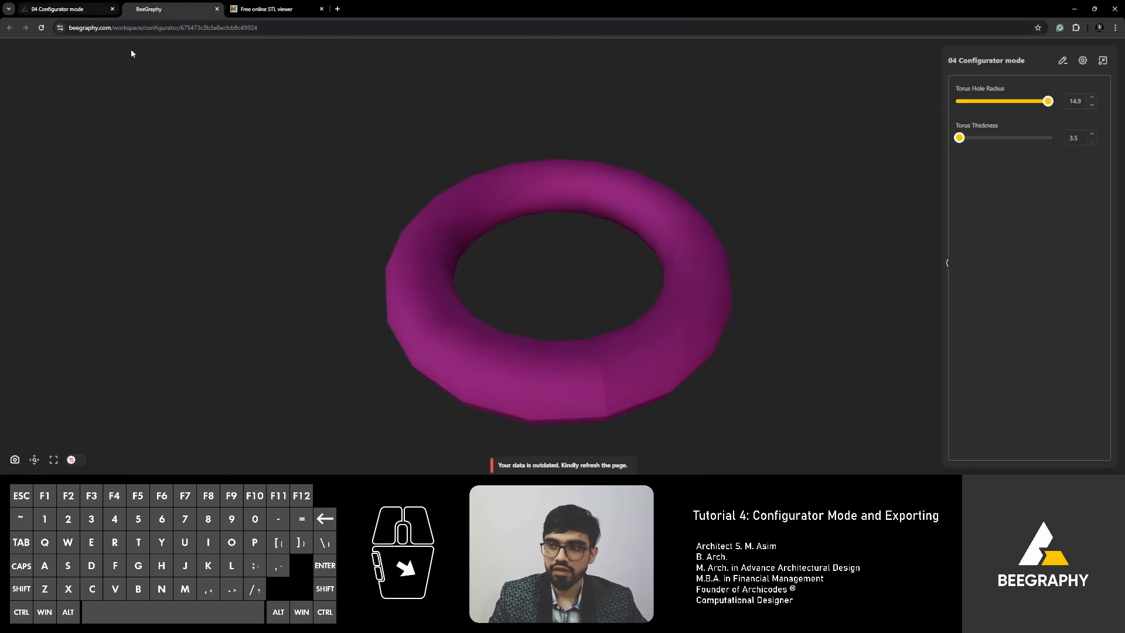
Delete the three spare Range Input nodes in the editor and move the Torus node up-left.
click(50, 12)
scroll(402, 277, down, 4)
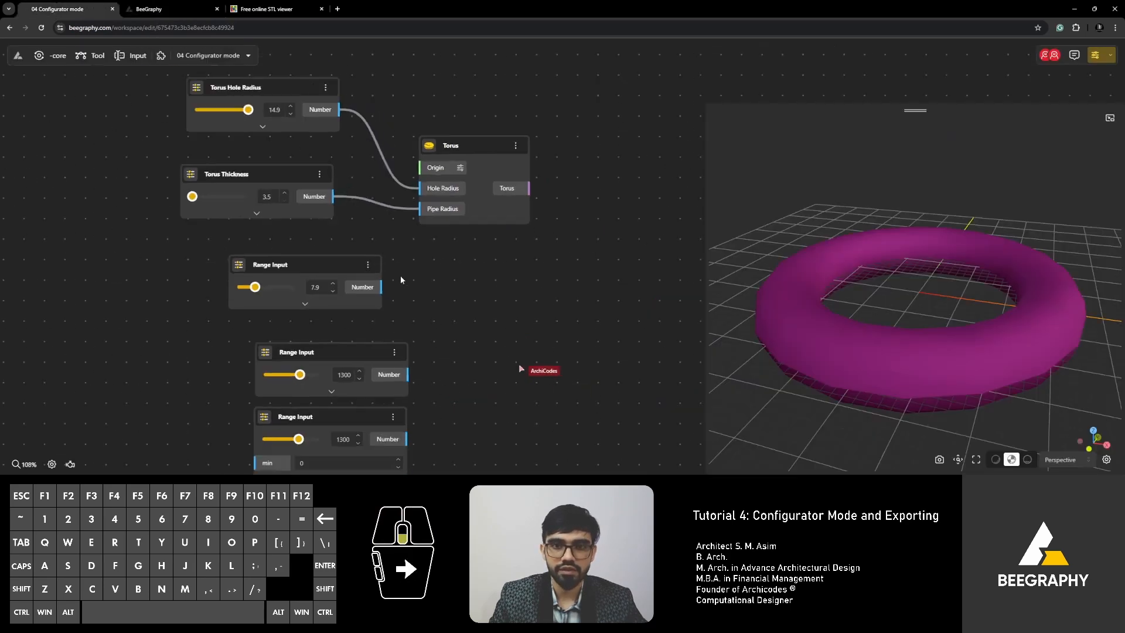
right_drag(452, 305, 426, 241)
scroll(373, 293, up, 3)
drag(452, 108, 190, 419)
right_drag(475, 225, 526, 342)
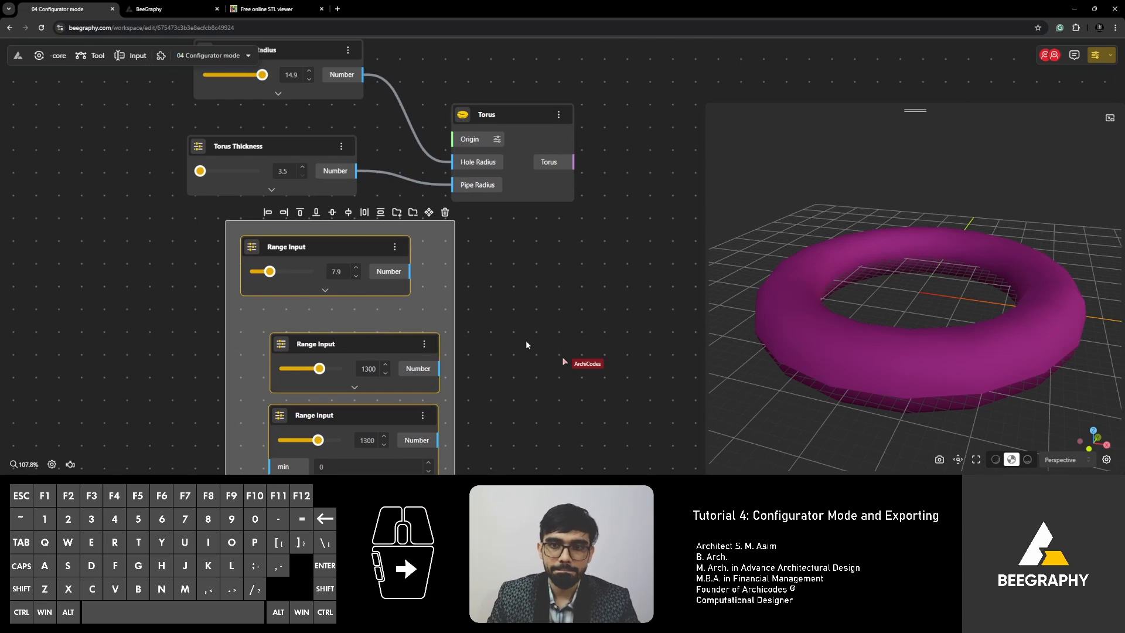
key(Delete)
right_drag(445, 271, 418, 332)
drag(498, 194, 490, 166)
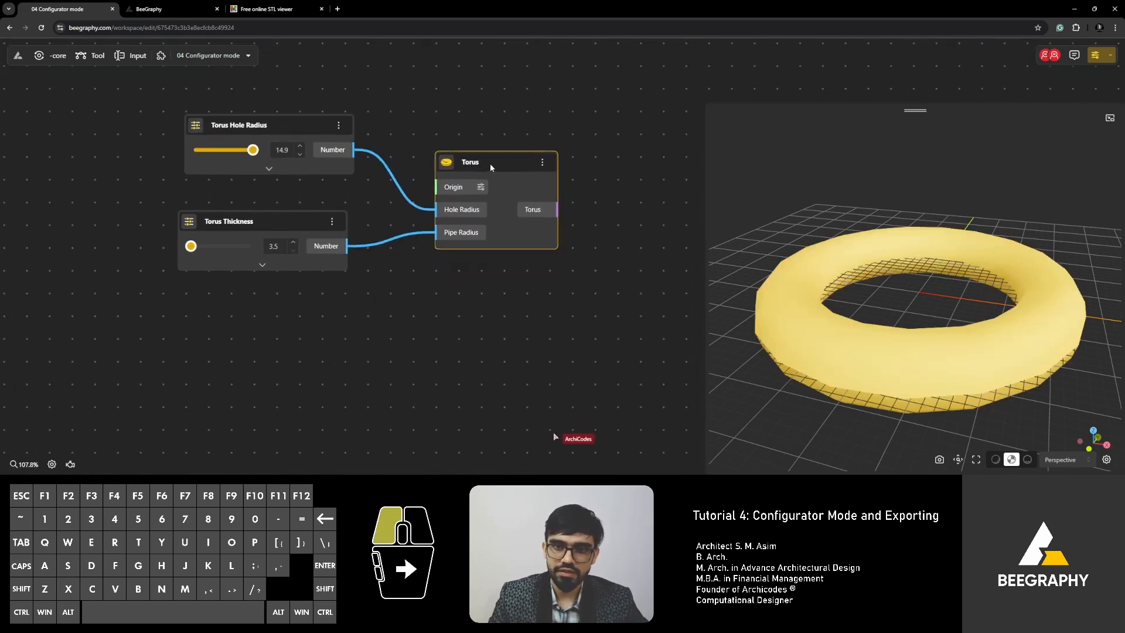
Search 'export' on the canvas, add an STL Exporter node, and place it beside the Torus.
click(552, 323)
right_drag(614, 299, 475, 327)
double_click(476, 326)
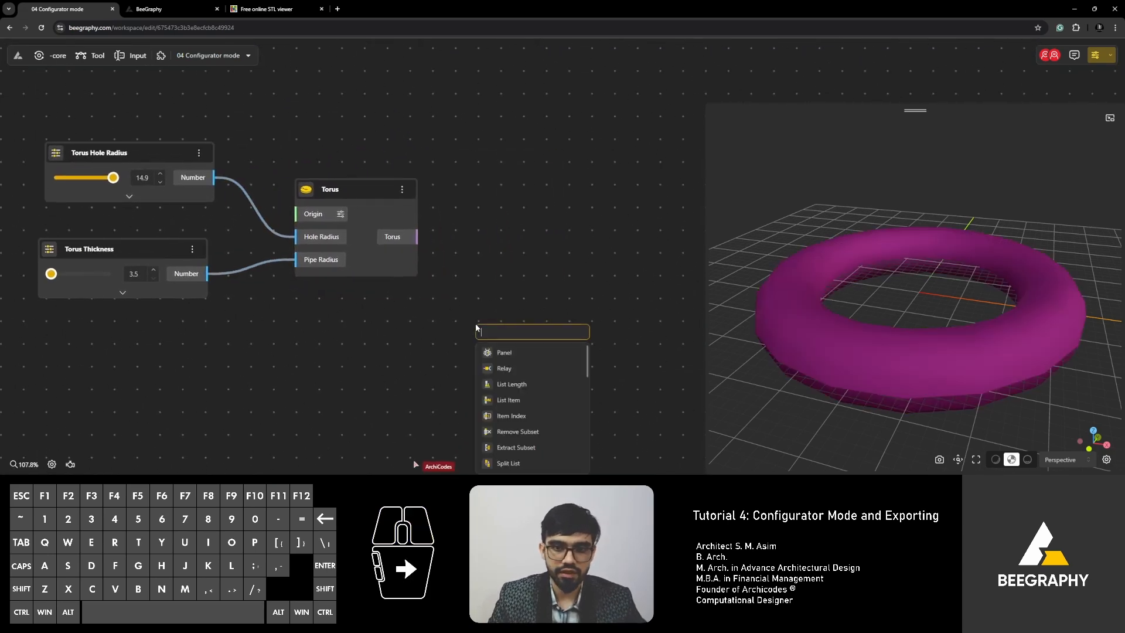
text(export)
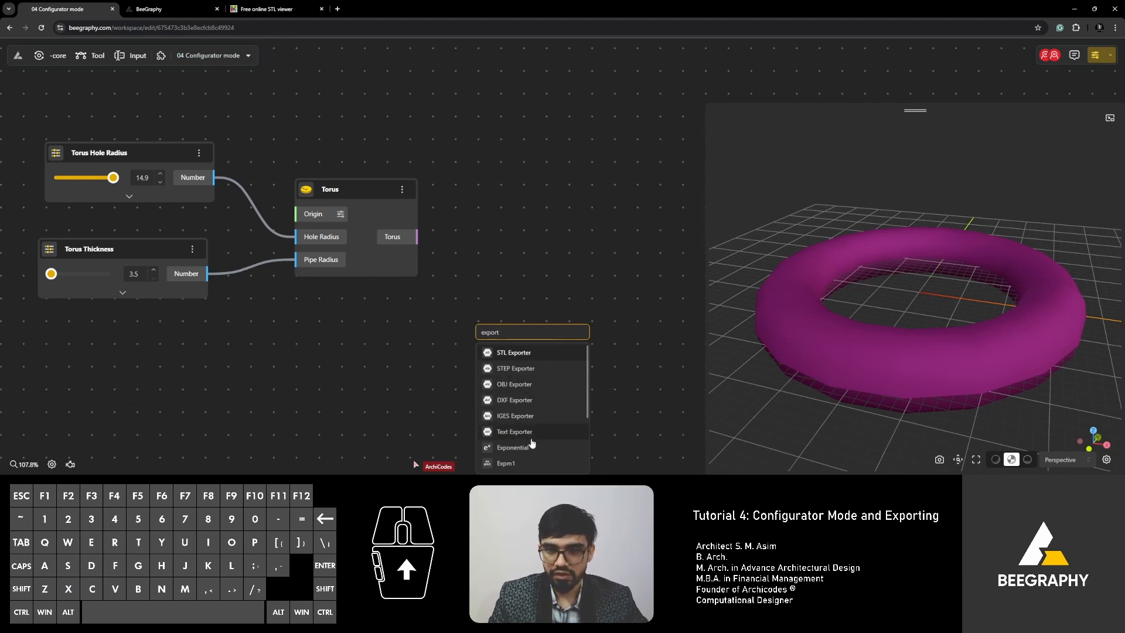
click(525, 353)
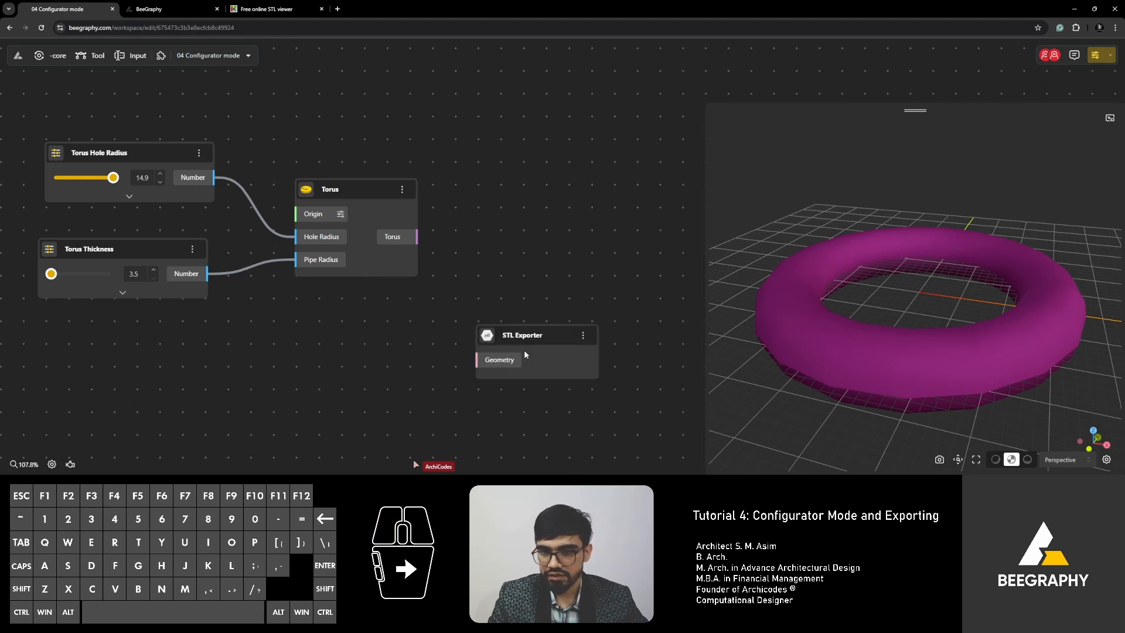
drag(519, 339, 490, 249)
Position the STL Exporter next to Torus and wire the Torus output into its Geometry input.
click(522, 206)
scroll(606, 235, up, 3)
right_drag(465, 349, 442, 351)
drag(355, 215, 598, 364)
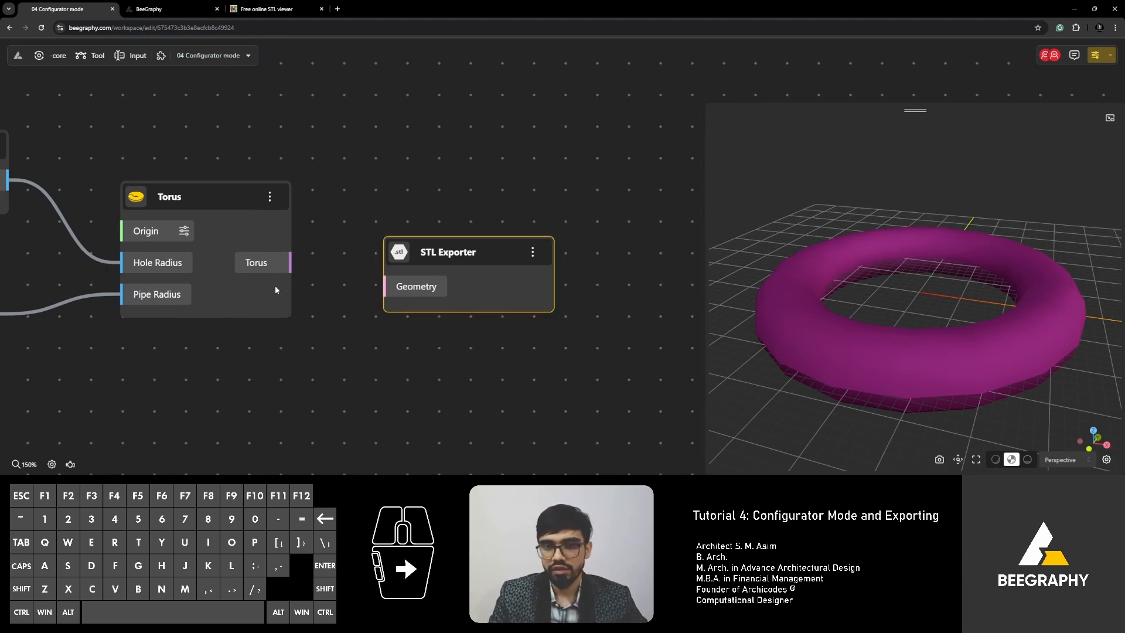
drag(423, 251, 438, 237)
drag(292, 262, 416, 259)
right_drag(304, 387, 370, 337)
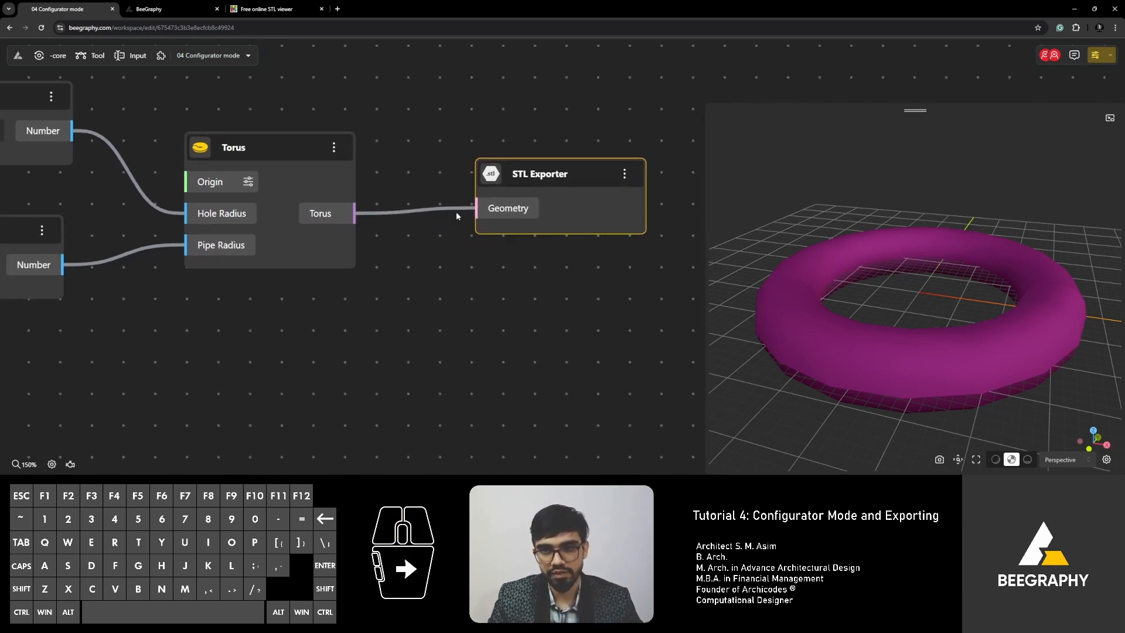
right_drag(393, 277, 397, 335)
click(371, 127)
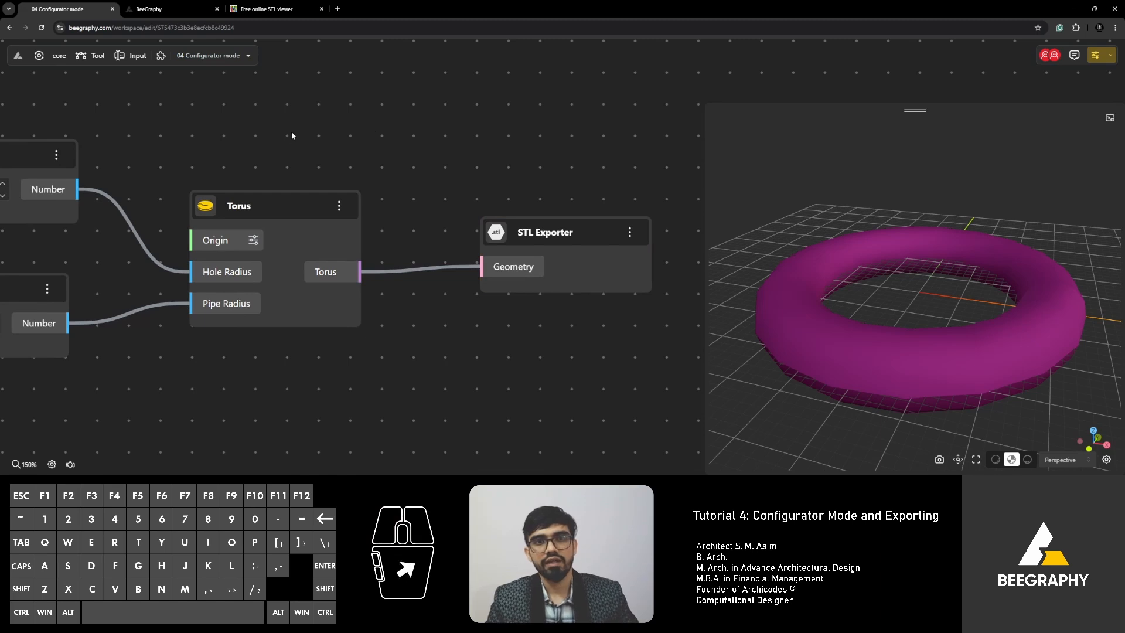
Open the graph's options menu and look through the export settings and format list.
click(248, 55)
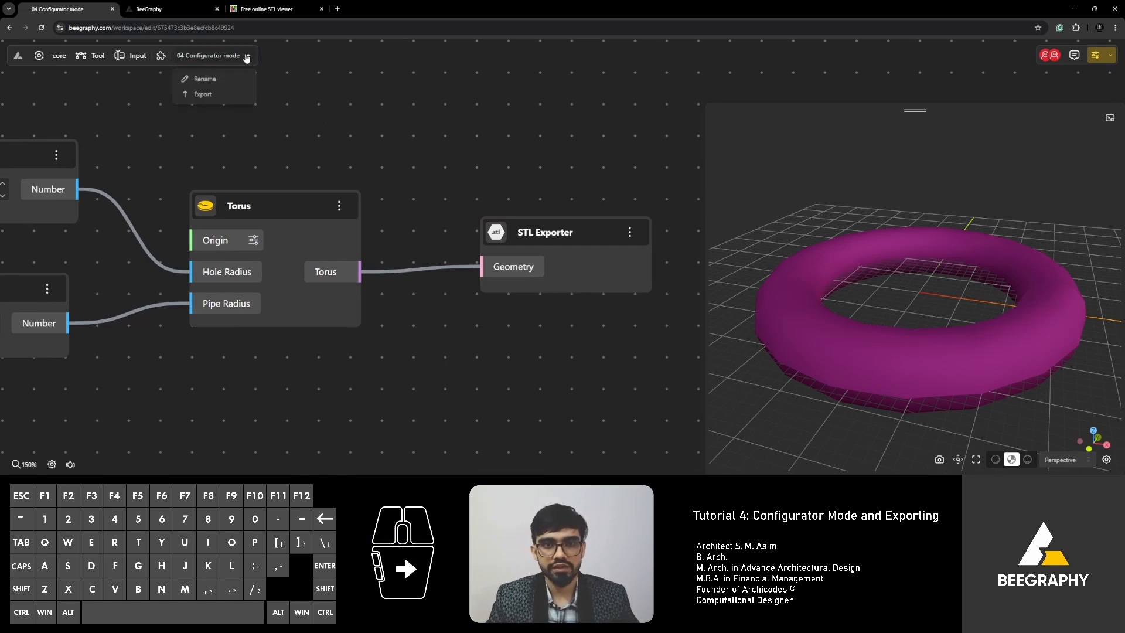
click(267, 61)
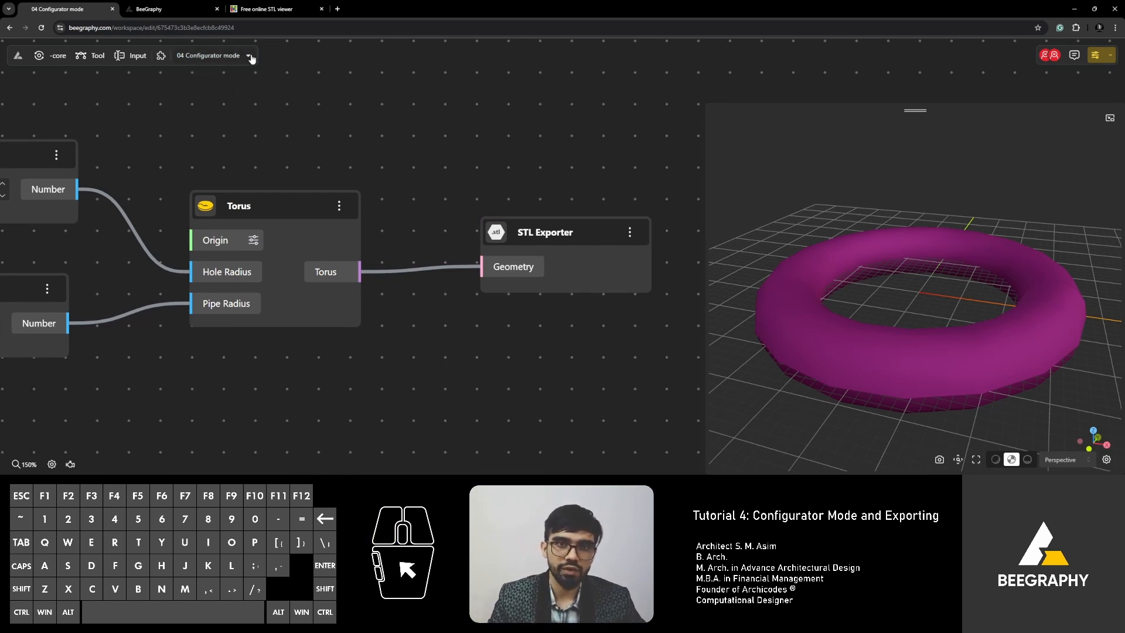
click(250, 57)
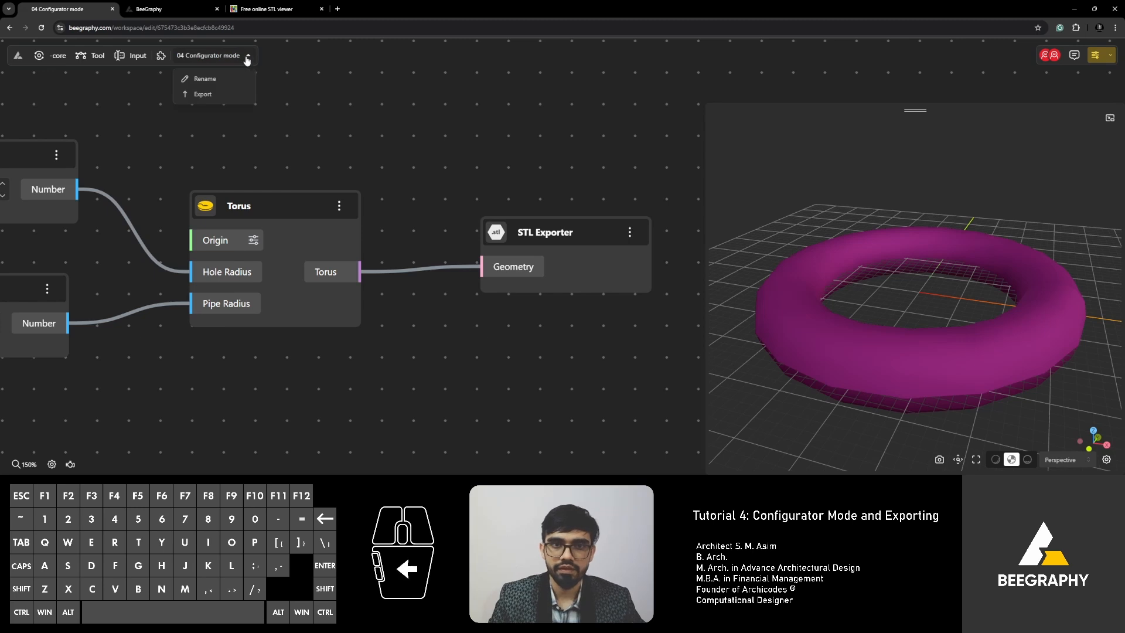
click(249, 59)
click(245, 58)
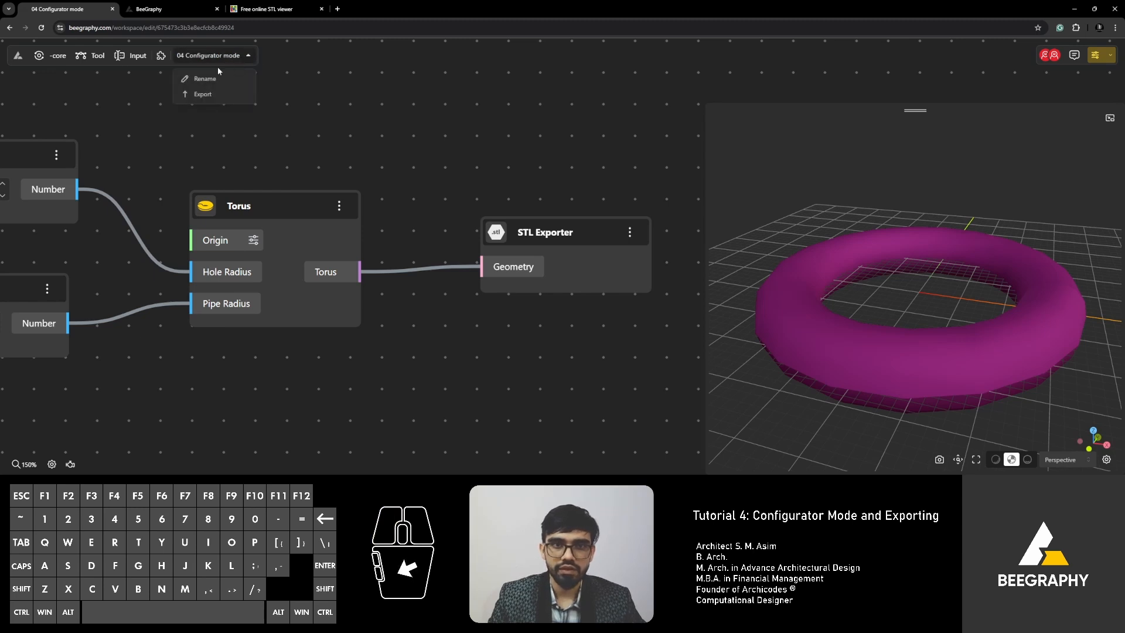
click(209, 98)
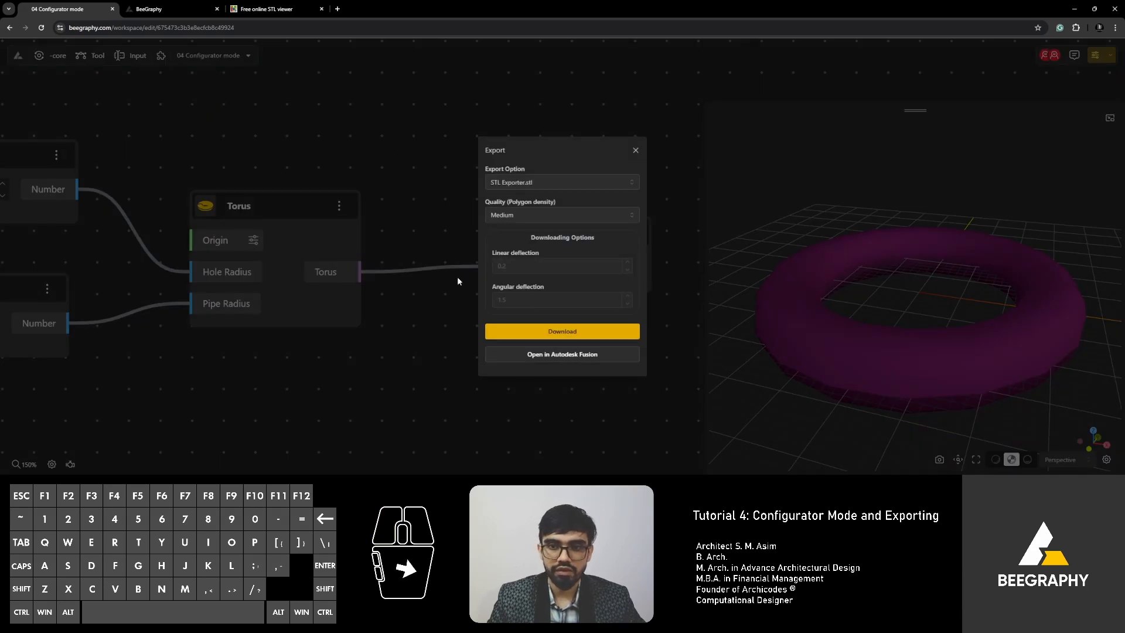
click(526, 183)
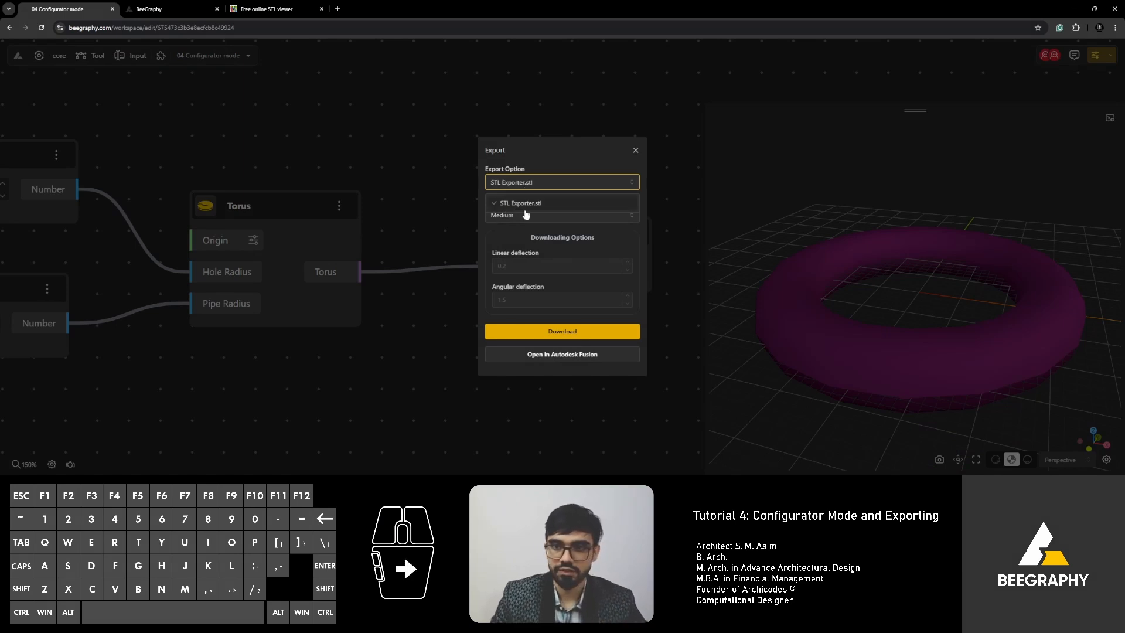
click(427, 161)
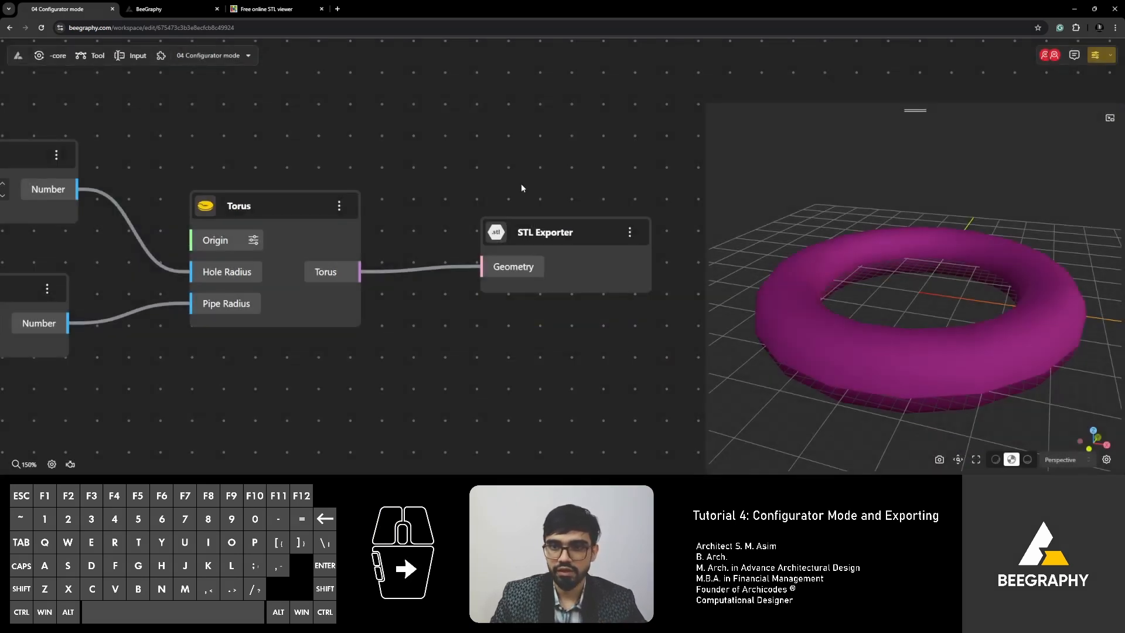
Download the torus at Medium quality as '04 Configurator mode-STL Exporter-medium quality.stl', then shift the node aside.
click(201, 56)
click(203, 90)
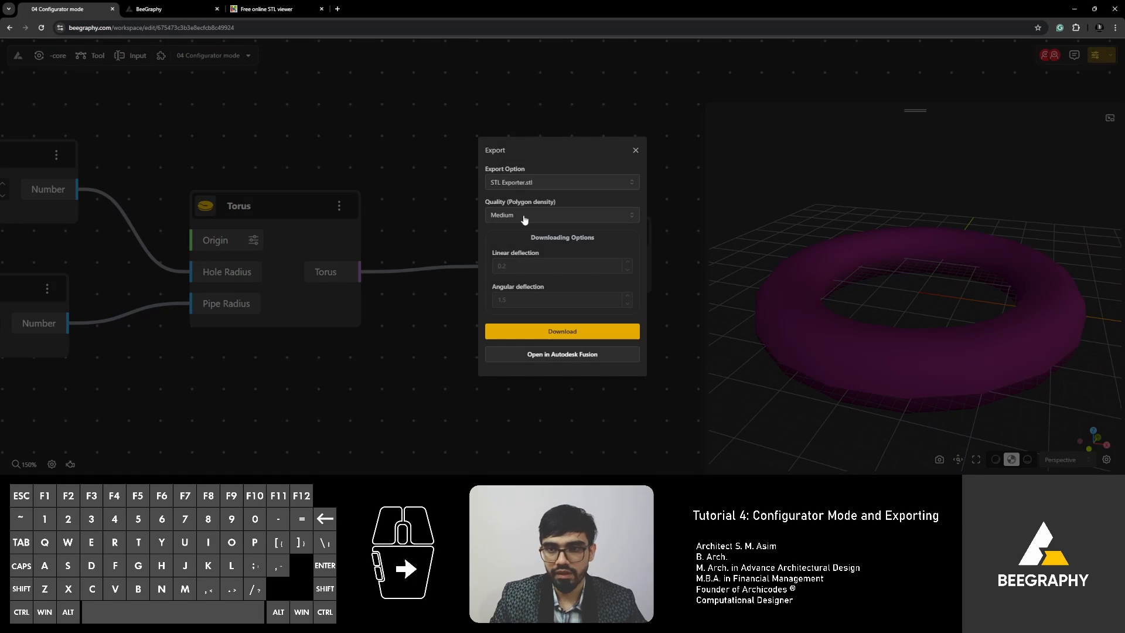
click(578, 218)
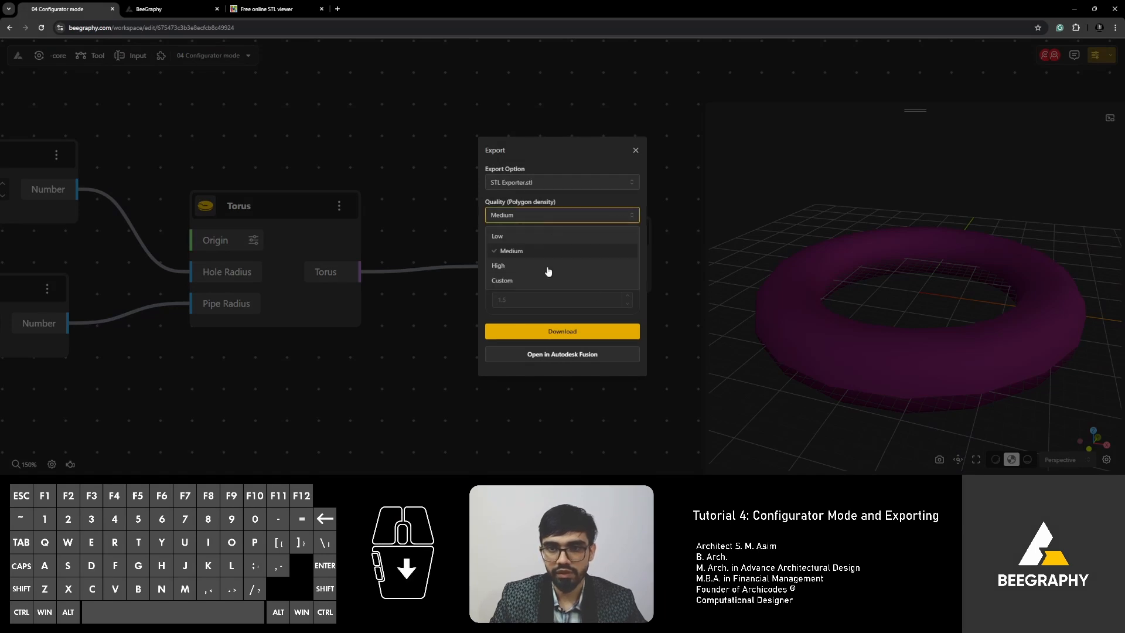
click(550, 217)
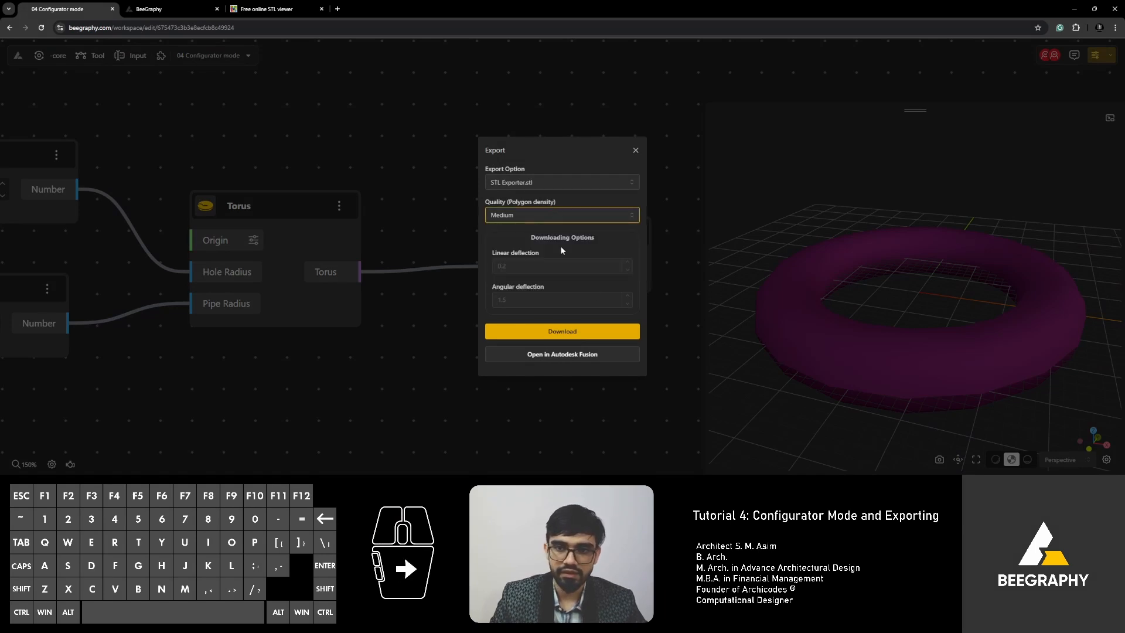
click(578, 331)
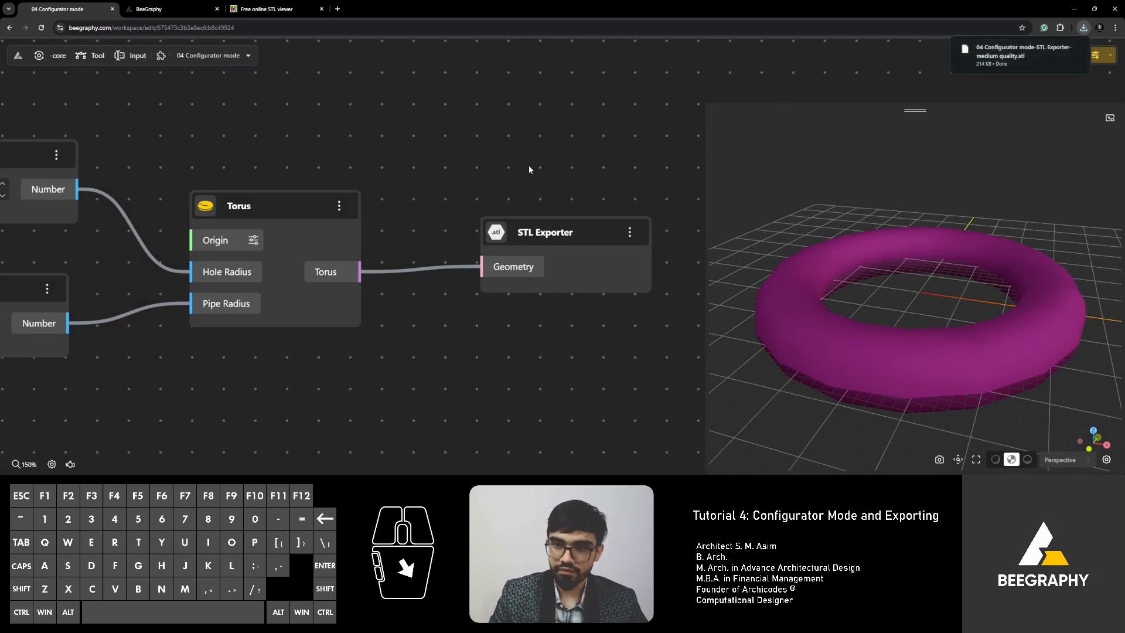
drag(544, 237, 574, 237)
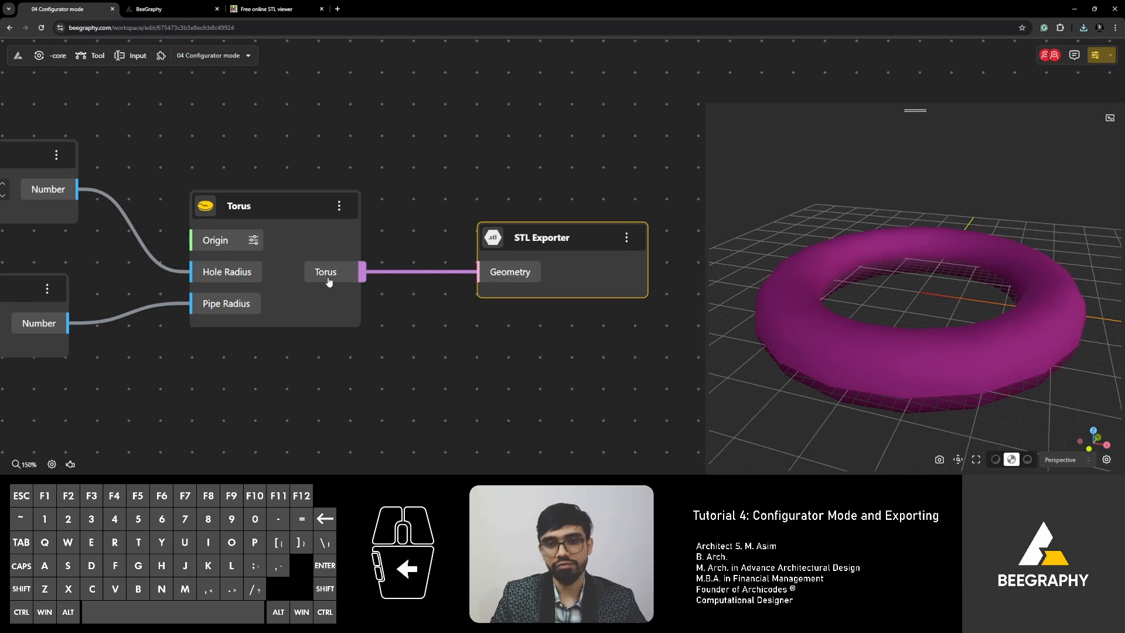
click(521, 243)
Search 'dx' on the empty canvas and add a DXF Exporter node below the STL Exporter.
drag(522, 242, 576, 236)
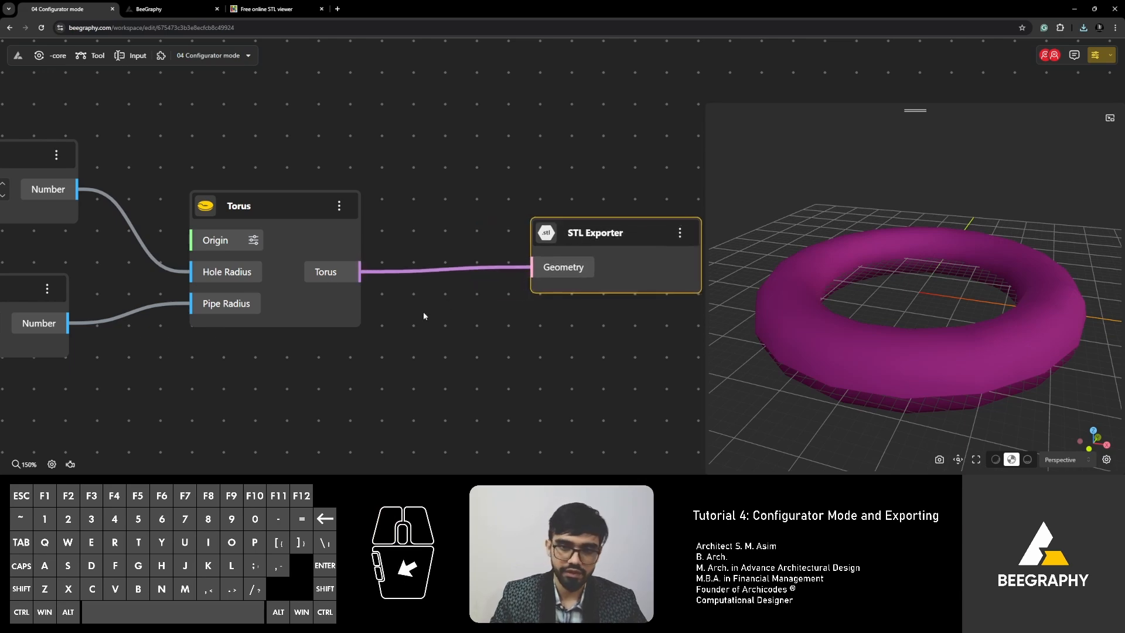
click(424, 312)
right_drag(463, 334, 419, 322)
scroll(422, 323, down, 1)
double_click(493, 344)
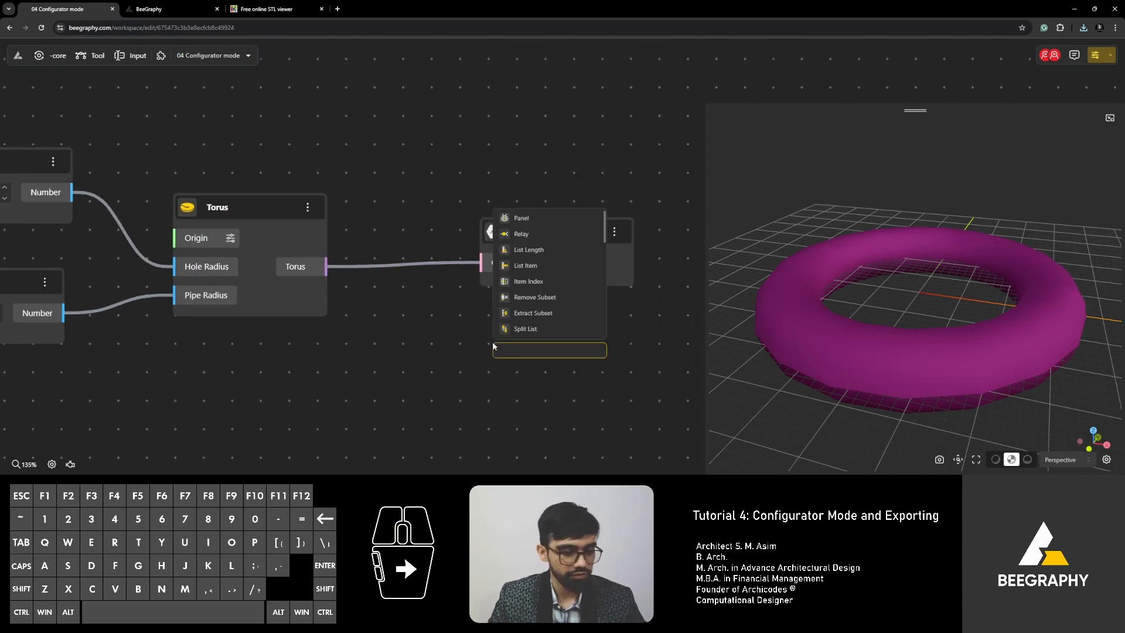
text(dxf)
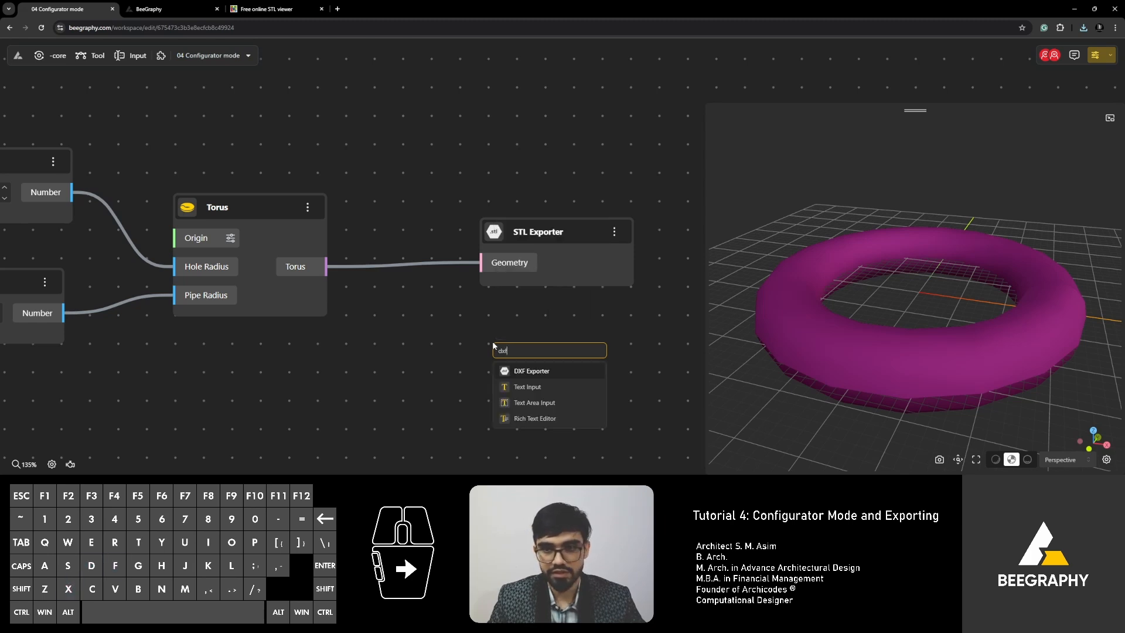
click(546, 372)
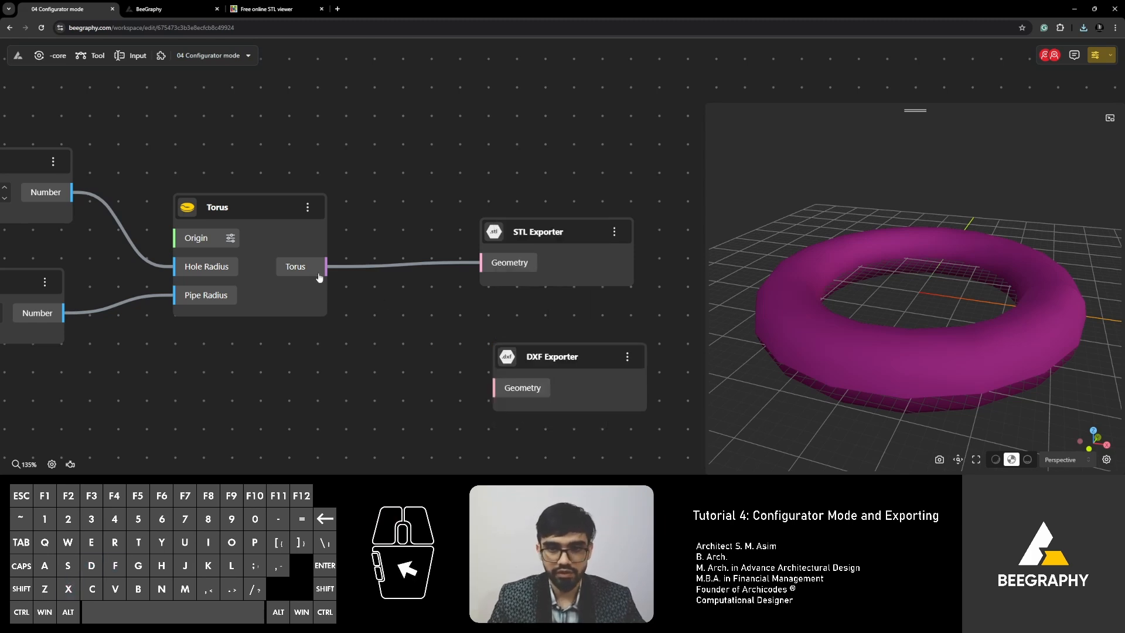
Wire Torus into the DXF Exporter's Geometry, then export with DXF Exporter.dxf and download the 3.1 KB file.
drag(326, 267, 495, 387)
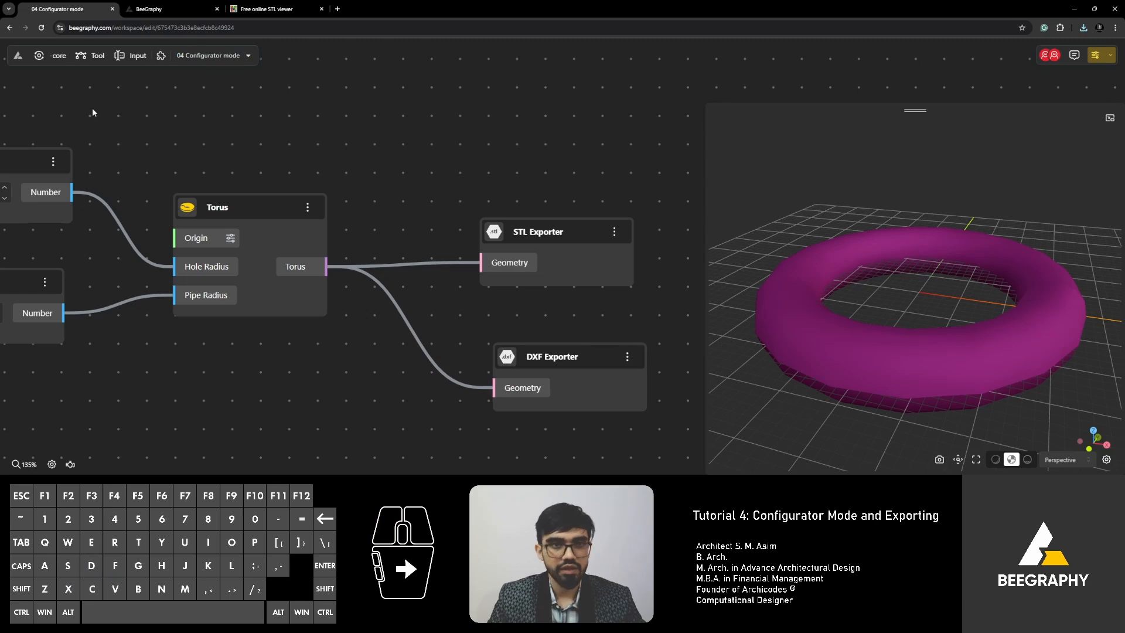
click(180, 63)
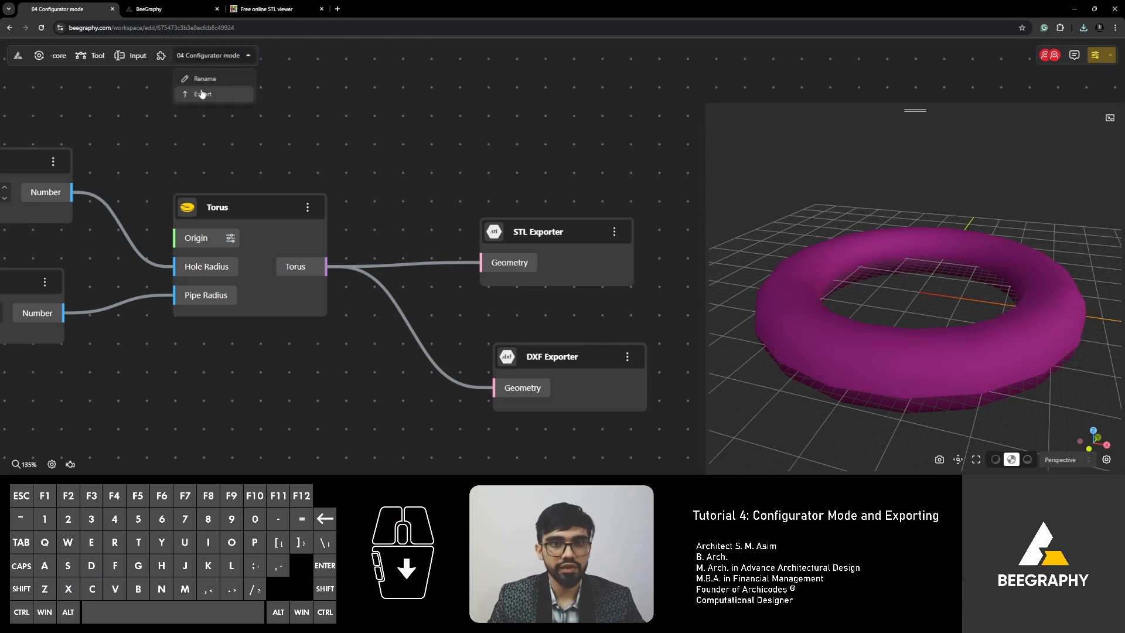
click(200, 94)
click(565, 185)
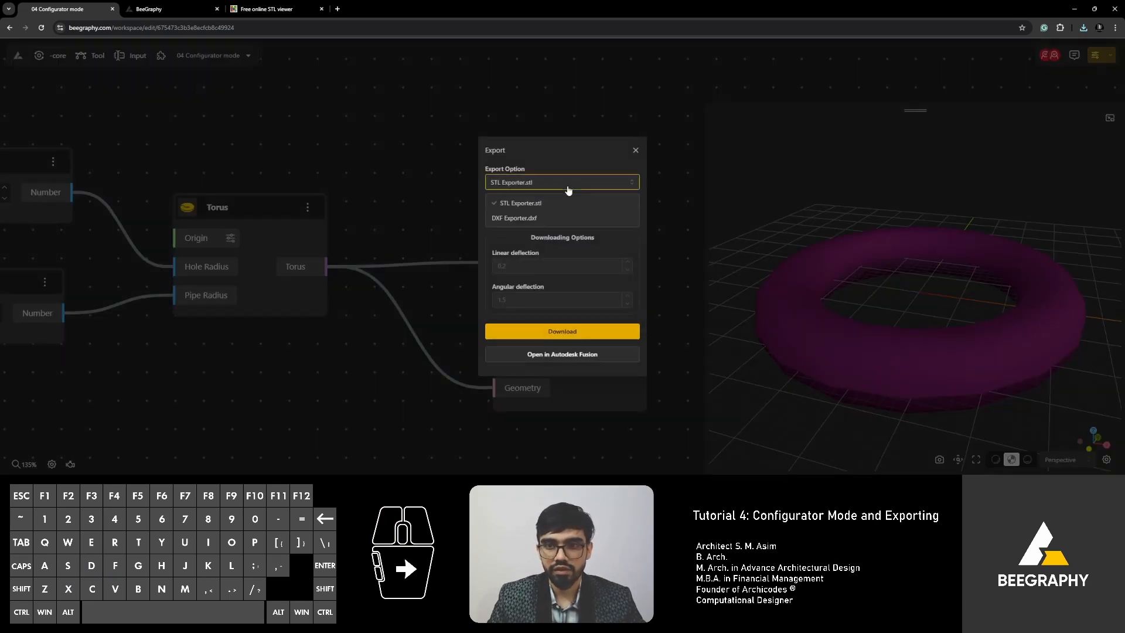
click(508, 218)
click(570, 348)
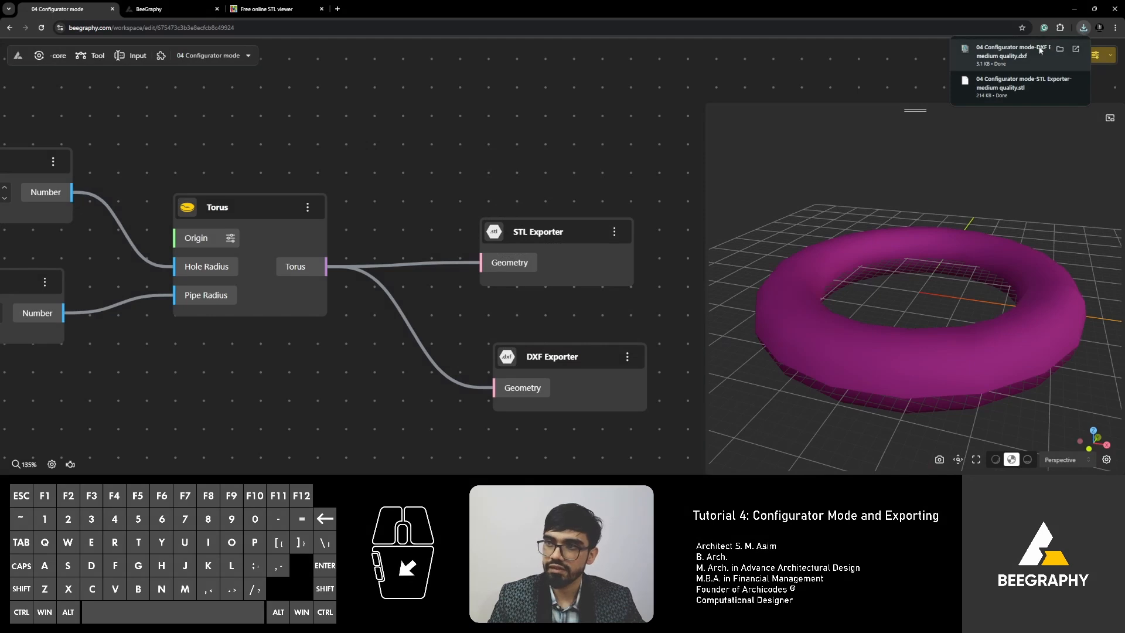
Nudge the DXF Exporter node upward, tidy the view, and open the torus in configurator mode.
scroll(422, 108, down, 4)
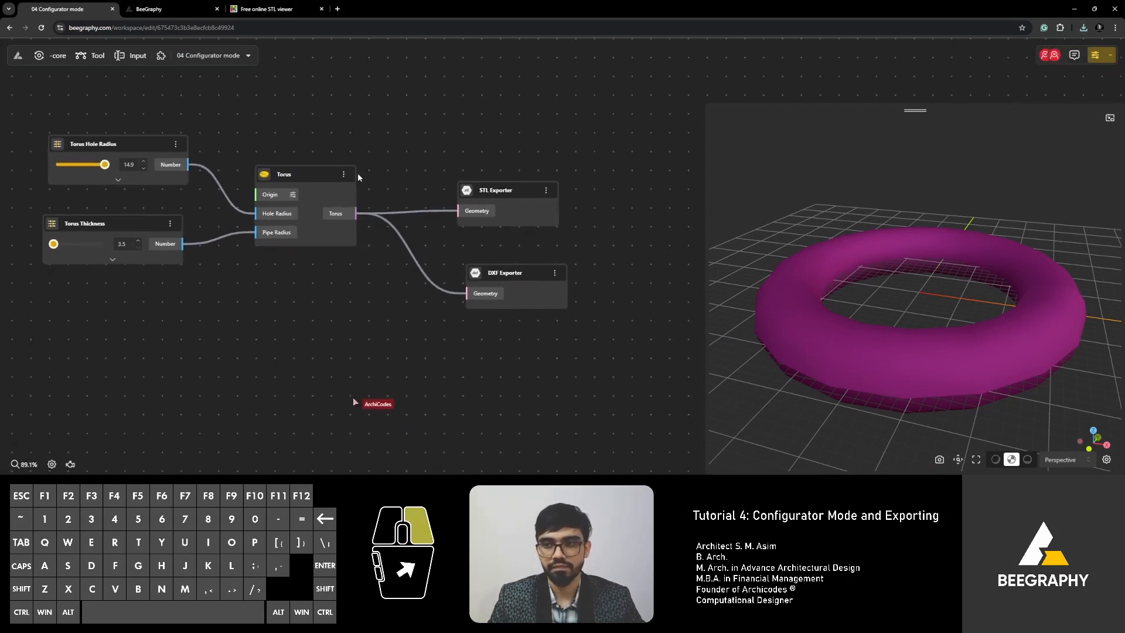
click(505, 269)
drag(505, 268, 507, 258)
scroll(371, 215, up, 5)
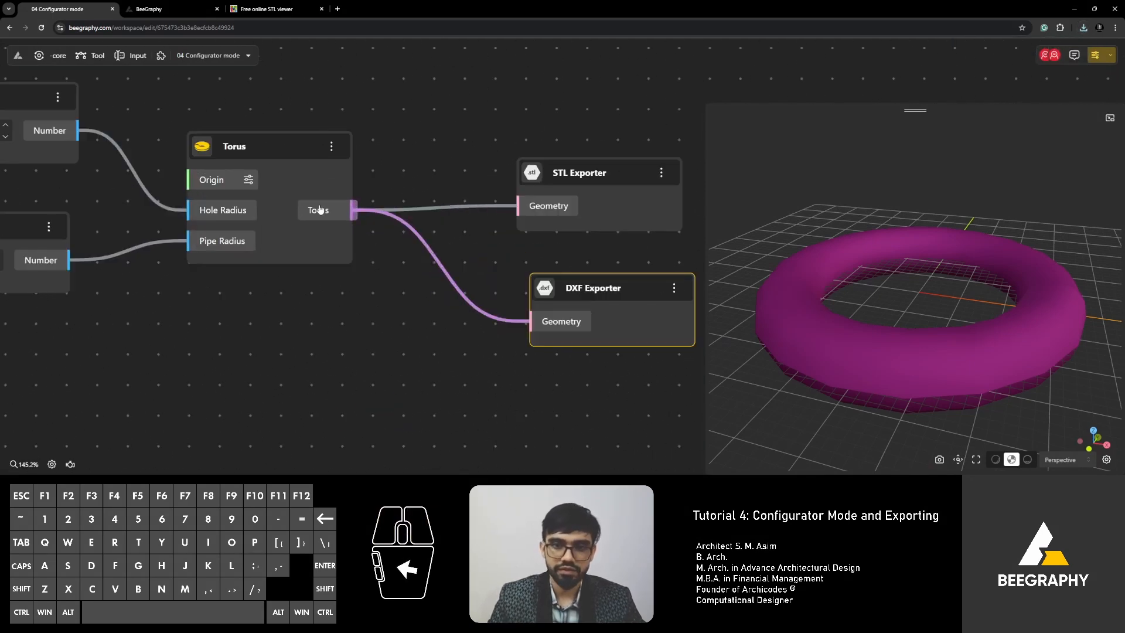
right_drag(412, 167, 434, 190)
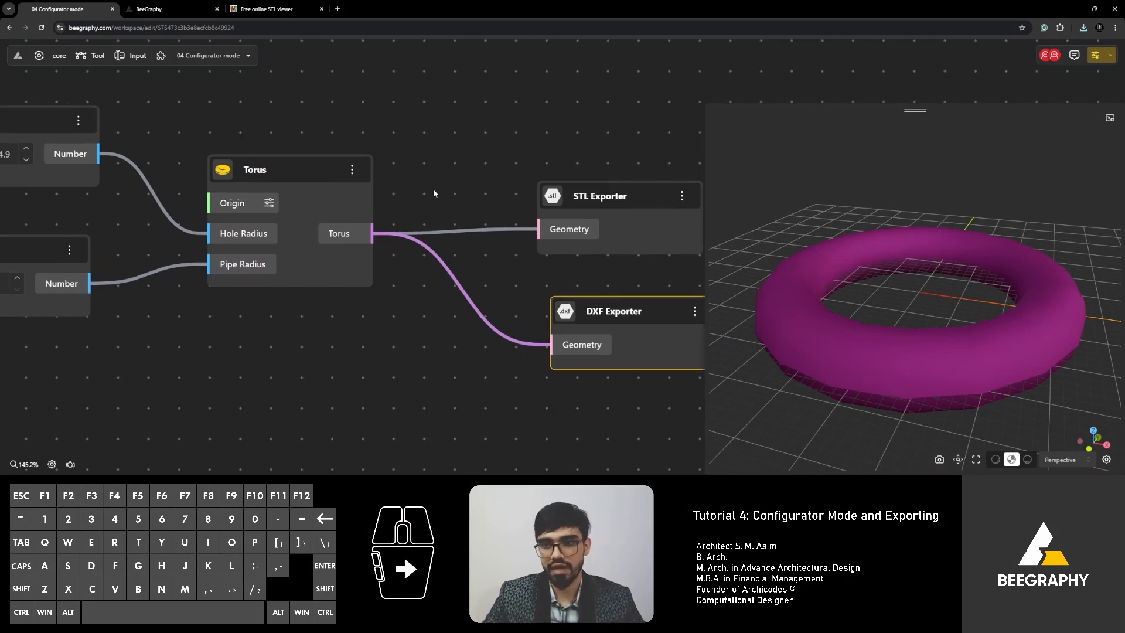
scroll(445, 176, down, 2)
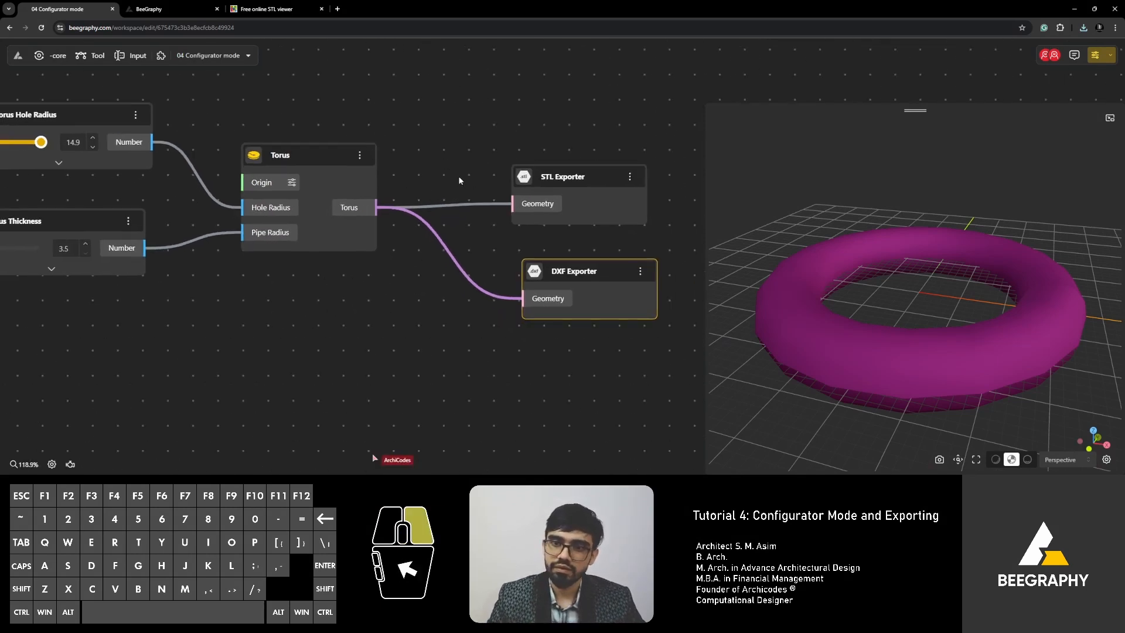
click(443, 185)
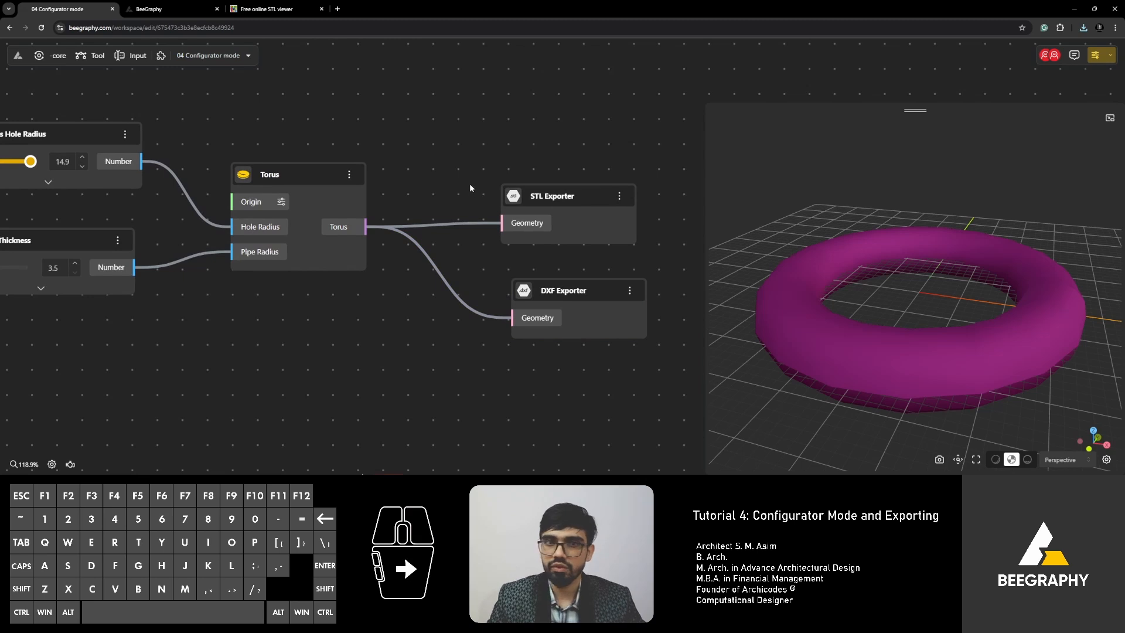
click(1094, 56)
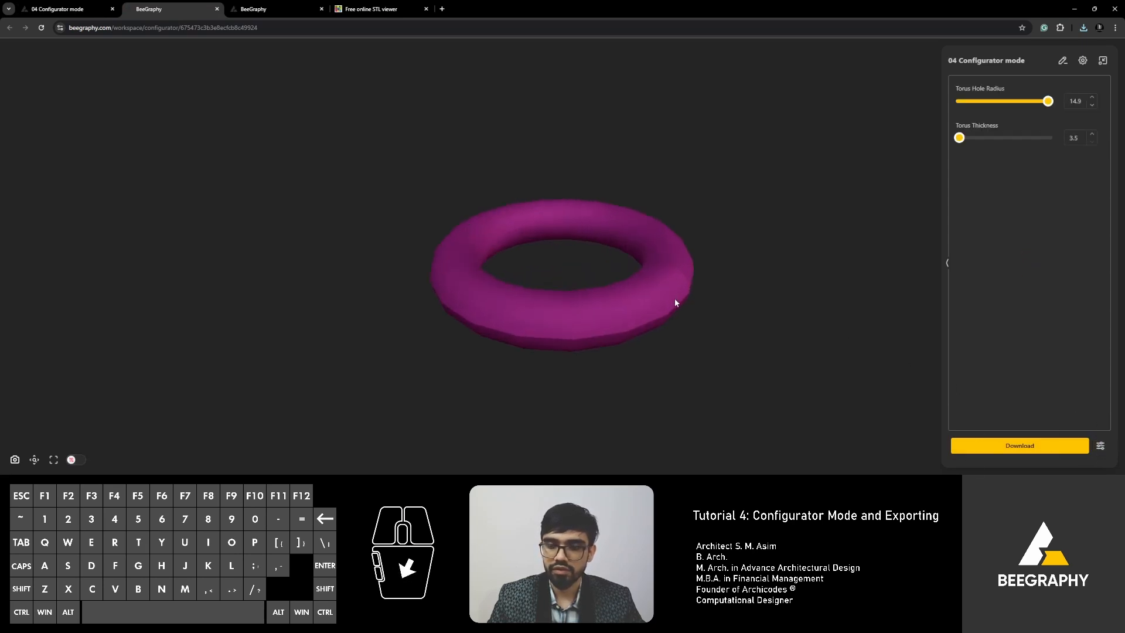
Set Torus Thickness to 5.1 and Torus Hole Radius to 14.3, then download another DXF copy.
drag(675, 302, 641, 296)
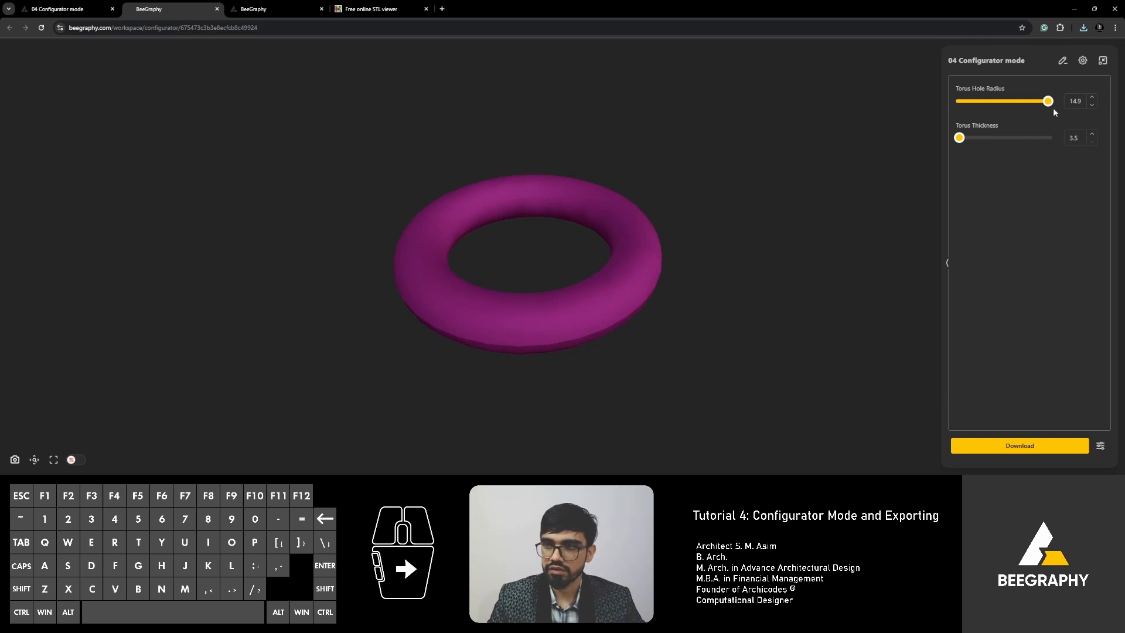
drag(959, 137, 992, 144)
mouse_move(1048, 104)
mouse_down()
mouse_move(1030, 105)
mouse_move(1043, 105)
mouse_up()
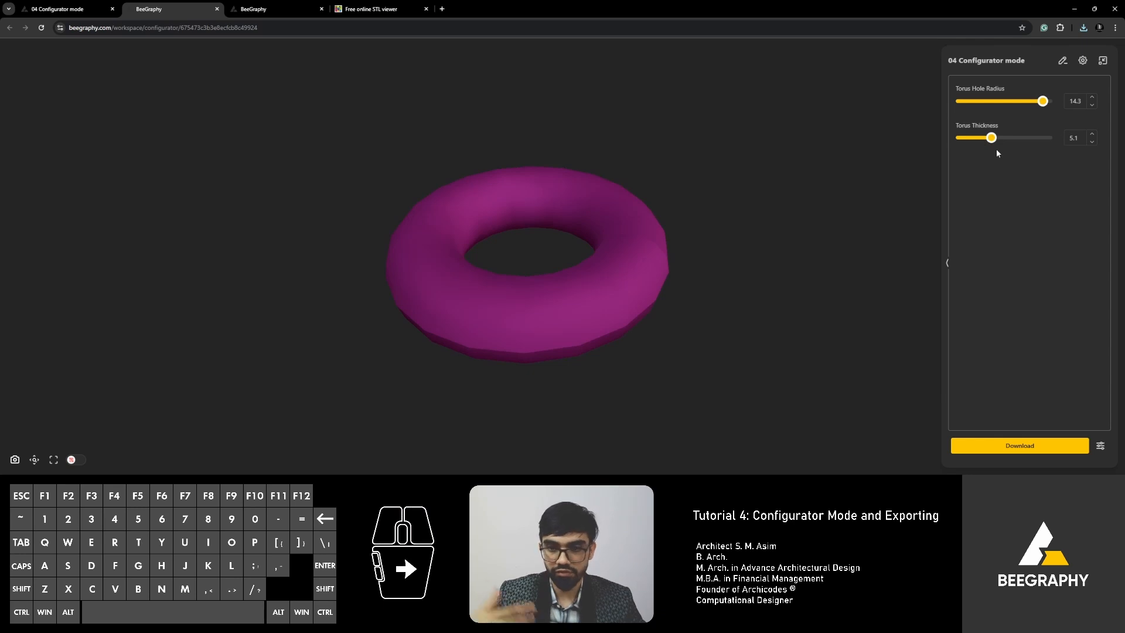
click(1025, 446)
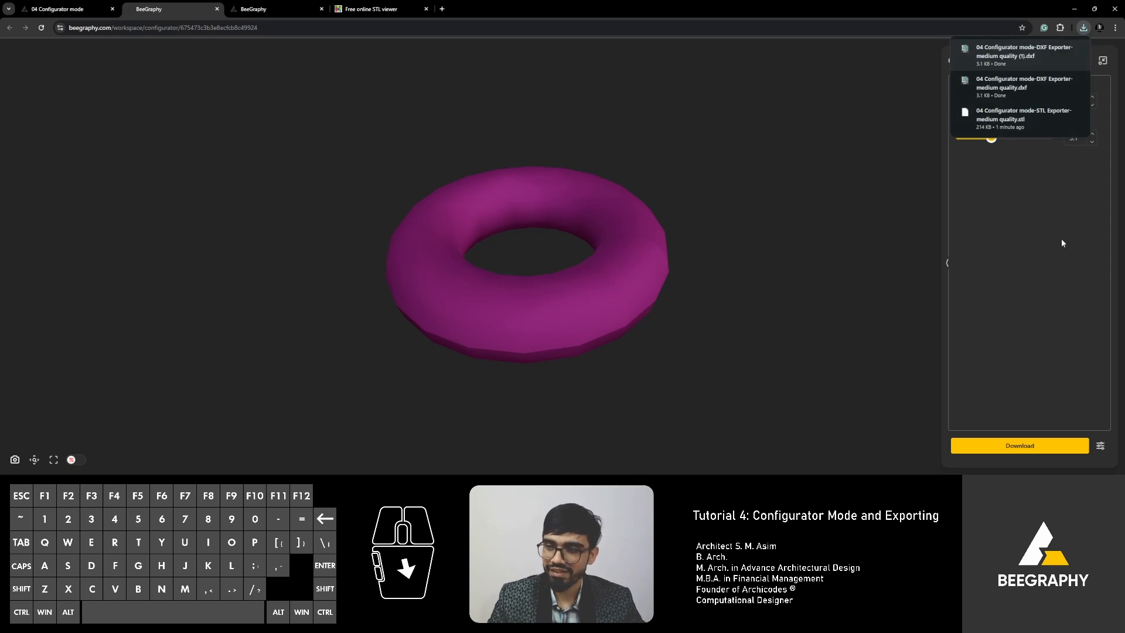
Switch the configurator's Export Option to STL Exporter.stl and download the 245 KB STL of the adjusted torus.
click(1100, 447)
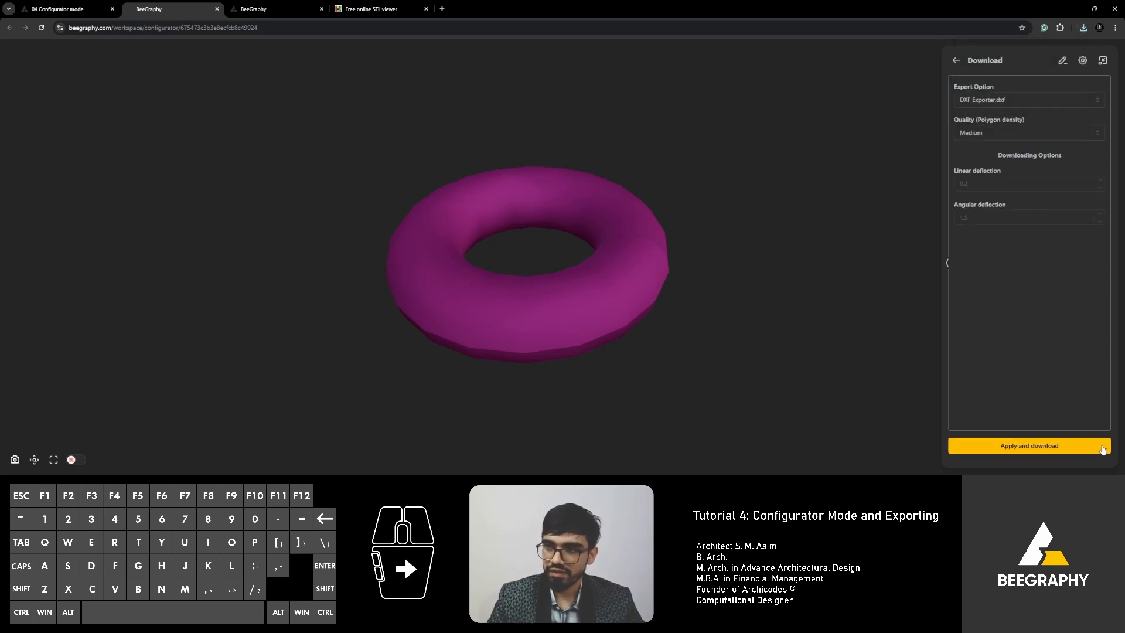
click(956, 60)
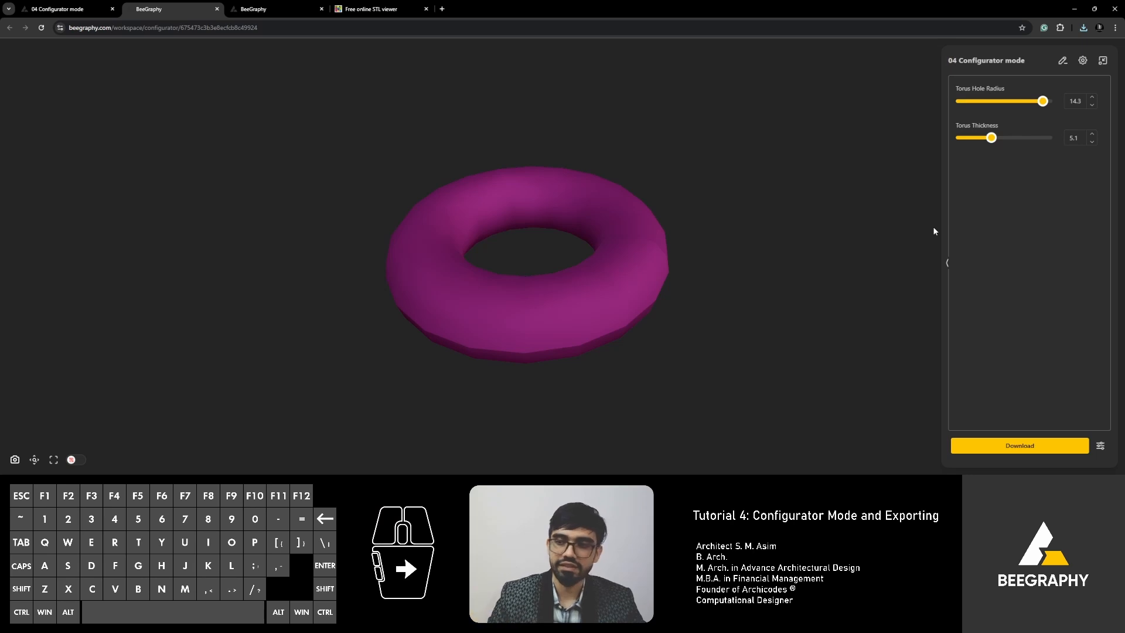
click(1101, 448)
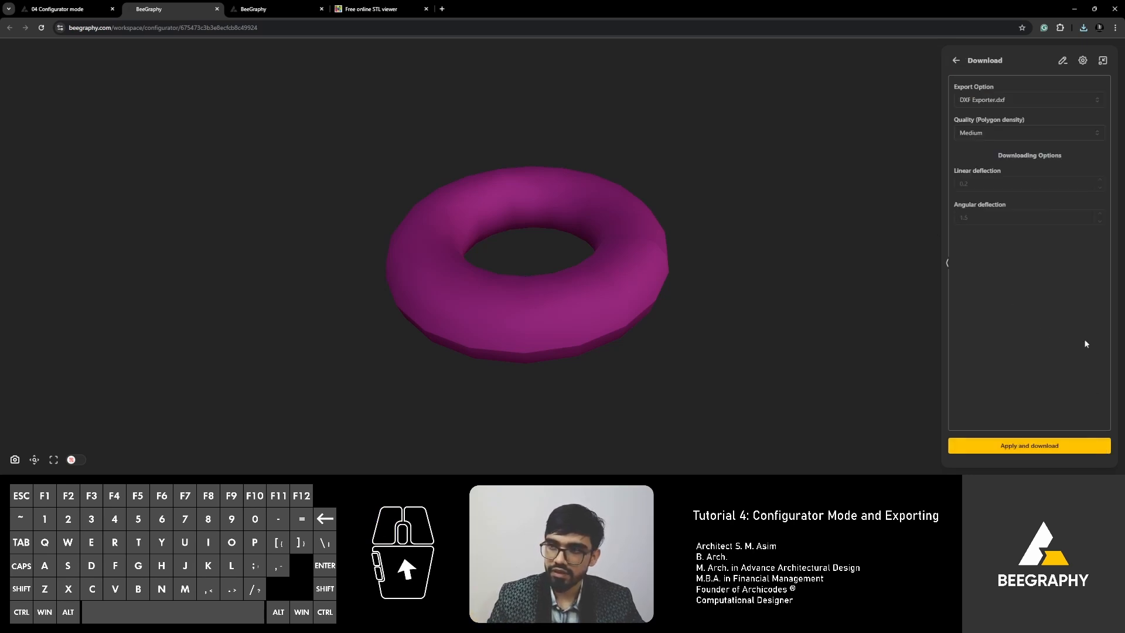
click(1009, 100)
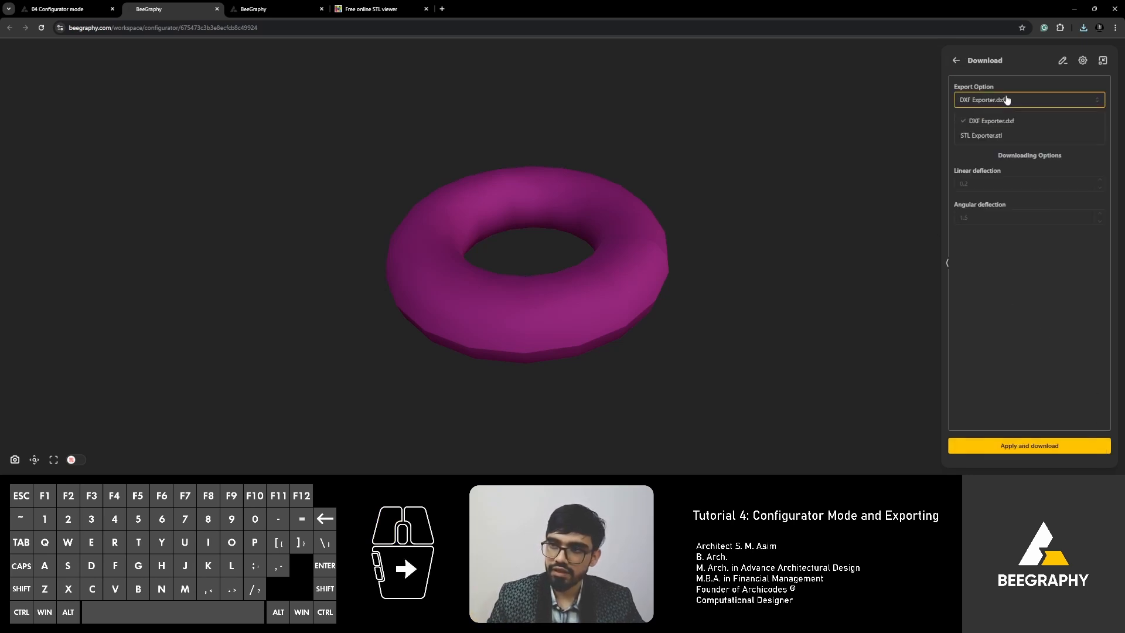
click(988, 140)
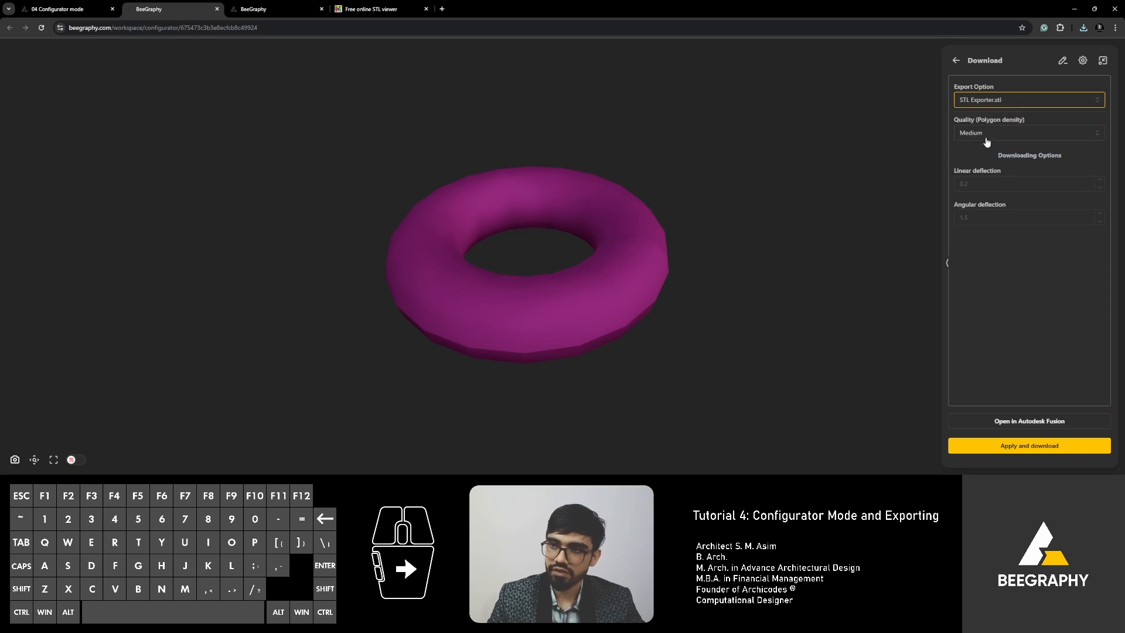
click(1022, 445)
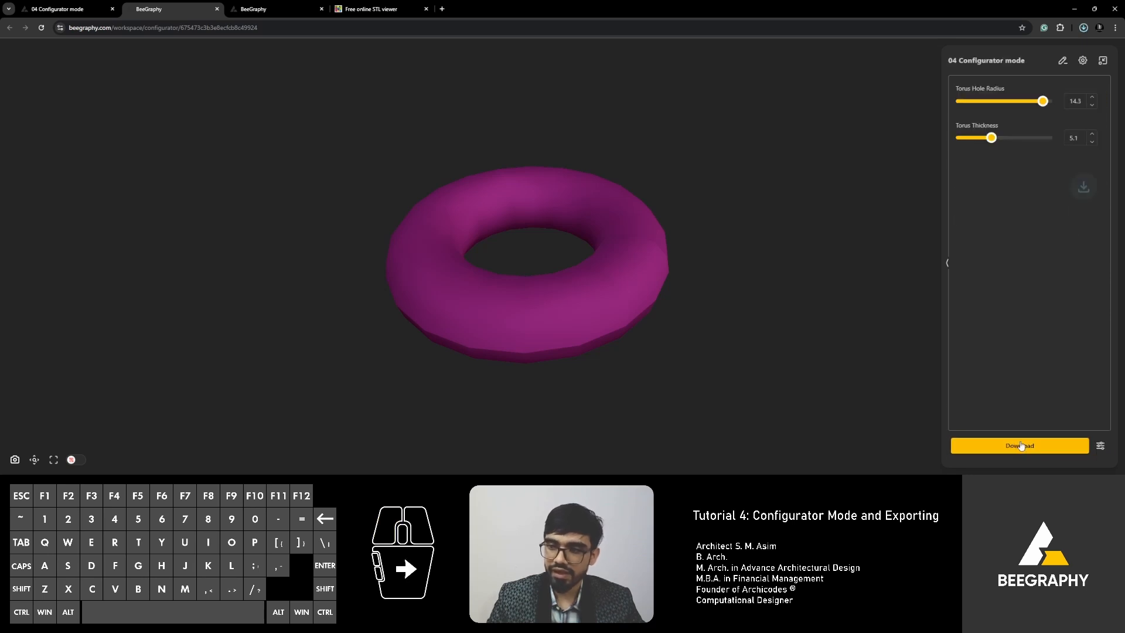
click(1084, 27)
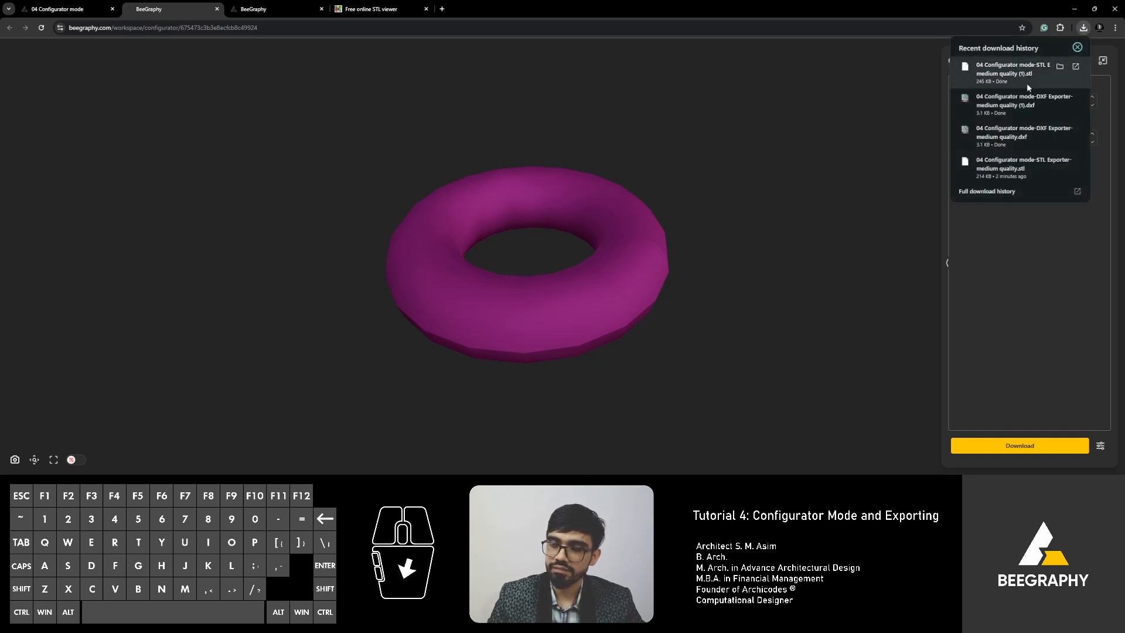
click(1027, 82)
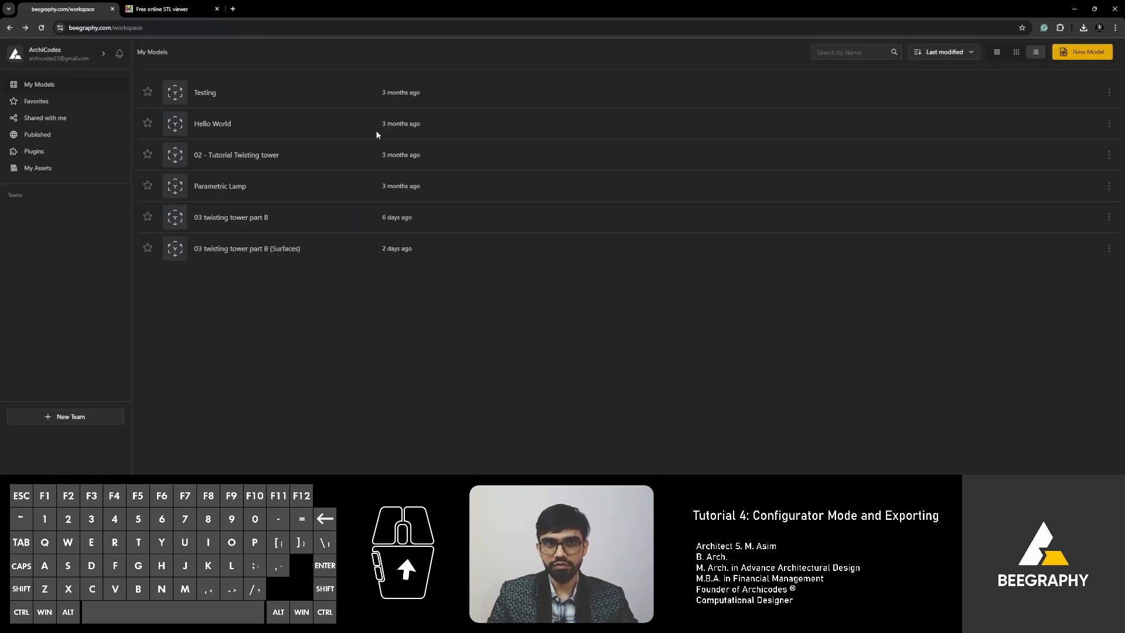
Open the '03 twisting tower part 8 (Surfaces)' model from the My Models list.
click(212, 249)
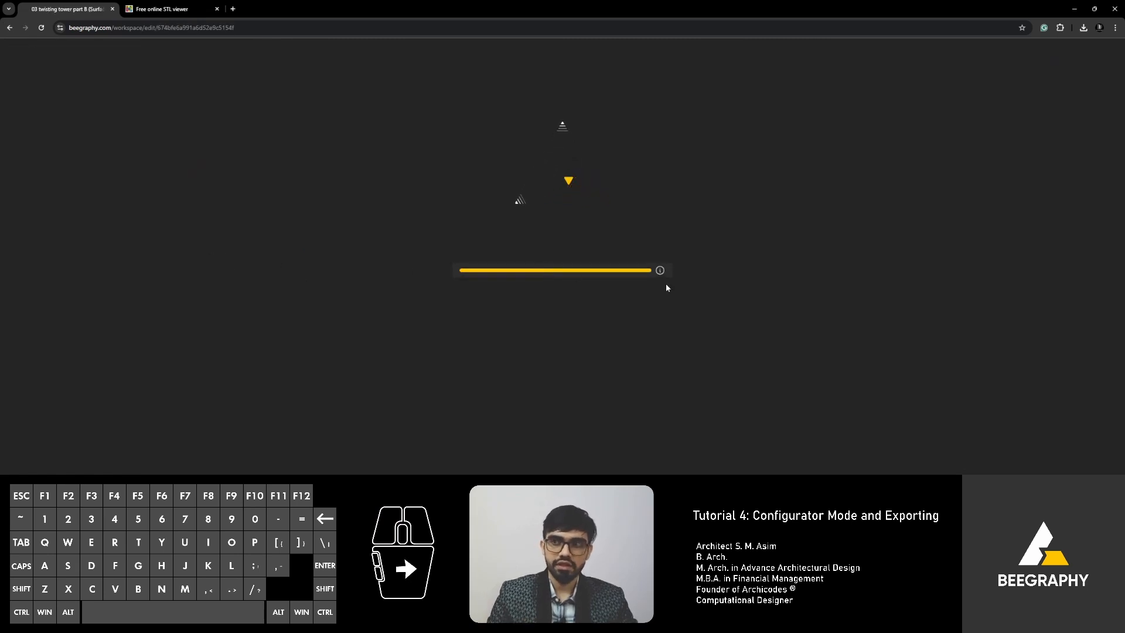
scroll(415, 278, down, 3)
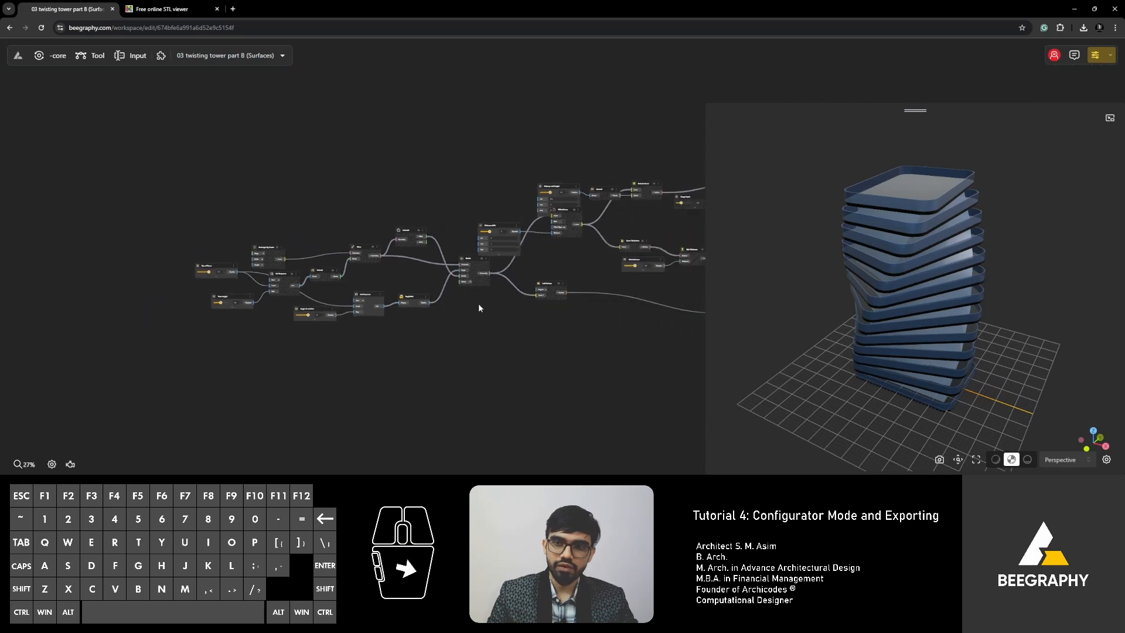
right_drag(497, 312, 435, 331)
scroll(519, 317, up, 2)
right_drag(538, 310, 515, 325)
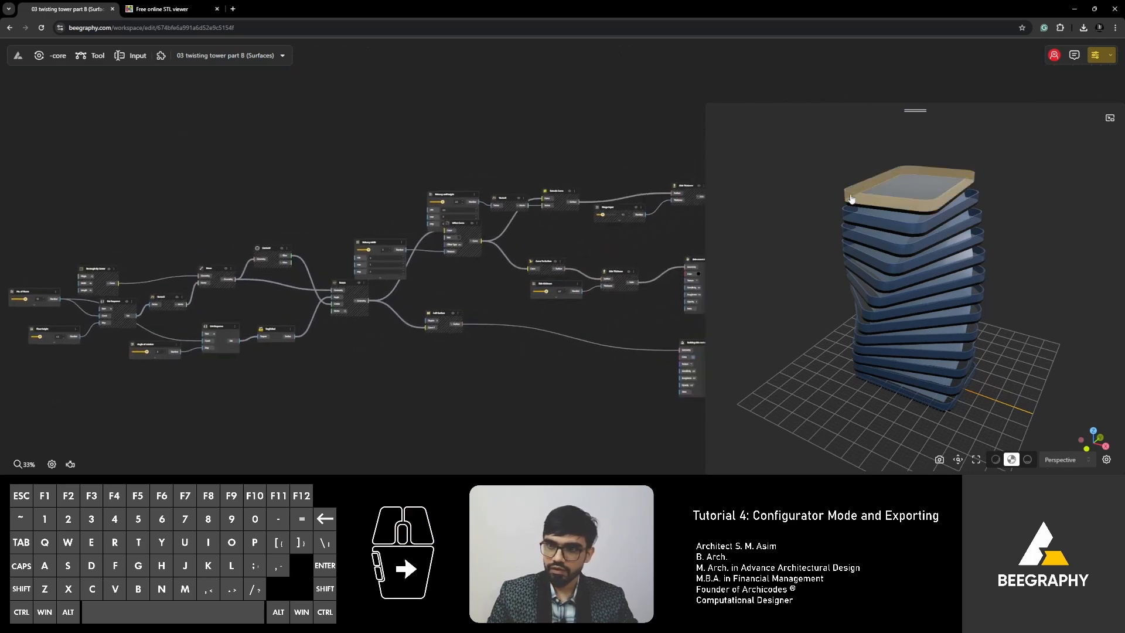
right_drag(543, 262, 438, 220)
scroll(279, 280, up, 5)
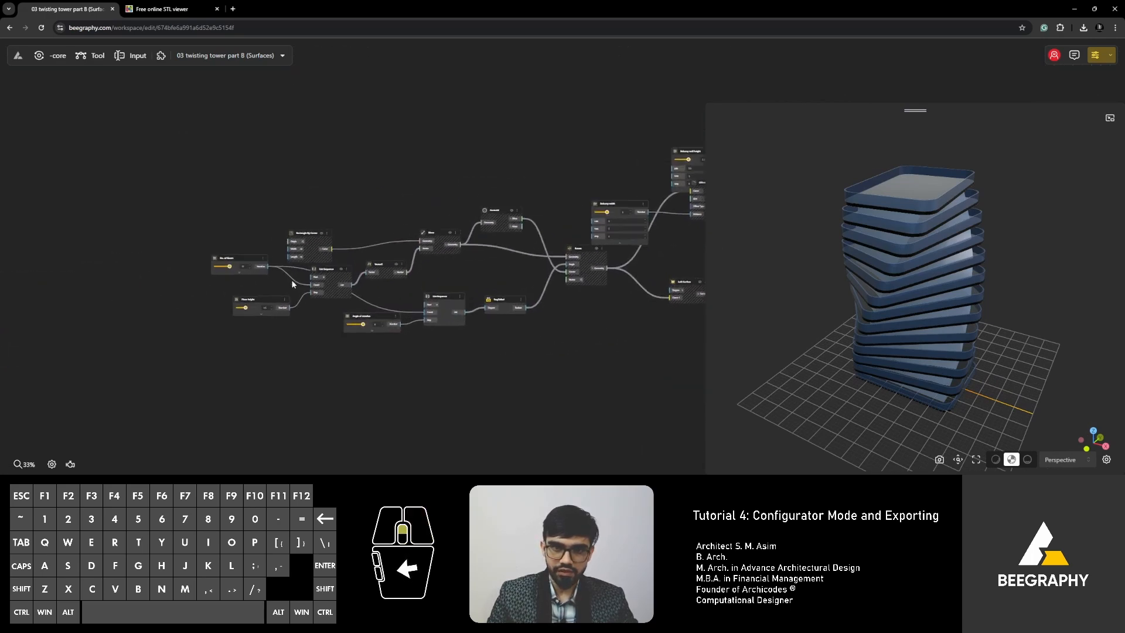
right_drag(279, 280, 324, 269)
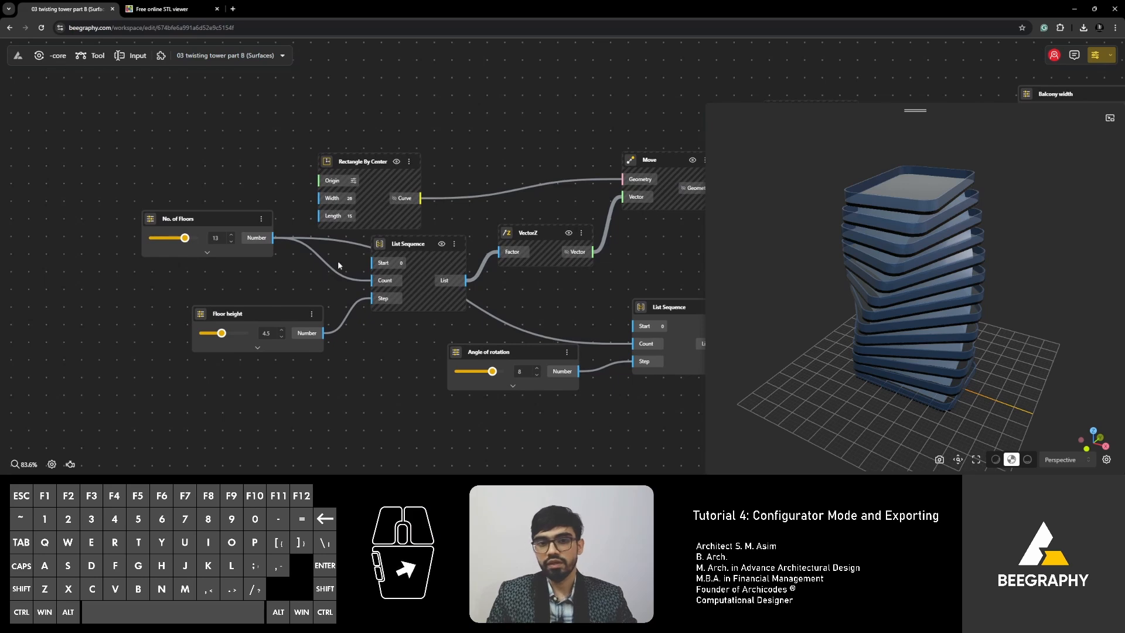
right_drag(404, 217, 371, 230)
scroll(371, 229, down, 3)
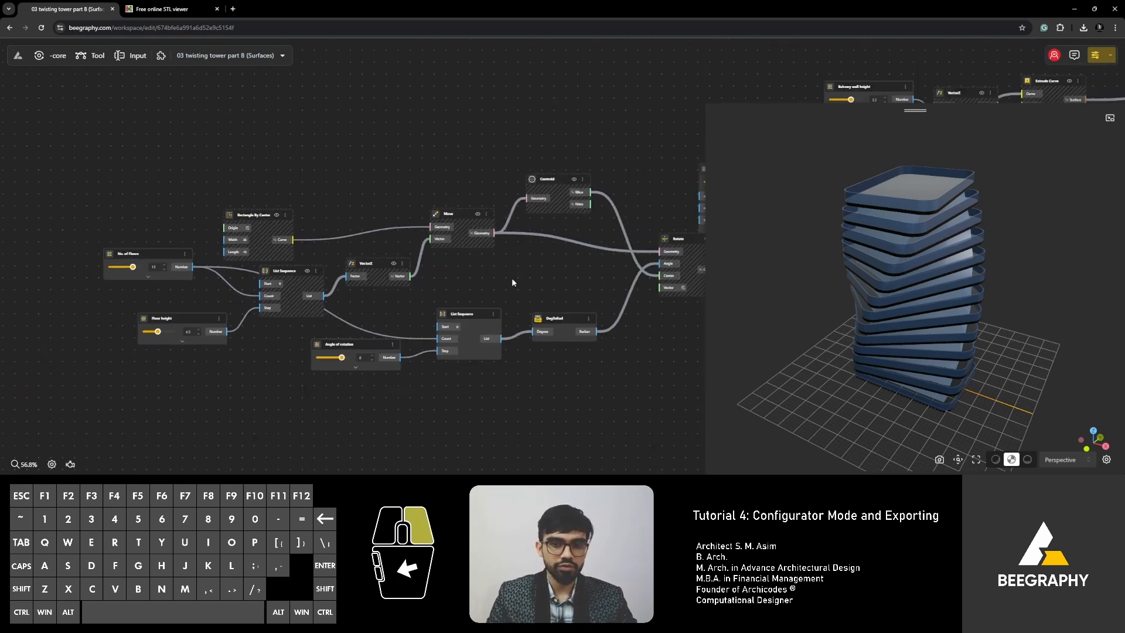
right_drag(511, 279, 366, 304)
right_drag(452, 283, 332, 310)
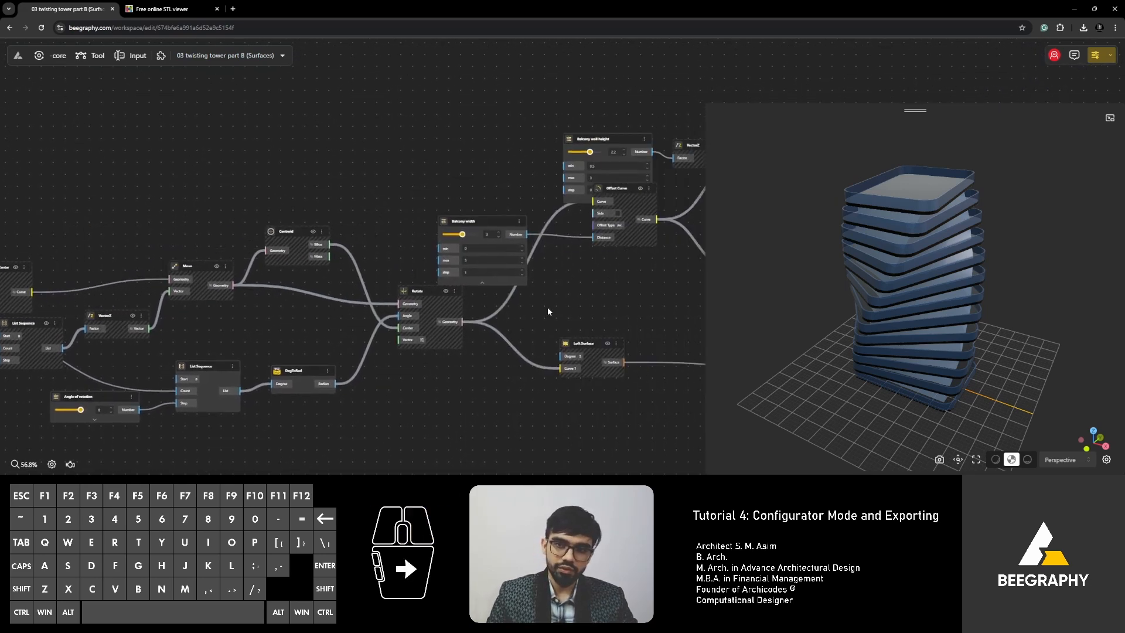
right_drag(547, 307, 445, 349)
right_drag(549, 337, 472, 340)
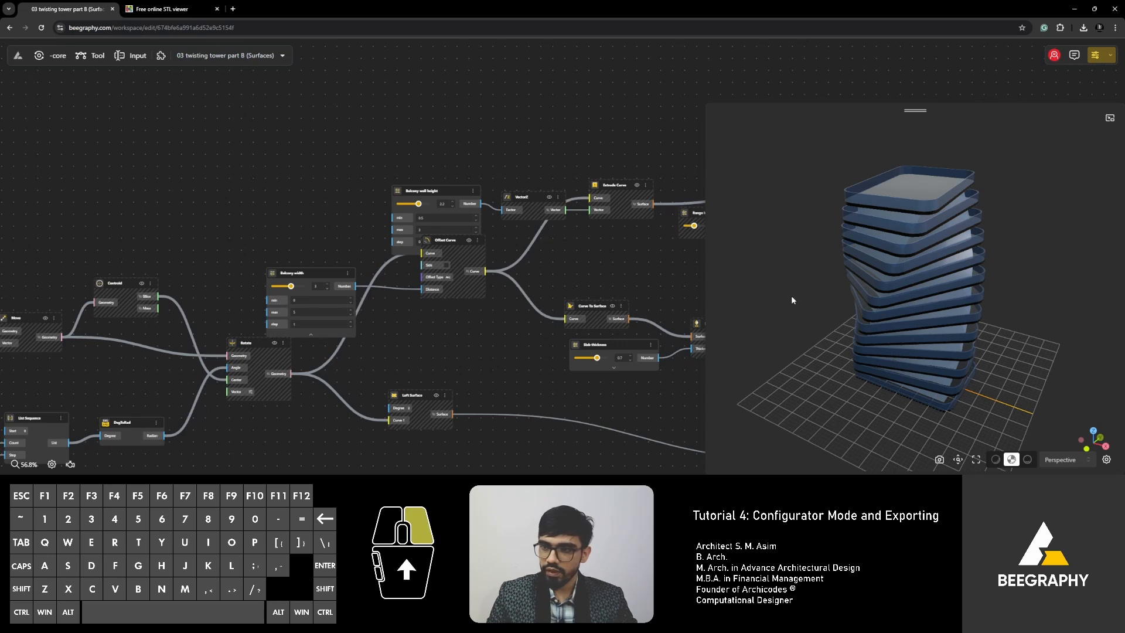
mouse_move(791, 296)
mouse_down()
mouse_move(800, 286)
mouse_move(780, 288)
mouse_up()
right_drag(578, 344, 510, 324)
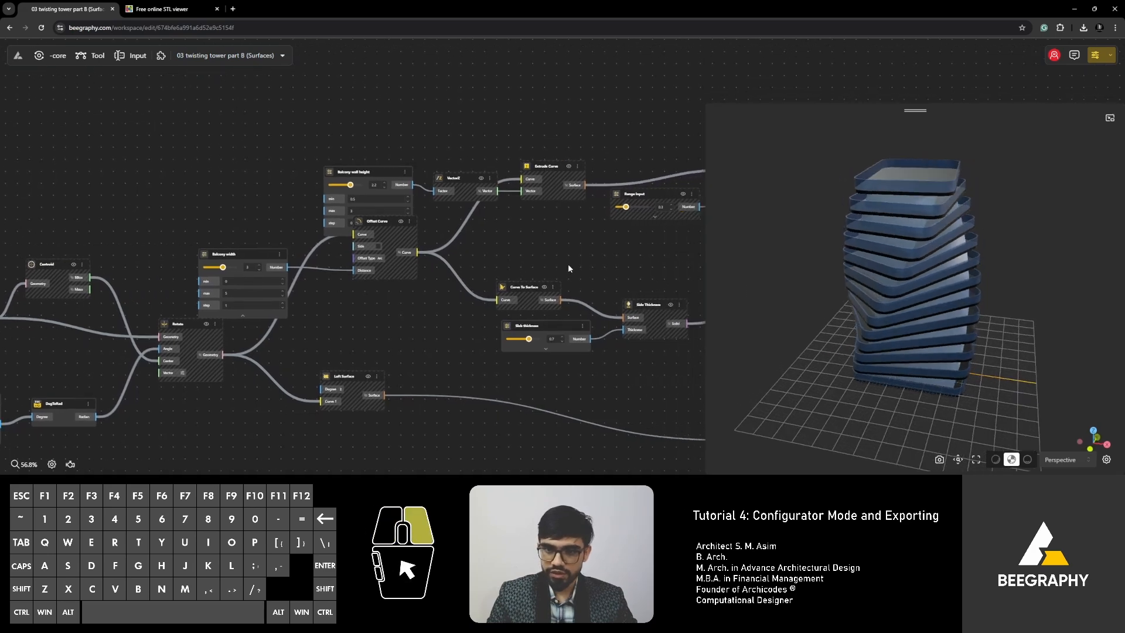
right_drag(567, 264, 505, 228)
scroll(494, 272, up, 3)
right_drag(588, 213, 426, 271)
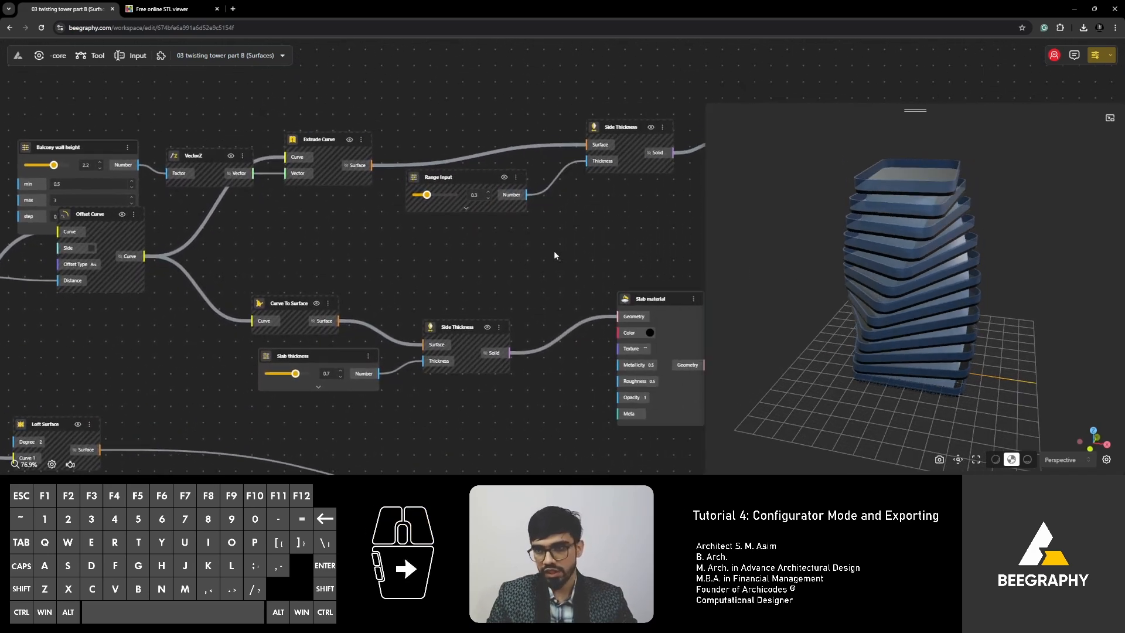
drag(773, 246, 799, 258)
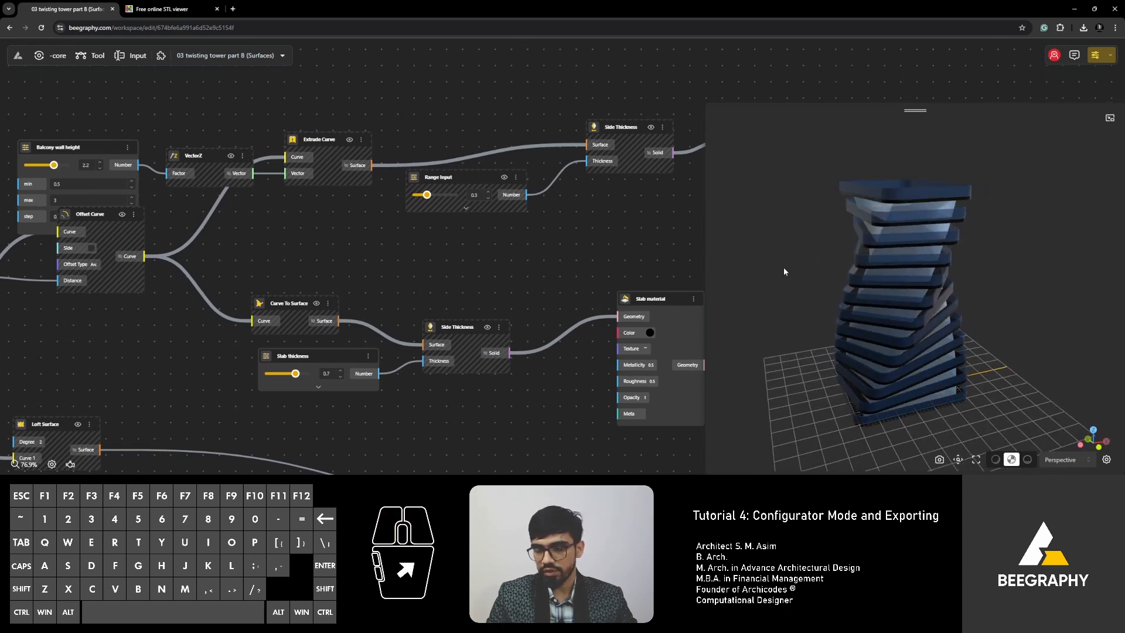
right_drag(865, 259, 899, 226)
drag(899, 226, 756, 256)
right_drag(385, 240, 487, 253)
scroll(390, 214, down, 5)
scroll(486, 256, down, 4)
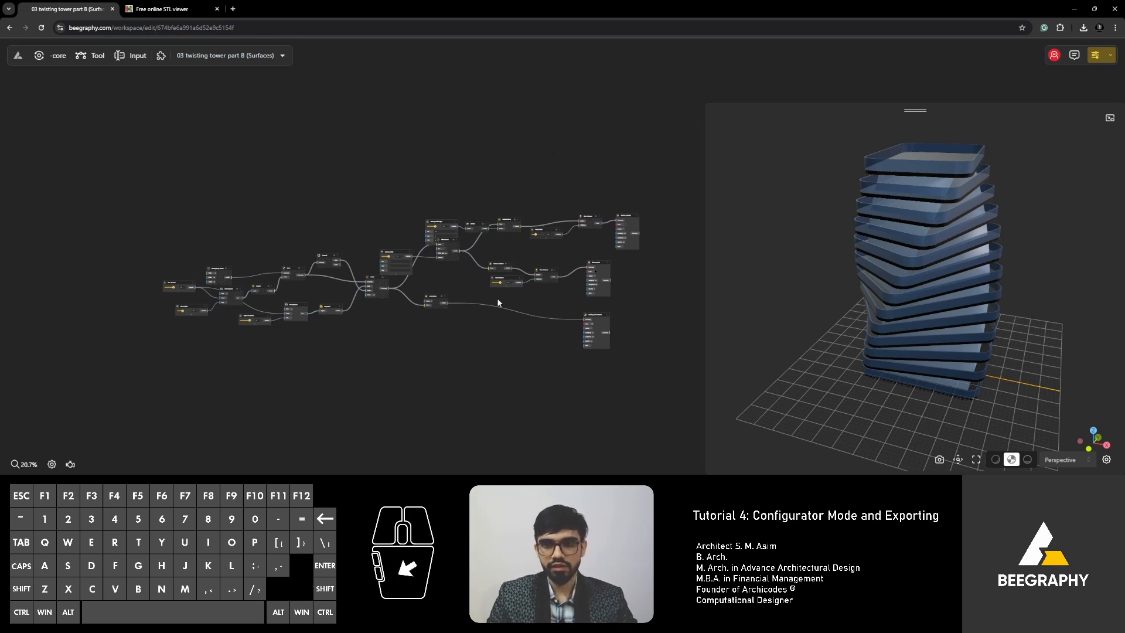
scroll(481, 298, up, 12)
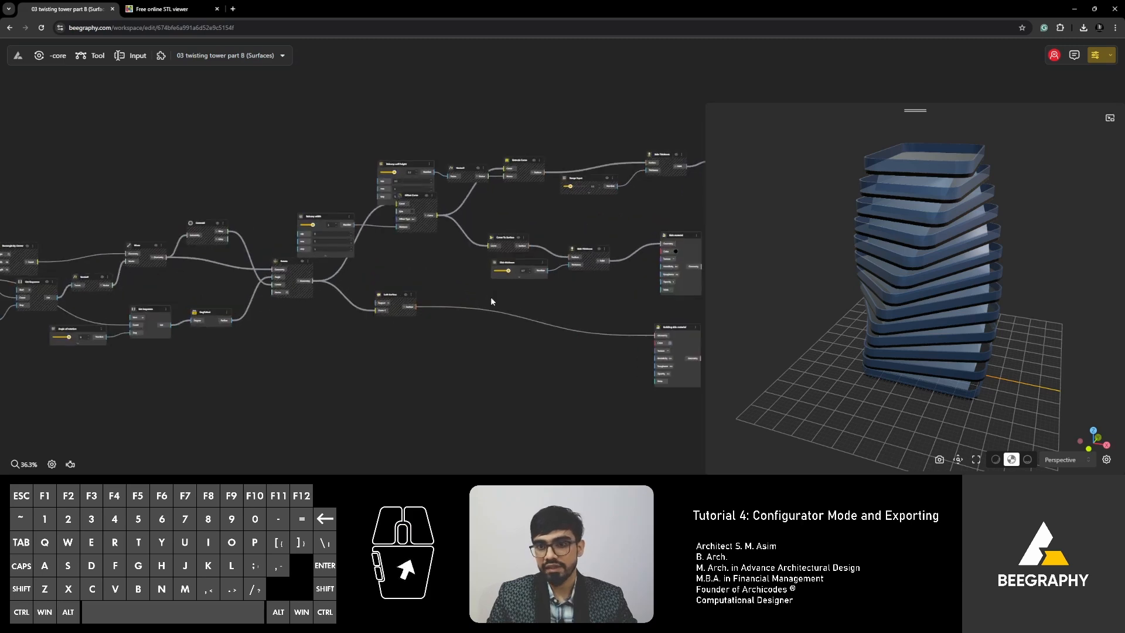
right_drag(120, 276, 342, 257)
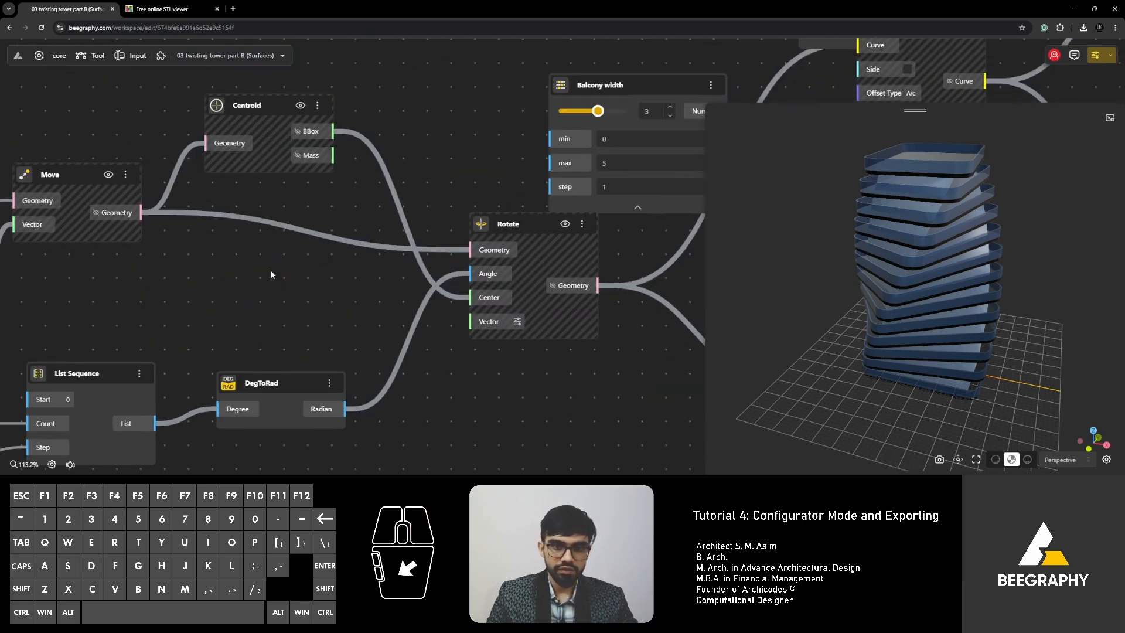
right_drag(249, 318, 423, 248)
right_drag(211, 334, 415, 257)
drag(255, 279, 264, 278)
right_drag(263, 276, 363, 210)
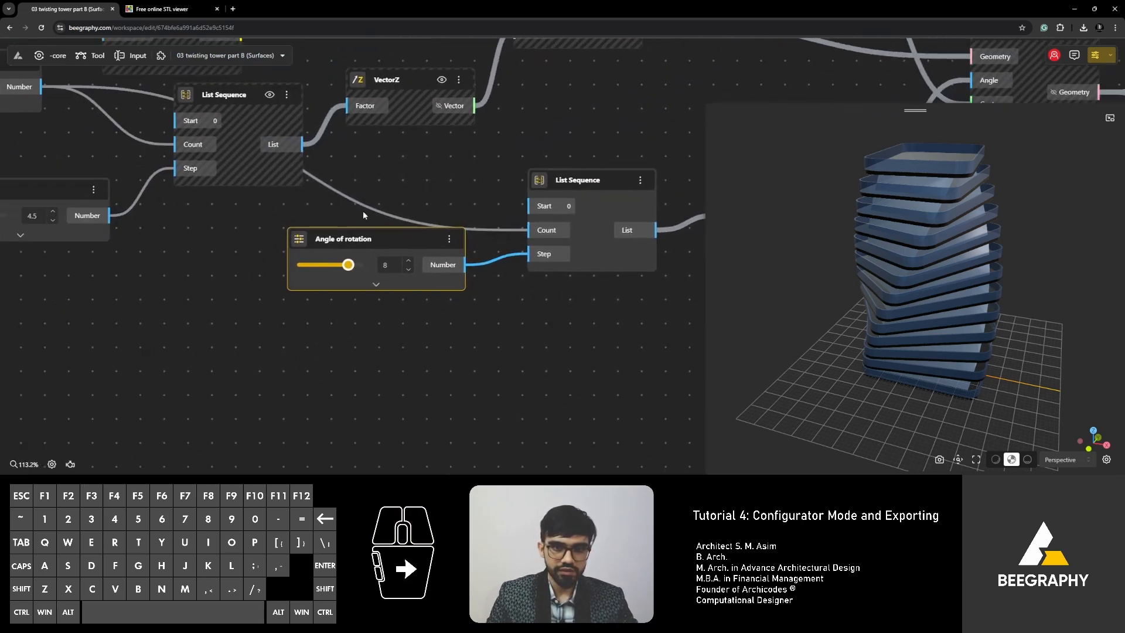
scroll(380, 257, up, 2)
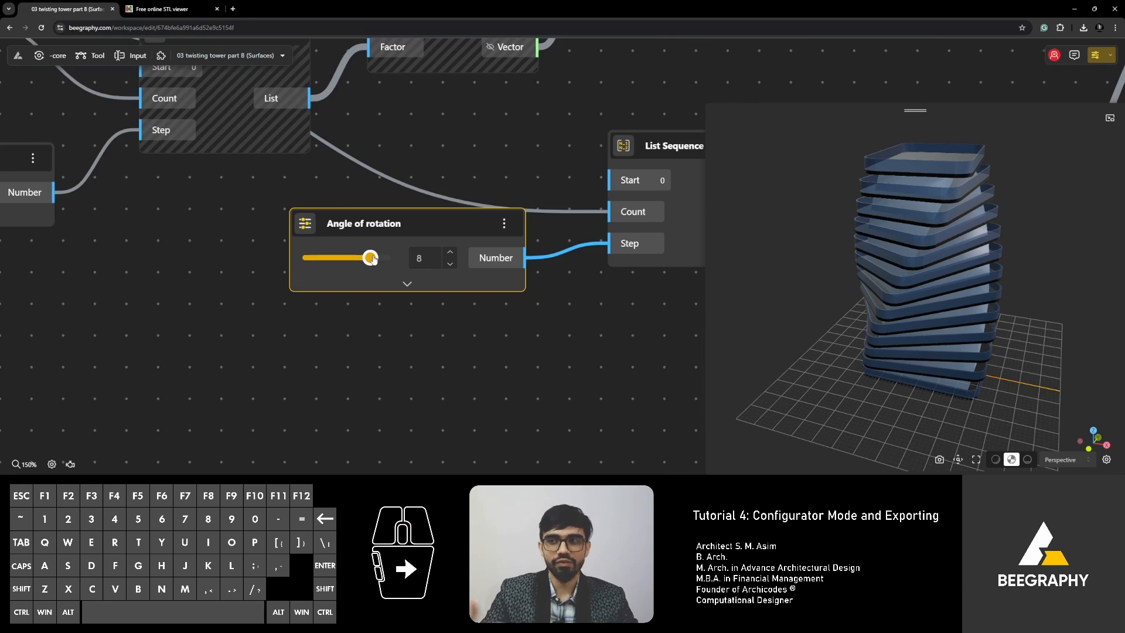
scroll(373, 258, down, 6)
scroll(377, 369, up, 3)
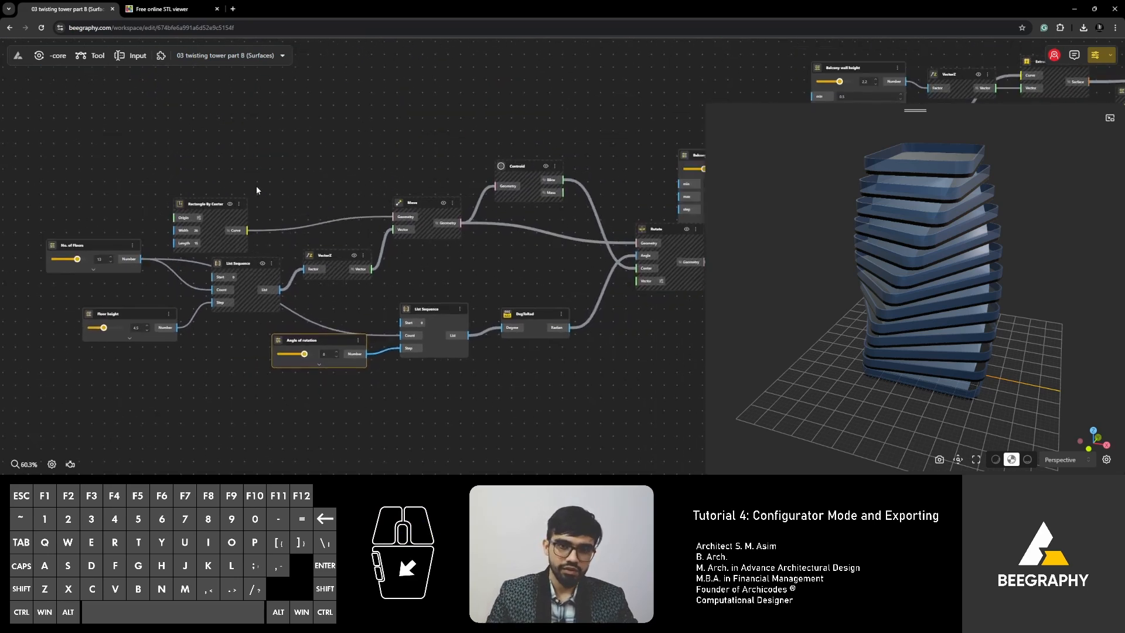
scroll(319, 359, up, 3)
mouse_move(275, 329)
mouse_down()
mouse_move(246, 331)
mouse_move(270, 329)
mouse_up()
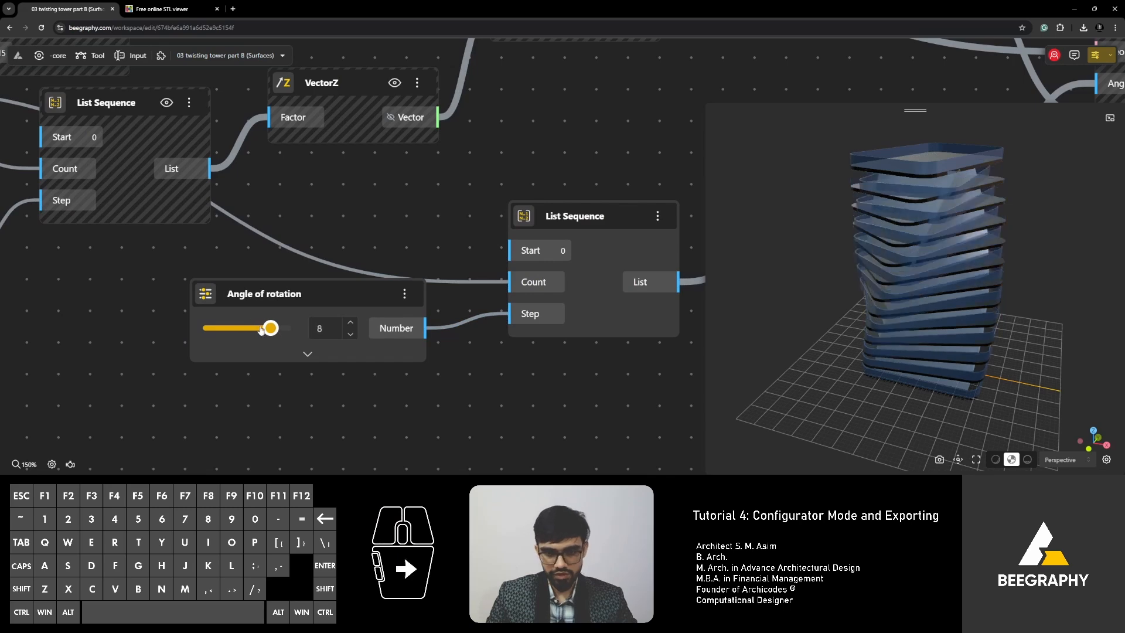
scroll(403, 192, down, 6)
scroll(344, 234, up, 3)
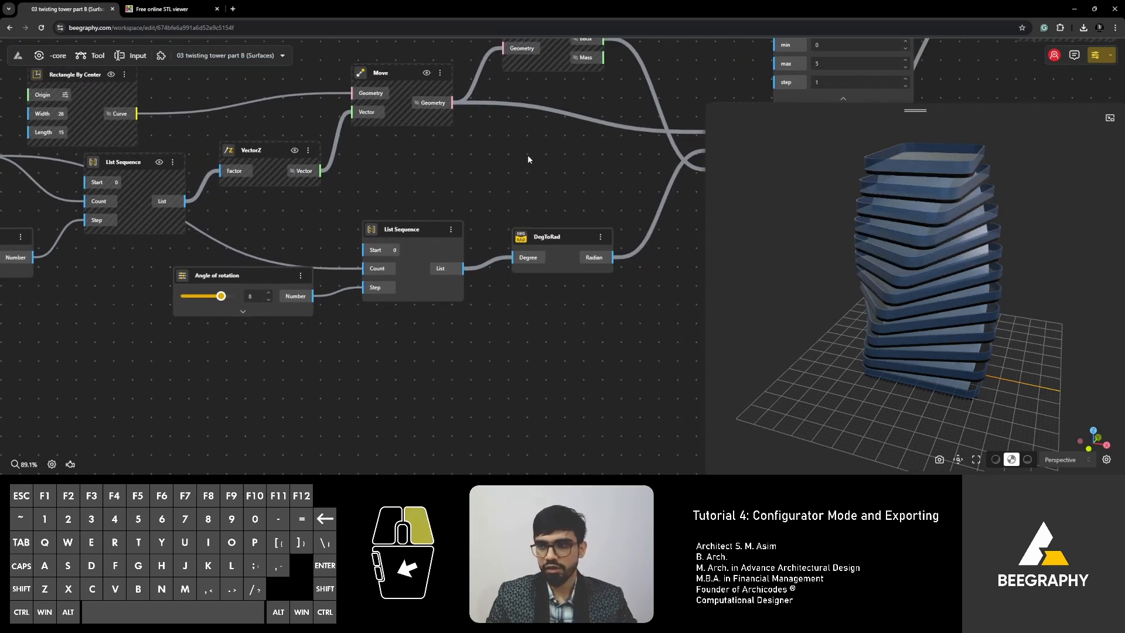
right_drag(530, 155, 452, 188)
scroll(459, 177, down, 3)
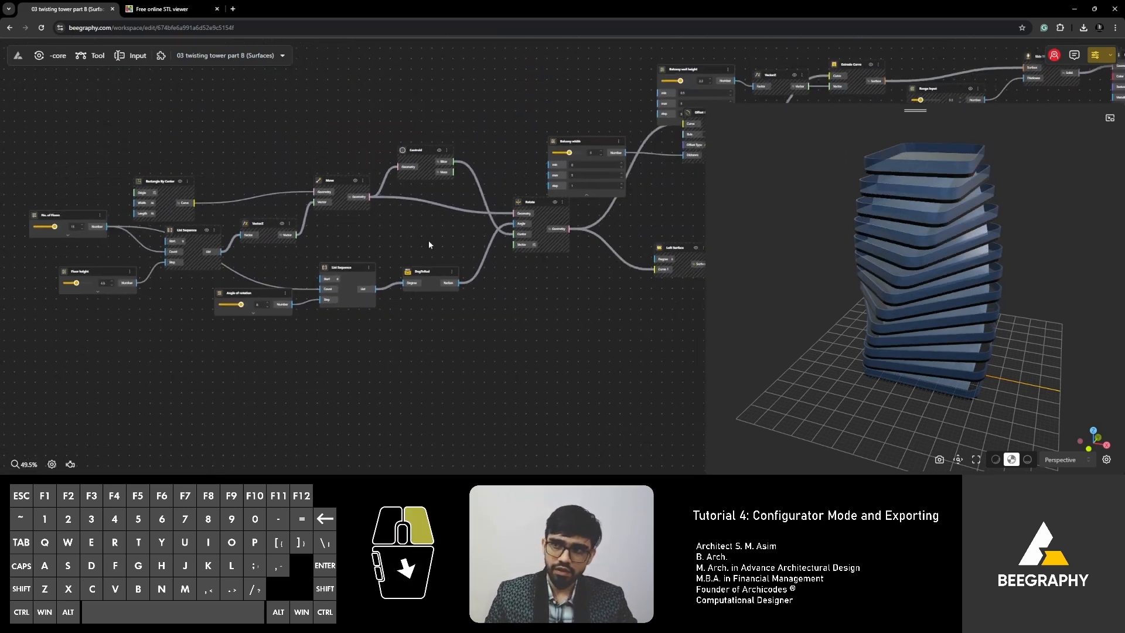
right_drag(428, 240, 393, 260)
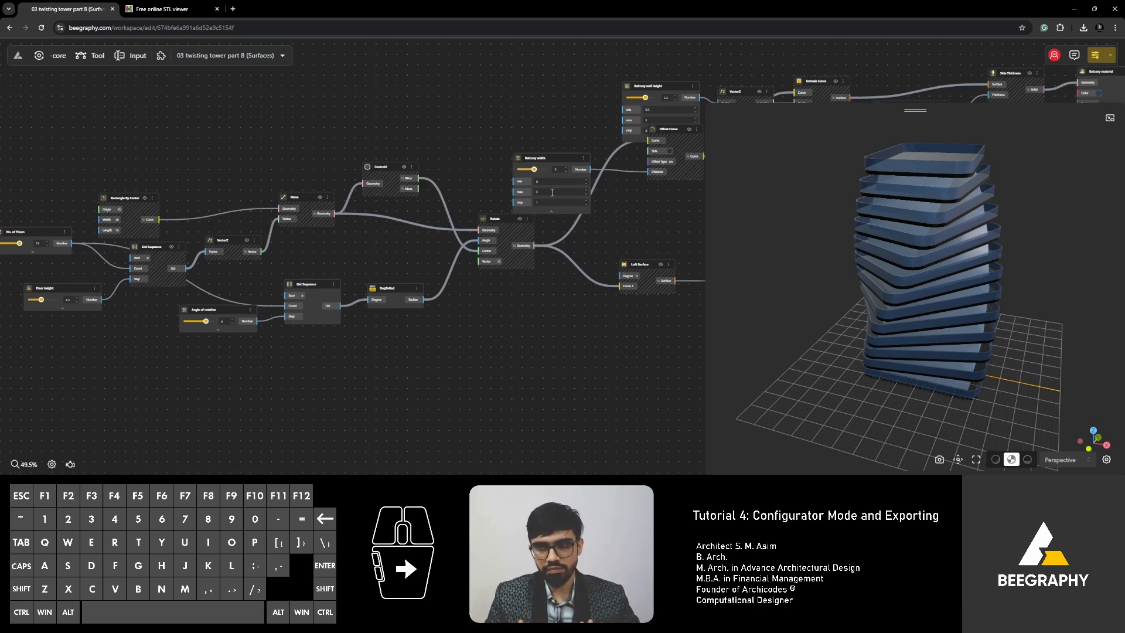
scroll(552, 192, down, 2)
mouse_move(737, 176)
right_down()
mouse_move(666, 178)
mouse_move(718, 182)
right_up()
right_drag(534, 199, 392, 216)
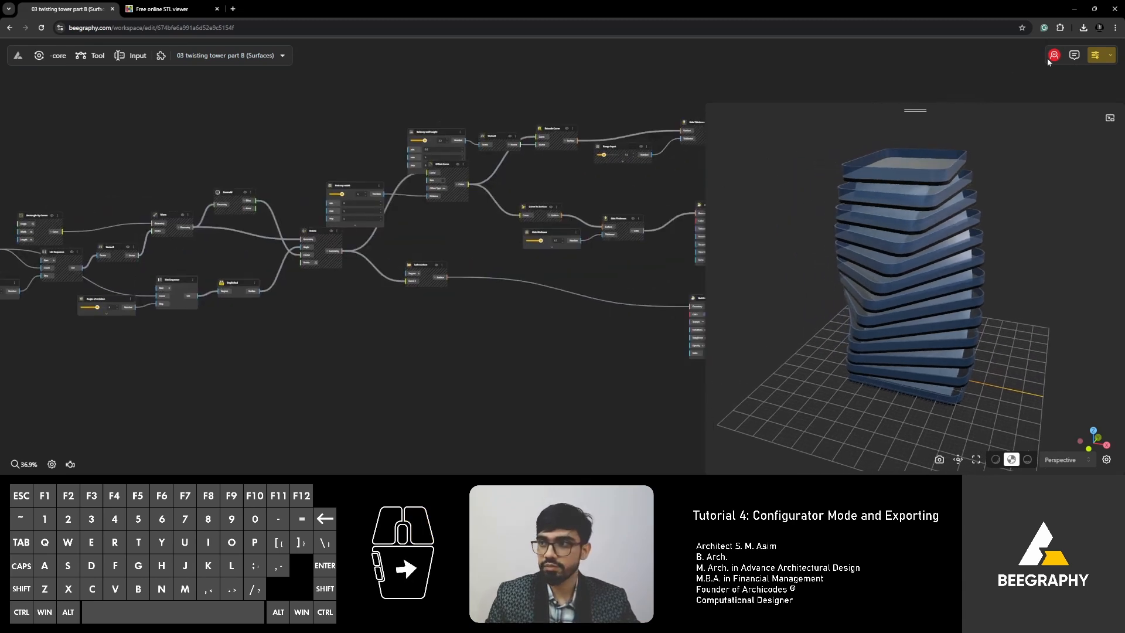
Open the tower in the configurator tab, orbit it, and drag Floor height down then back to 5.
click(1095, 56)
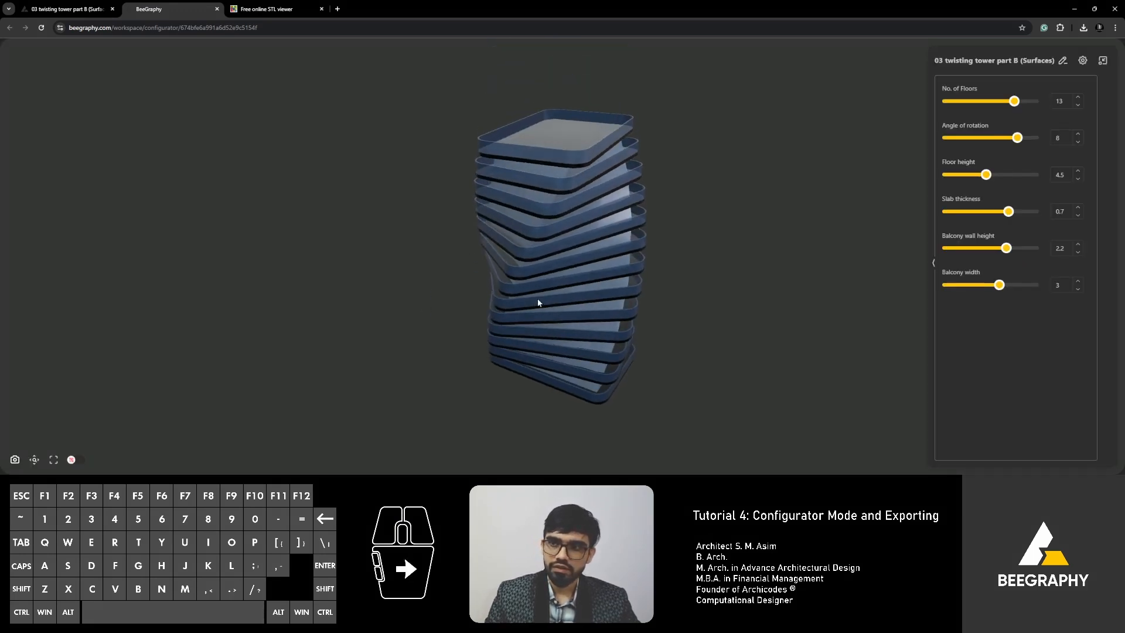
right_drag(721, 287, 729, 284)
drag(729, 285, 747, 276)
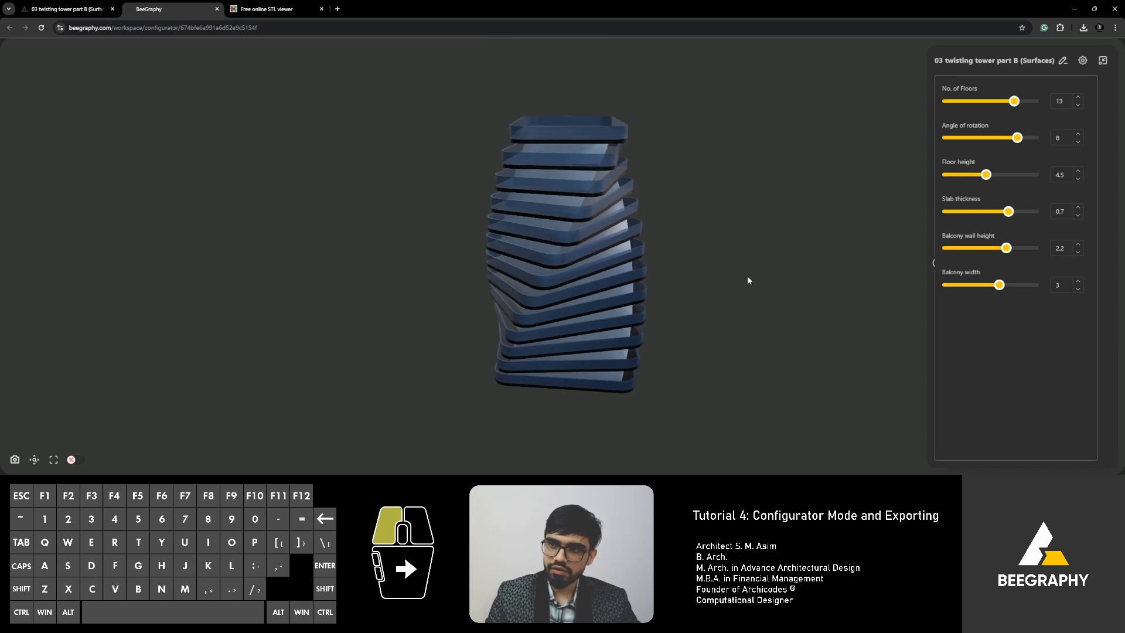
drag(820, 284, 729, 269)
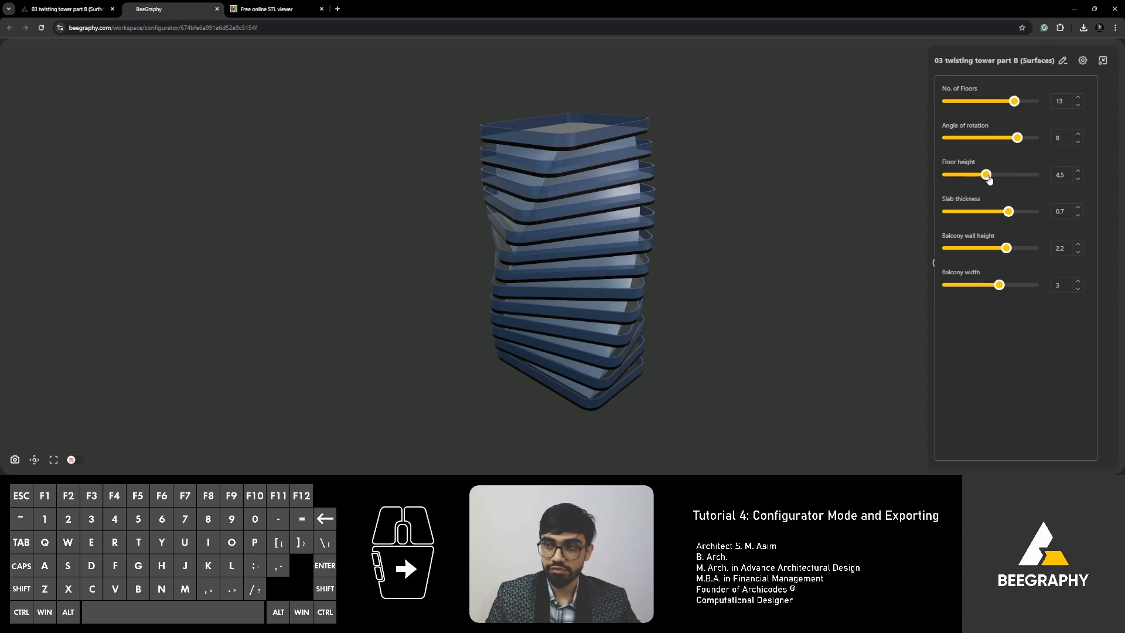
drag(986, 174, 965, 177)
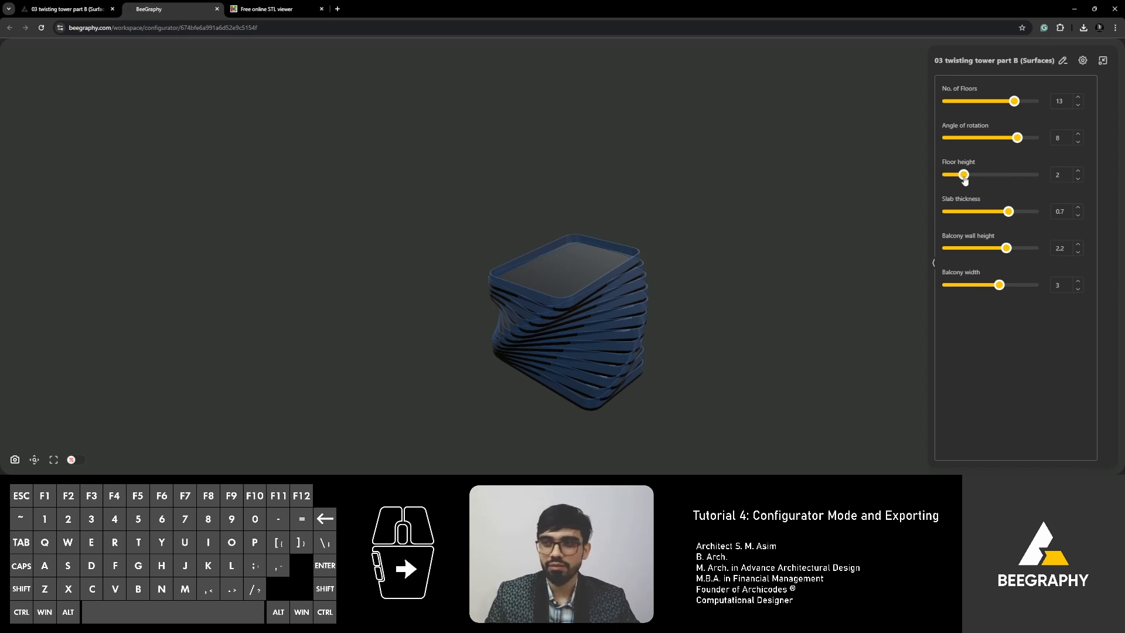
drag(964, 175, 990, 176)
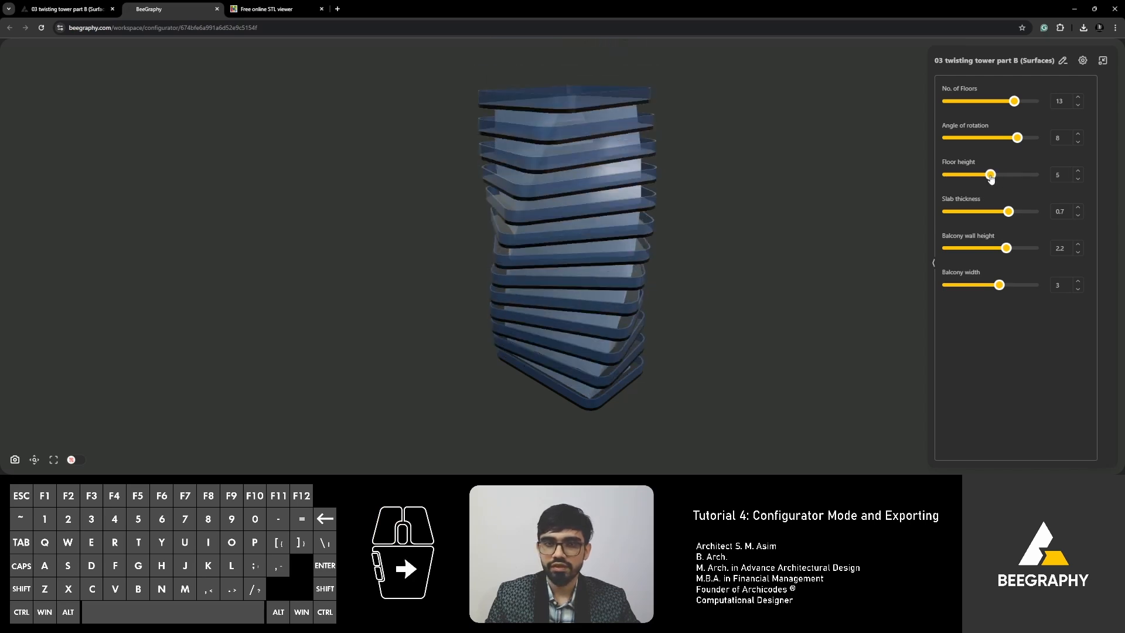
In the node editor, give the Floor height slider min 3, max 5.5, step 0.5, then collapse its range panel.
click(93, 14)
scroll(336, 309, down, 5)
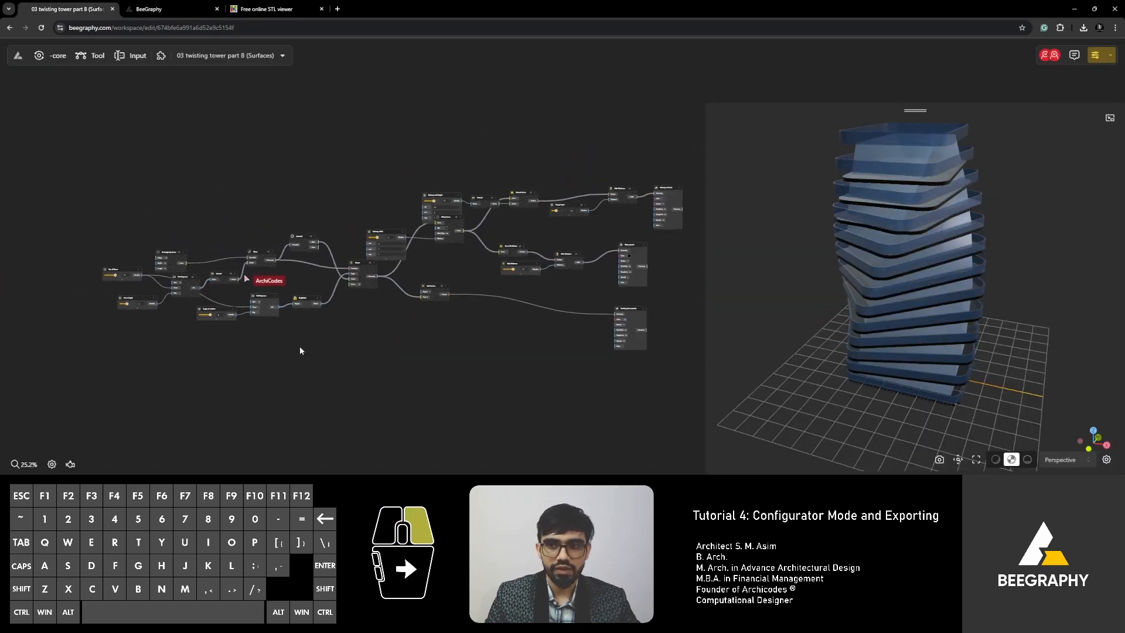
scroll(276, 288, up, 6)
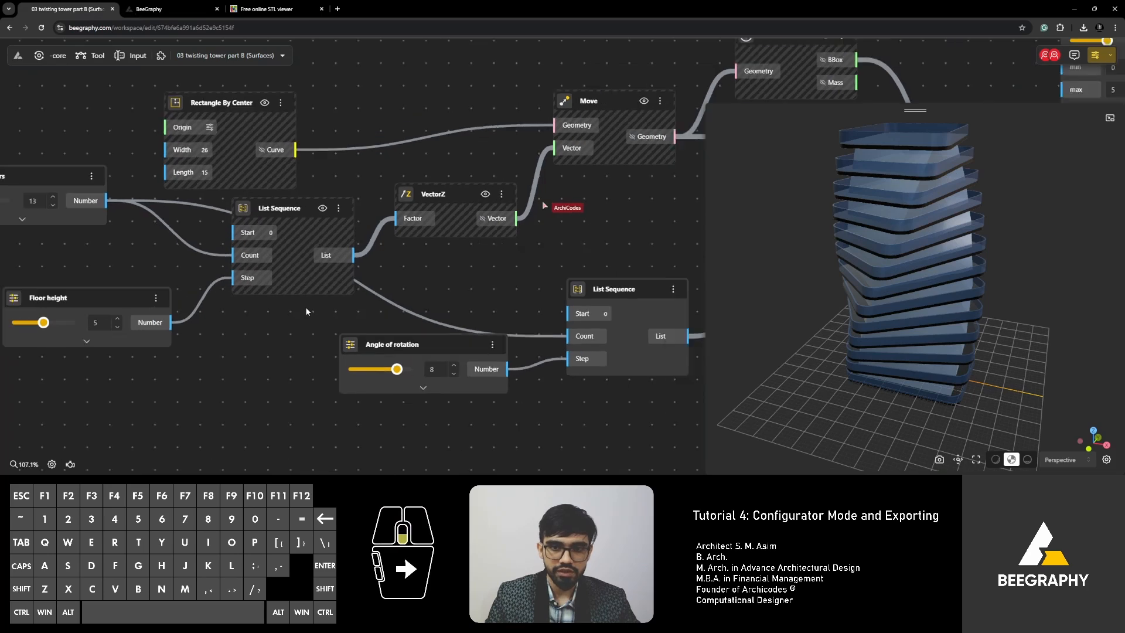
right_drag(226, 315, 325, 311)
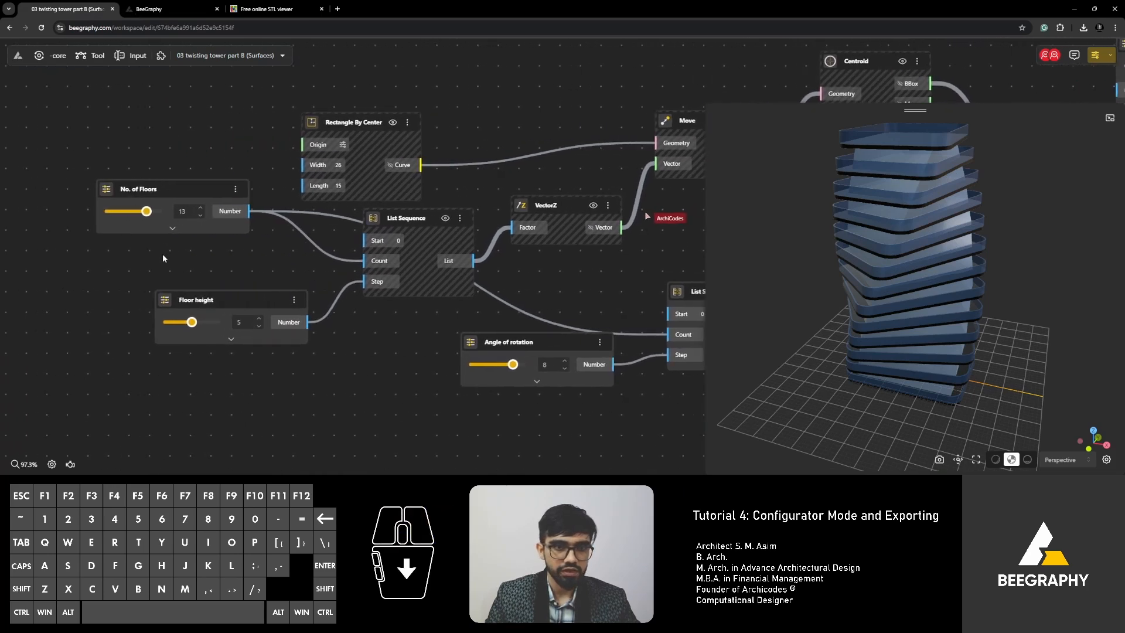
scroll(262, 293, up, 2)
click(308, 344)
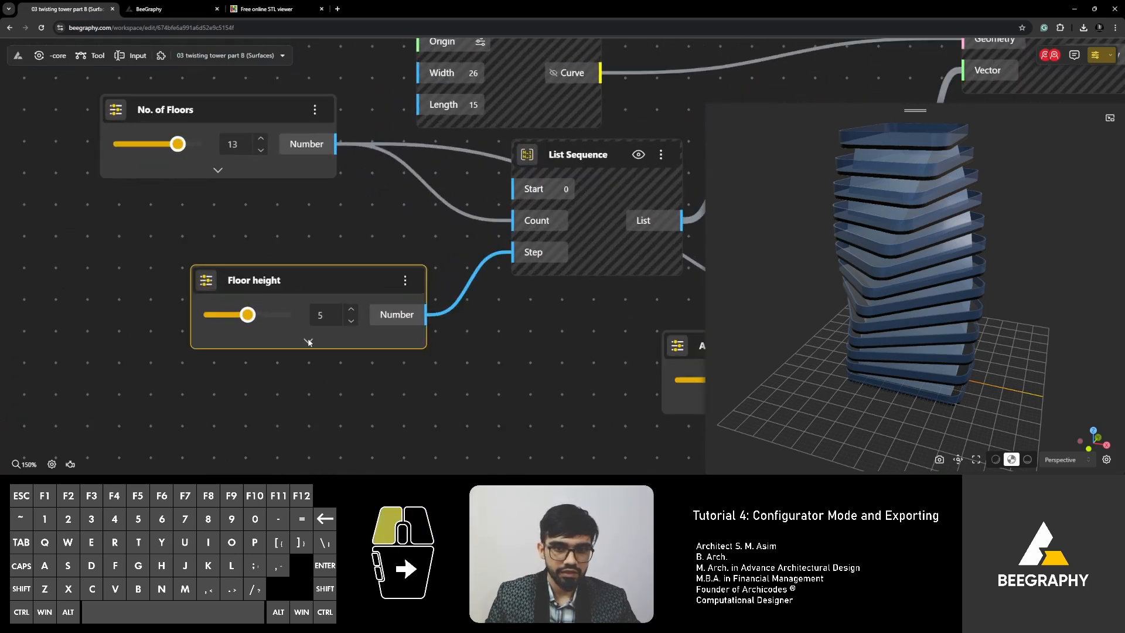
drag(276, 354, 258, 385)
text(3)
text(5.5)
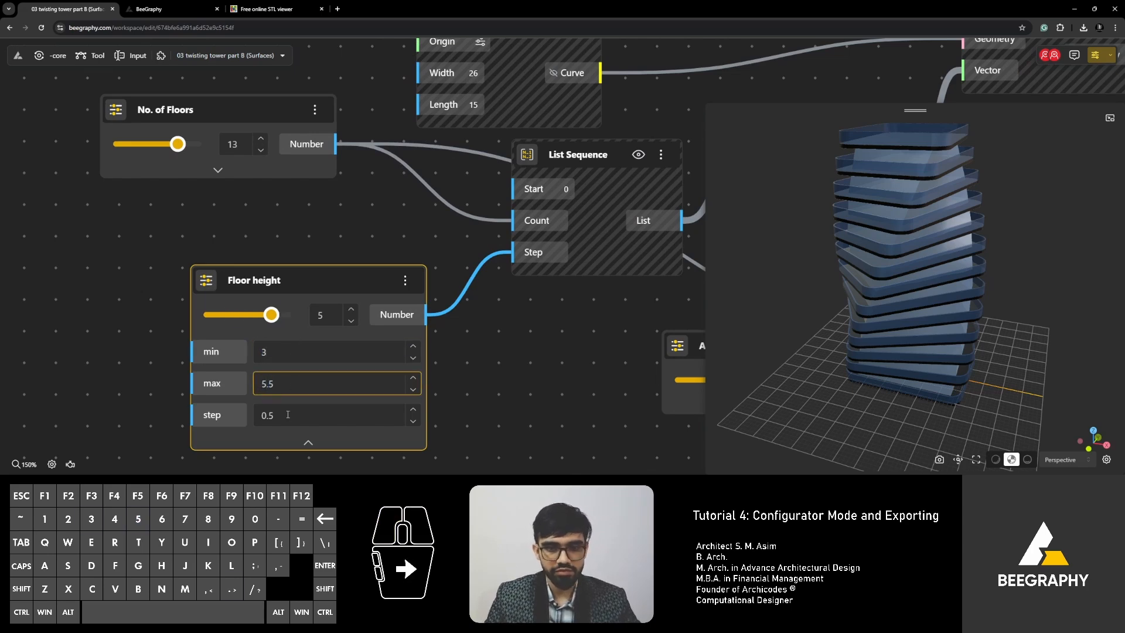
click(309, 441)
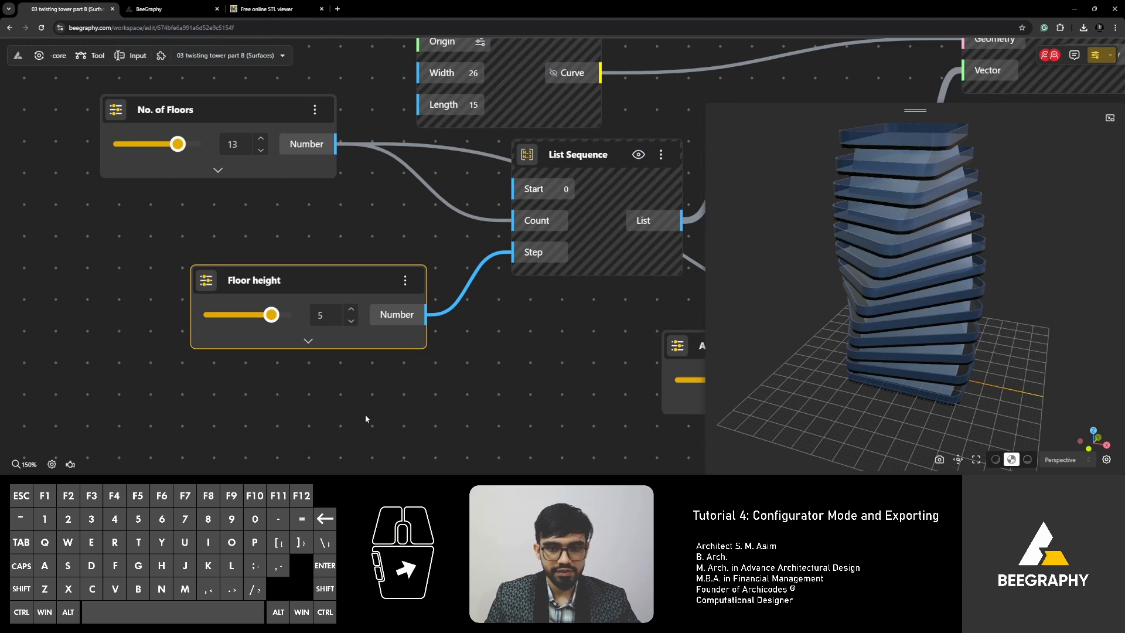
Drag the Floor height slider to 4.5.
mouse_move(272, 317)
mouse_down()
mouse_move(292, 316)
mouse_move(204, 317)
mouse_move(256, 314)
mouse_up()
scroll(261, 312, down, 3)
right_drag(415, 383, 354, 384)
right_drag(402, 355, 360, 369)
right_drag(110, 255, 201, 279)
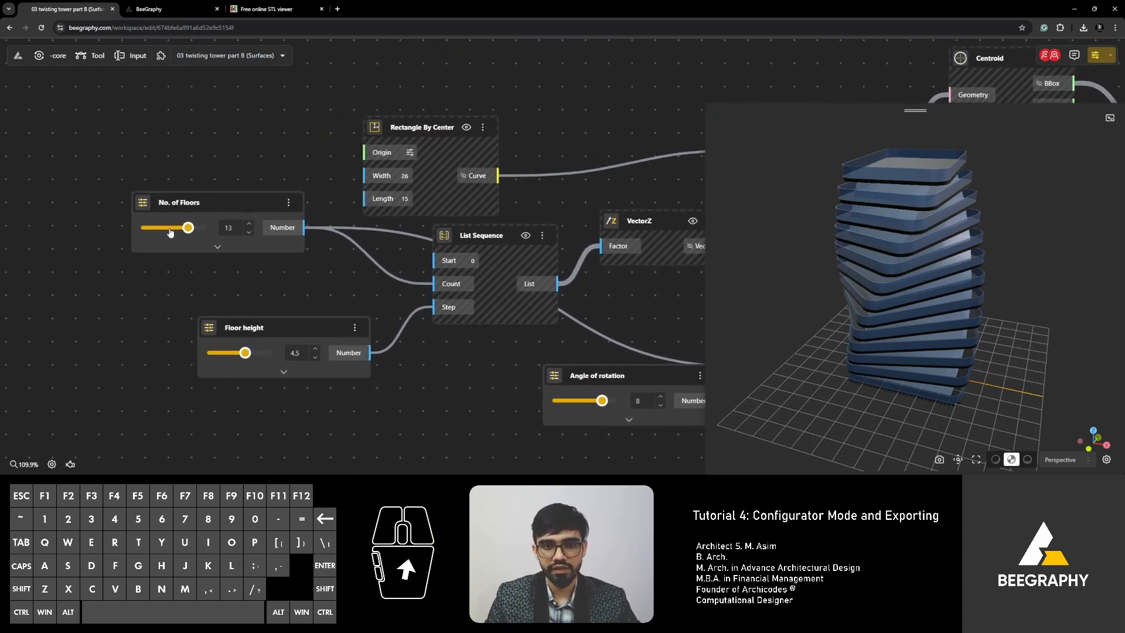
right_drag(469, 382, 294, 370)
scroll(299, 369, down, 5)
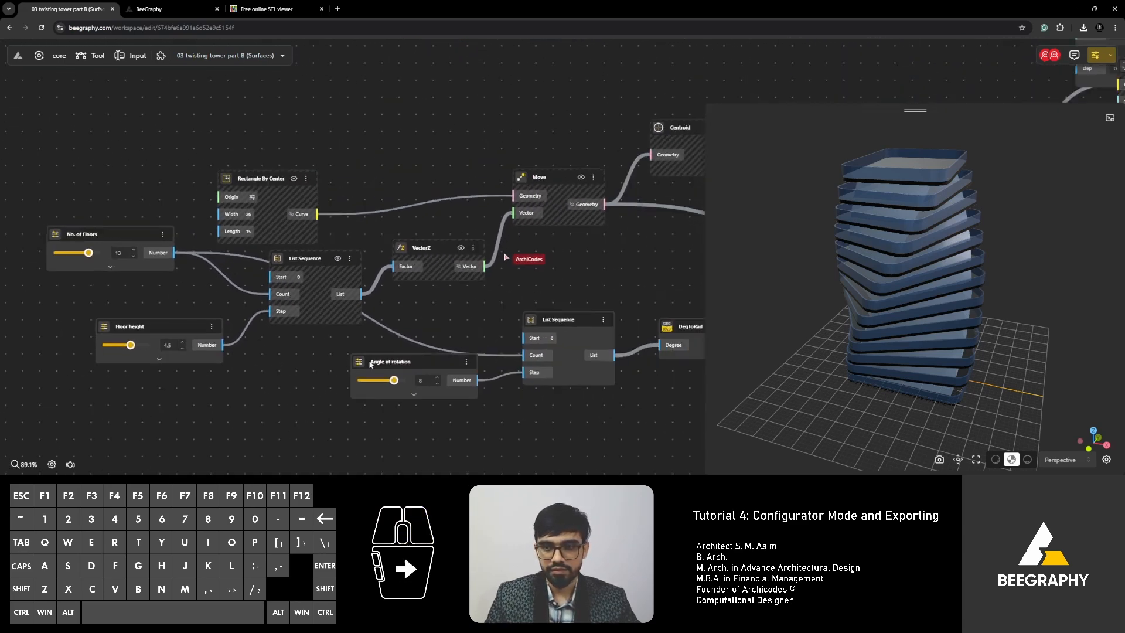
Move the Offset Curve node clear of the Balcony wall height node.
right_drag(508, 347, 431, 354)
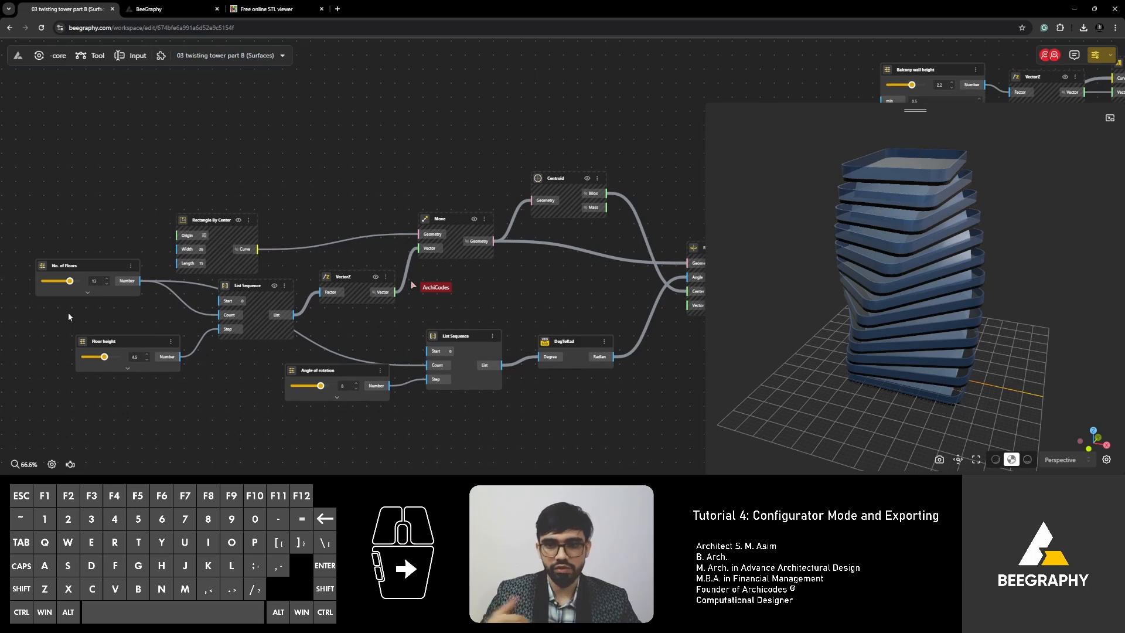
right_drag(600, 279, 438, 278)
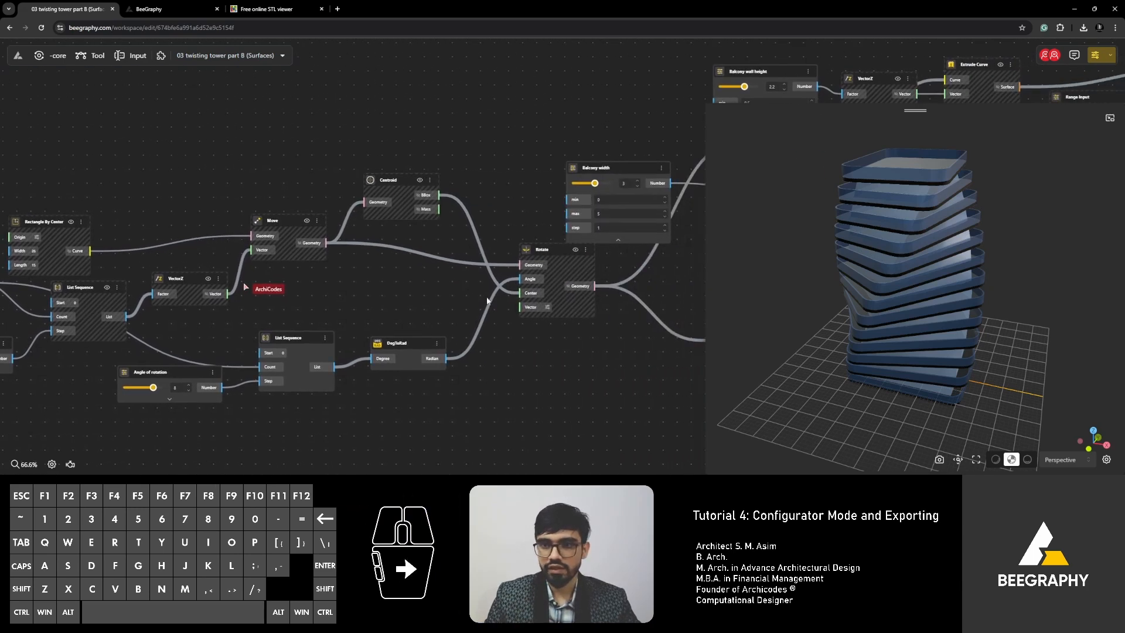
scroll(403, 282, down, 3)
right_drag(497, 314, 348, 361)
right_drag(534, 339, 468, 350)
scroll(470, 238, up, 4)
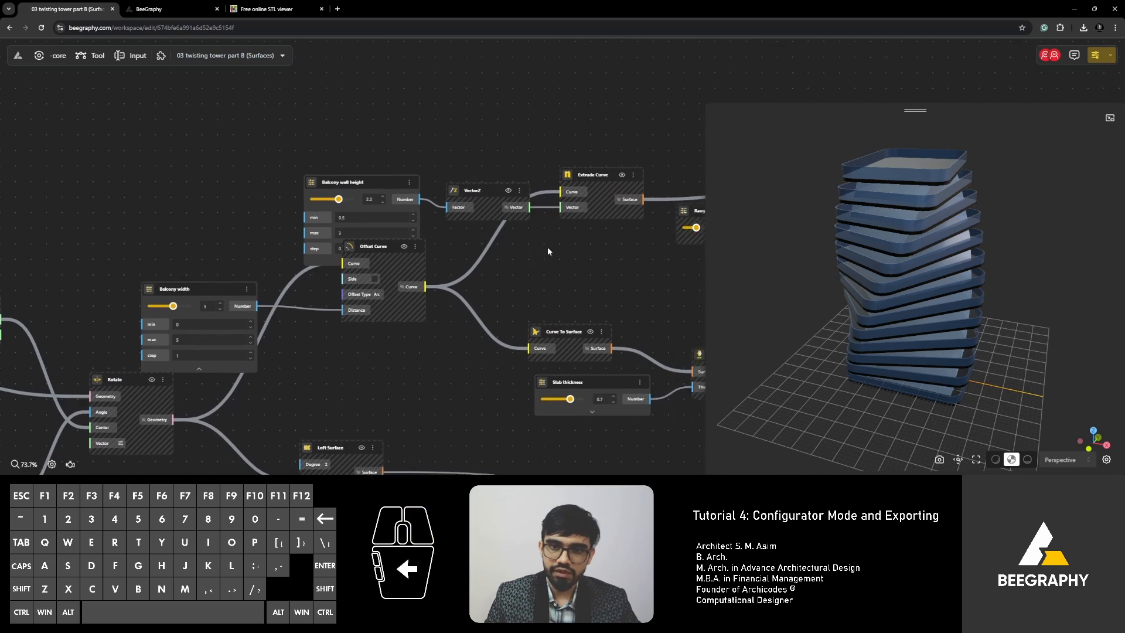
drag(371, 248, 378, 275)
Shift the Range Input node down-left, next to Side Thickness.
scroll(389, 278, up, 7)
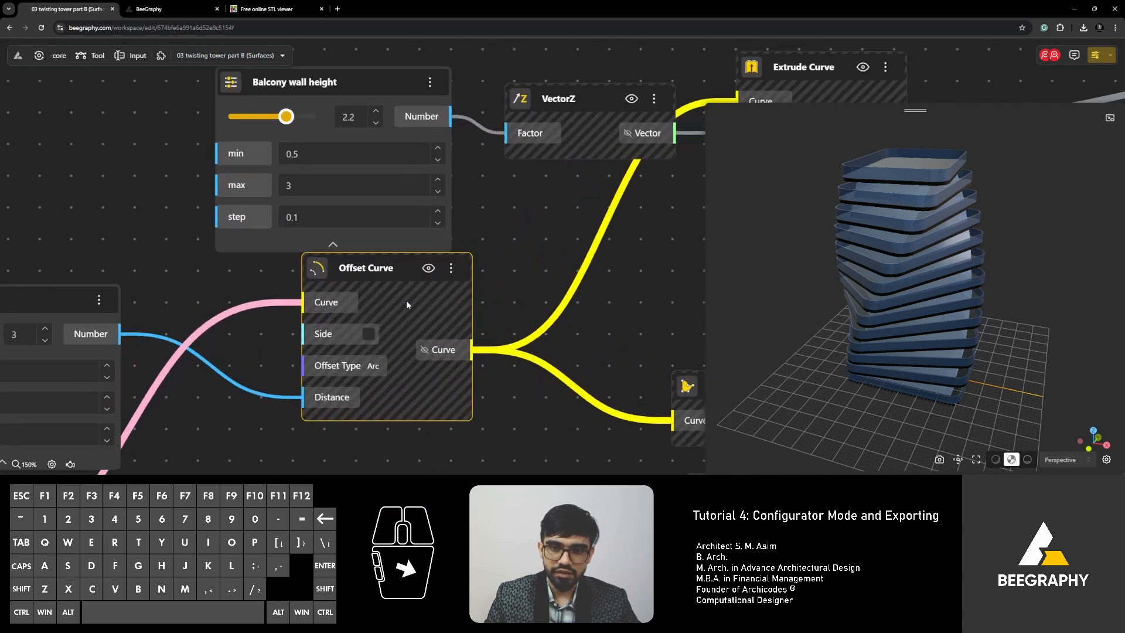
right_drag(545, 310, 475, 312)
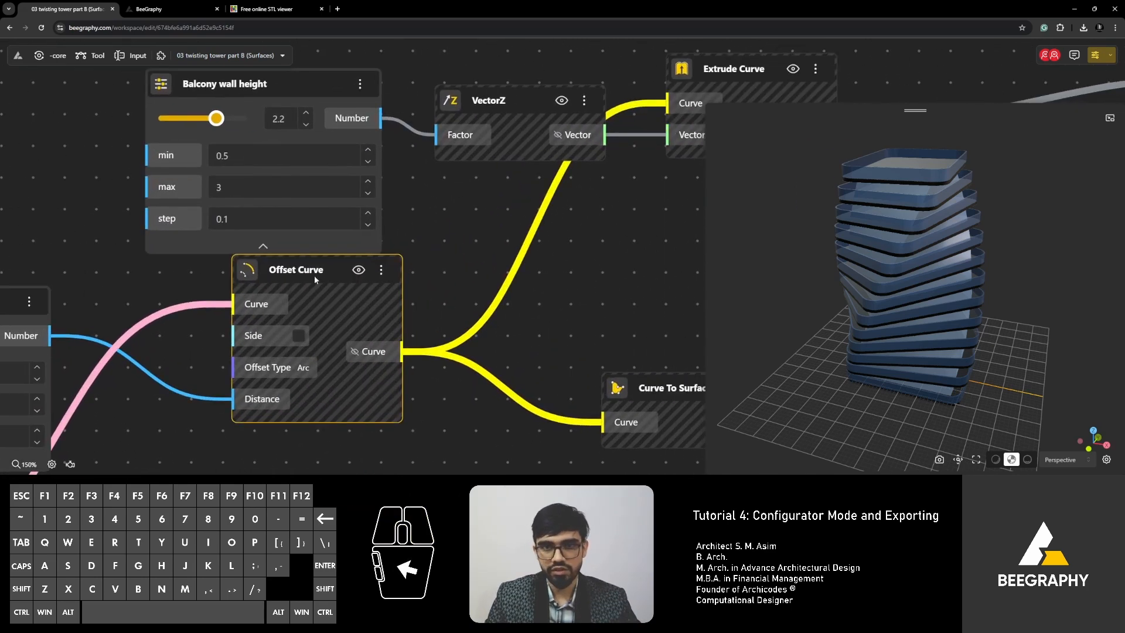
scroll(382, 309, down, 6)
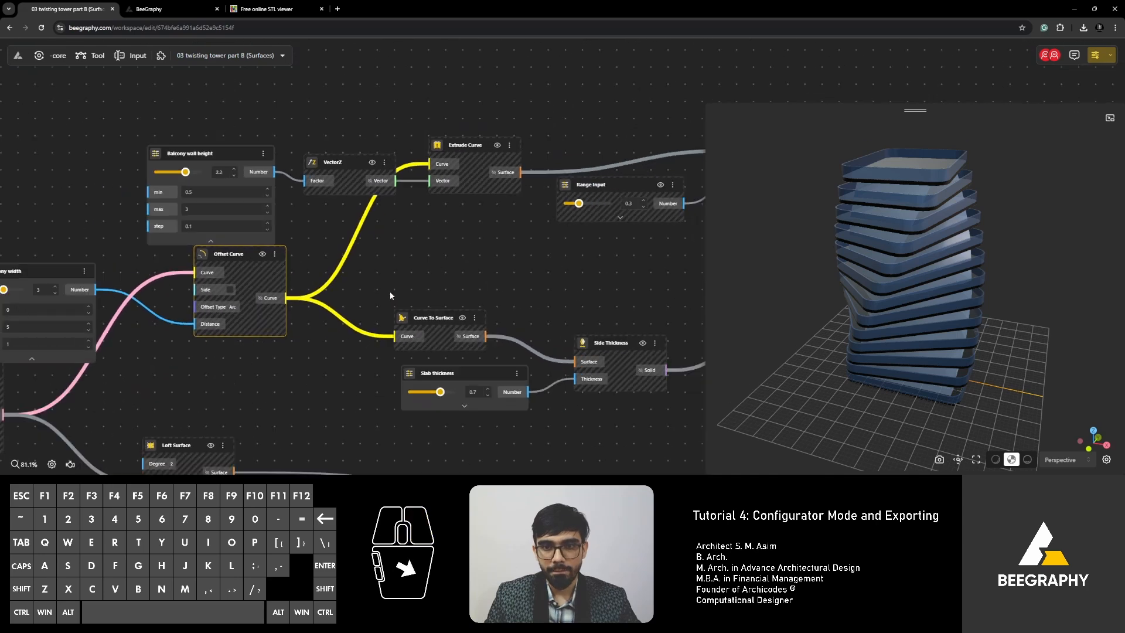
right_drag(459, 289, 449, 287)
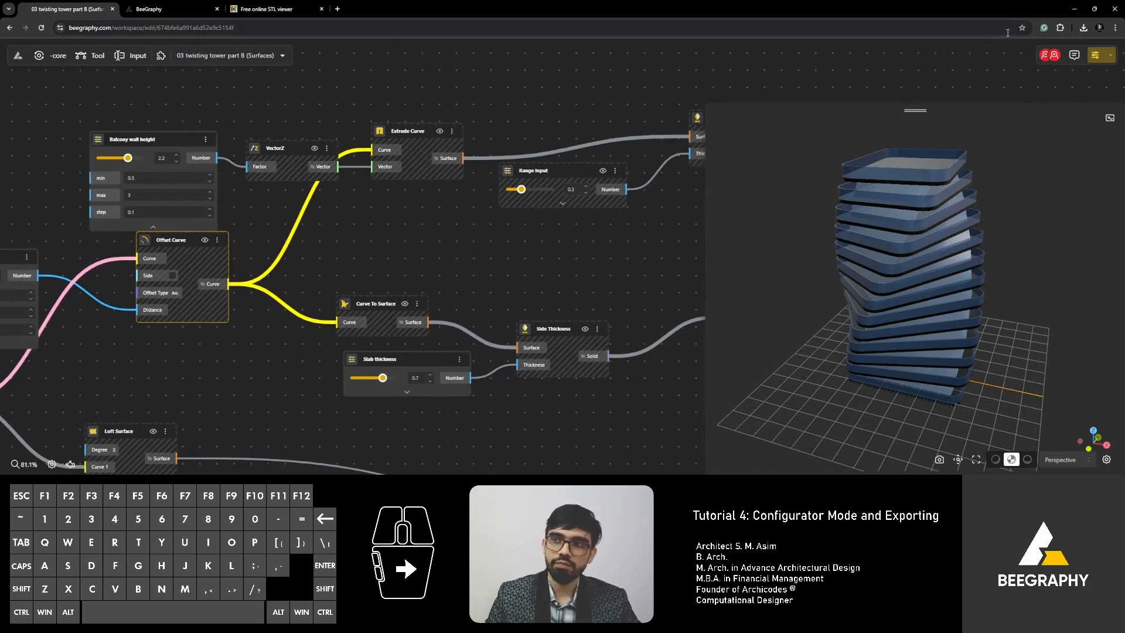
scroll(528, 208, down, 3)
right_drag(511, 214, 411, 222)
scroll(463, 196, up, 8)
drag(480, 185, 459, 217)
right_drag(504, 180, 326, 244)
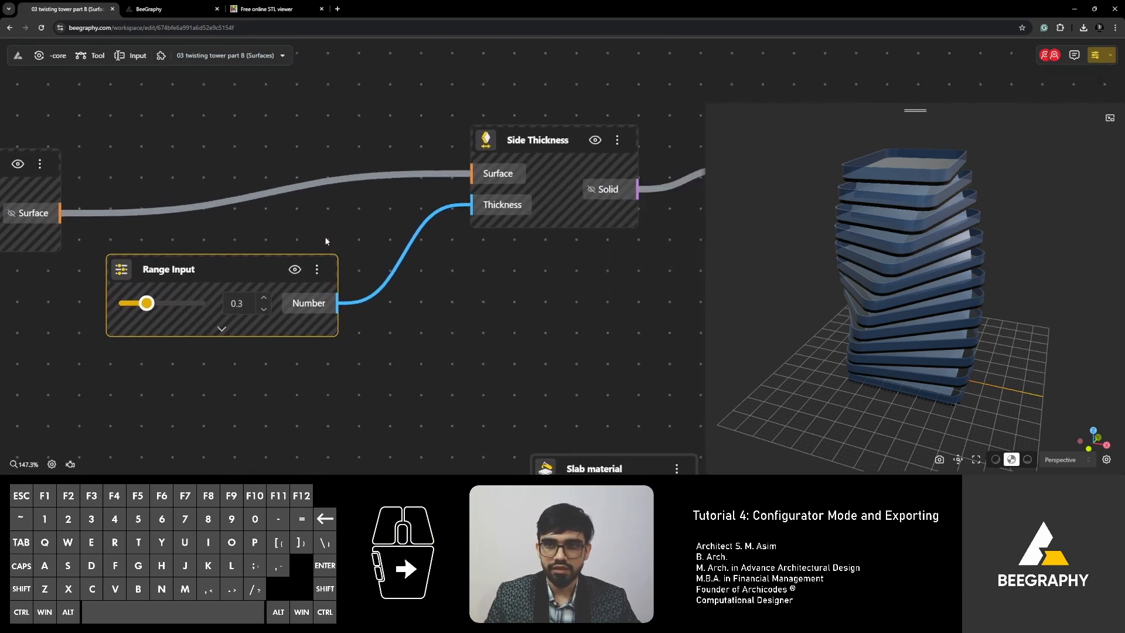
Preview the Side Thickness solids, then hide the Side Thickness output again via its context menu.
drag(528, 140, 530, 147)
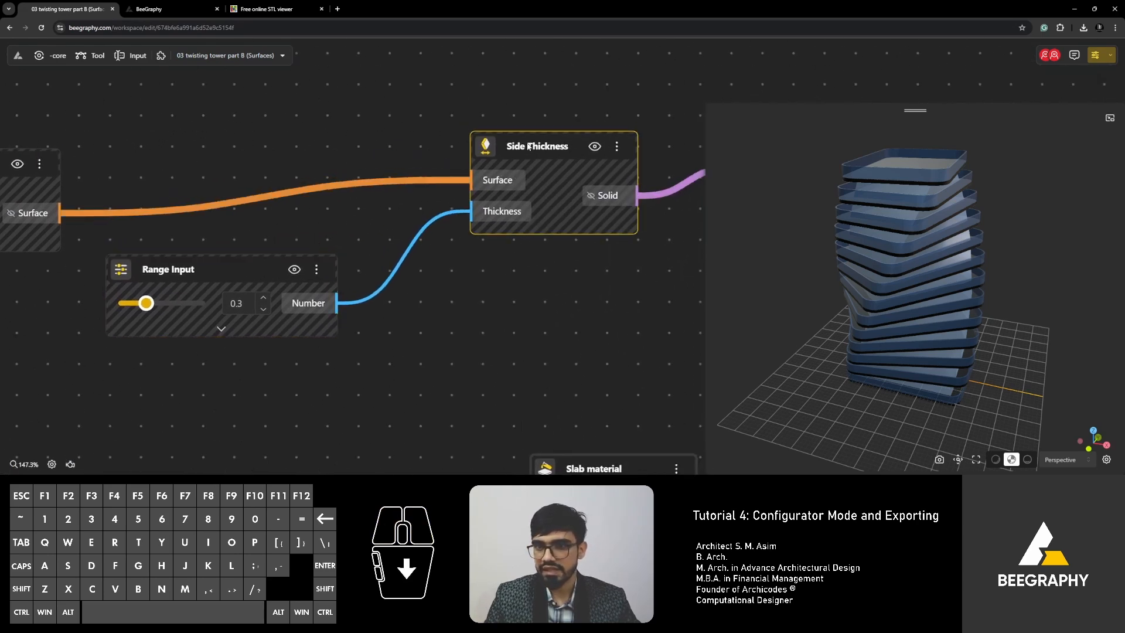
click(594, 146)
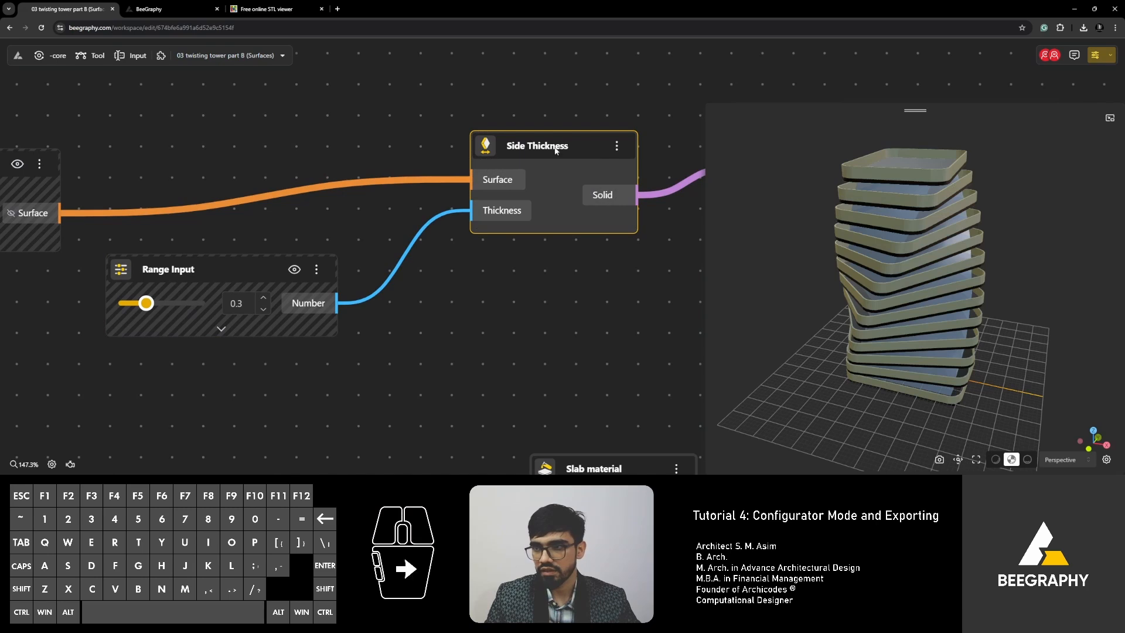
click(585, 117)
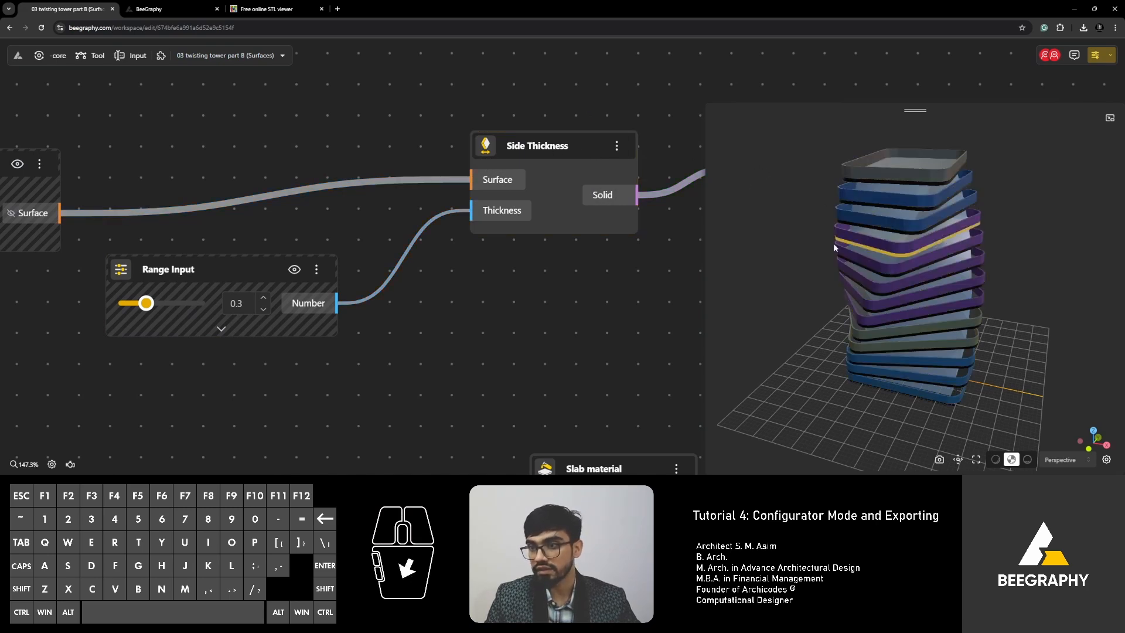
right_drag(834, 244, 822, 264)
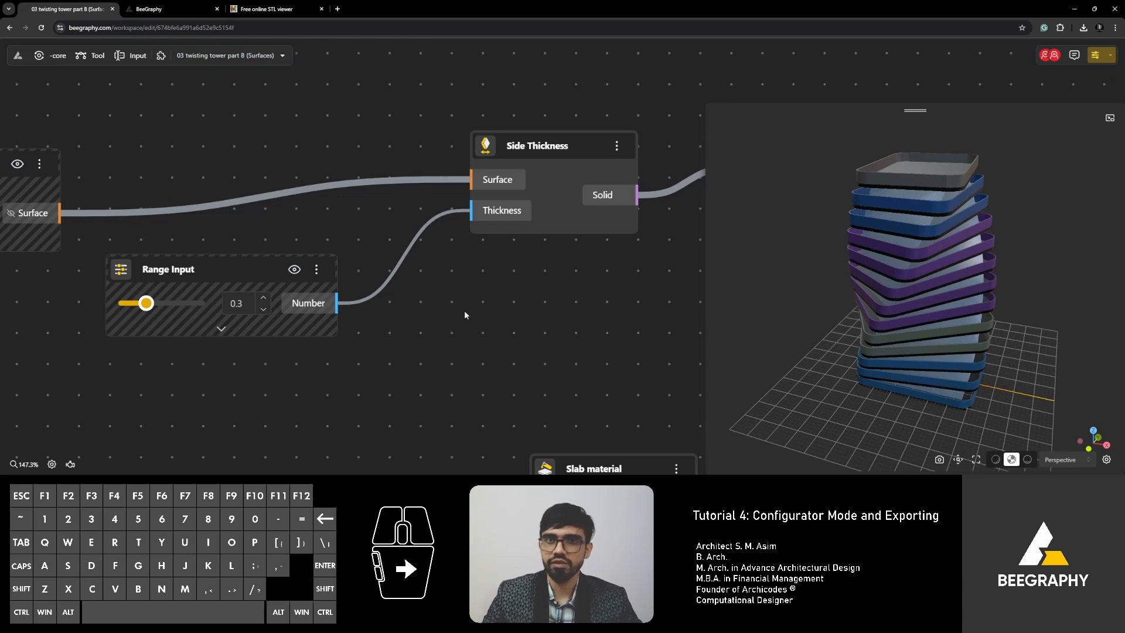
click(545, 168)
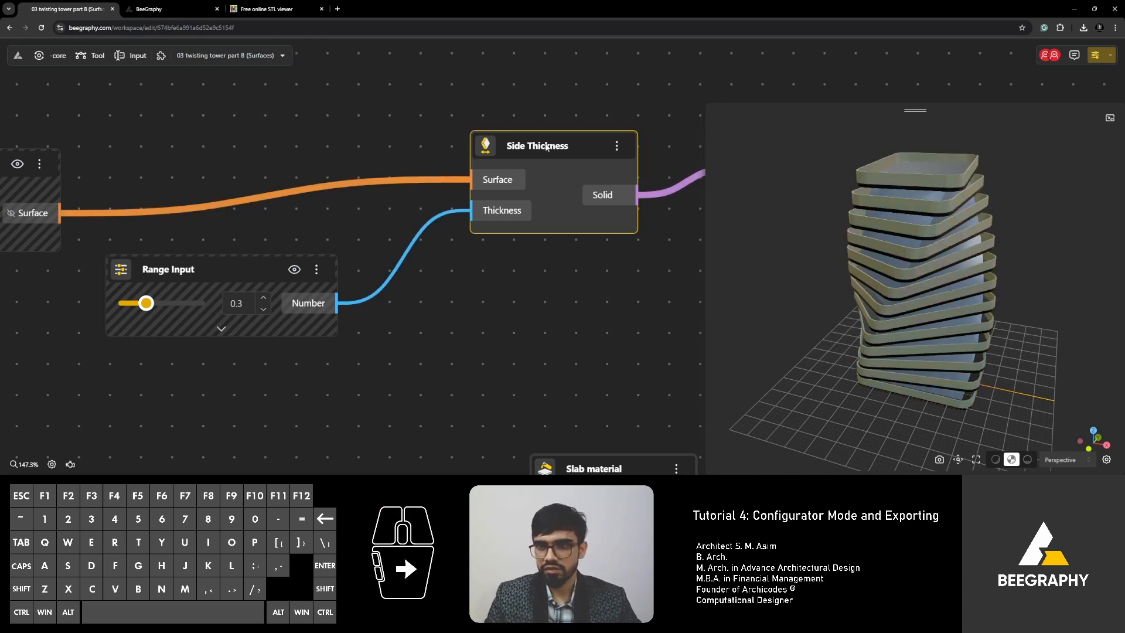
right_click(547, 144)
click(564, 155)
Hide the Range Input node from its context menu, then unhide it with its eye icon.
scroll(542, 196, down, 2)
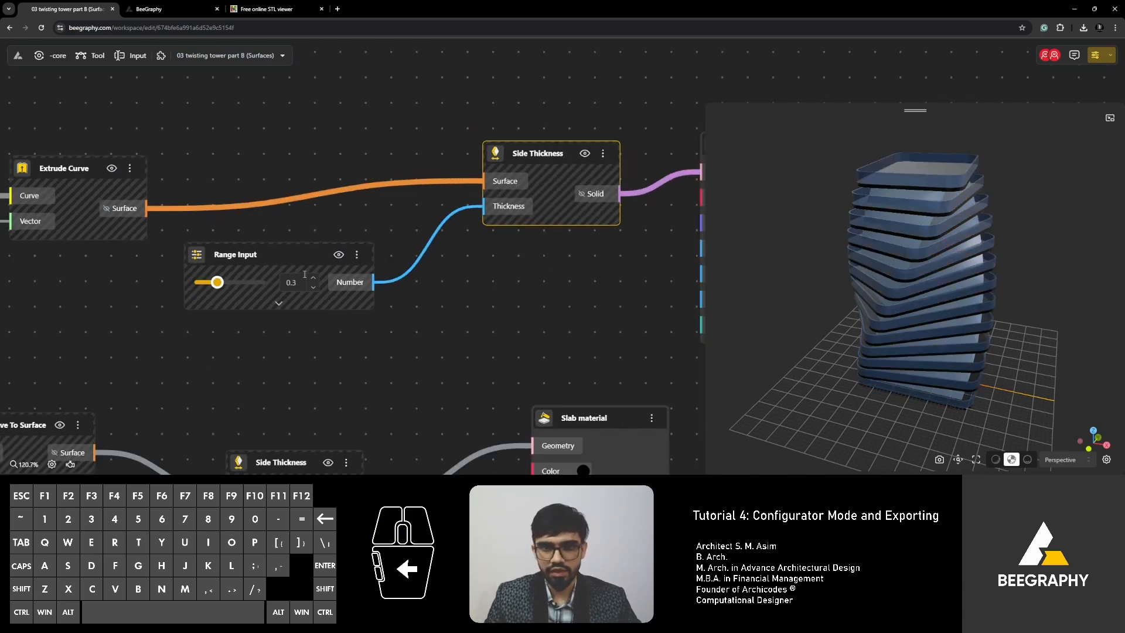
scroll(294, 274, up, 2)
drag(289, 252, 314, 250)
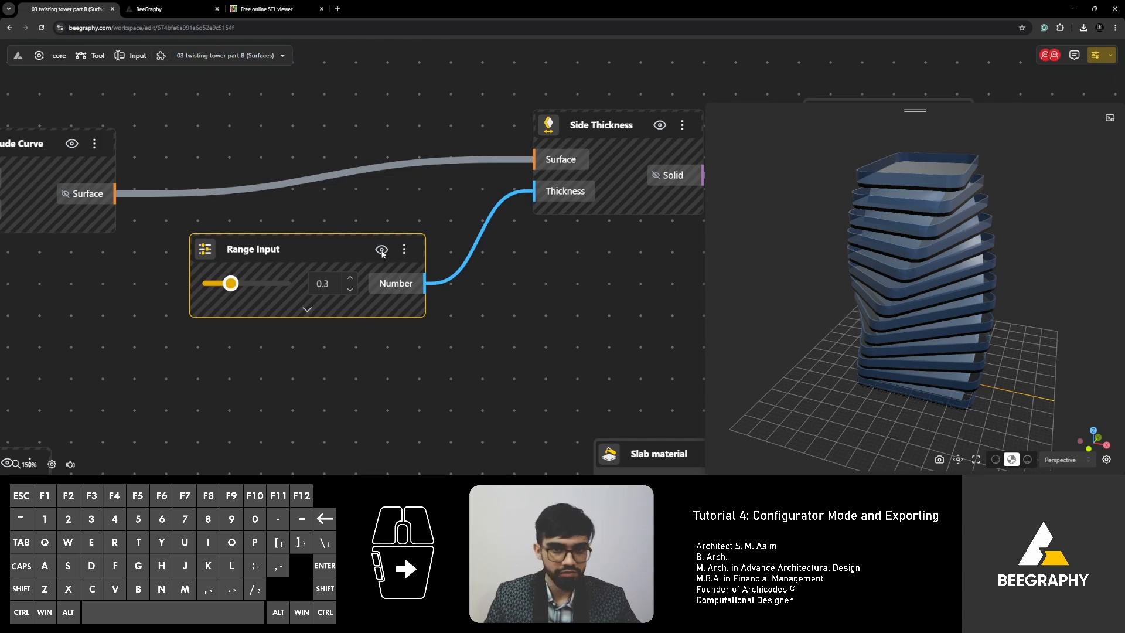
right_click(329, 248)
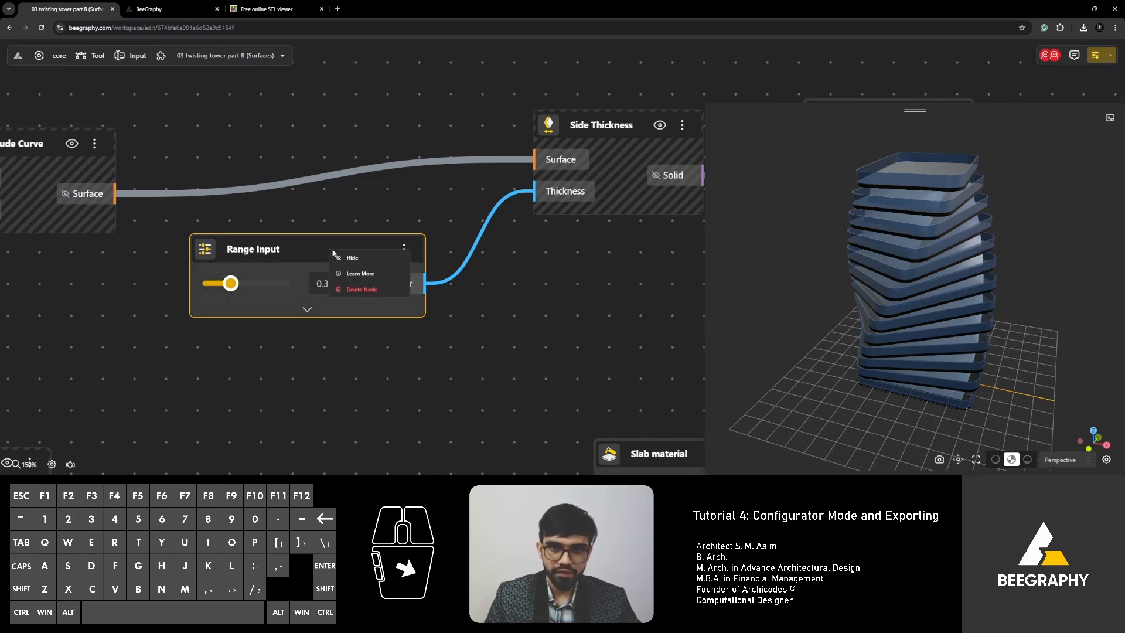
click(357, 258)
right_click(305, 249)
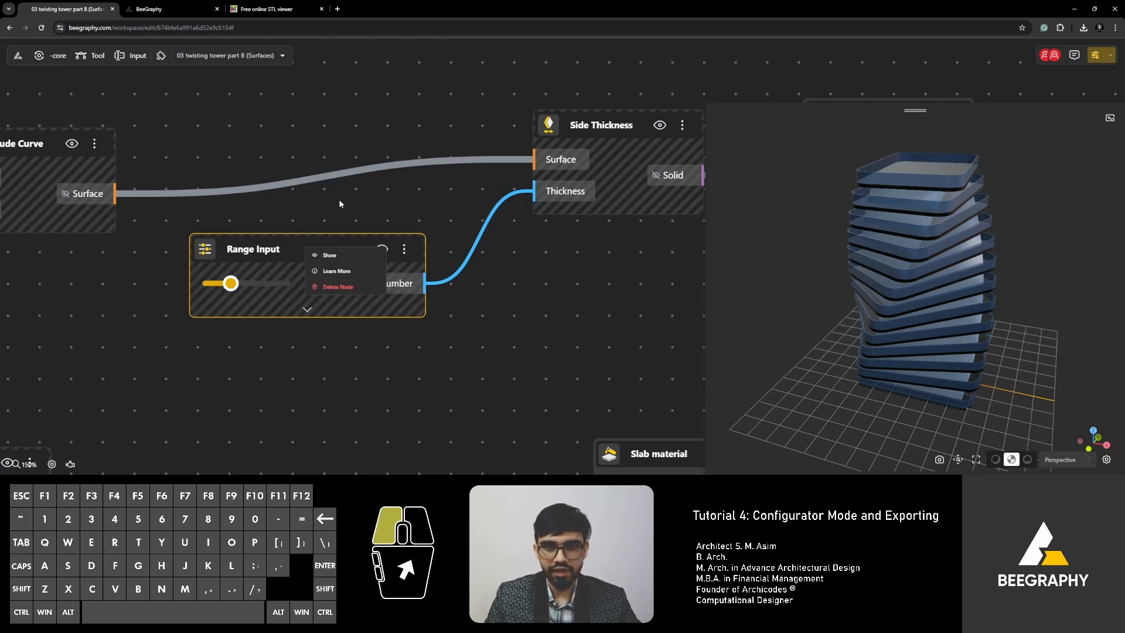
click(353, 251)
click(382, 249)
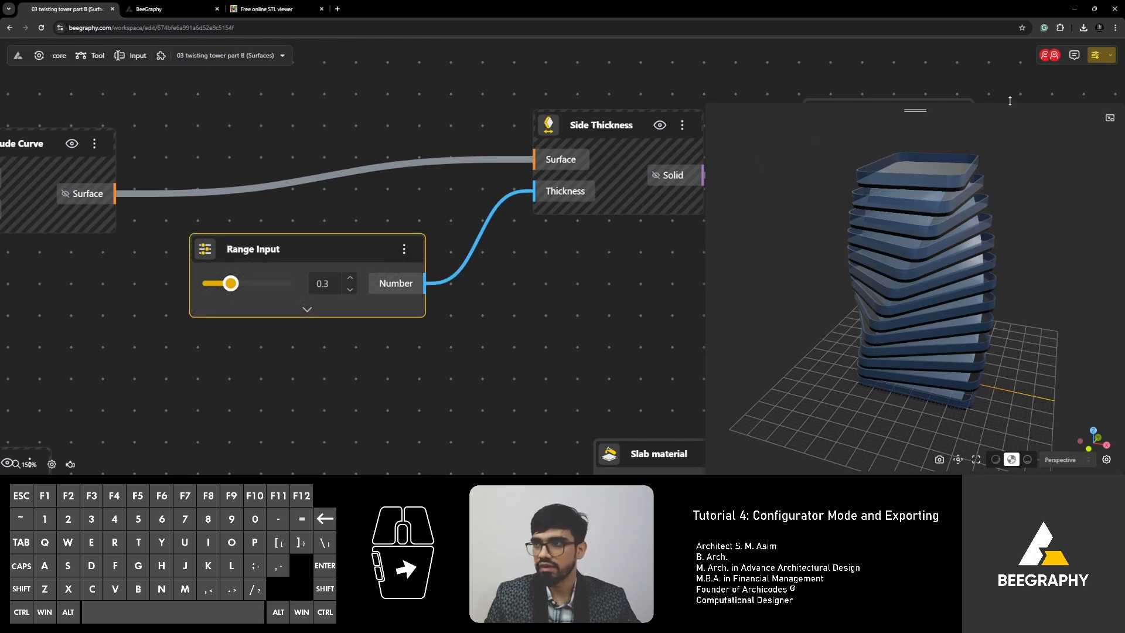
Open the tower in configurator mode, close the extra tab, and view the top slab from above.
click(1096, 55)
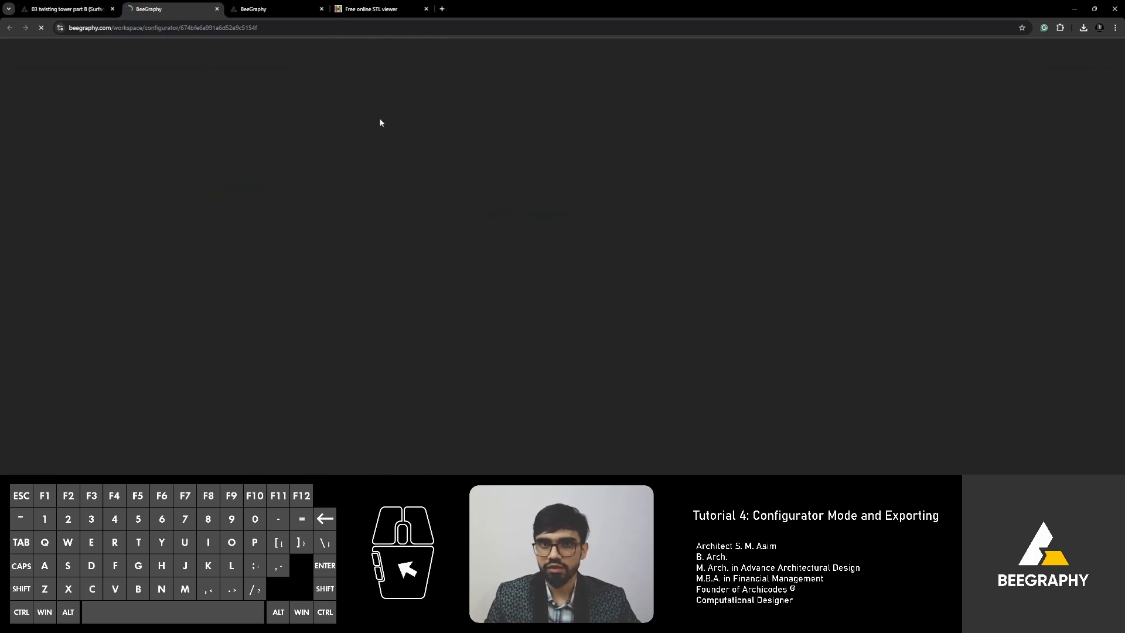
click(321, 9)
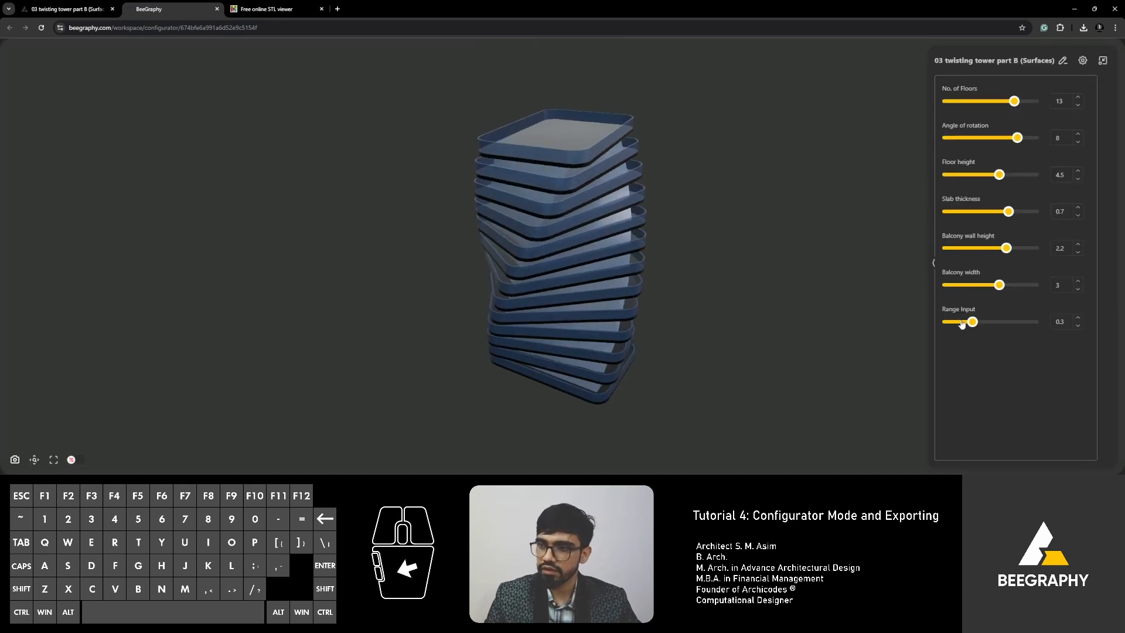
scroll(559, 132, up, 5)
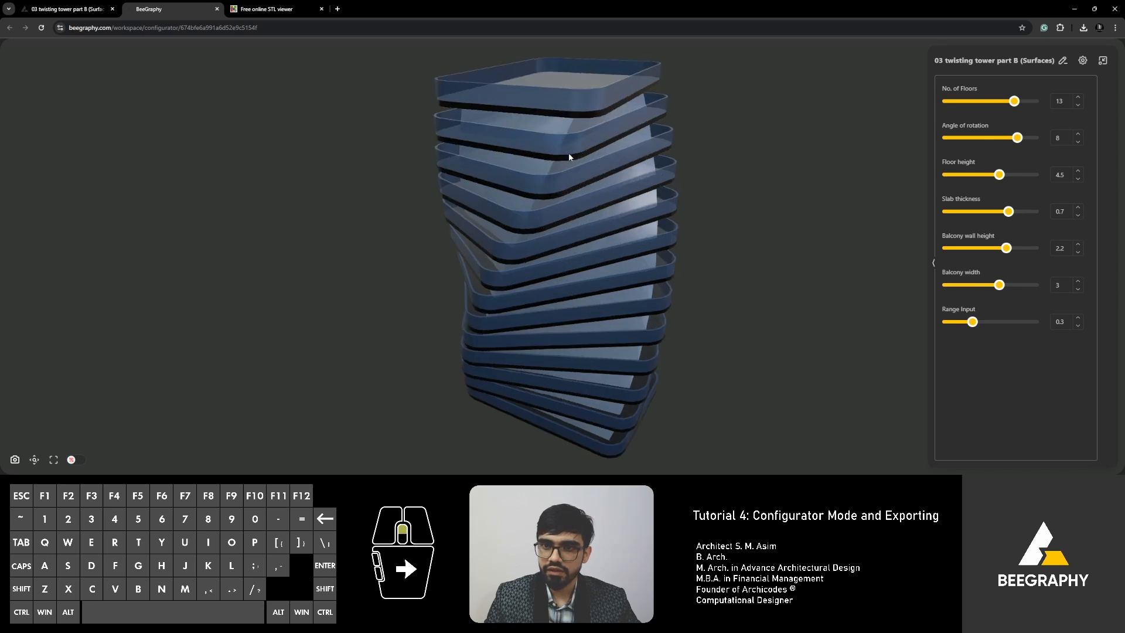
drag(562, 153, 668, 171)
scroll(625, 139, up, 3)
Try the Range Input slider at 1, then return it to 0.3.
drag(988, 320, 1037, 322)
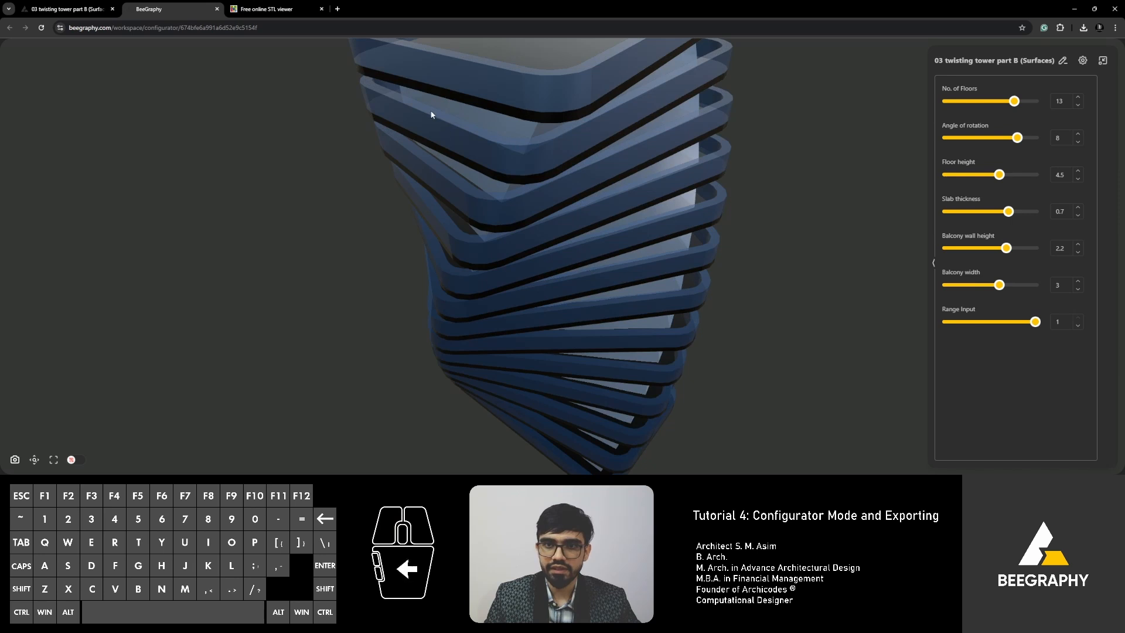
drag(1035, 321, 973, 322)
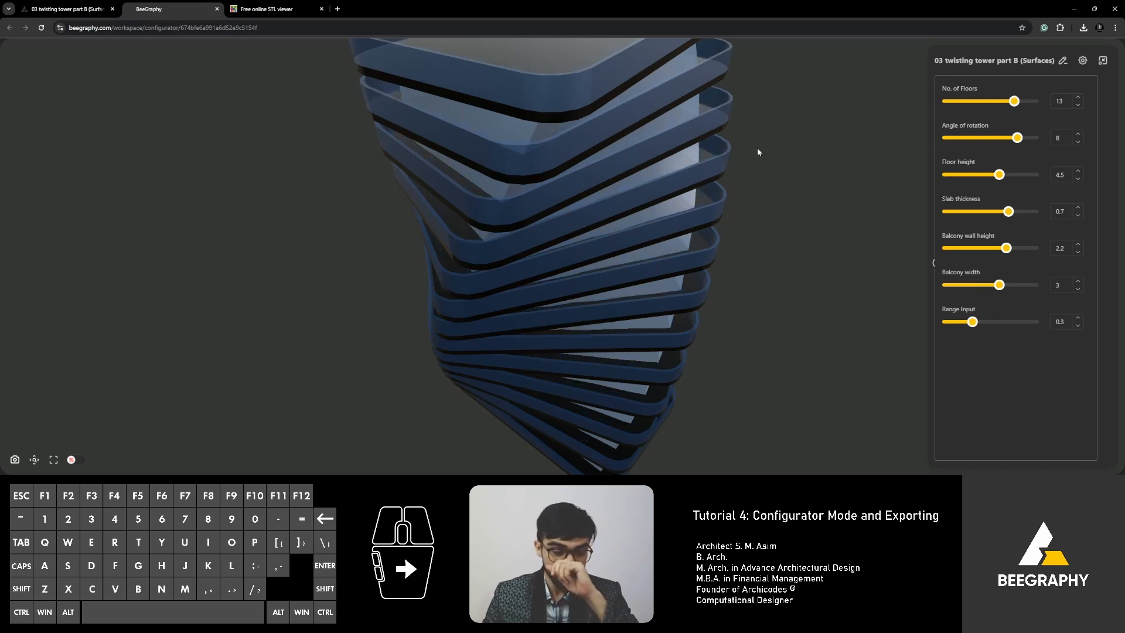
right_drag(741, 202, 761, 176)
drag(749, 198, 729, 211)
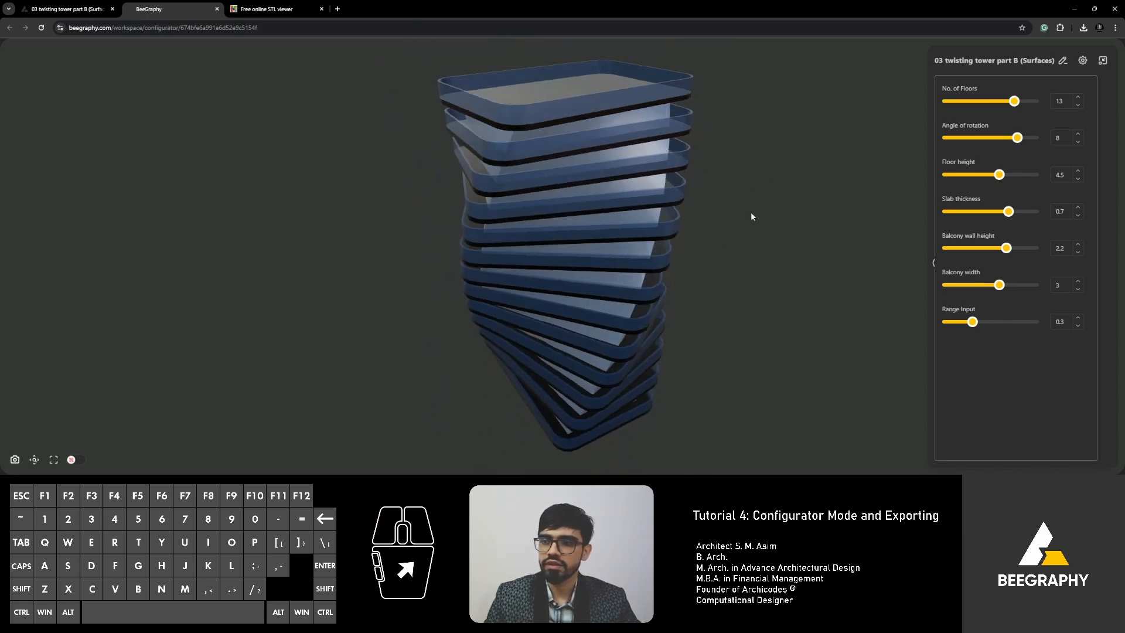
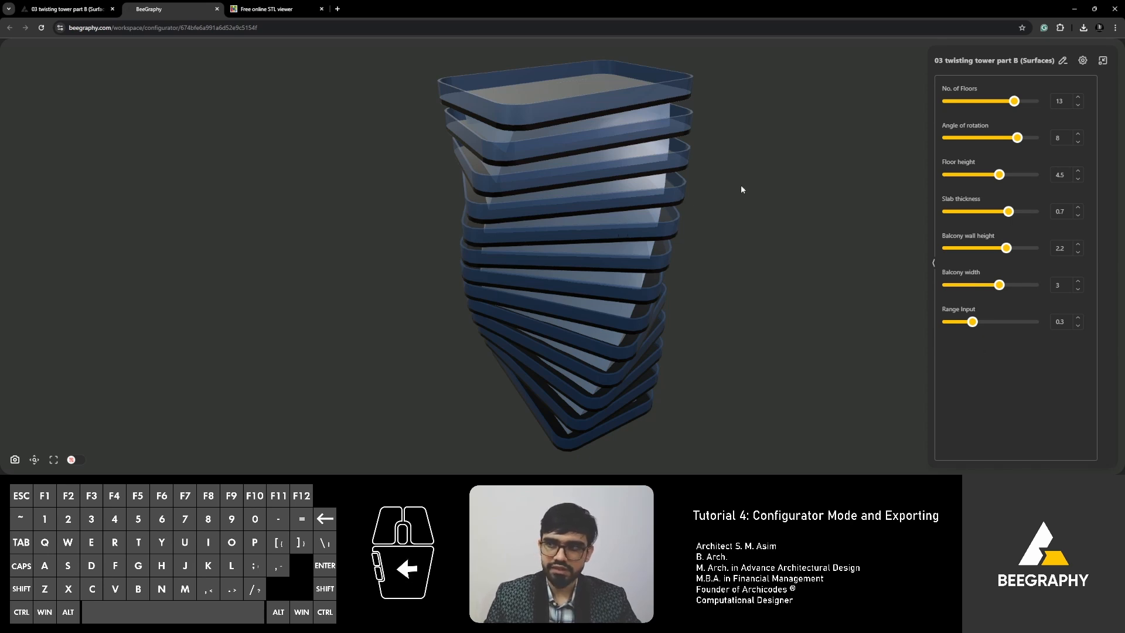
Put the configurator's input list into edit mode and hide Range Input from end users.
click(1062, 61)
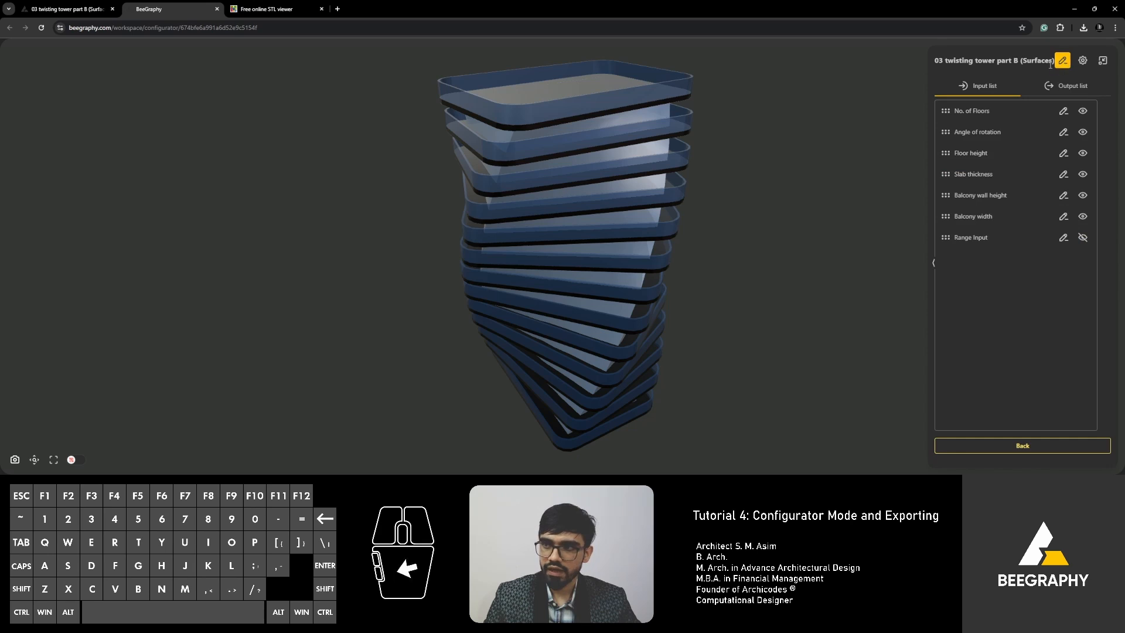
Nudge the Range Input node in the editor, then recheck the configurator list, which still shows six sliders.
click(1063, 448)
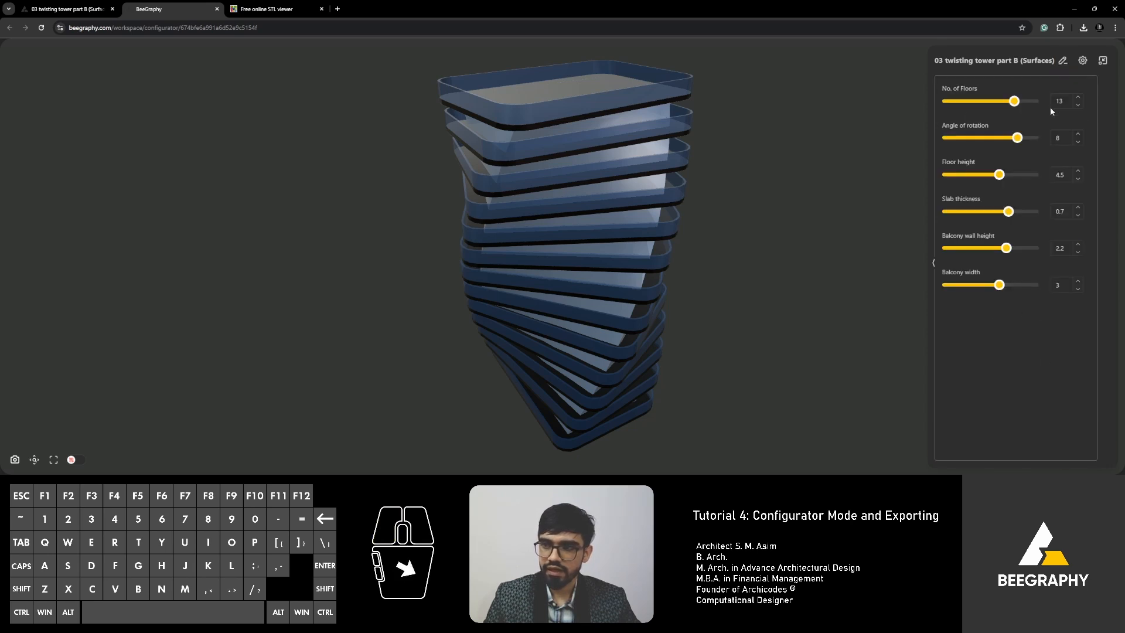
click(64, 8)
click(299, 225)
drag(298, 224, 298, 240)
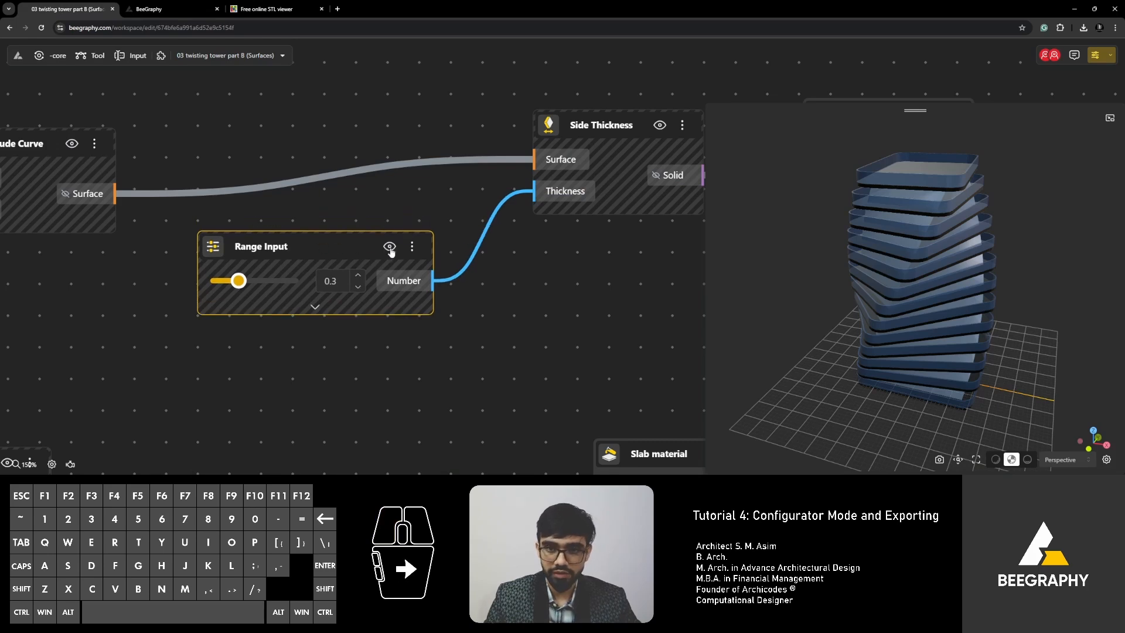
click(162, 8)
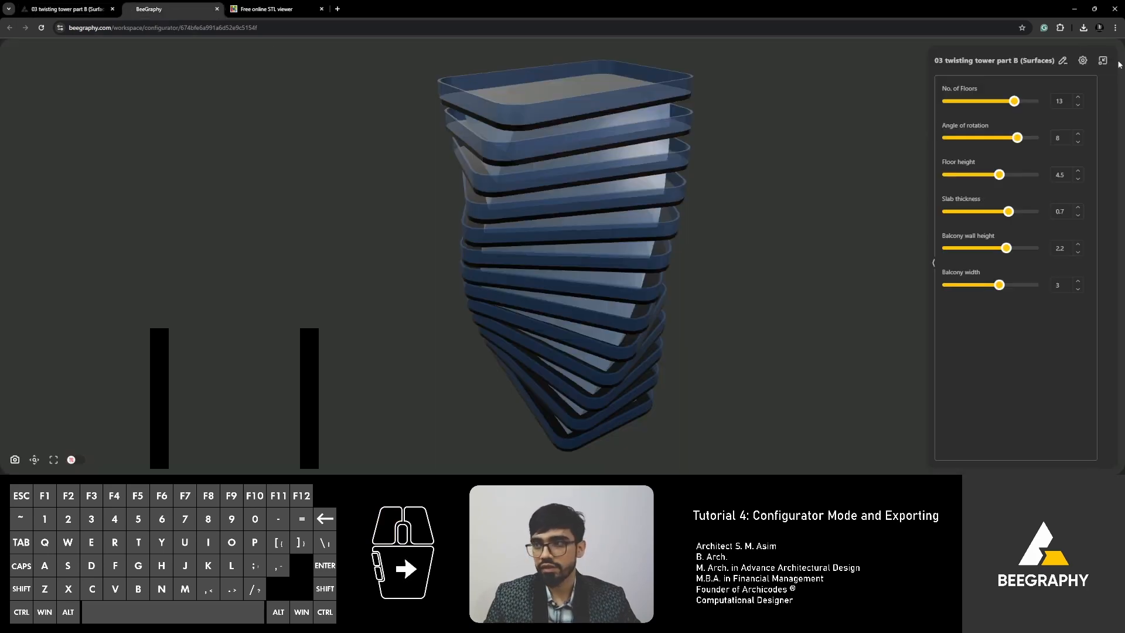
click(1063, 61)
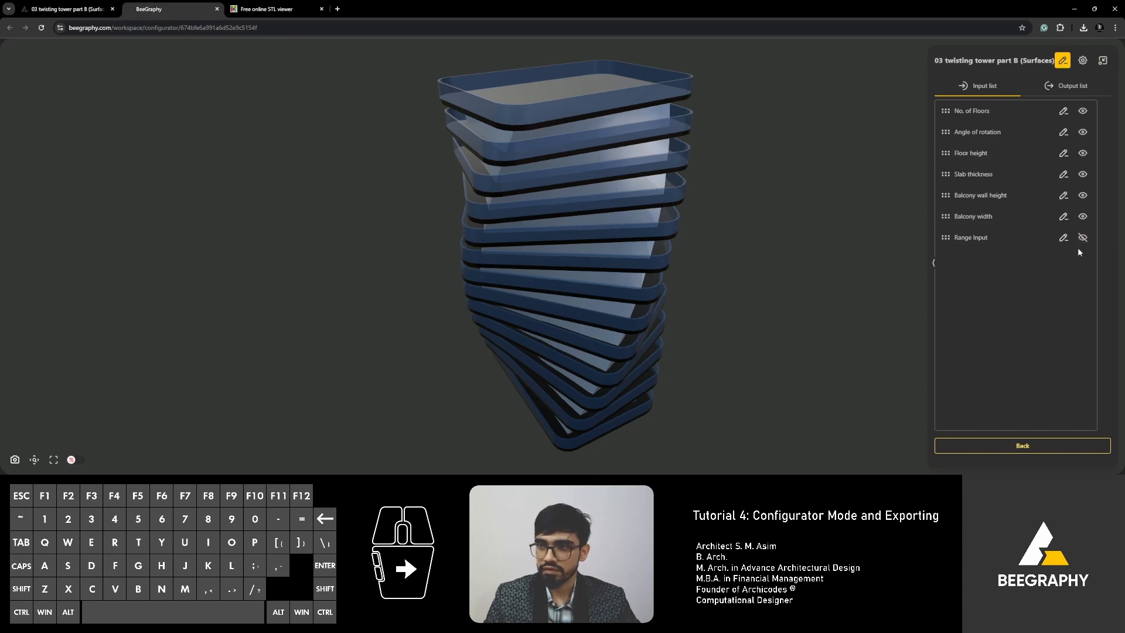
click(1022, 446)
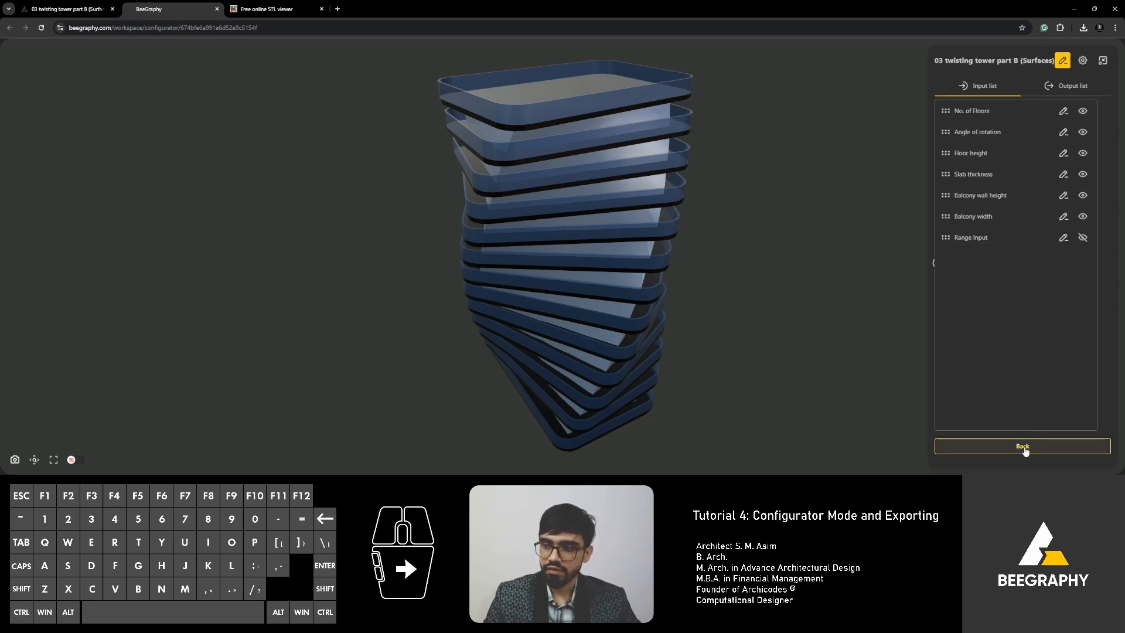
Add an STL Exporter node from an 'export' search and place it higher on the canvas.
click(40, 9)
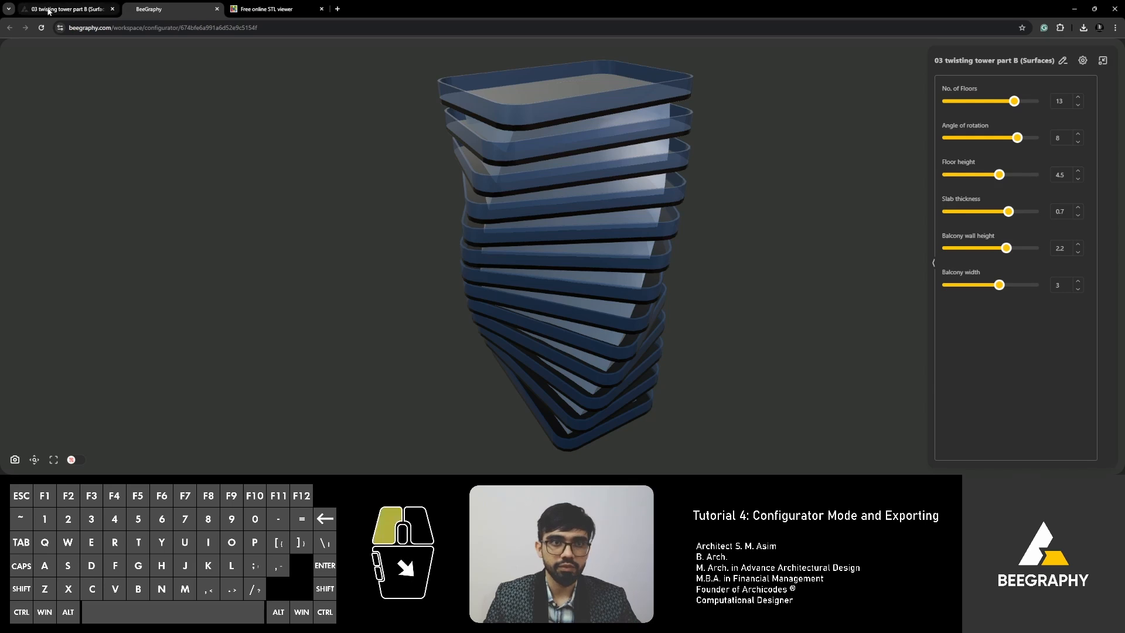
scroll(347, 242, down, 4)
scroll(487, 320, up, 4)
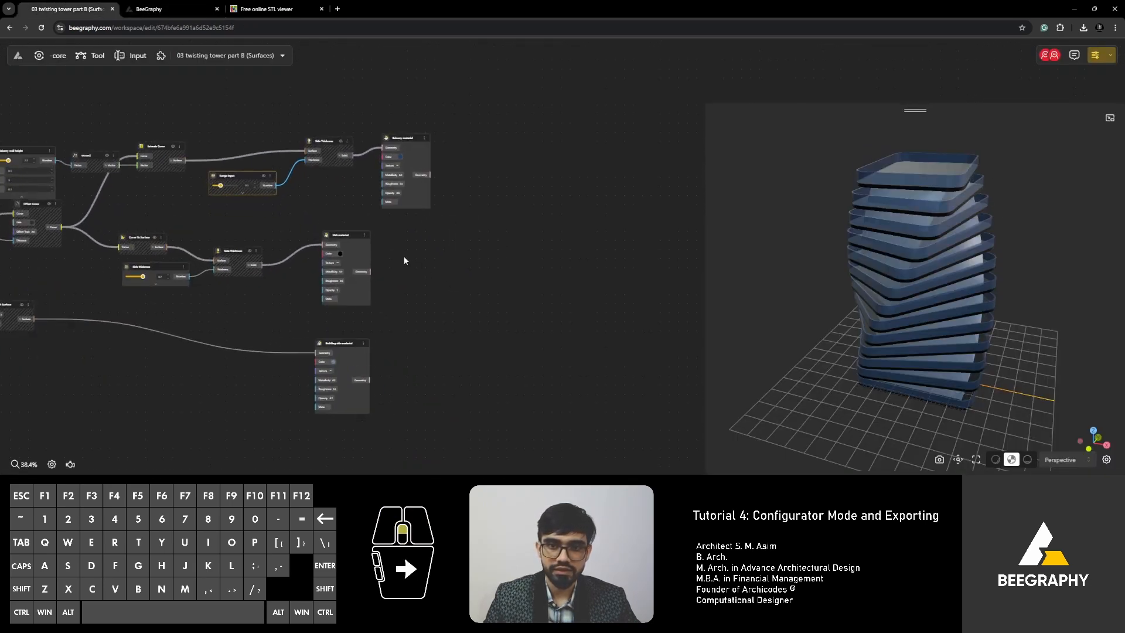
double_click(516, 287)
text(export)
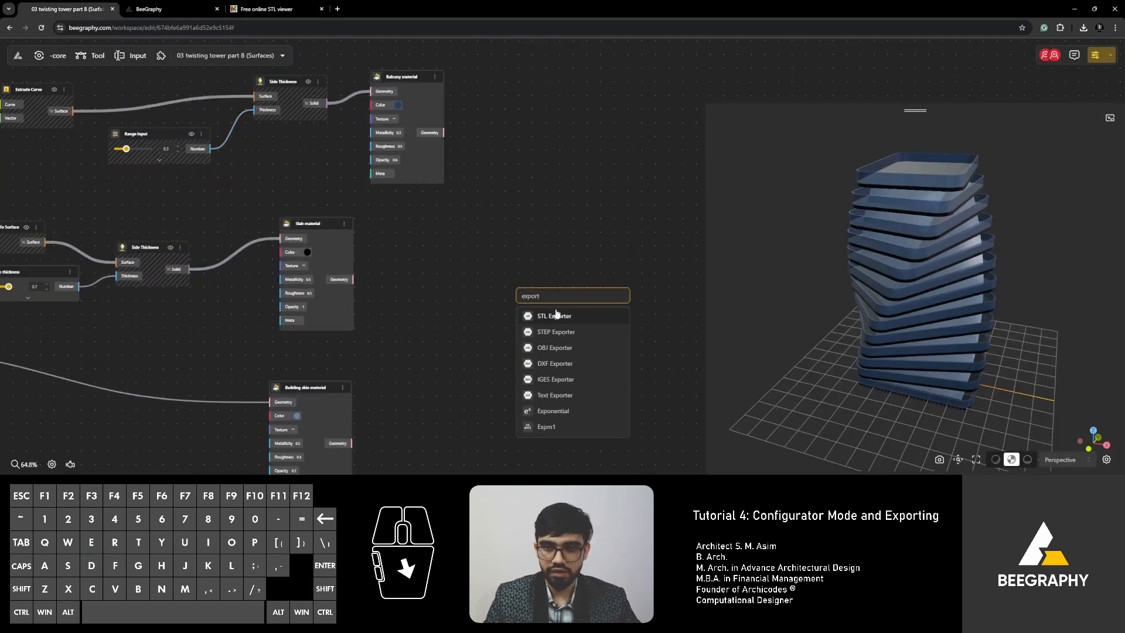
click(556, 316)
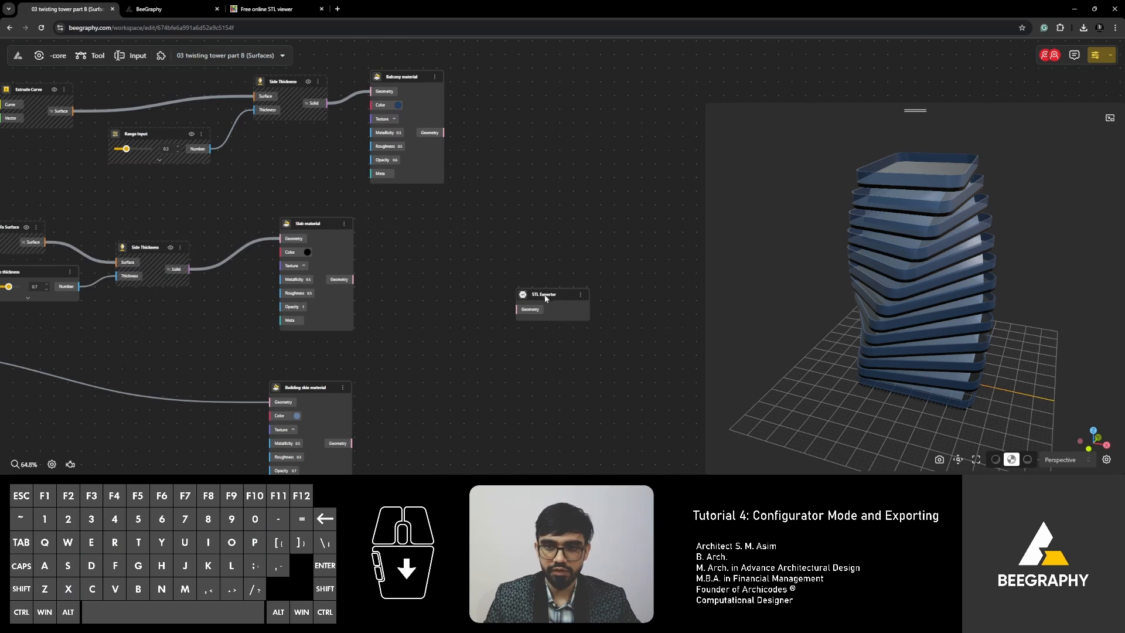
drag(545, 298, 552, 188)
Feed the balcony, slab and building skin geometry into the STL Exporter and reload the configurator.
drag(443, 132, 524, 199)
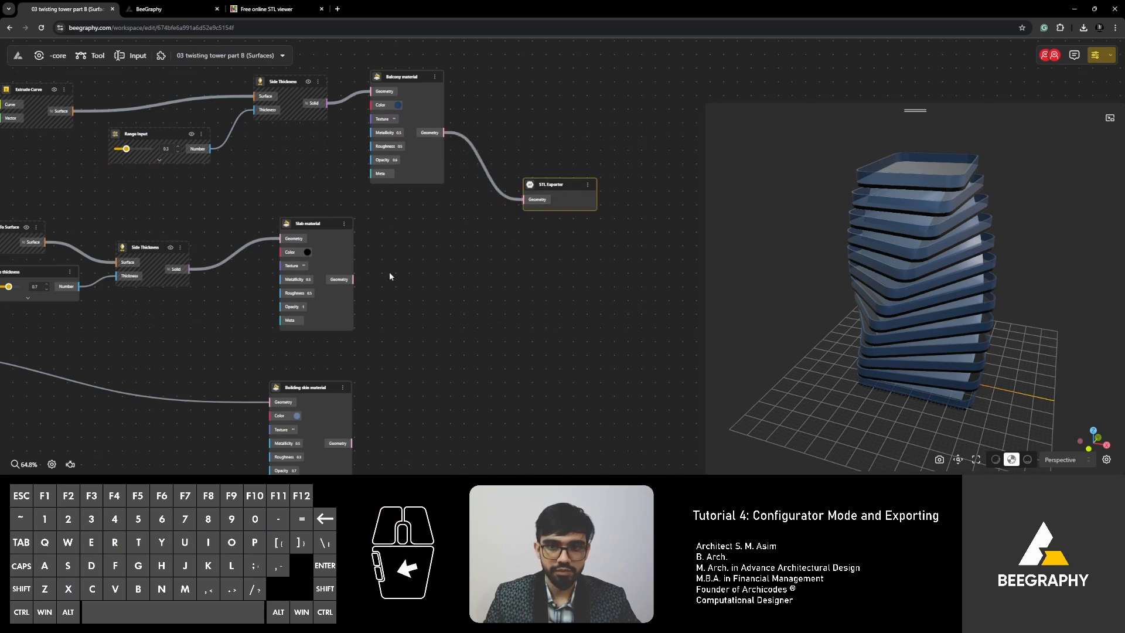
drag(354, 279, 524, 200)
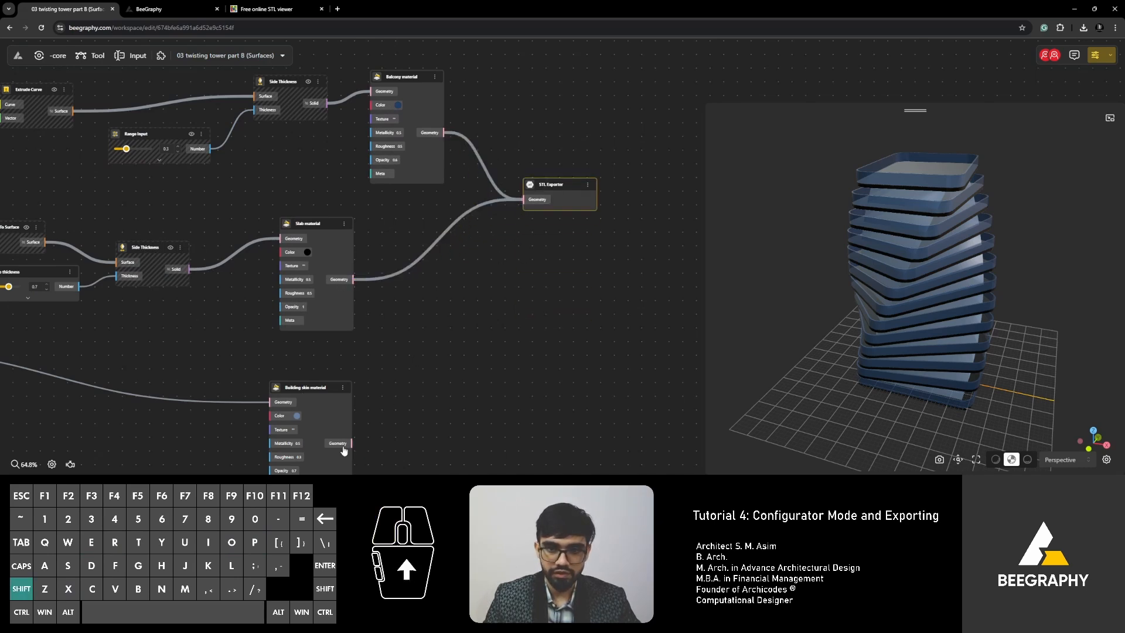
drag(350, 444, 524, 200)
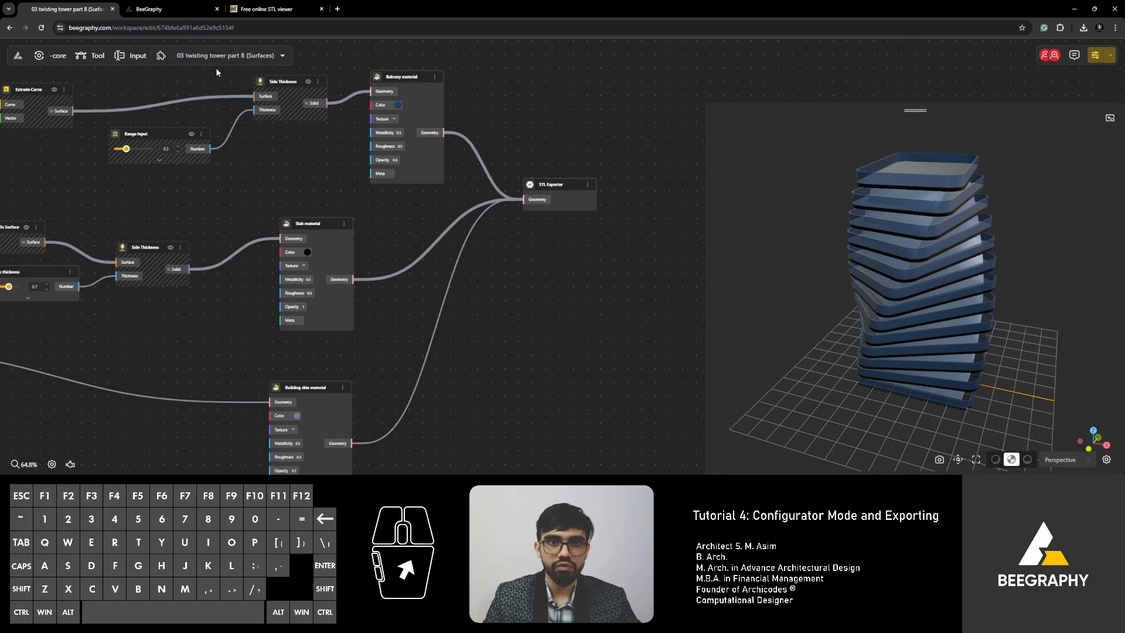
click(228, 56)
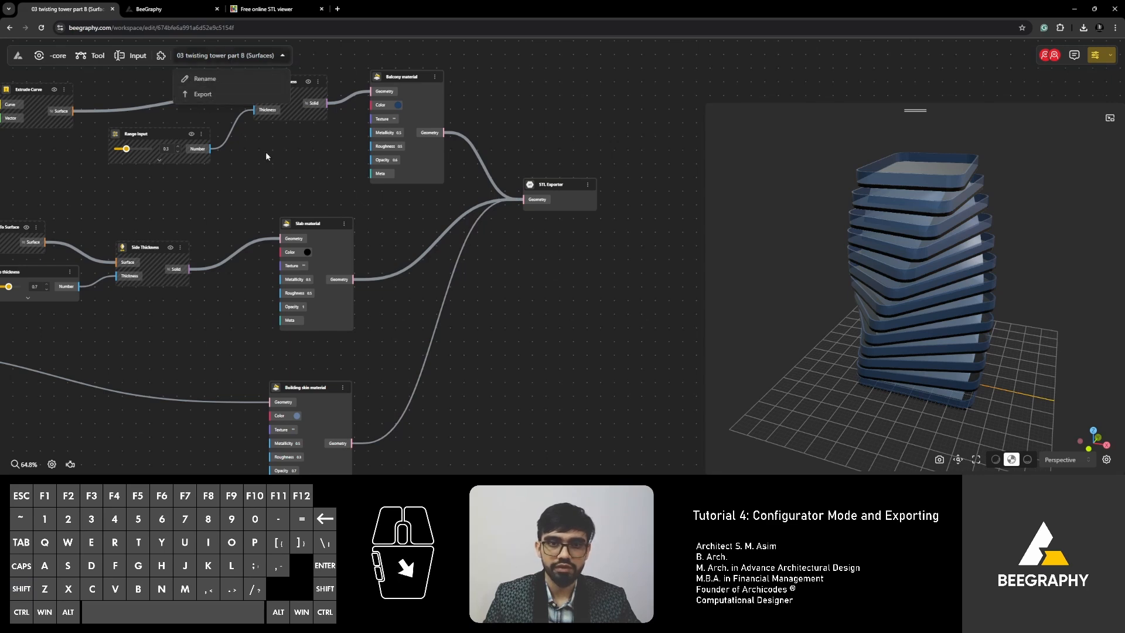
click(590, 86)
click(1092, 56)
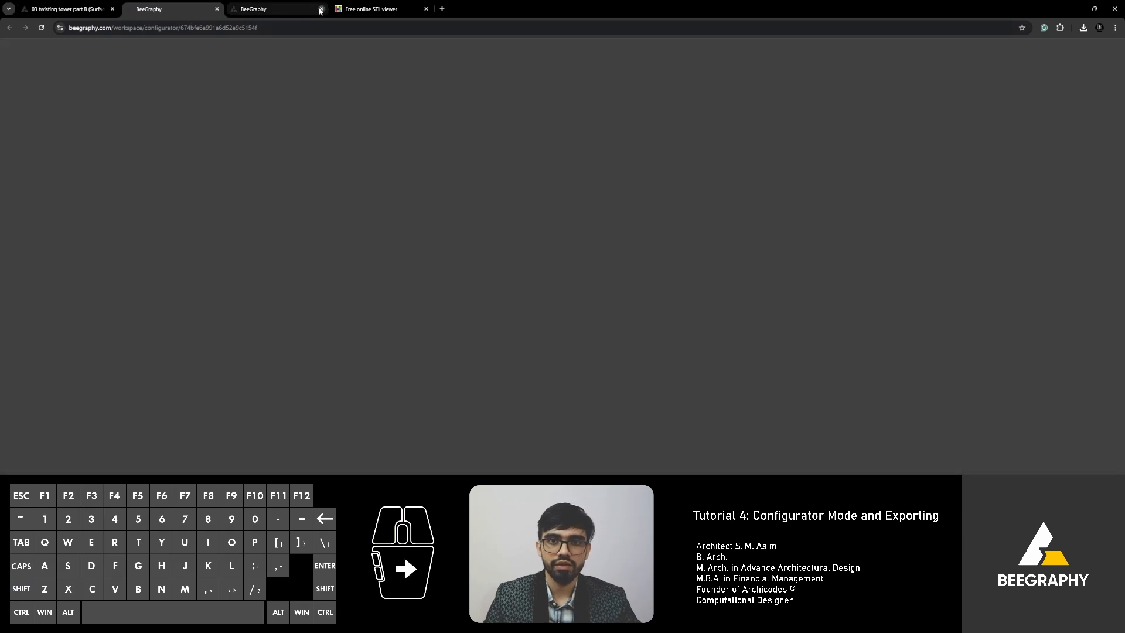
Download the tower as an 815 KB medium-quality STL and confirm it in the downloads list.
click(321, 9)
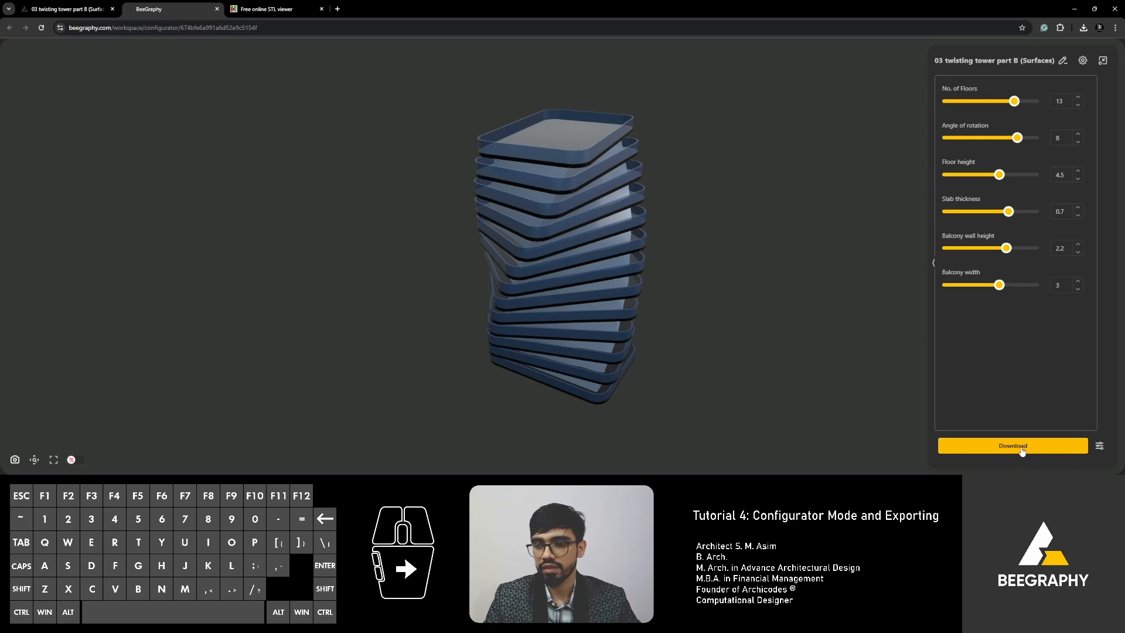
click(1023, 448)
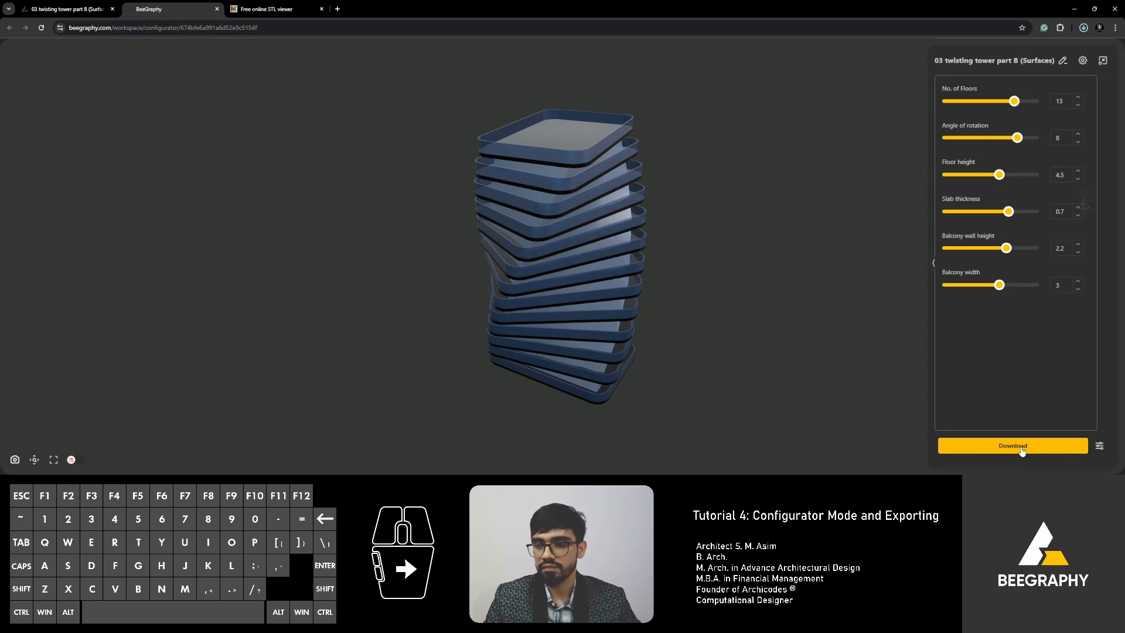
click(1084, 29)
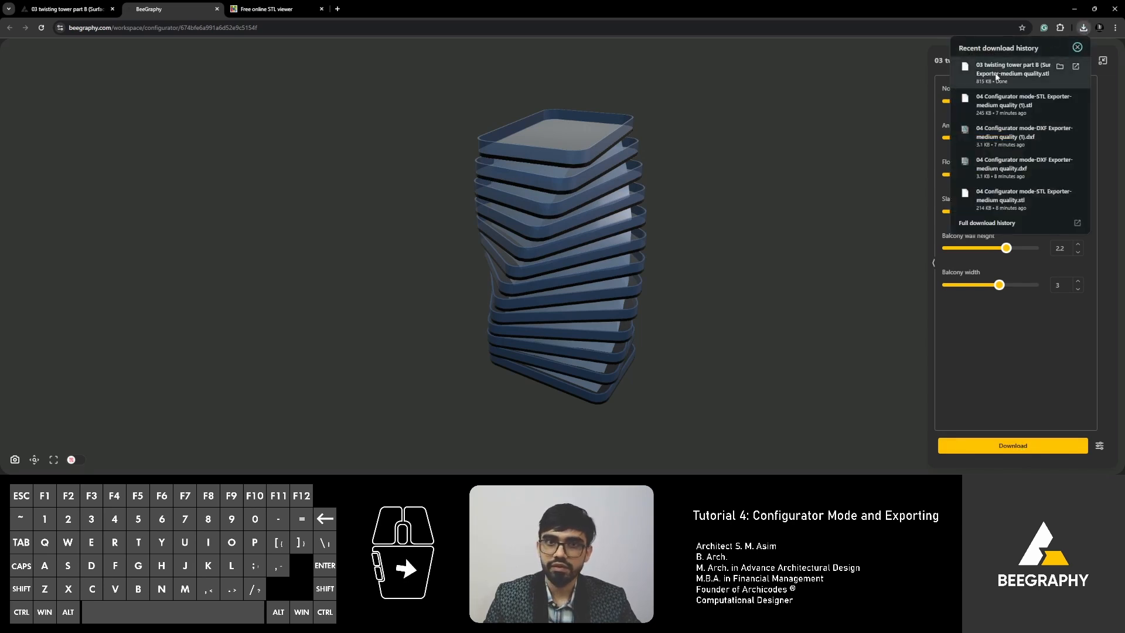
Load the downloaded tower STL into ViewSTL and orbit it to inspect the twisting floors.
click(266, 8)
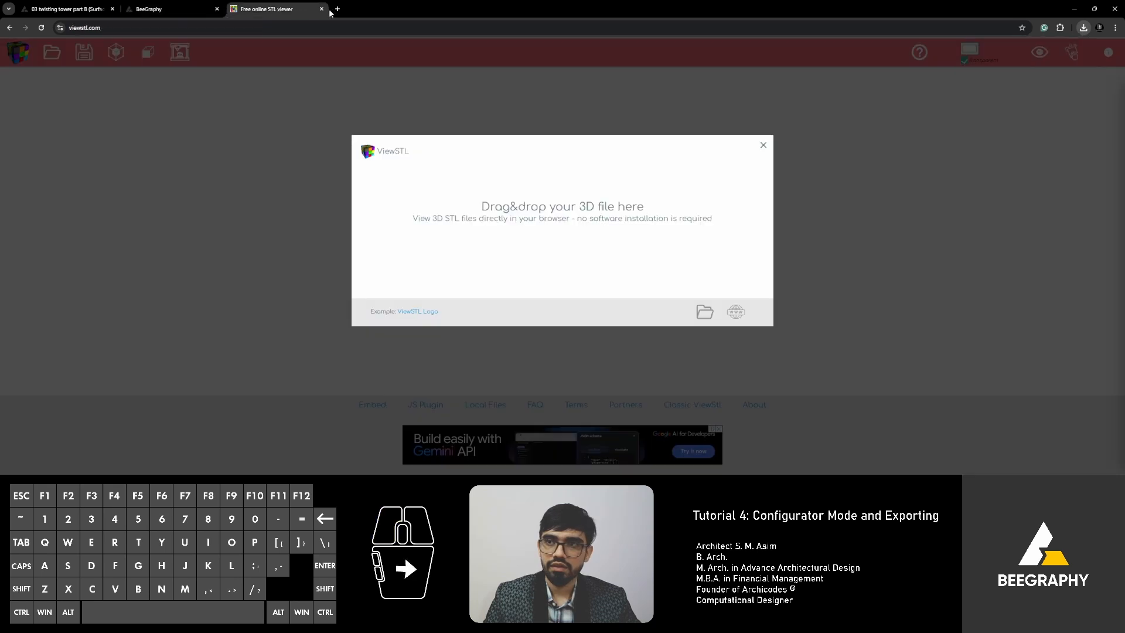
click(1083, 29)
drag(1008, 71, 511, 210)
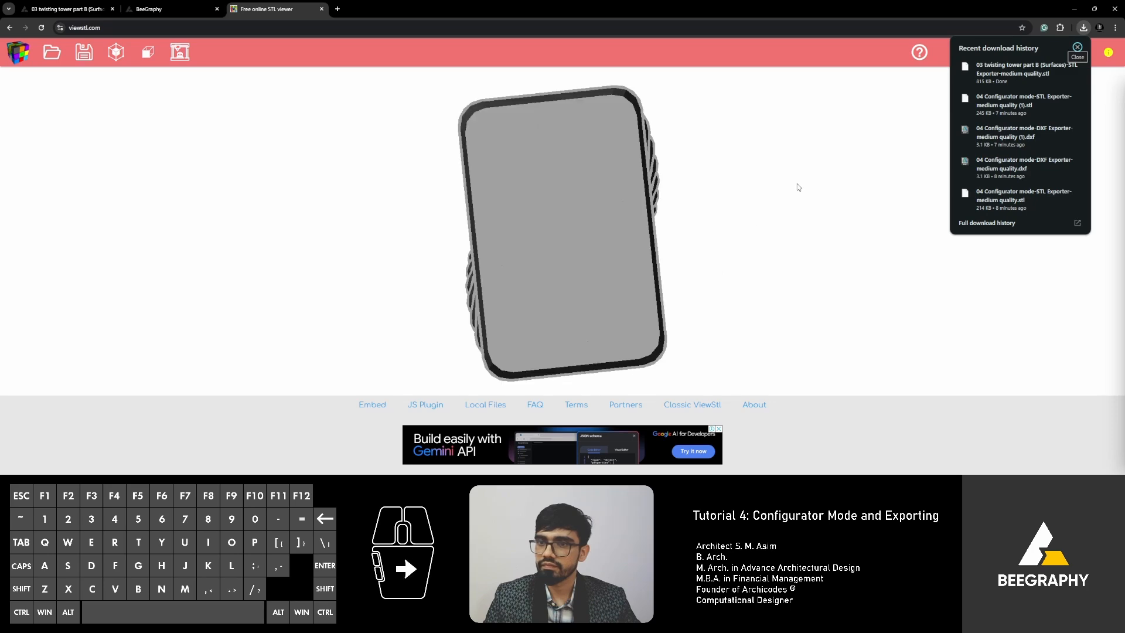
drag(412, 270, 358, 149)
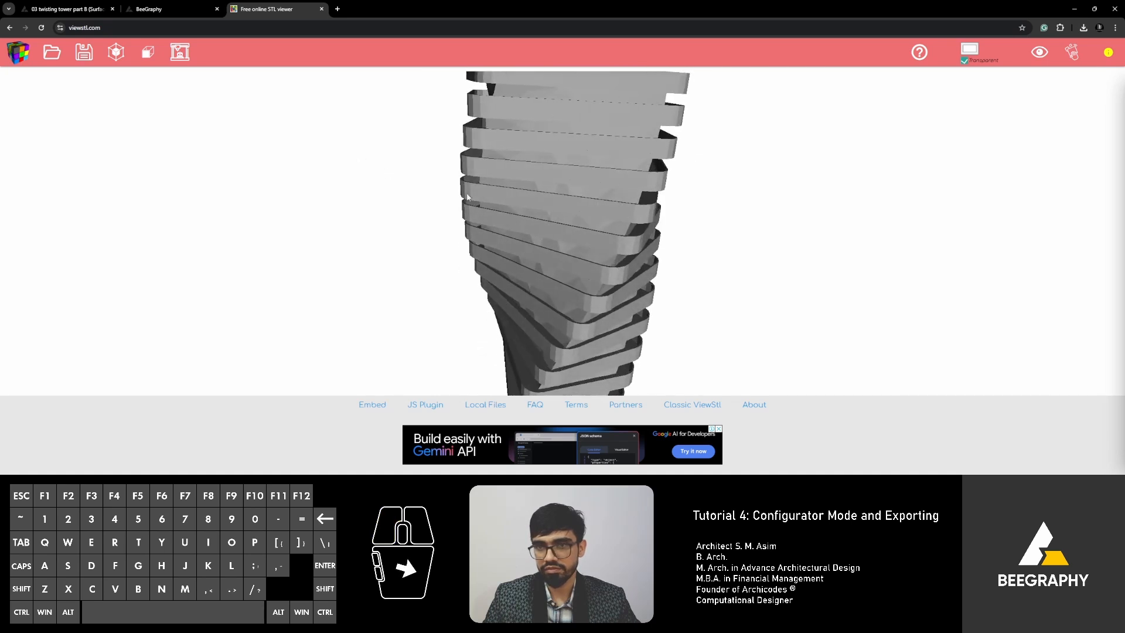
scroll(361, 256, down, 10)
drag(363, 258, 384, 206)
click(150, 9)
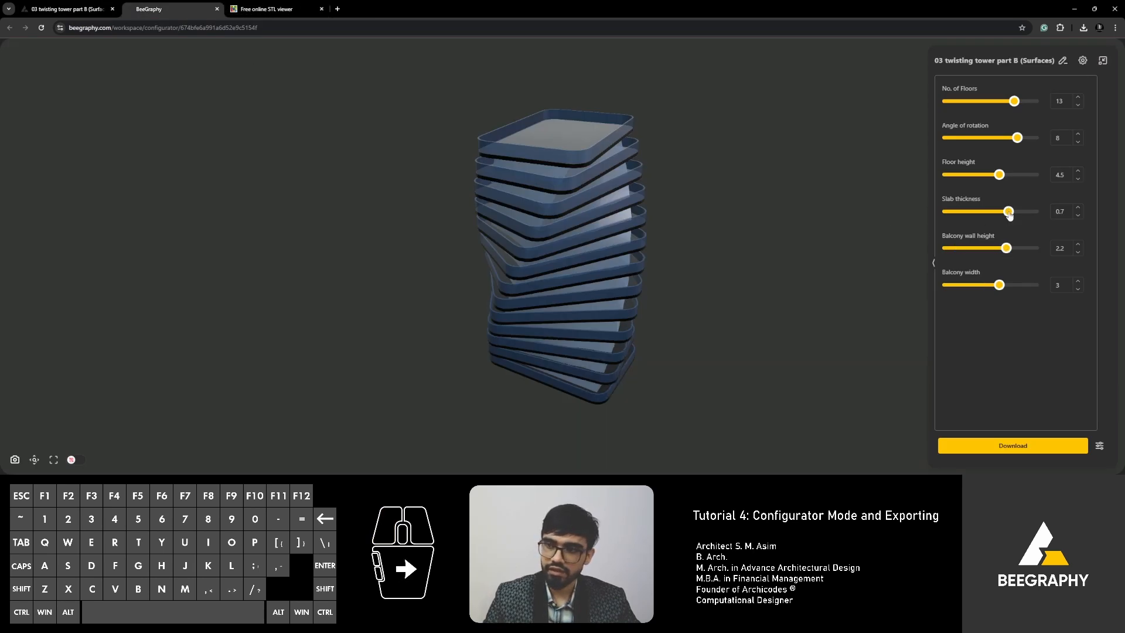
Set Floor height to 4 and download the tower as an STL.
drag(1000, 175, 994, 143)
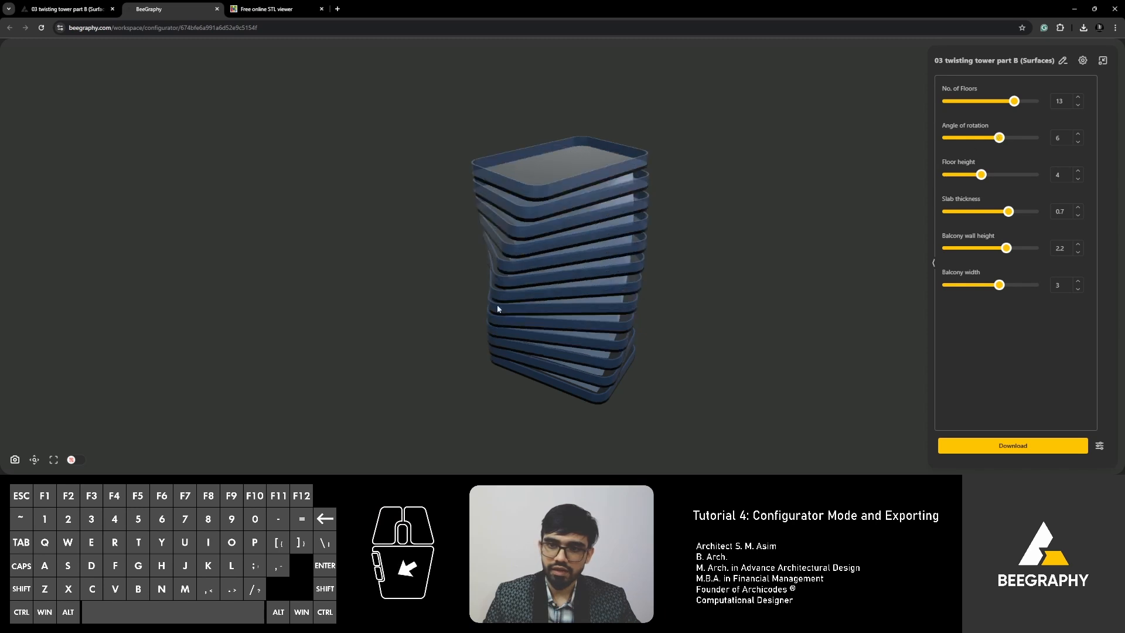
click(1045, 448)
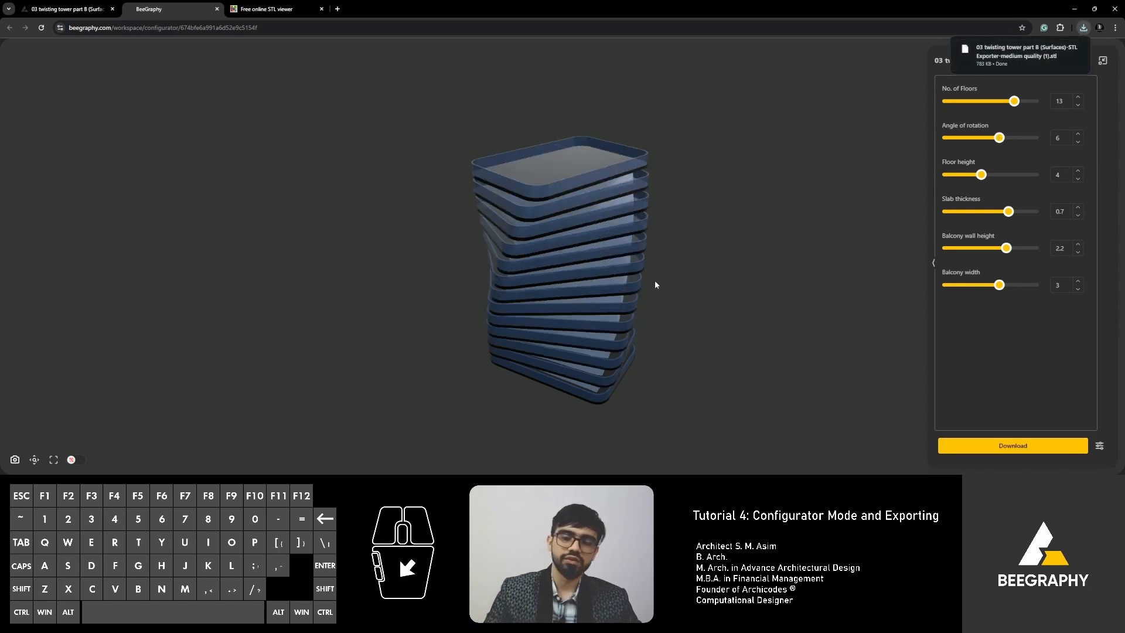
drag(572, 339, 698, 293)
Raise the tower to 17 floors with floor height 5 and look over its roof.
drag(1007, 101, 1036, 103)
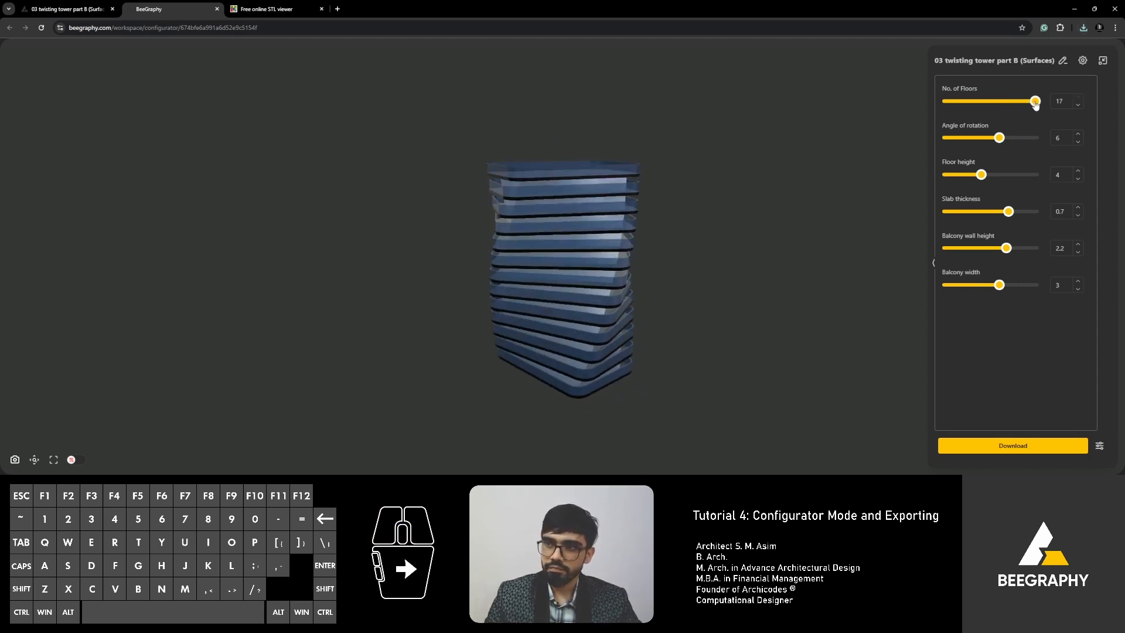
drag(978, 176, 1012, 175)
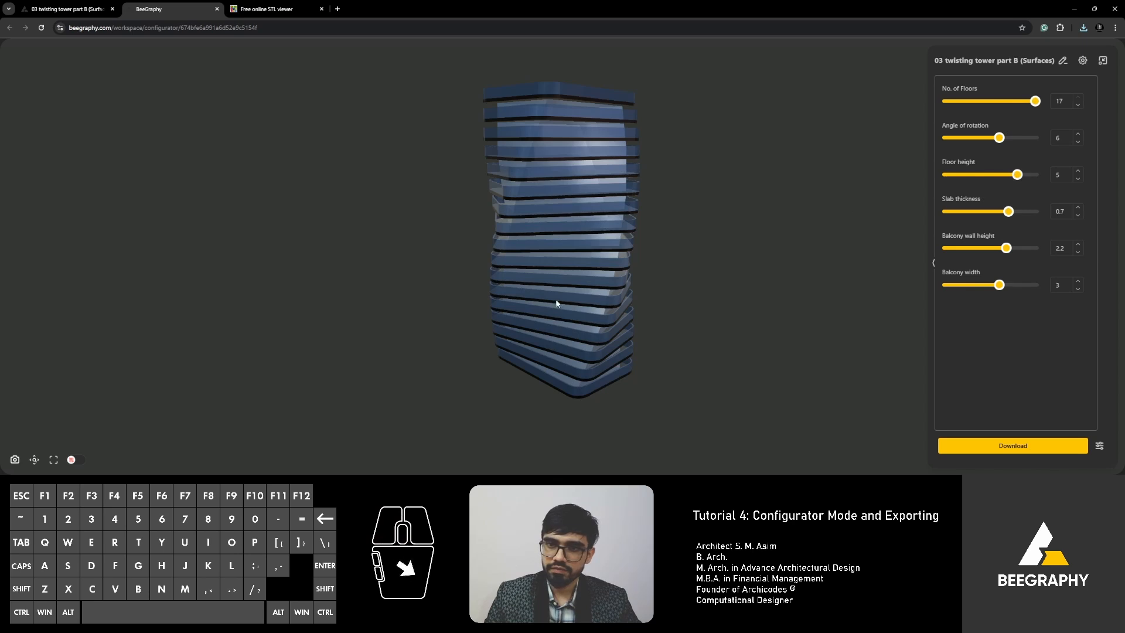
drag(558, 305, 554, 326)
scroll(543, 303, down, 2)
right_drag(557, 187, 520, 246)
drag(520, 246, 557, 237)
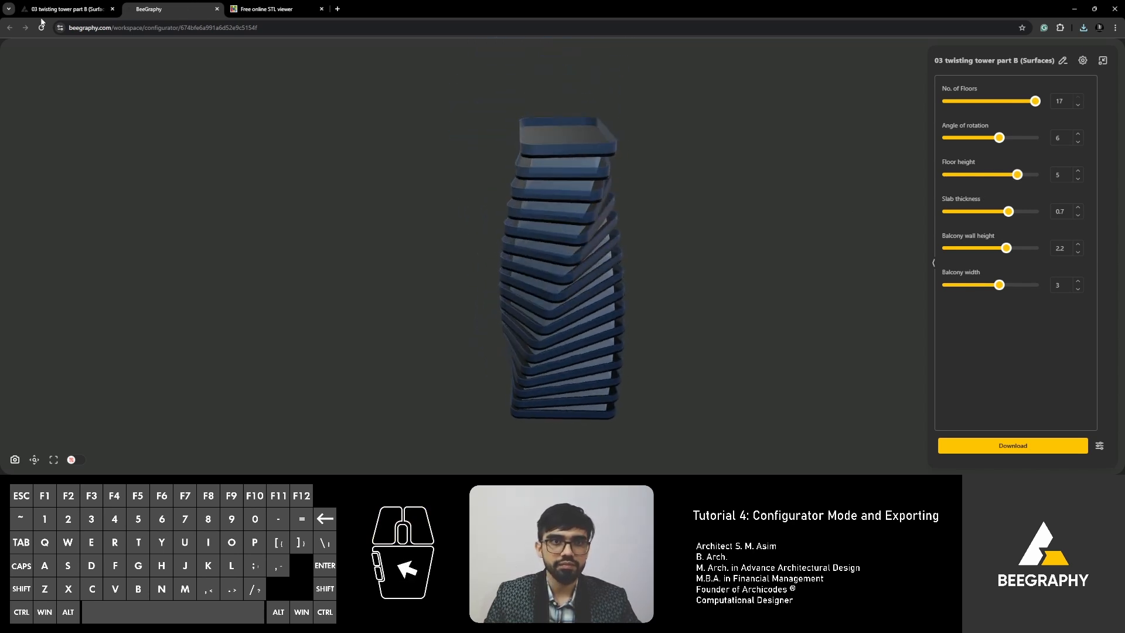
click(60, 10)
click(523, 282)
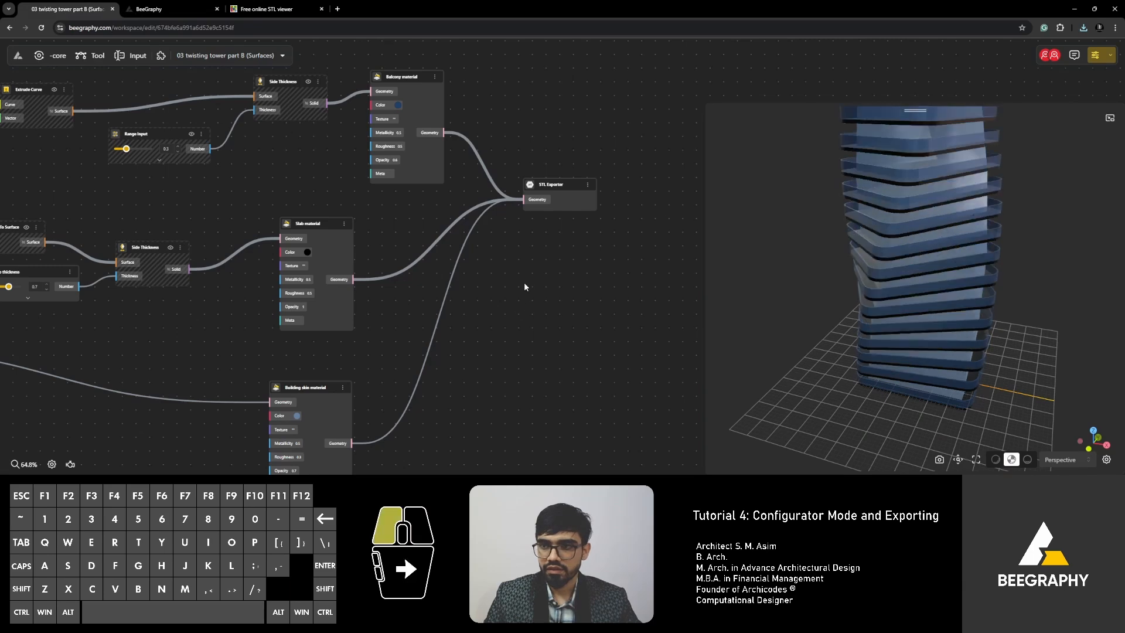
scroll(524, 306, down, 3)
scroll(202, 195, down, 2)
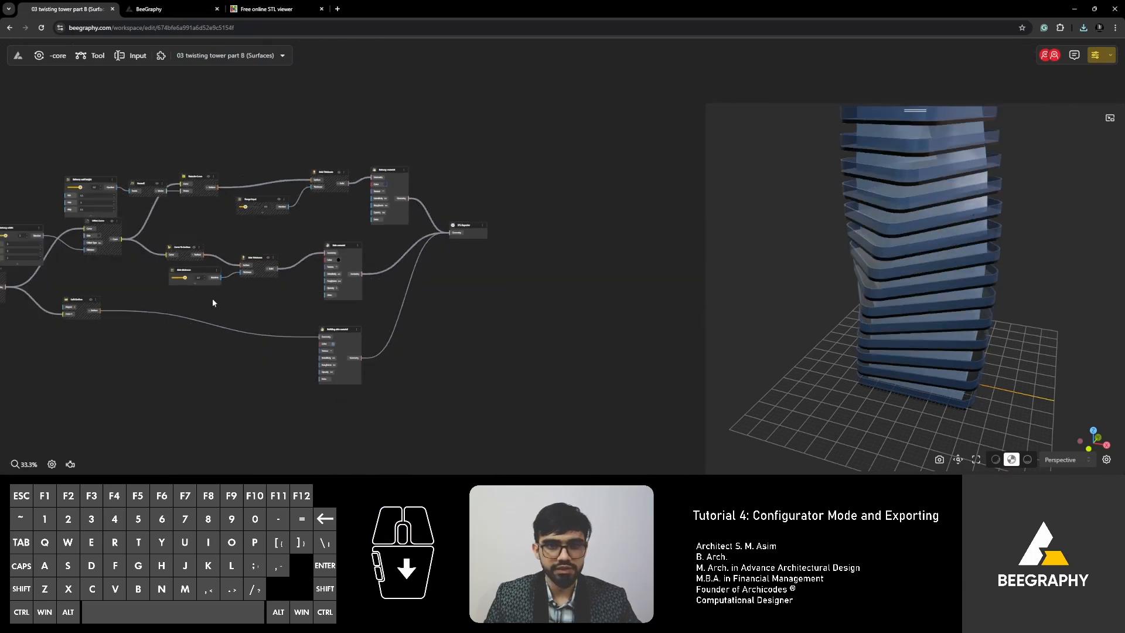
drag(212, 297, 372, 307)
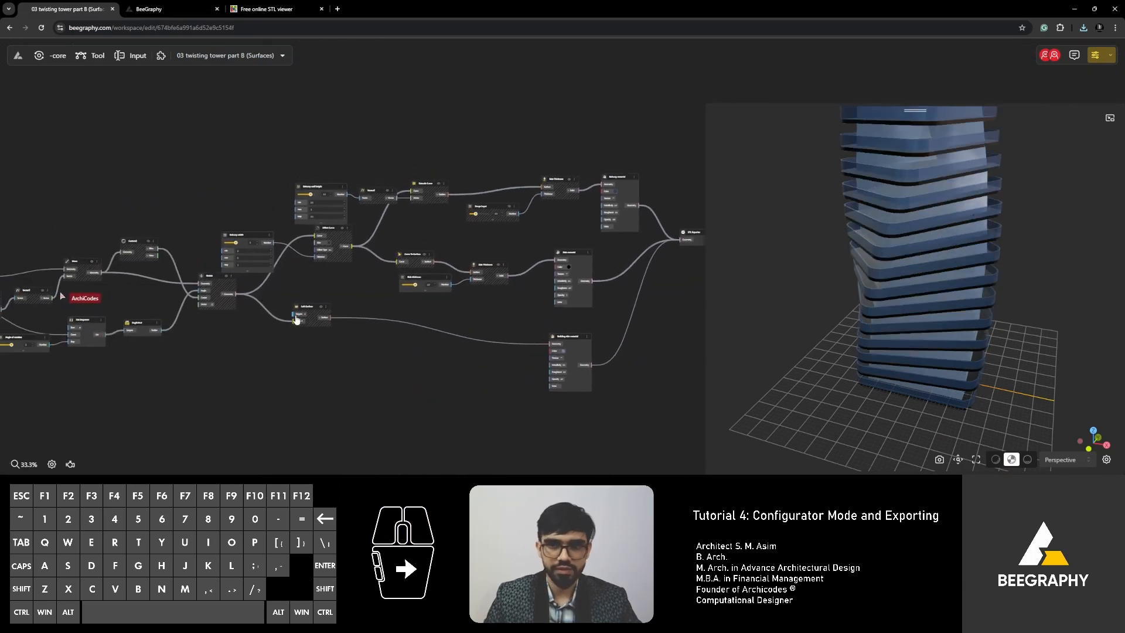
scroll(511, 307, up, 5)
drag(531, 286, 522, 270)
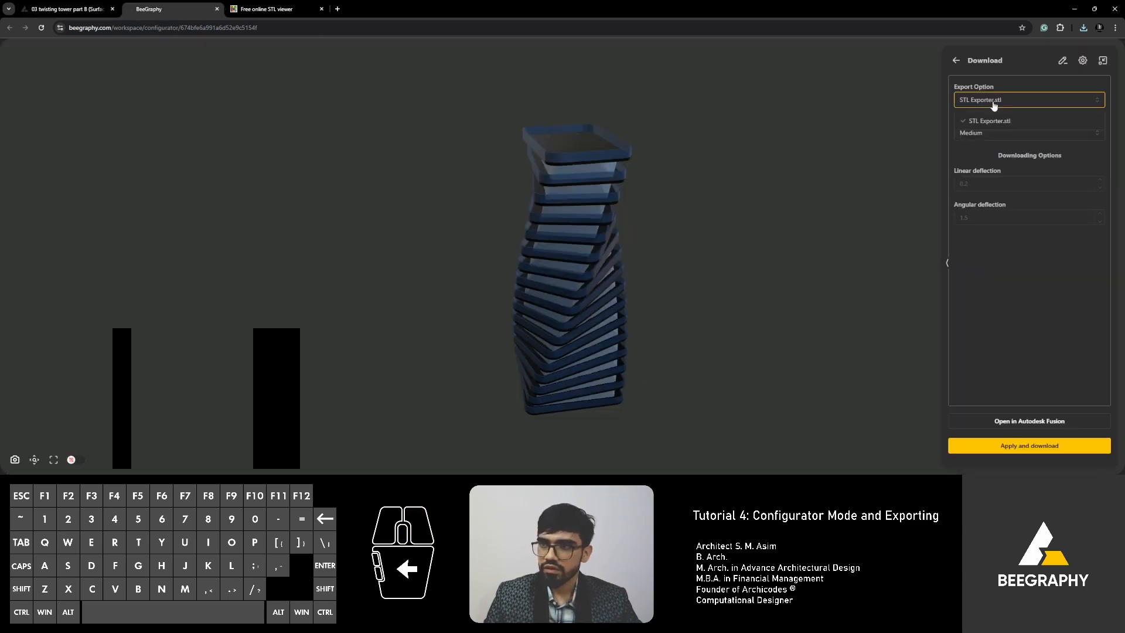
click(66, 8)
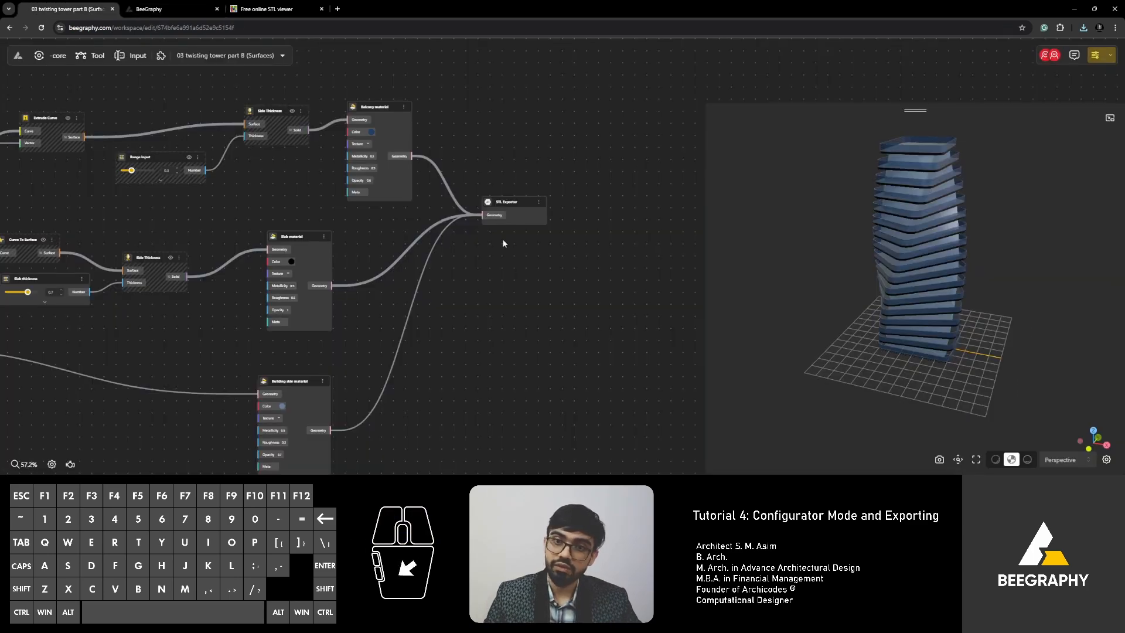
scroll(503, 240, up, 8)
click(504, 228)
Connect only the balcony geometry to the exporter and wire the slab geometry into a pasted duplicate.
scroll(404, 158, down, 5)
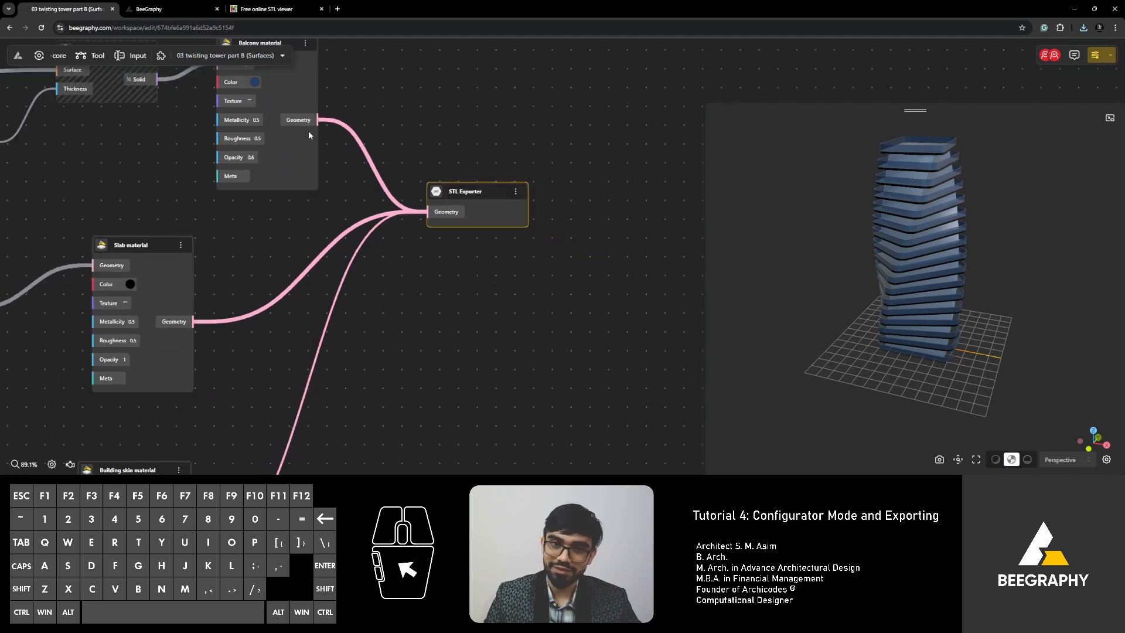
drag(317, 120, 489, 313)
key(ctrl+v)
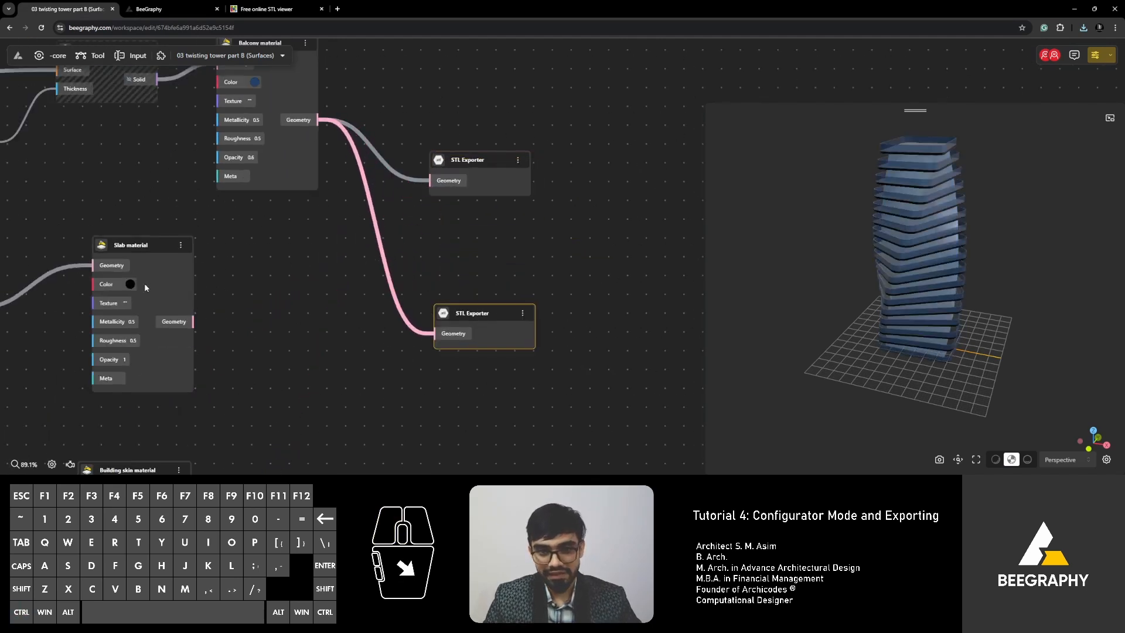
drag(193, 322, 441, 332)
Paste a third STL Exporter and wire the building skin geometry into it.
right_drag(322, 296, 305, 380)
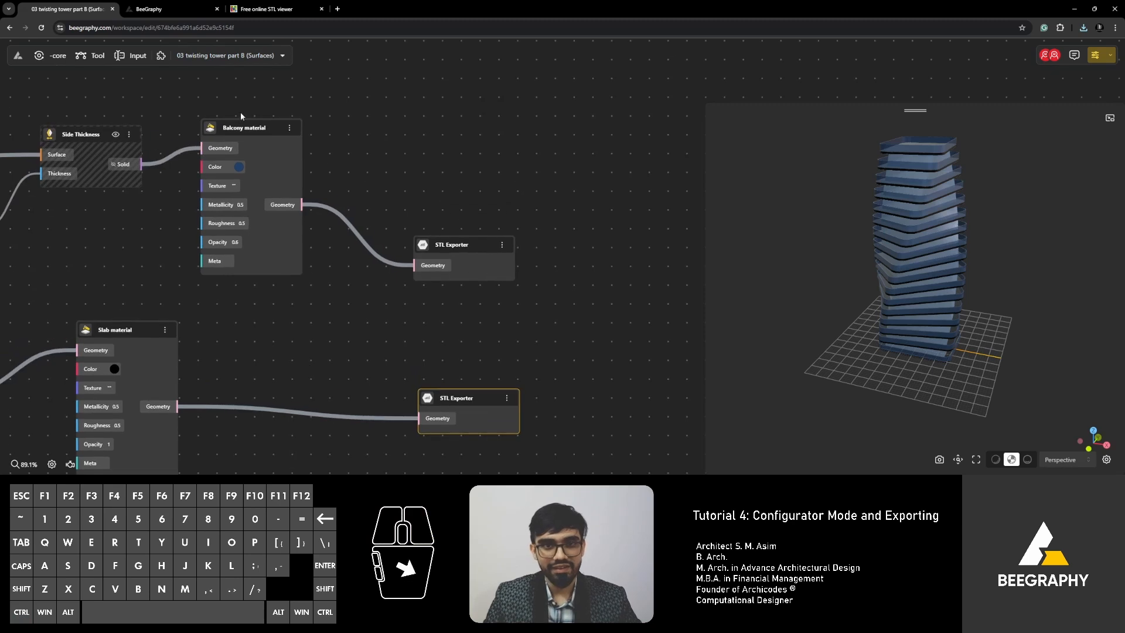
right_drag(345, 318, 411, 148)
drag(522, 225, 482, 441)
key(ctrl+c)
key(ctrl+v)
drag(242, 461, 449, 455)
scroll(448, 351, down, 3)
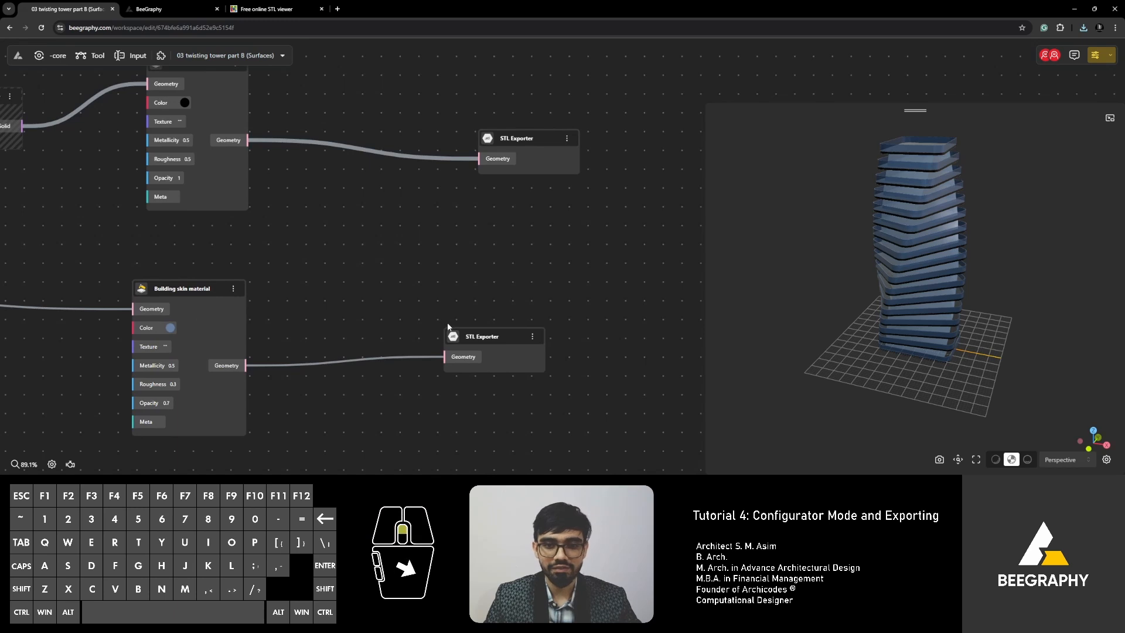
scroll(447, 327, up, 4)
Rename the building skin and slab exporters to 'Building skin exp' and 'Slab exp'.
double_click(497, 344)
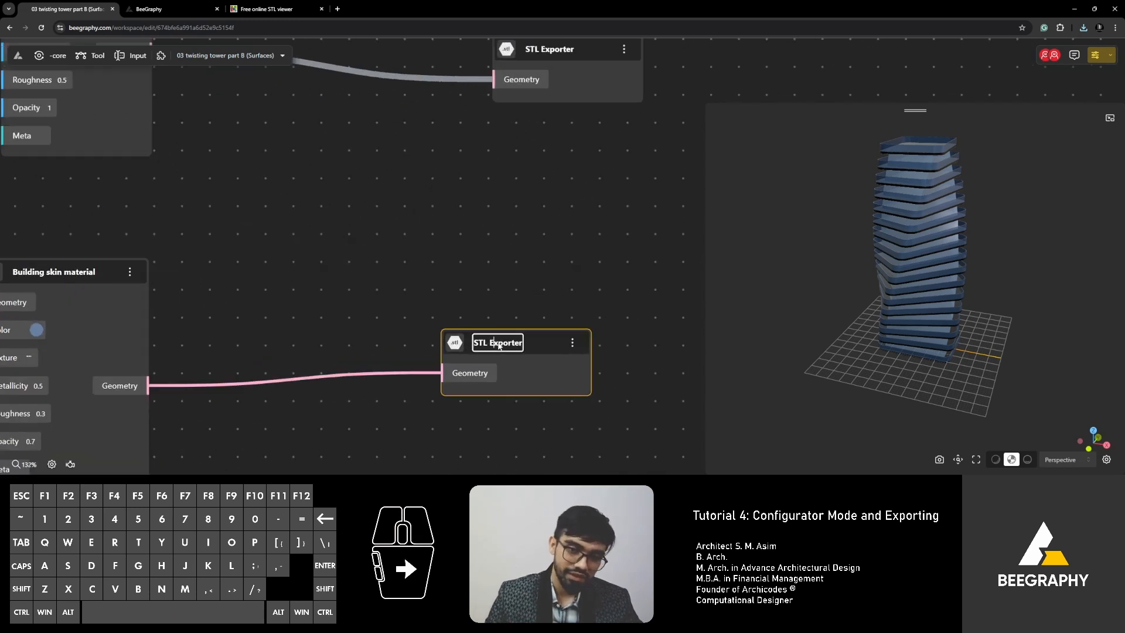
drag(524, 345, 472, 346)
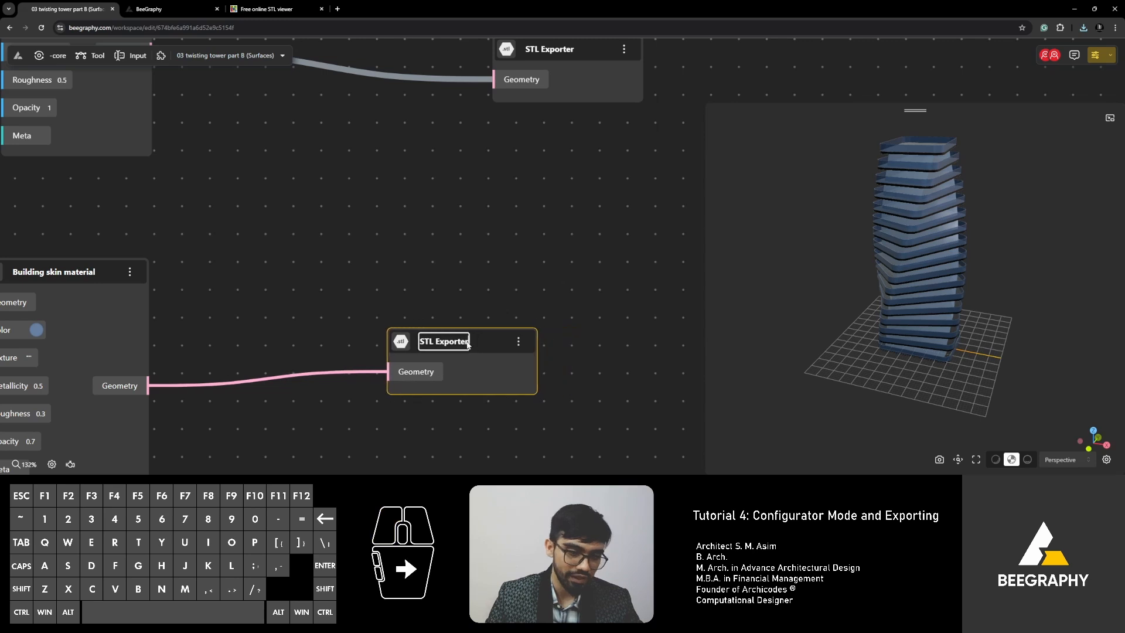
key(BackSpace)
key(BackSpace)
key(BackSpace)
key(BackSpace)
key(BackSpace)
key(BackSpace)
key(BackSpace)
key(BackSpace)
key(BackSpace)
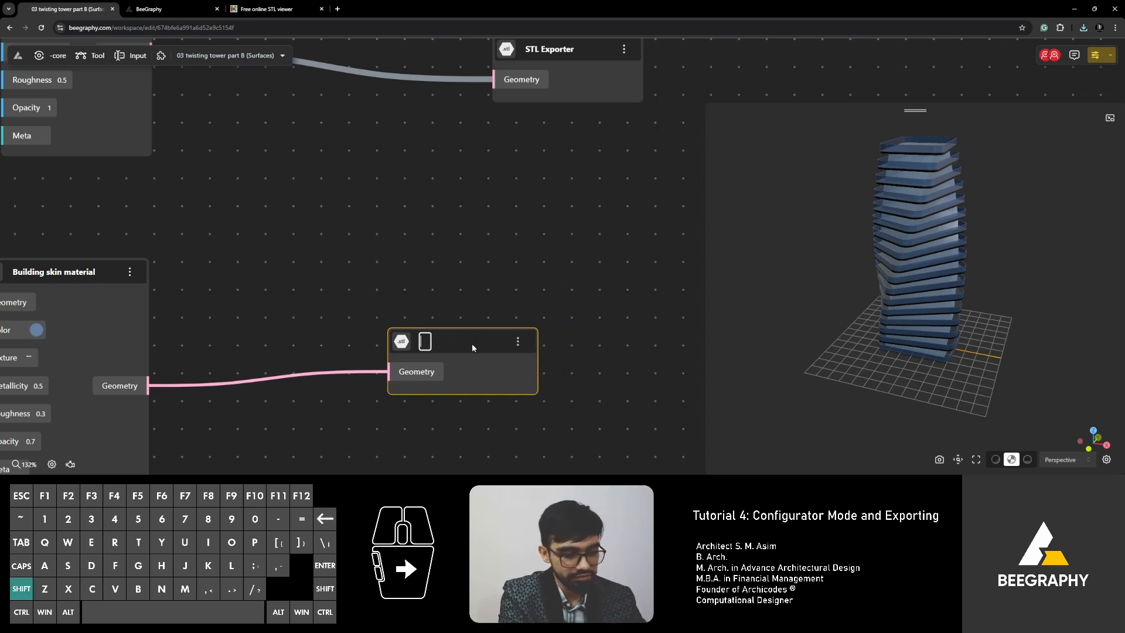
text(Building skin exp)
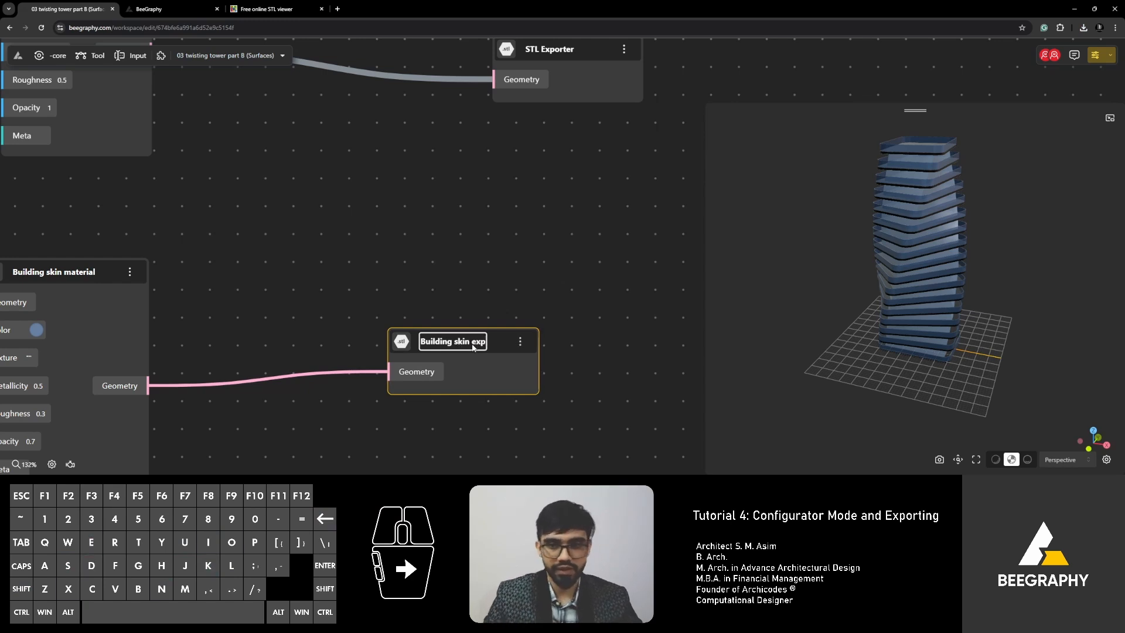
scroll(469, 318, up, 4)
double_click(533, 279)
click(537, 281)
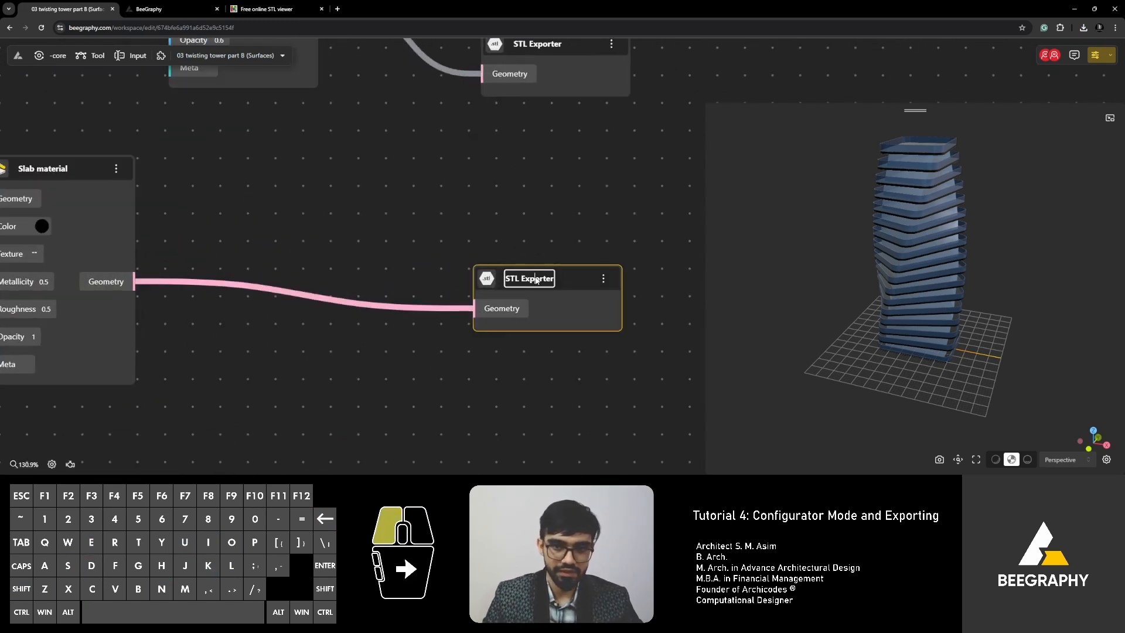
text(Sla)
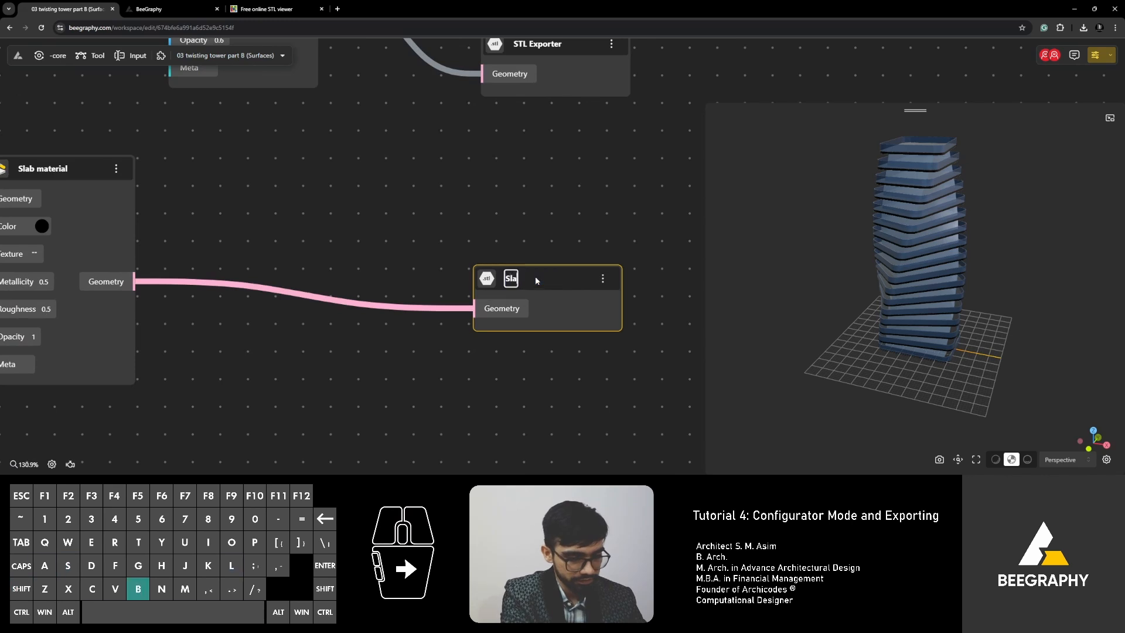
text(b exp)
key(Return)
Rename the remaining STL Exporter to 'Balcony exp'.
scroll(486, 176, up, 3)
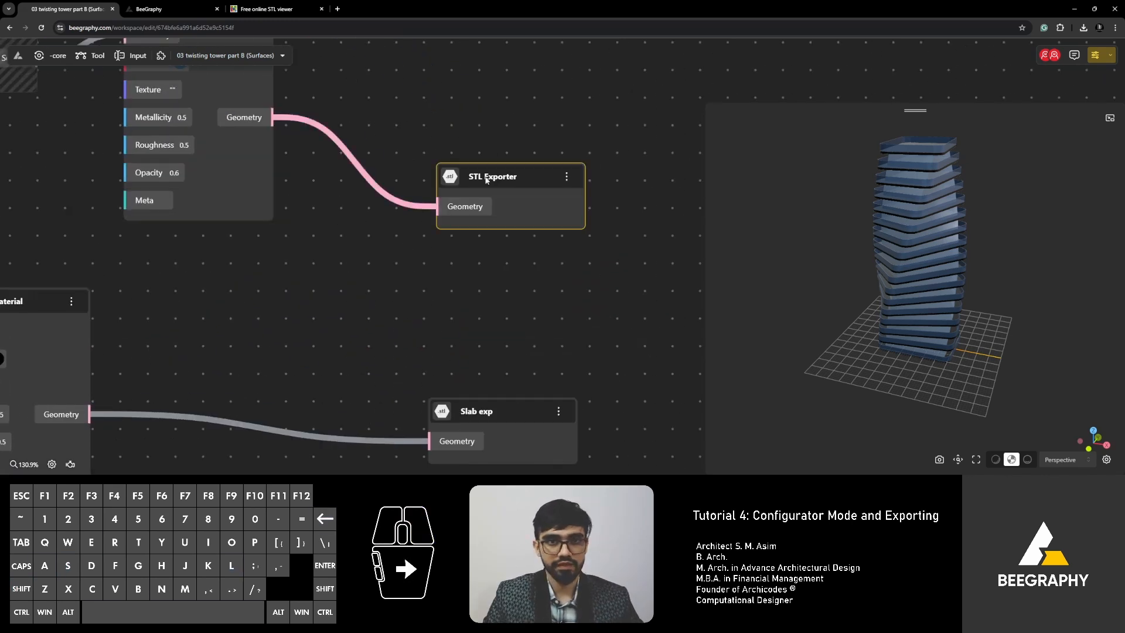
double_click(491, 177)
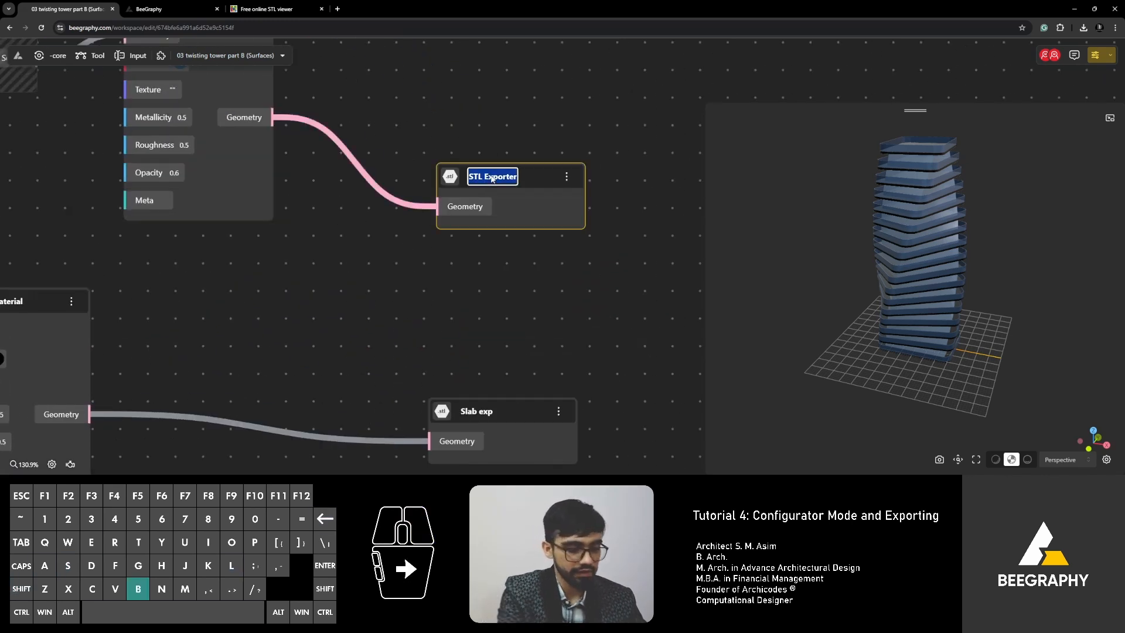
text(Balcony exp)
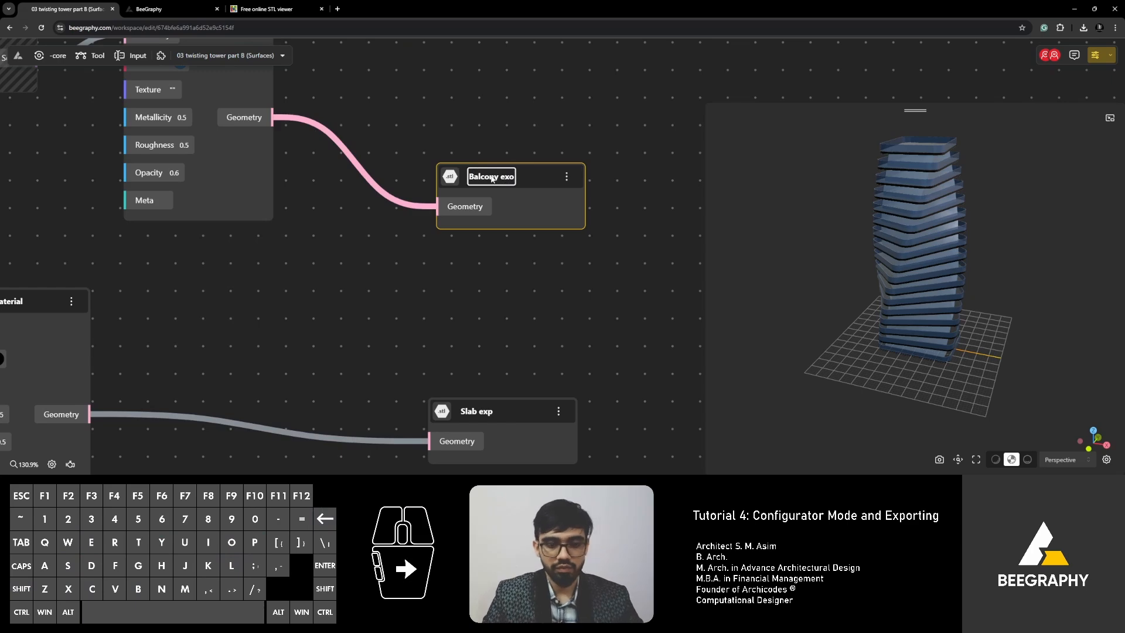
key(Return)
scroll(480, 258, down, 3)
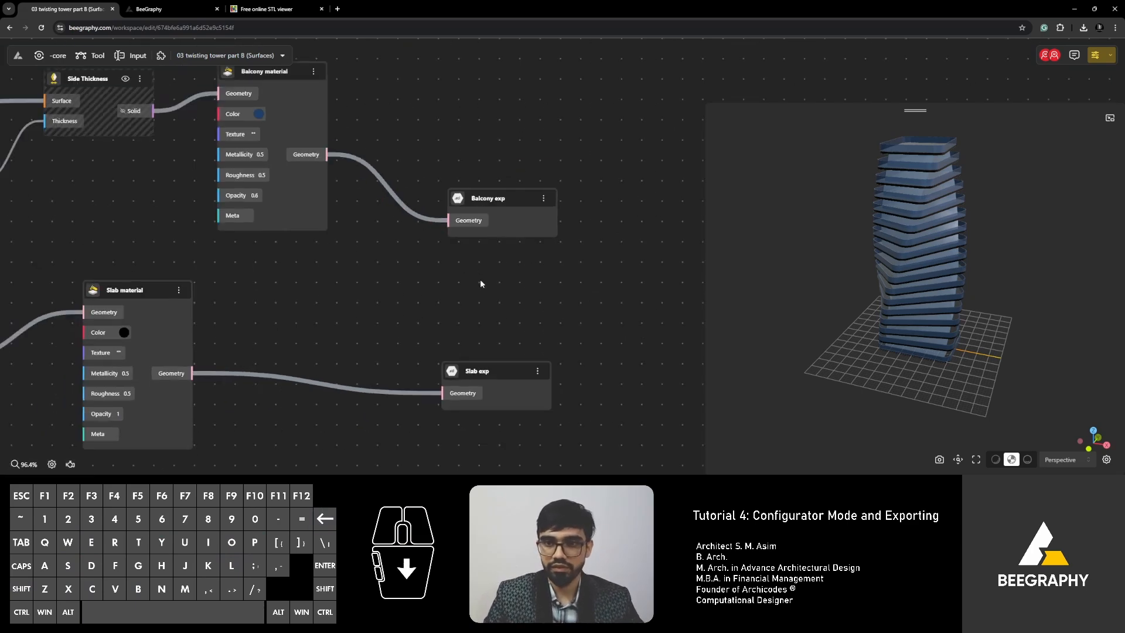
scroll(471, 286, down, 4)
Line up the three exporter nodes beside their material nodes.
right_drag(484, 302, 479, 224)
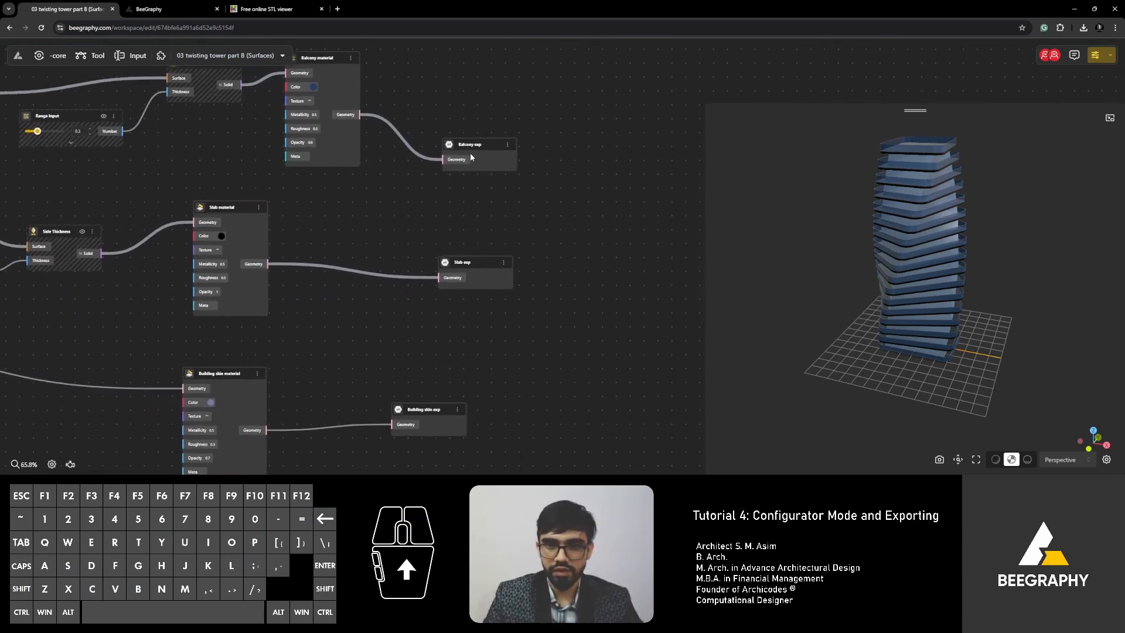
click(469, 148)
drag(460, 133, 444, 107)
drag(461, 263, 444, 257)
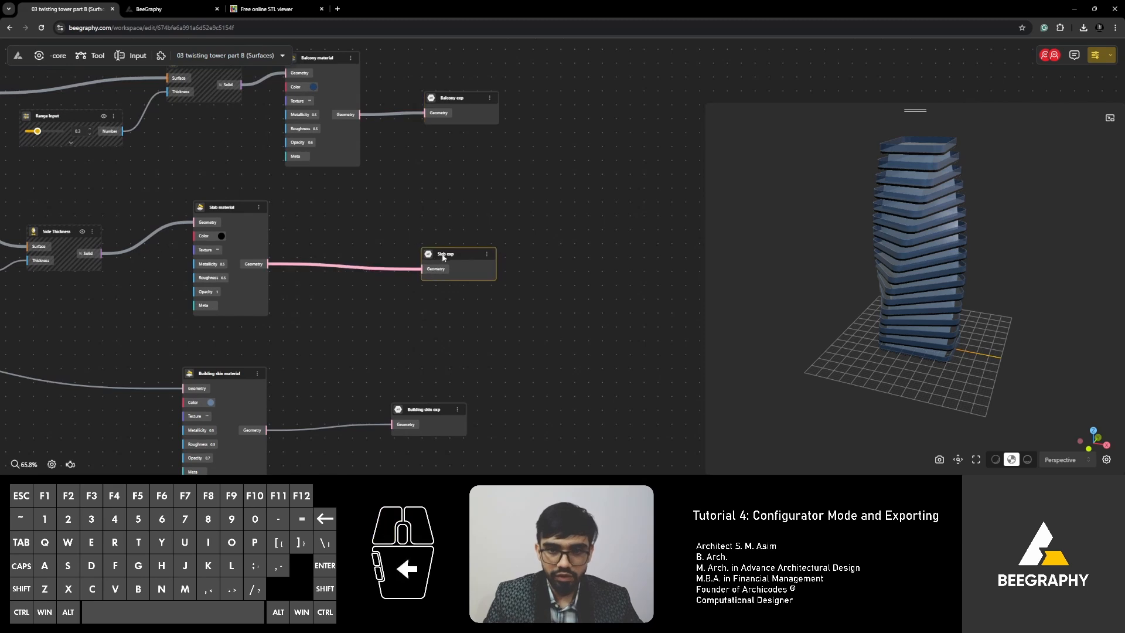
drag(412, 409, 411, 412)
click(370, 319)
click(158, 10)
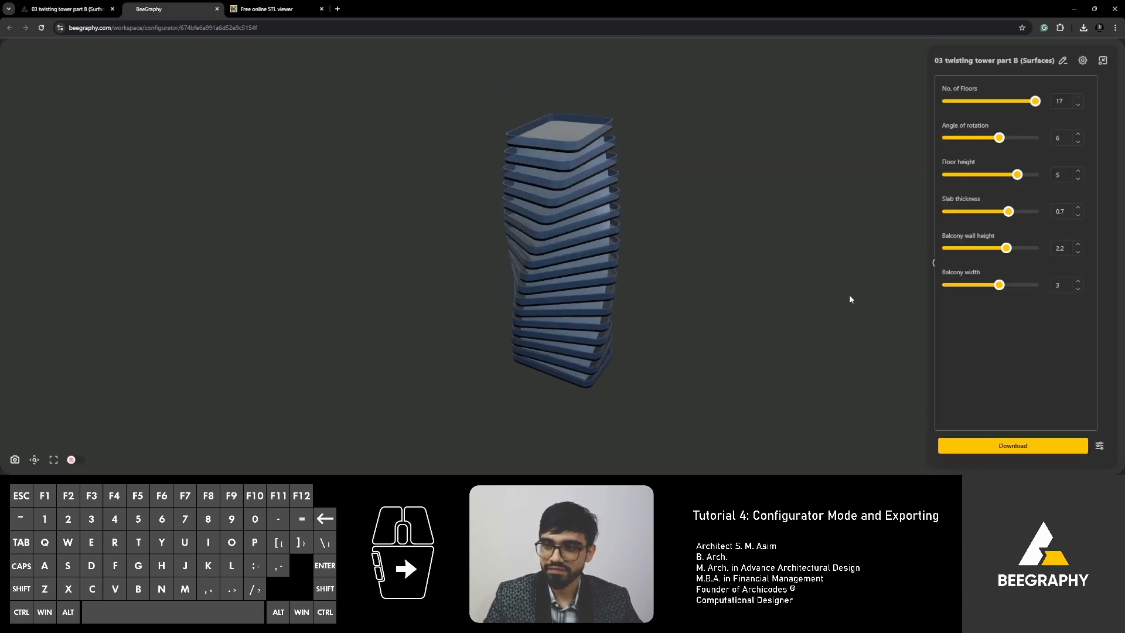
Review the Building skin and Slab exp.stl export options, then download Building skin exp.stl at medium quality.
click(1100, 446)
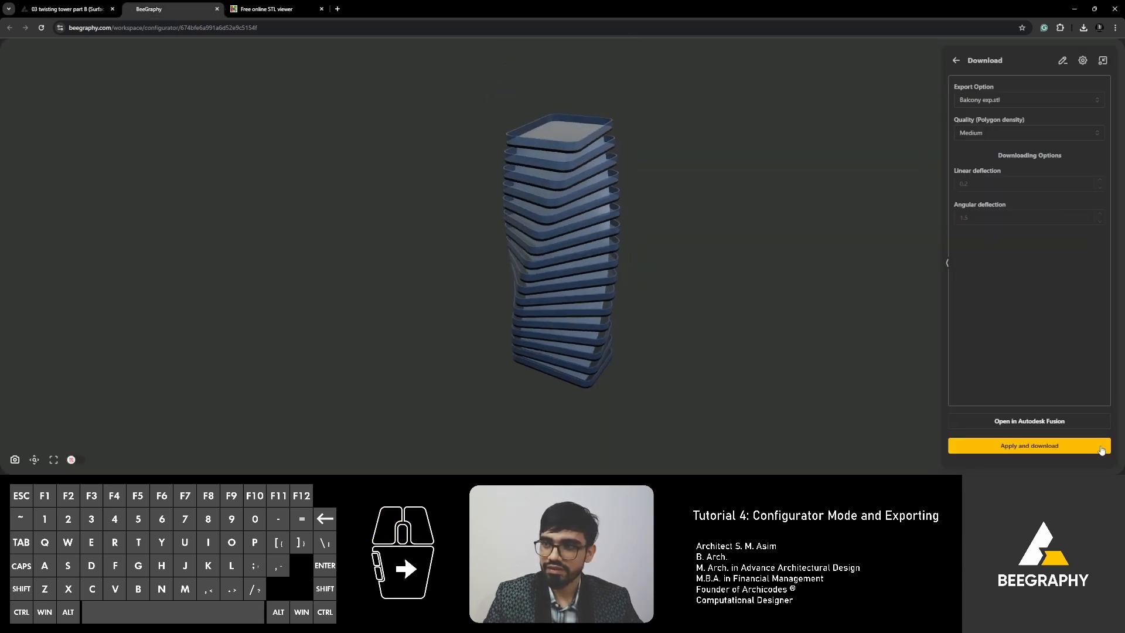
click(1063, 104)
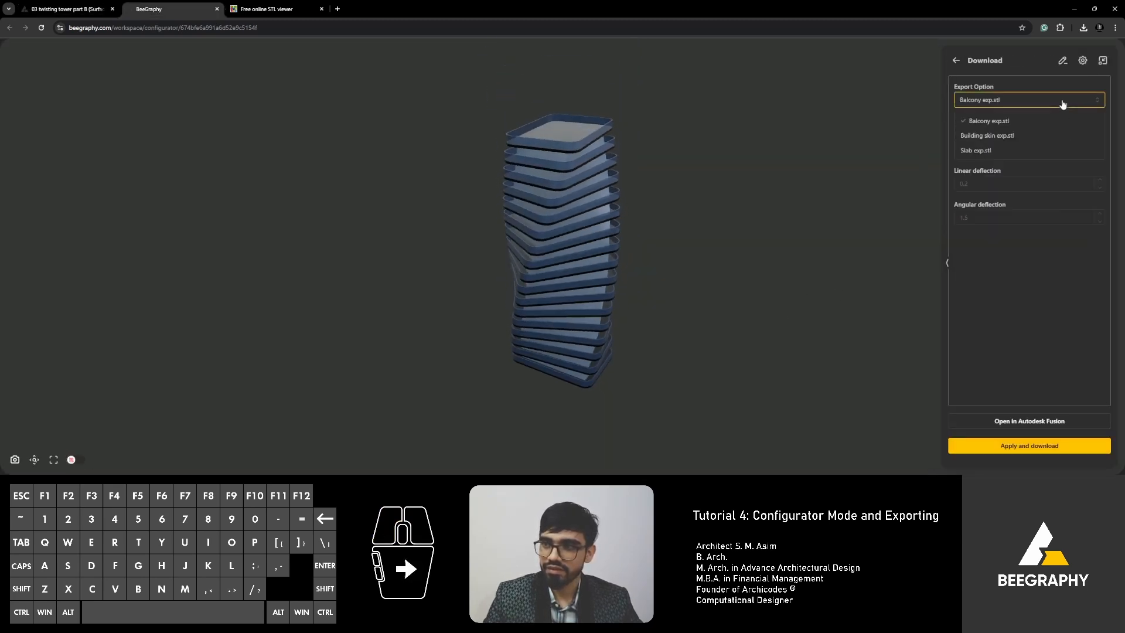
click(976, 137)
click(991, 103)
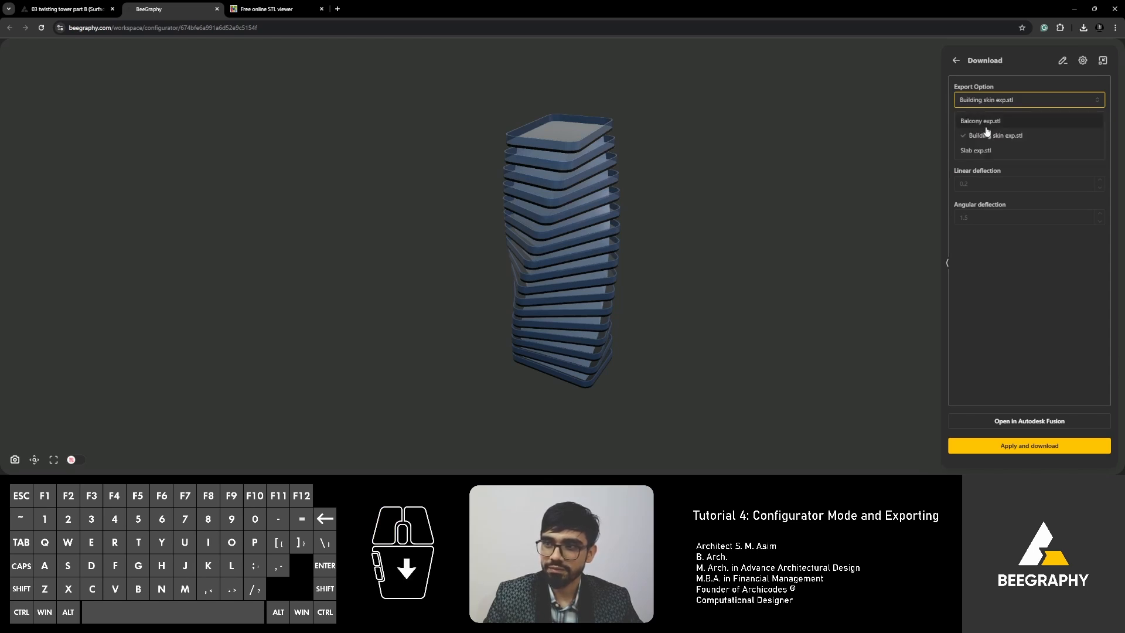
click(977, 151)
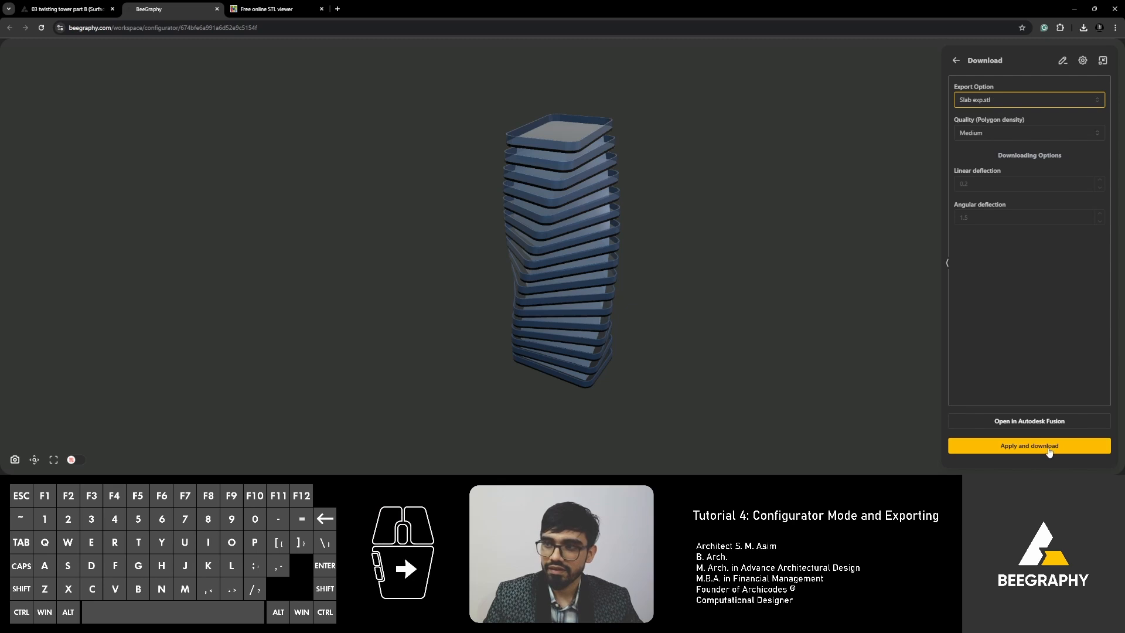
click(975, 101)
click(976, 137)
click(1045, 447)
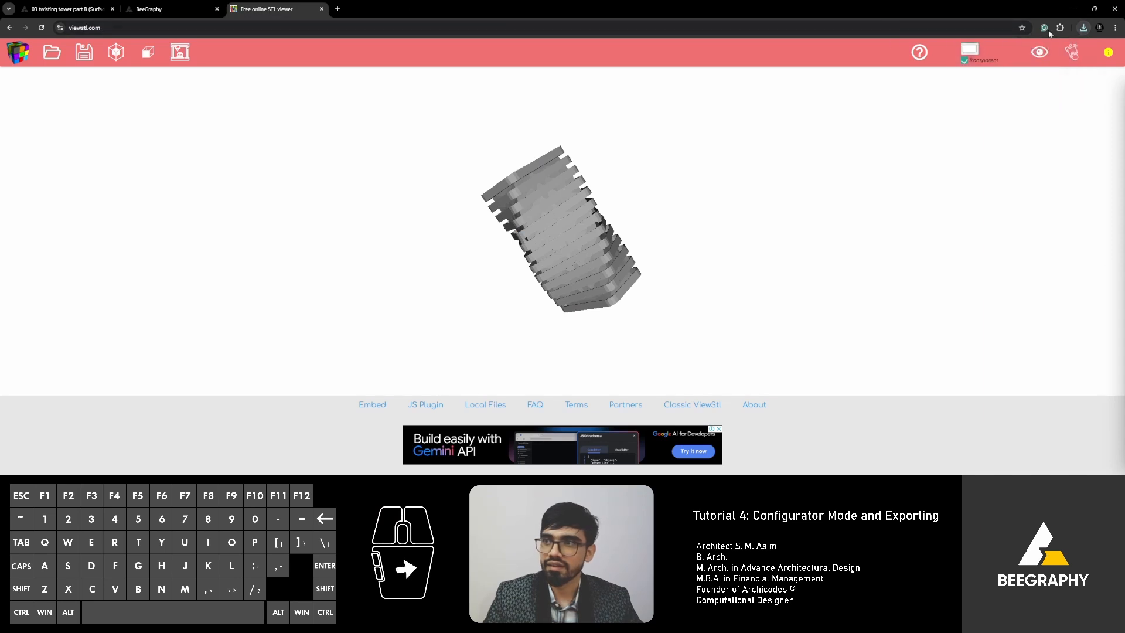
Load the 114 KB building skin STL into ViewSTL and rotate the tower upright.
click(1084, 28)
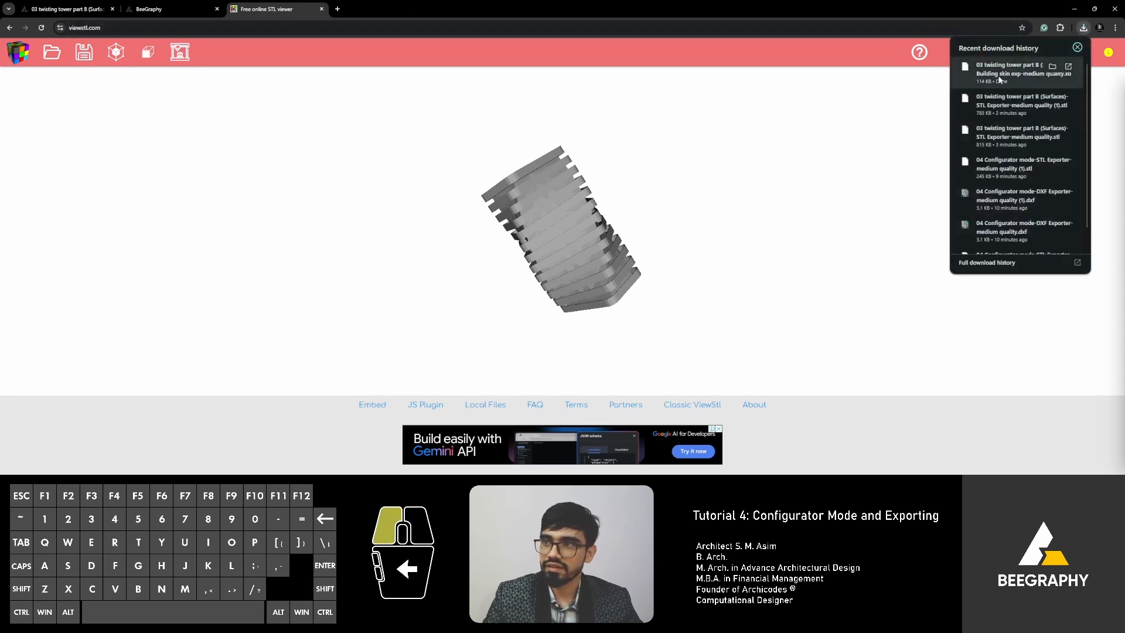
drag(1023, 69, 713, 211)
drag(523, 161, 572, 206)
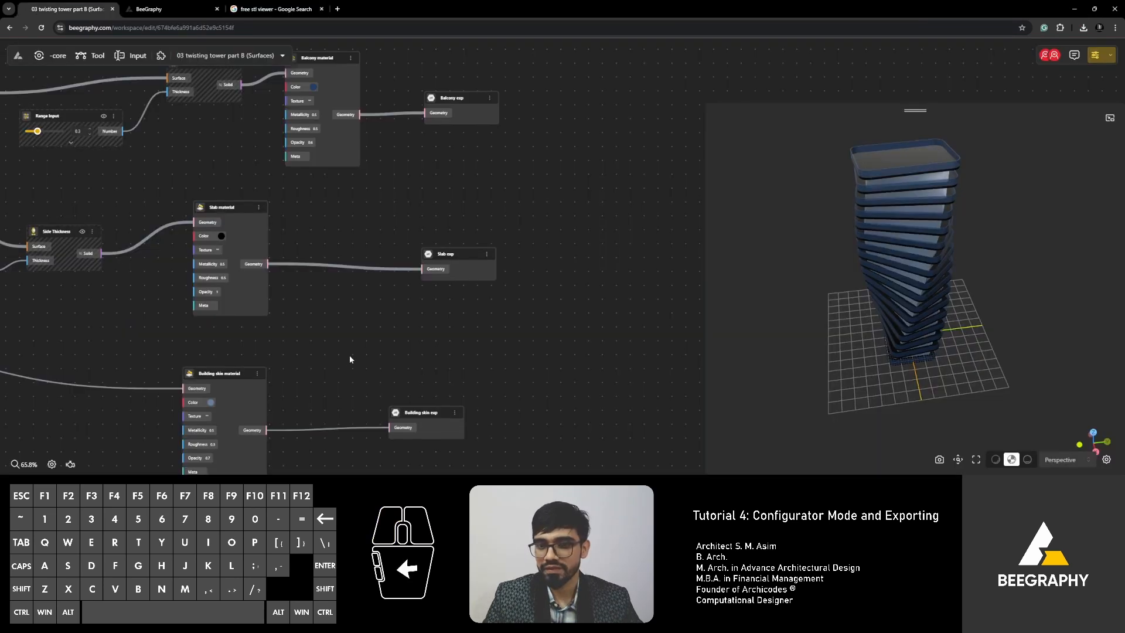
scroll(369, 384, down, 1)
drag(425, 202, 421, 241)
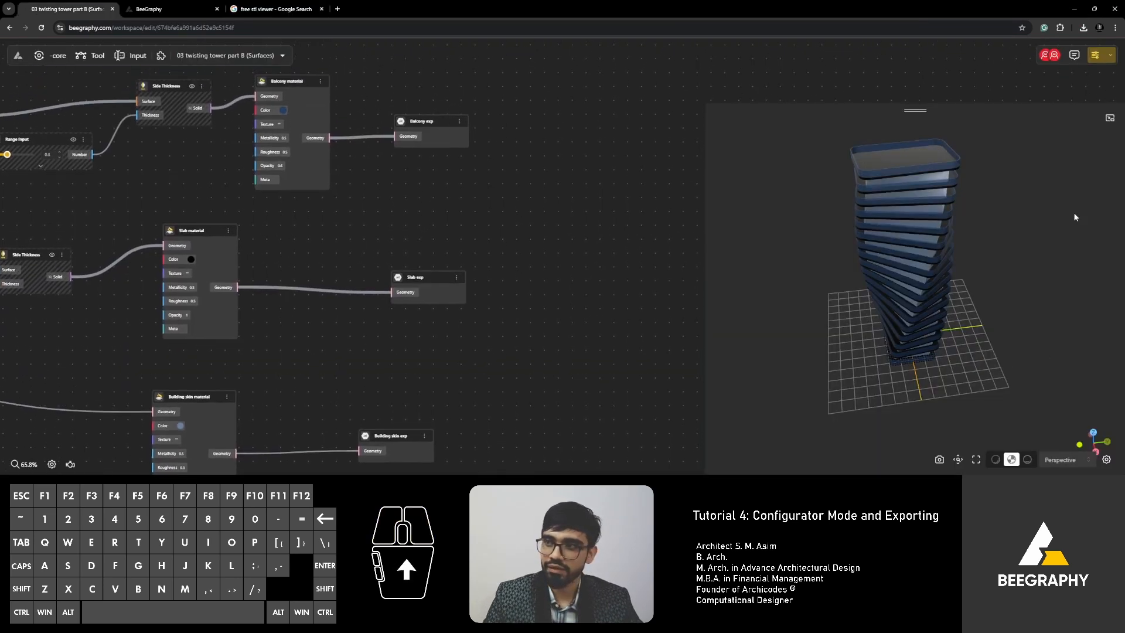
click(1094, 55)
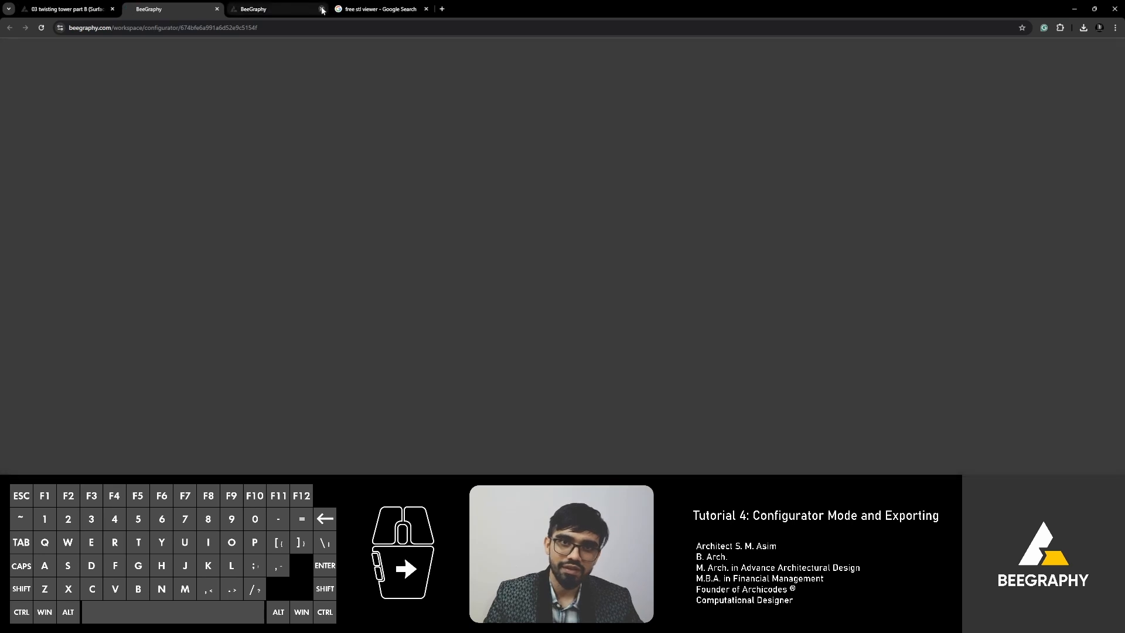
click(322, 9)
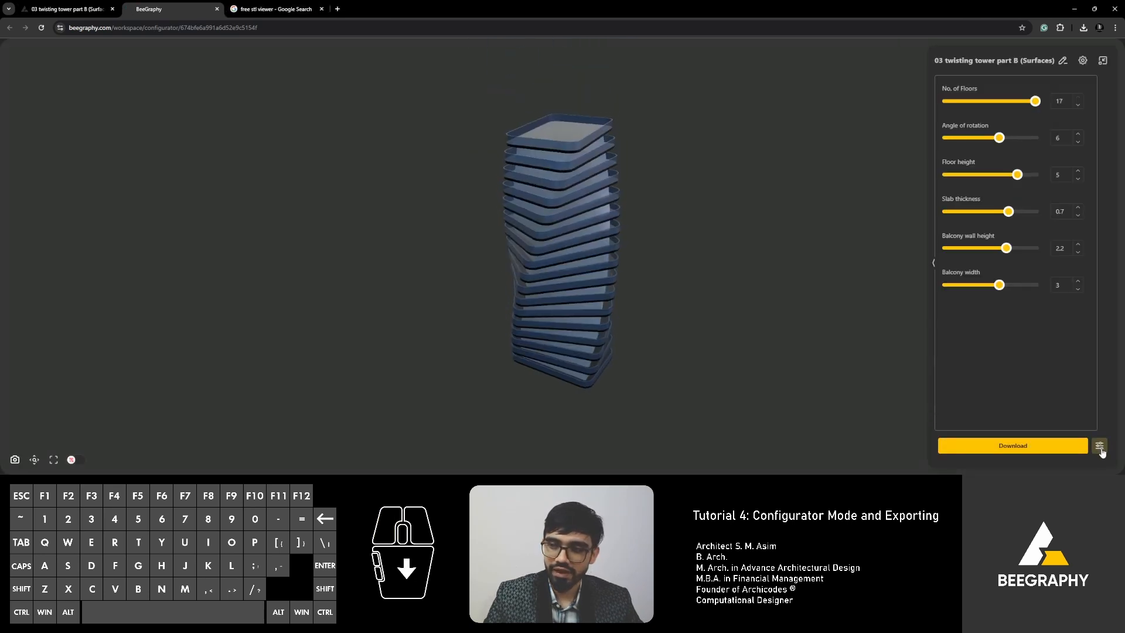
click(1100, 447)
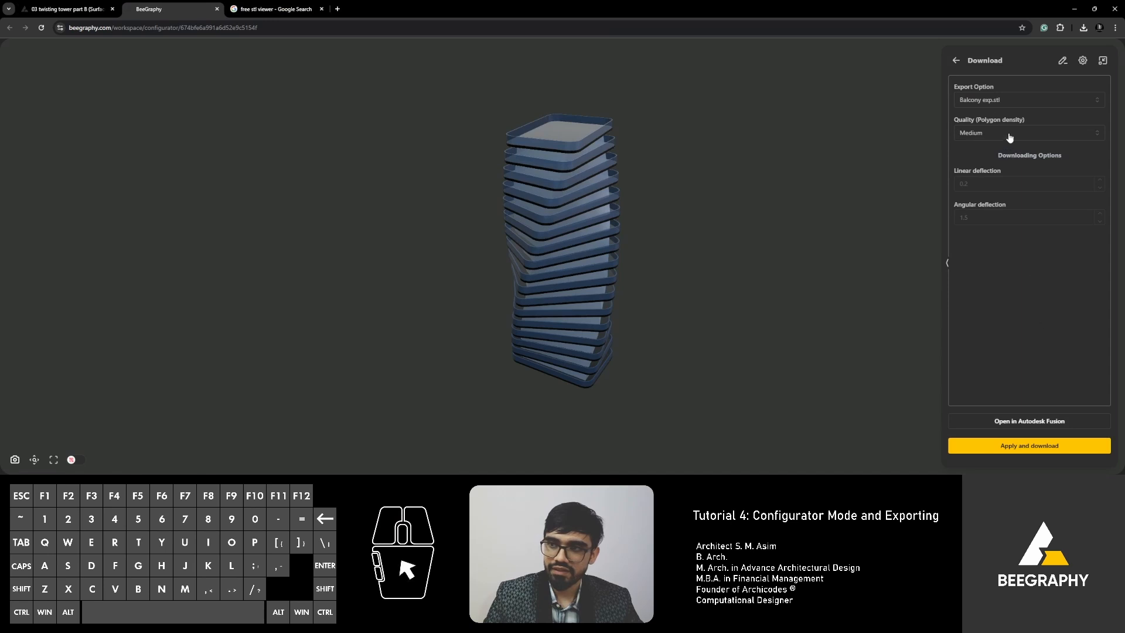
click(991, 100)
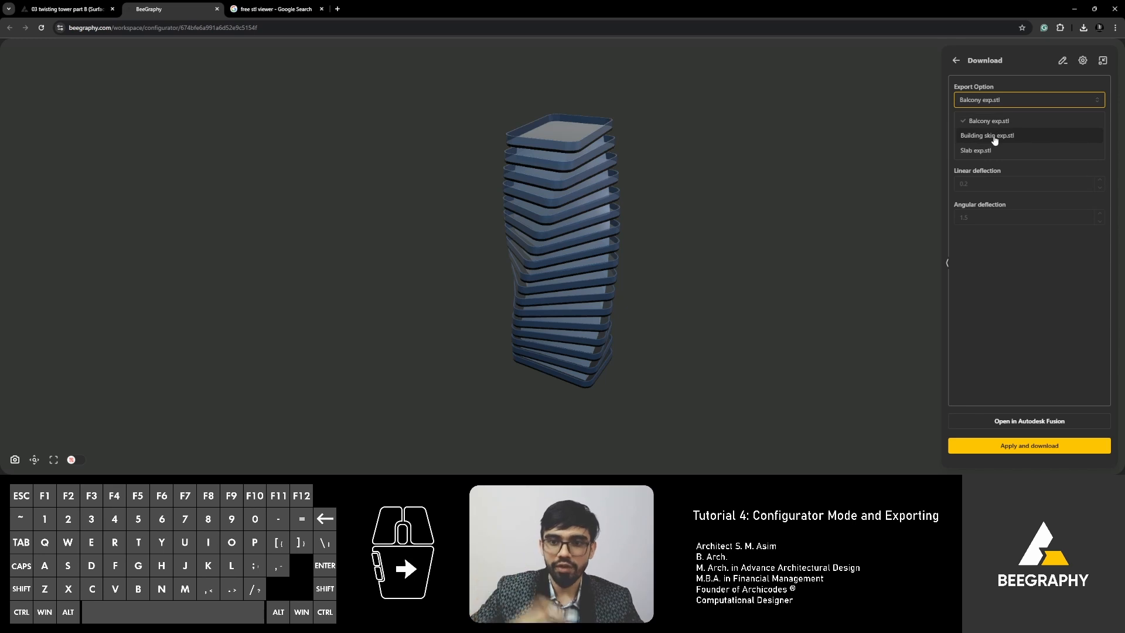
click(990, 120)
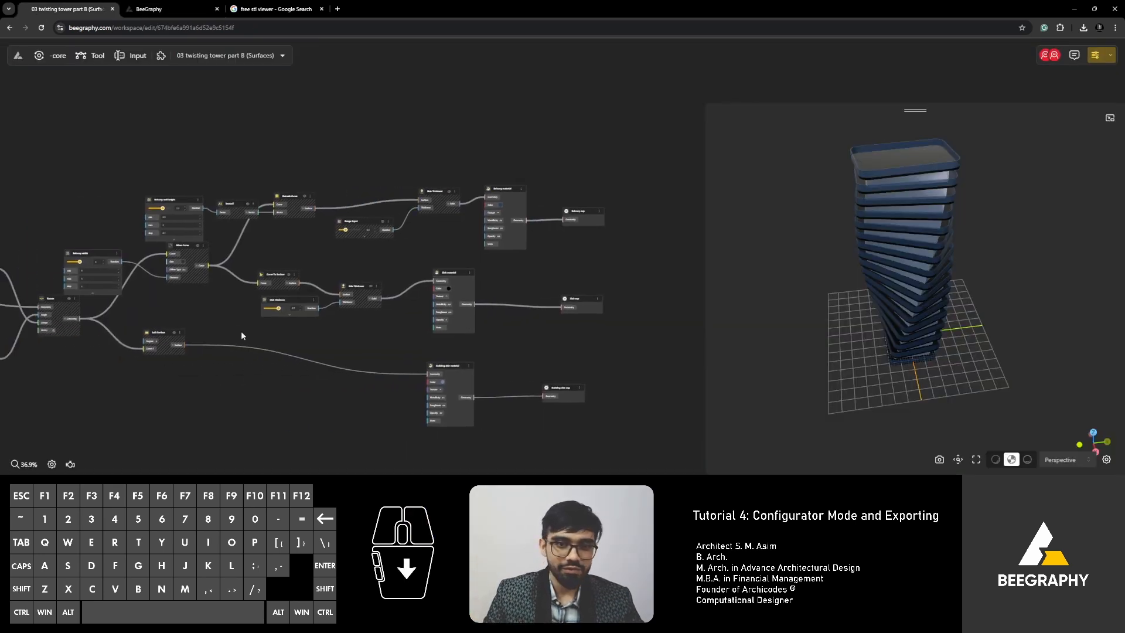
right_drag(241, 331, 347, 335)
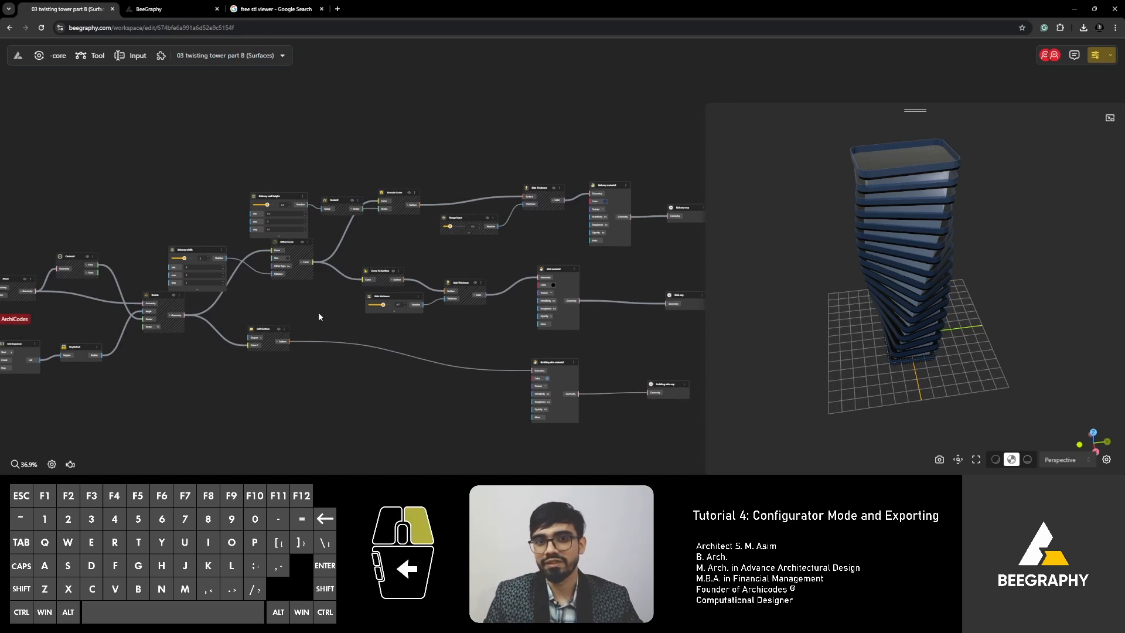
right_drag(249, 316, 409, 298)
scroll(140, 316, up, 4)
right_drag(140, 317, 255, 298)
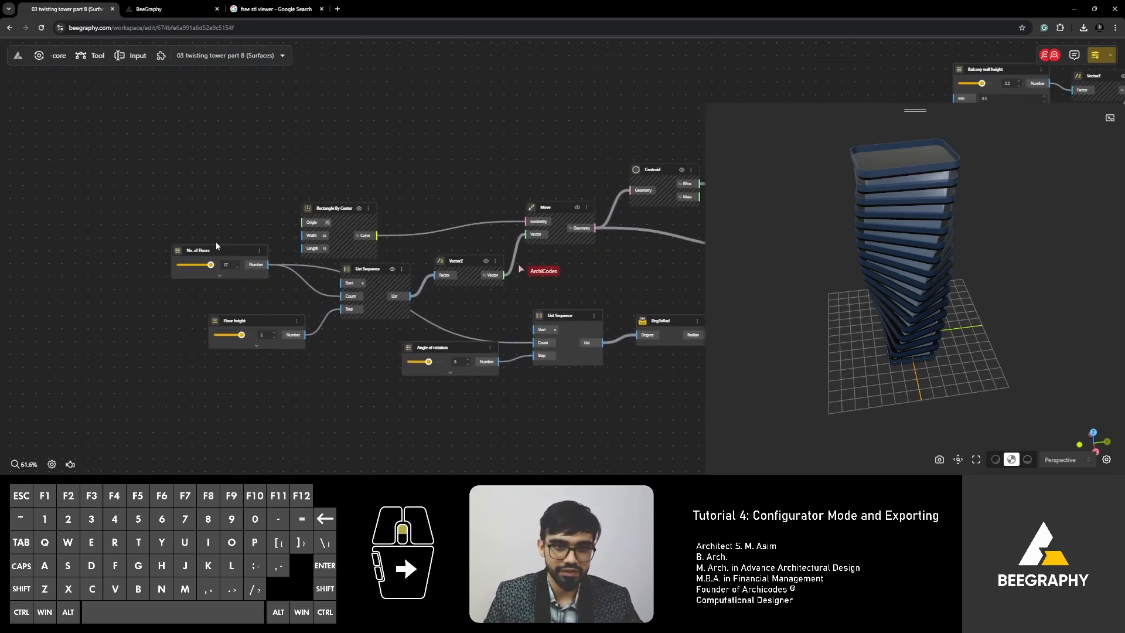
scroll(216, 242, up, 4)
mouse_move(215, 255)
mouse_down()
mouse_move(210, 234)
mouse_move(209, 257)
mouse_up()
scroll(256, 177, down, 4)
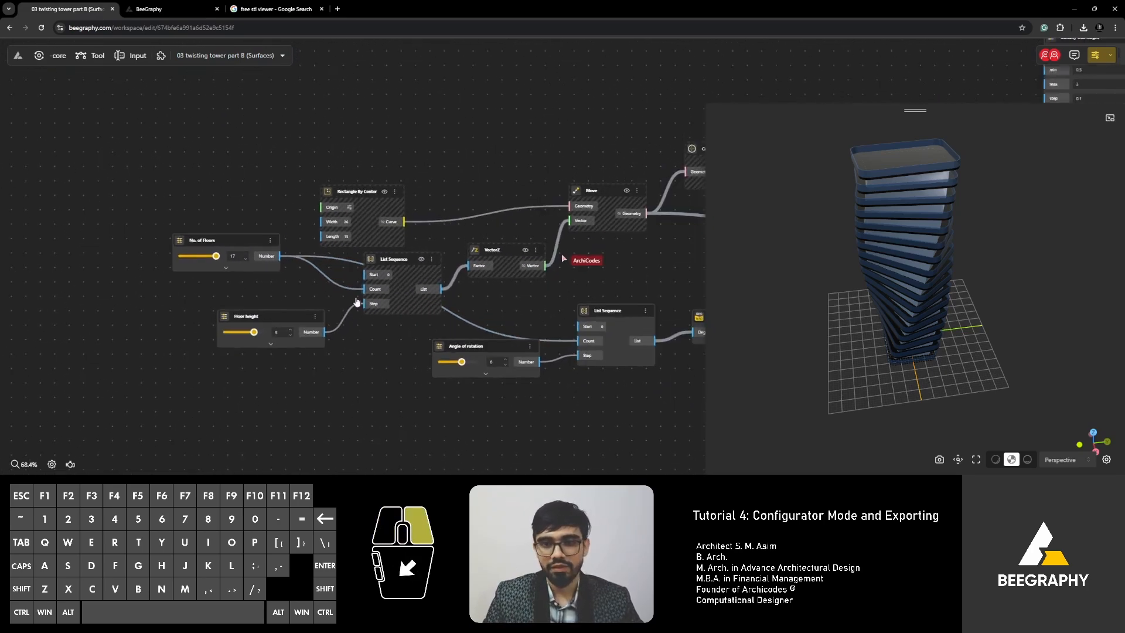
right_drag(633, 256, 380, 323)
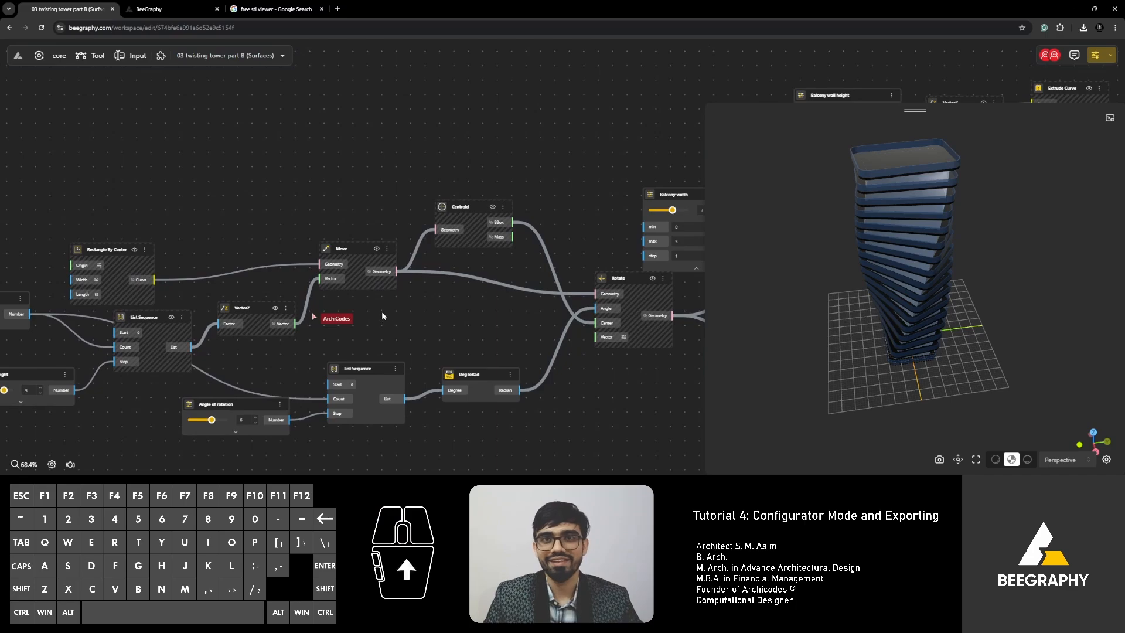